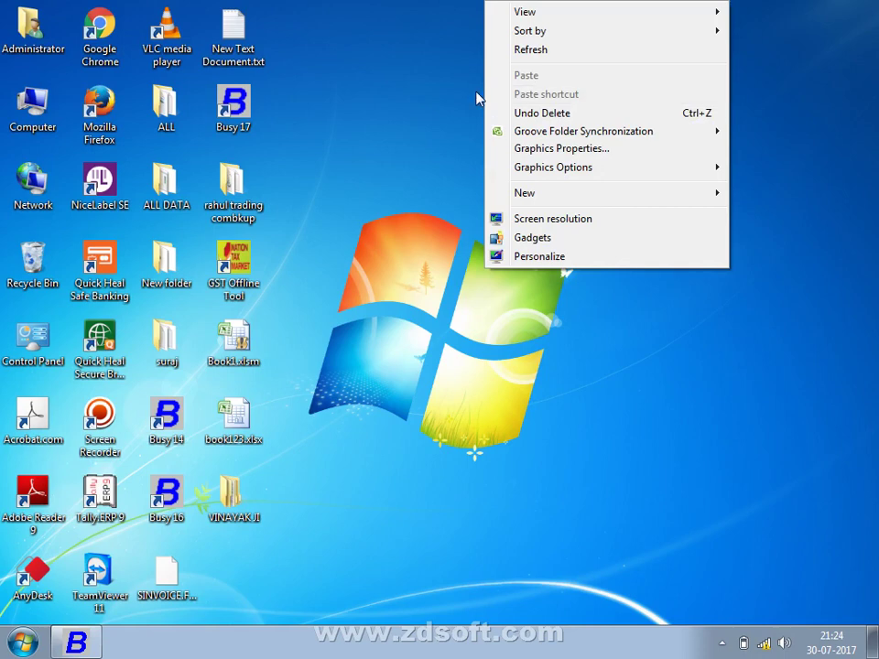
# Refresh the desktop and switch to the Busy 17 accounting window
pyautogui.click(499, 51)
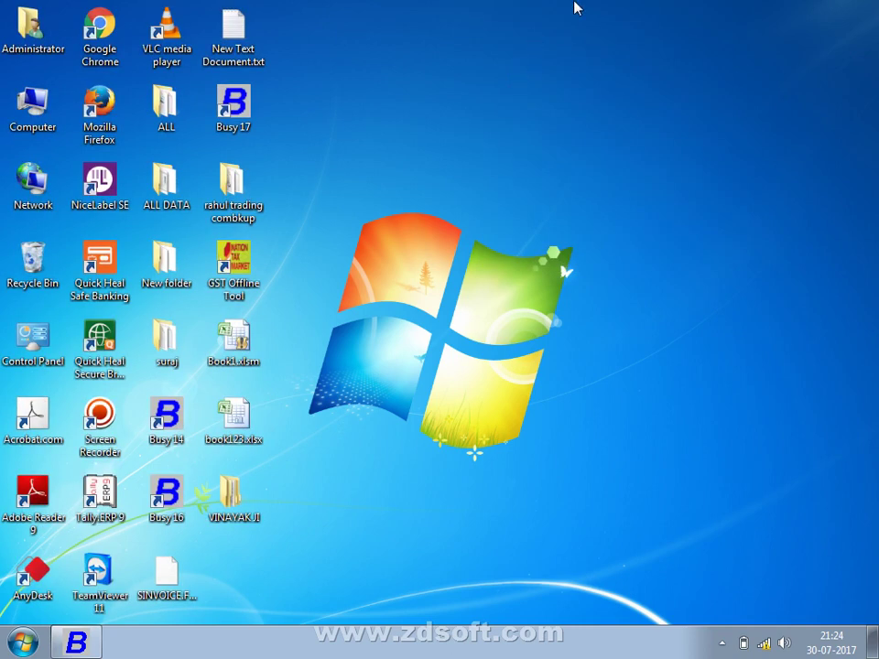
pyautogui.hotkey('alt', 'Tab')
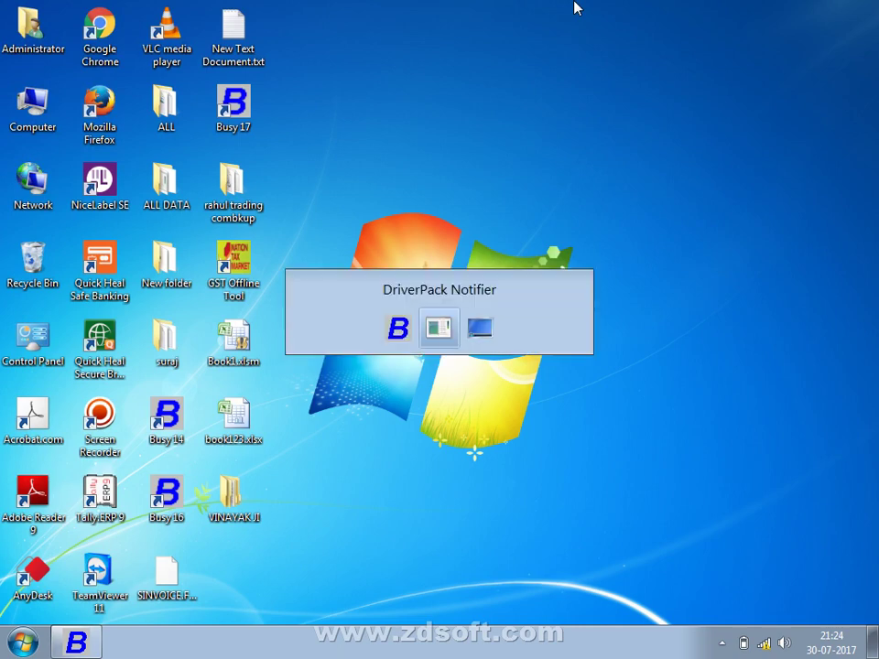
pyautogui.hotkey('alt', 'Tab')
pyautogui.hotkey('alt', 'Tab')
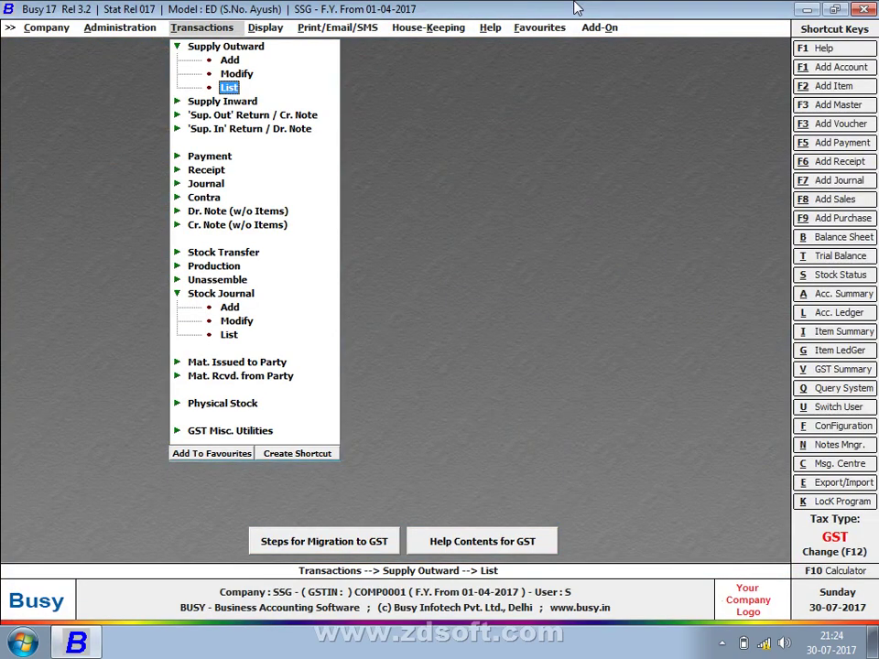
# Close the SSG company, leave the company selection list, and open the data directory settings
pyautogui.click(42, 30)
pyautogui.click(55, 46)
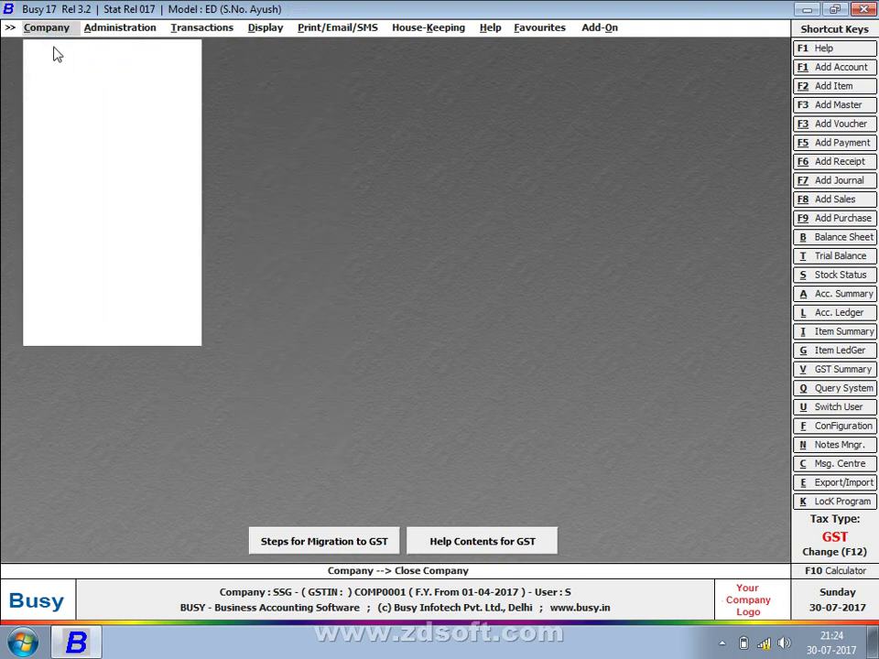
pyautogui.click(81, 47)
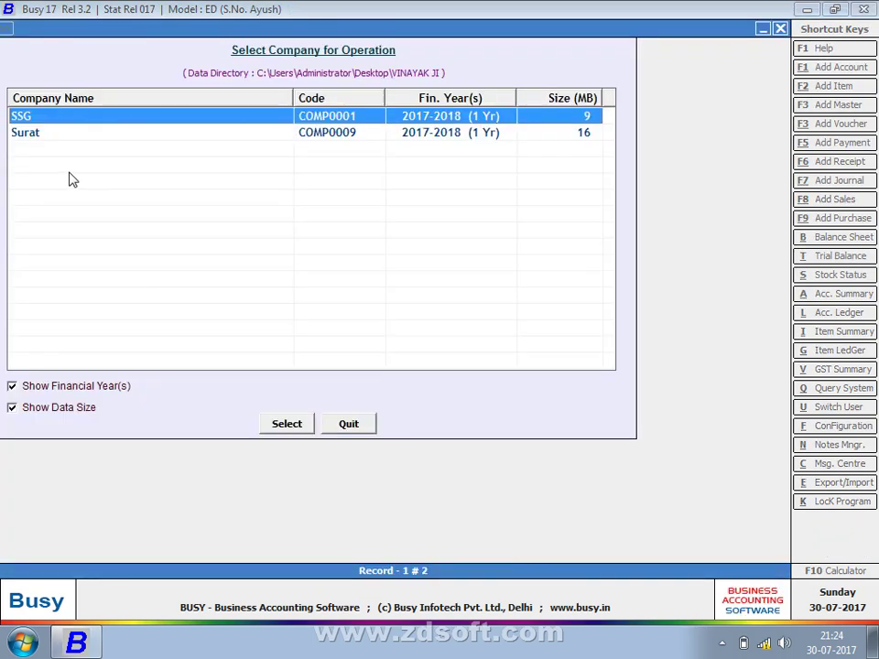
pyautogui.press('Escape')
pyautogui.click(98, 200)
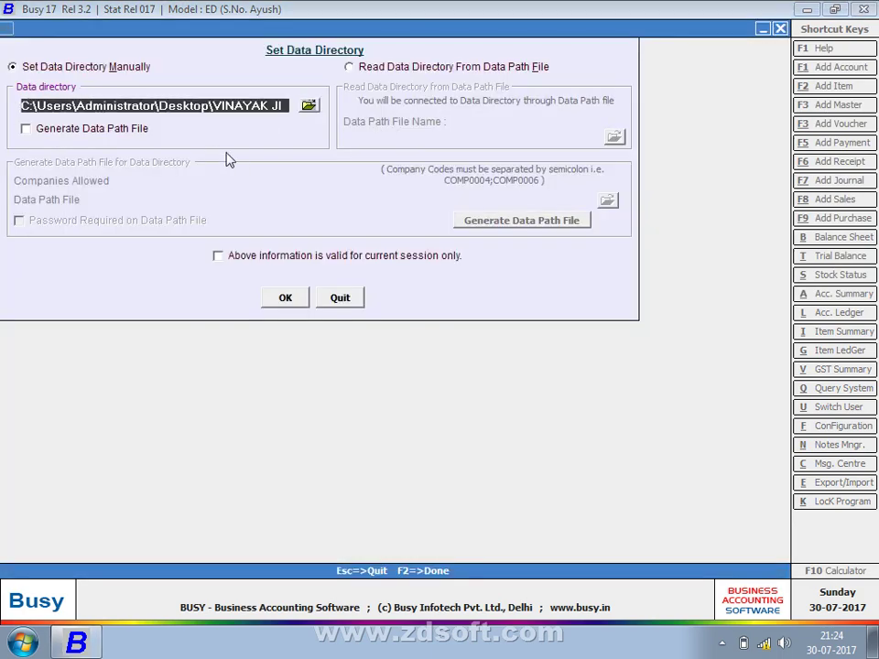
# Set the data directory to the RISHABH folder on drive D and open its company selection list
pyautogui.click(310, 106)
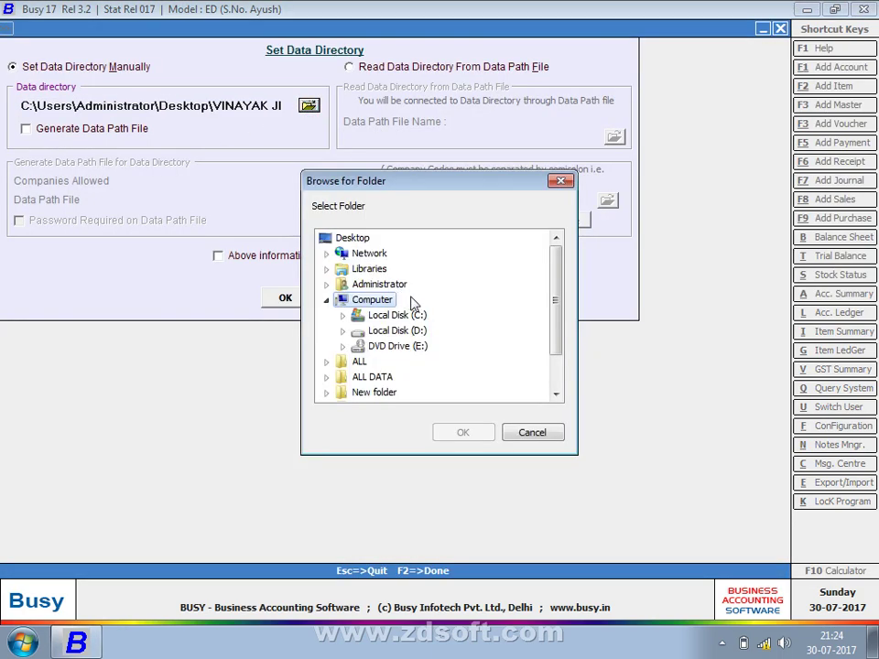
pyautogui.click(343, 331)
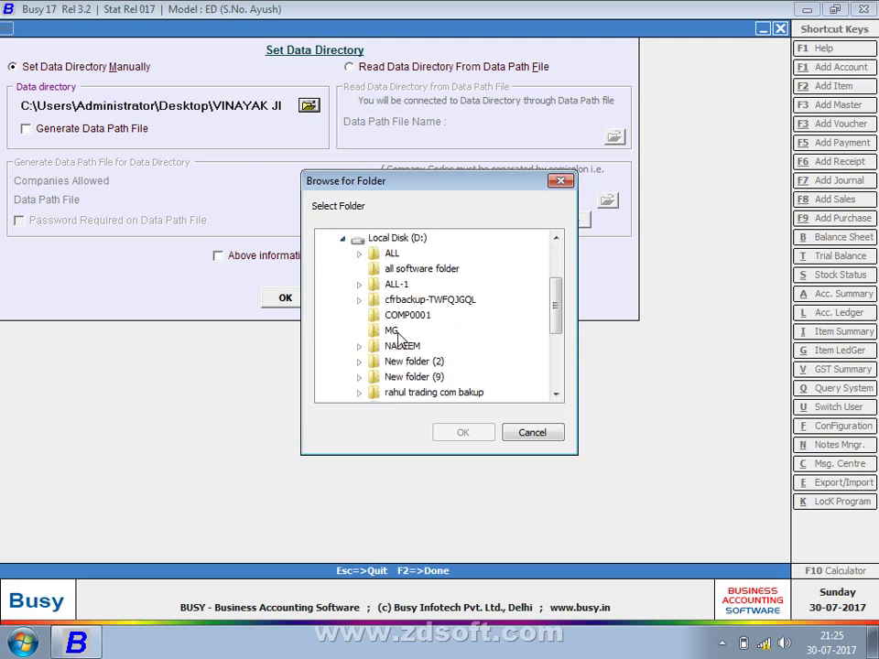
pyautogui.press('Down')
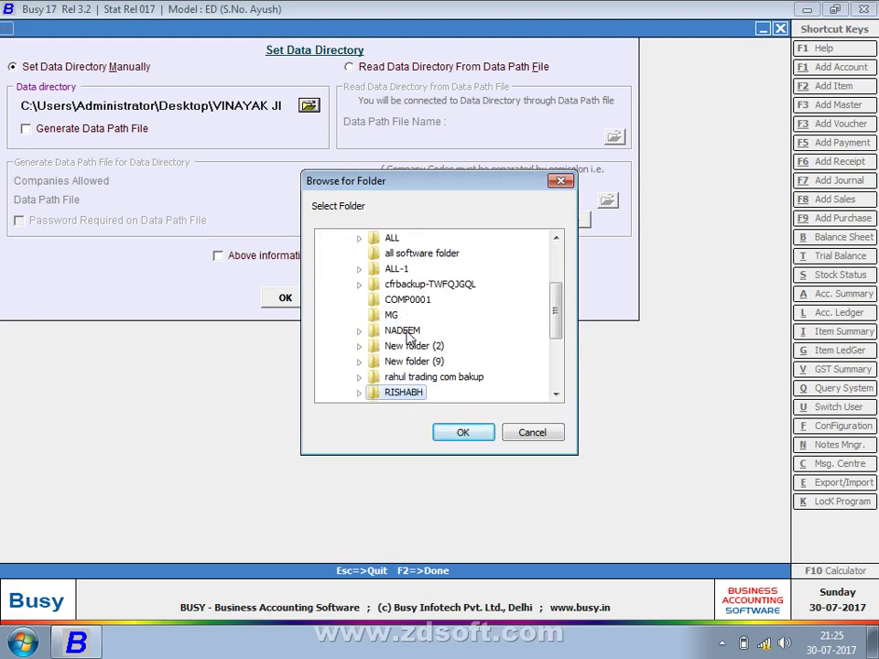
pyautogui.press('Return')
pyautogui.press('F2')
pyautogui.press('Return')
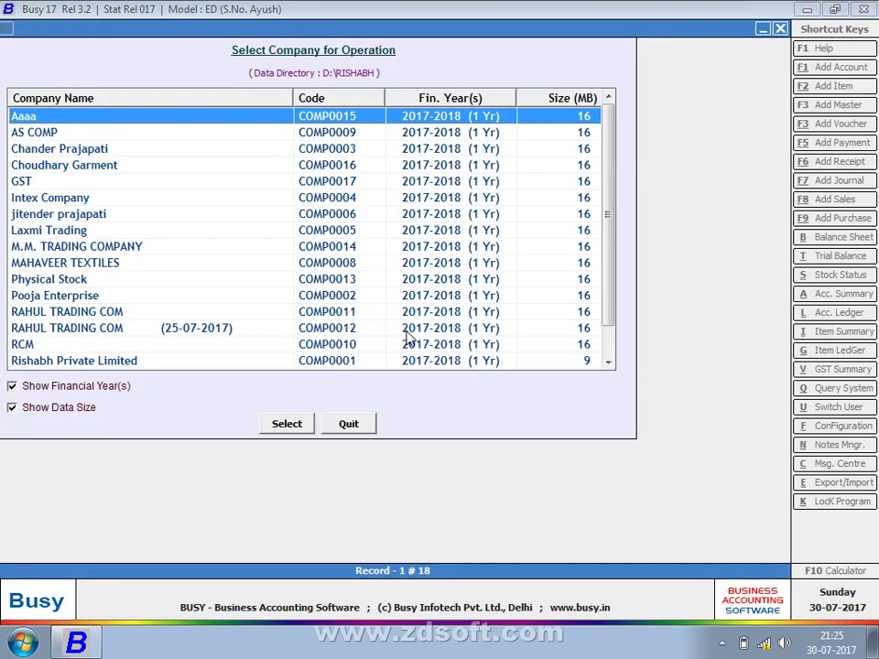
# Select the company MAHAVEER TEXTILES for operation
pyautogui.press('Down')
pyautogui.press('Down')
pyautogui.press('Down')
pyautogui.press('Down')
pyautogui.press('Down')
pyautogui.press('Down')
pyautogui.press('Down')
pyautogui.press('Down')
pyautogui.press('Down')
pyautogui.press('Return')
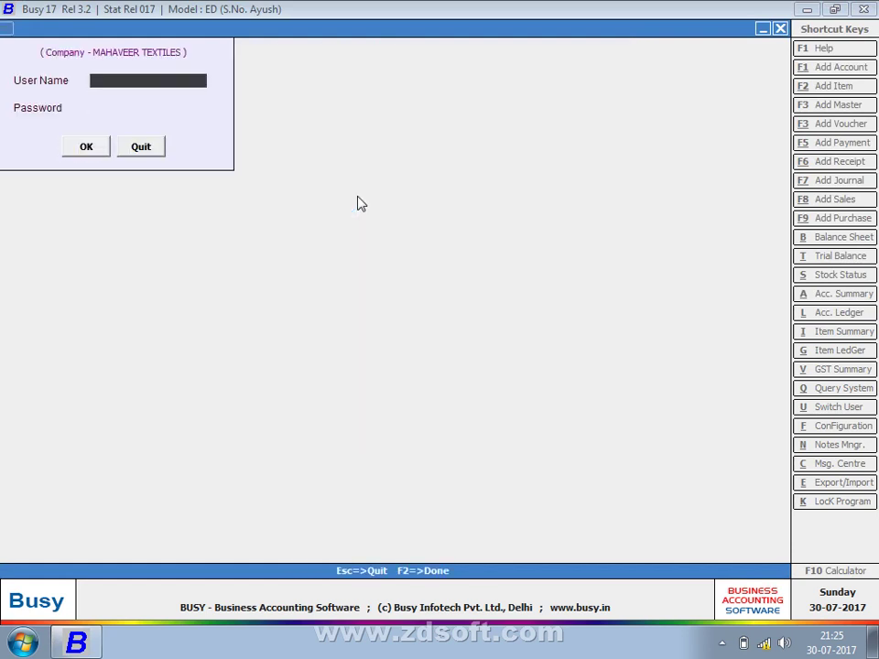
# Log in to the selected company as user R
pyautogui.write('R')
pyautogui.press('Return')
pyautogui.press('Escape')
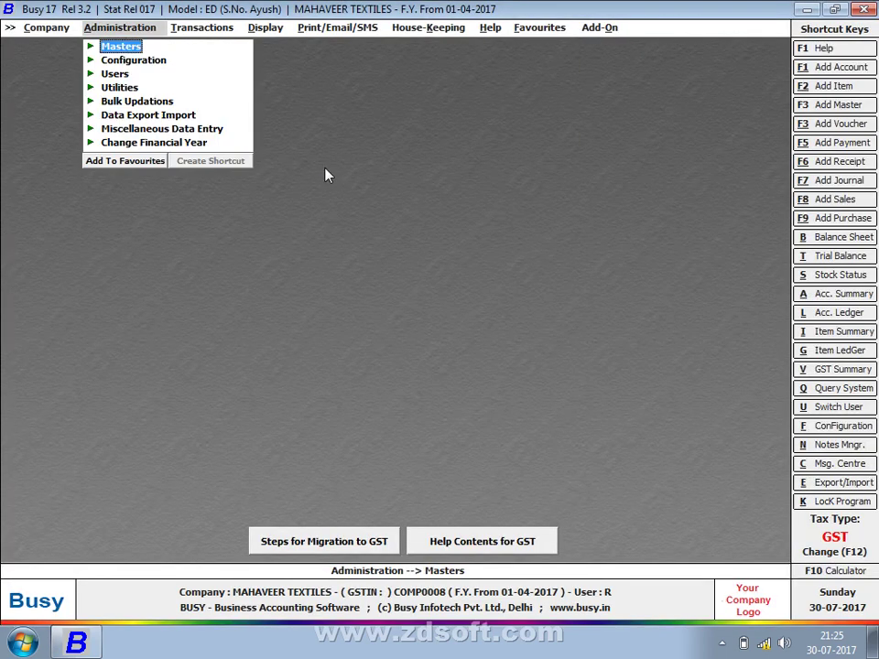
# Open the Main series stock journal voucher dated 12-04-2017 for modification, view its items, and close it
pyautogui.press('Right')
pyautogui.press('Right')
pyautogui.press('Left')
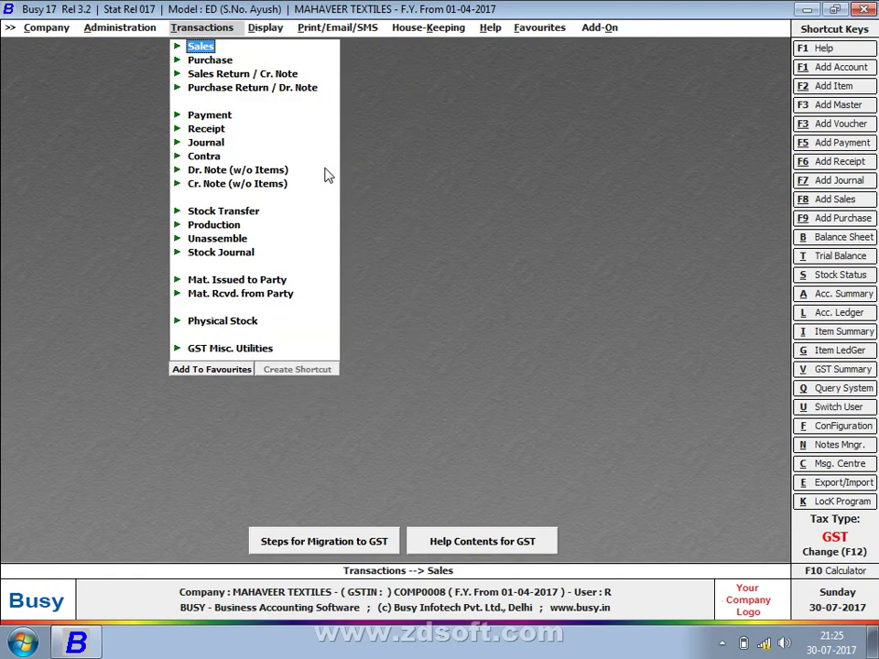
pyautogui.press('Down')
pyautogui.press('Down')
pyautogui.press('Down')
pyautogui.press('Down')
pyautogui.press('Down')
pyautogui.press('Down')
pyautogui.press('Down')
pyautogui.press('Down')
pyautogui.press('Down')
pyautogui.press('Down')
pyautogui.press('Down')
pyautogui.press('Down')
pyautogui.press('Down')
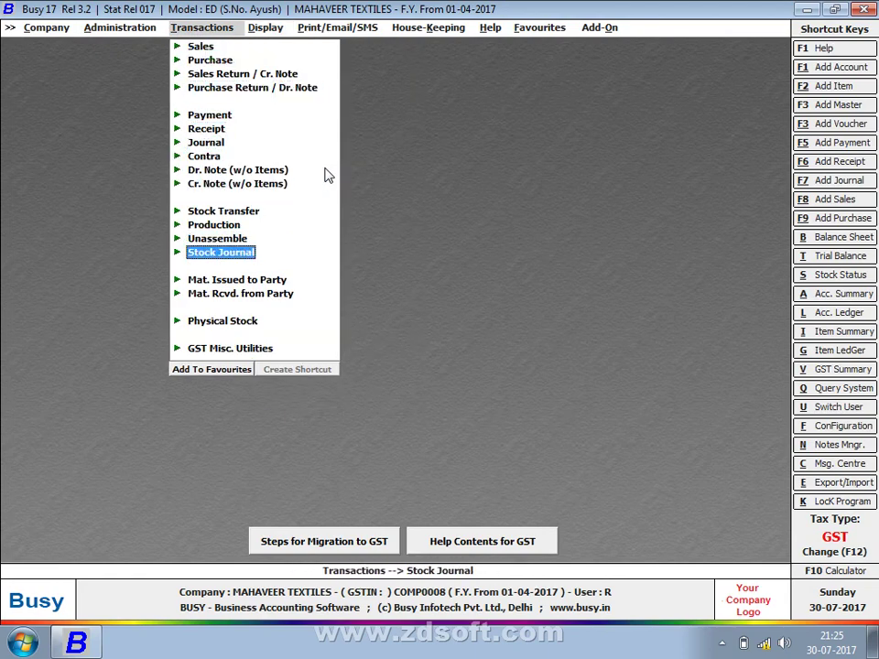
pyautogui.press('Return')
pyautogui.press('Down')
pyautogui.press('Return')
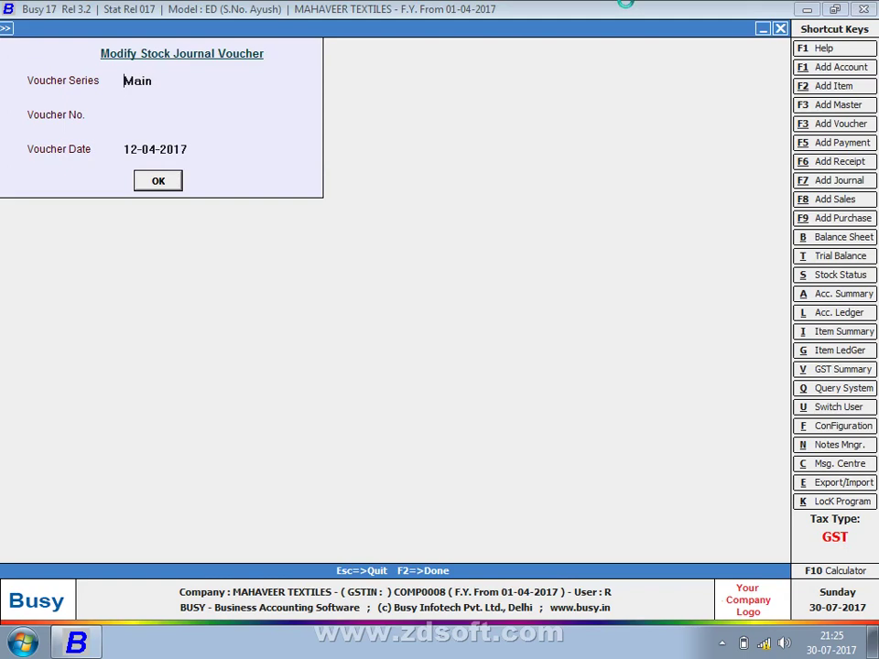
pyautogui.press('F2')
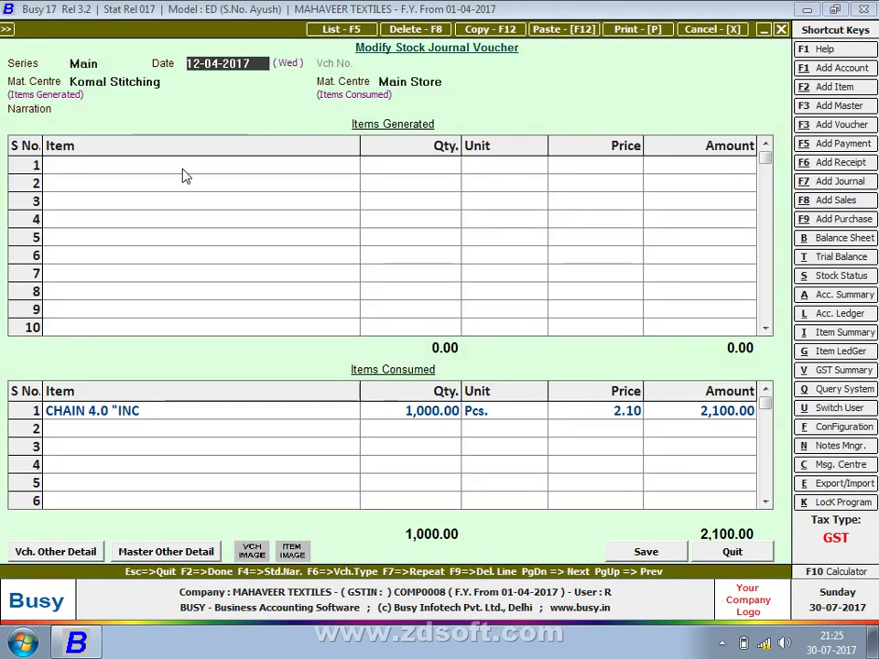
pyautogui.press('Escape')
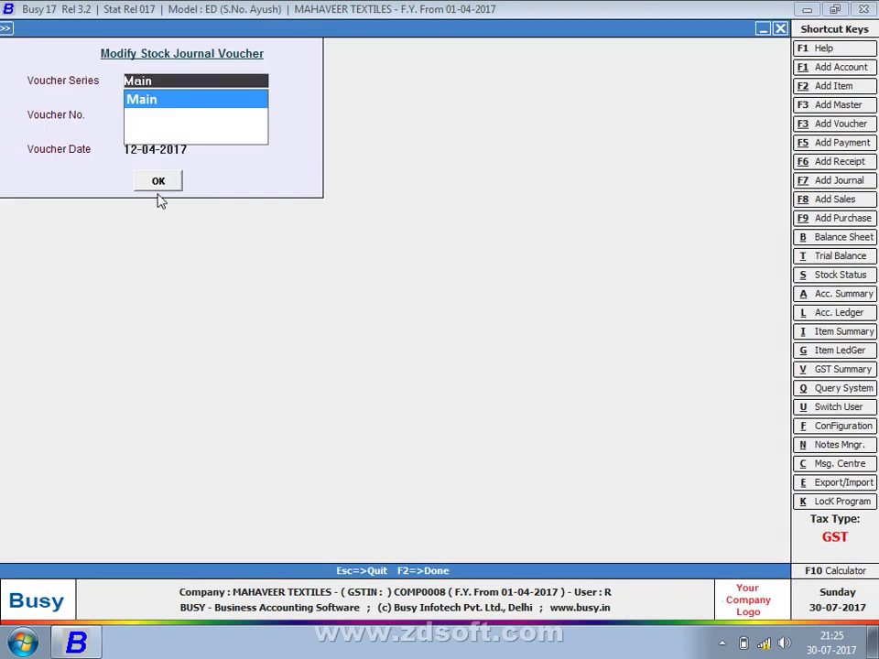
pyautogui.press('Escape')
# List the Main series stock journal vouchers on screen and examine the 10-04-2017 voucher for Lot No .1101
pyautogui.click(218, 251)
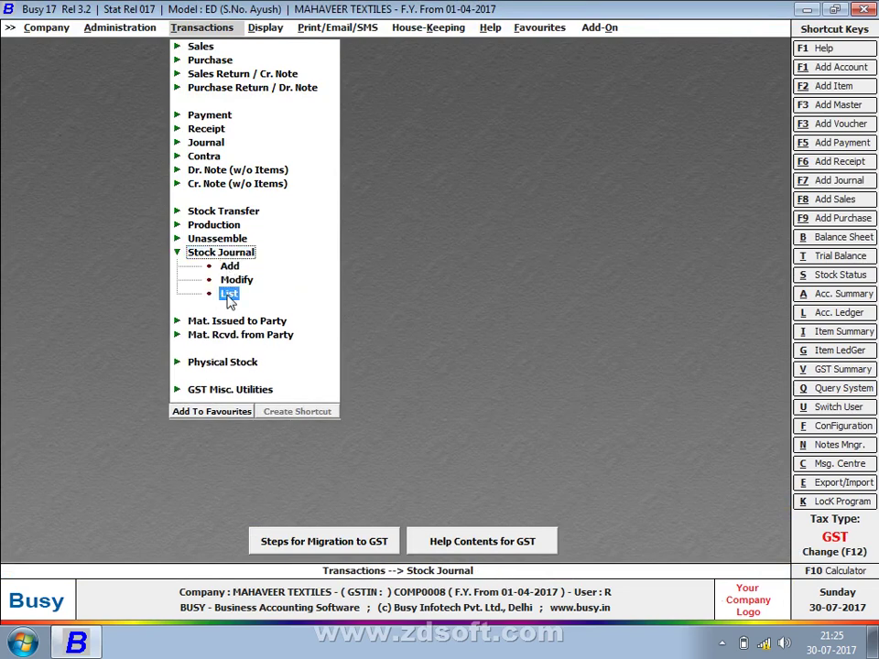
pyautogui.click(229, 293)
pyautogui.click(348, 346)
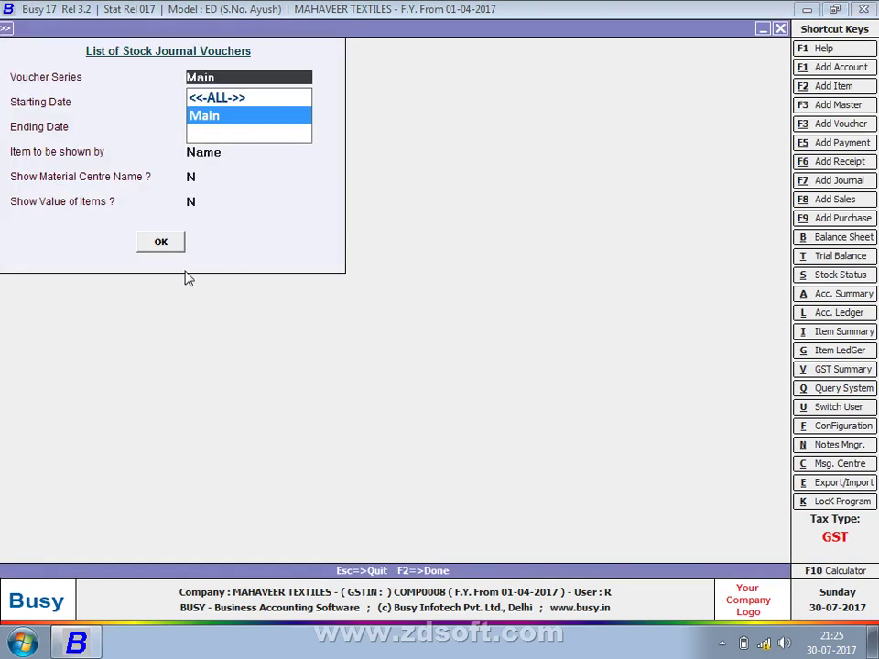
pyautogui.click(161, 243)
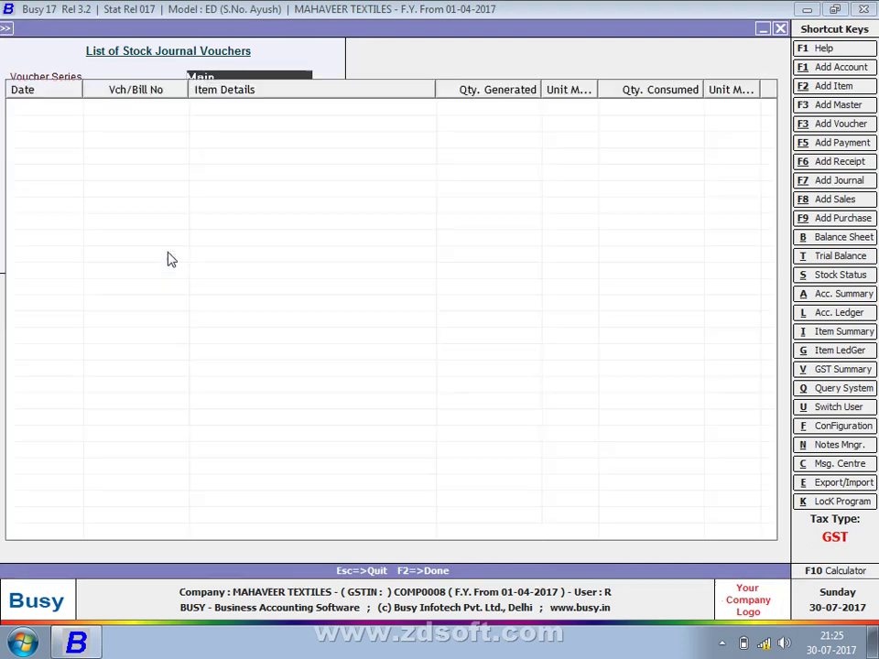
pyautogui.click(237, 154)
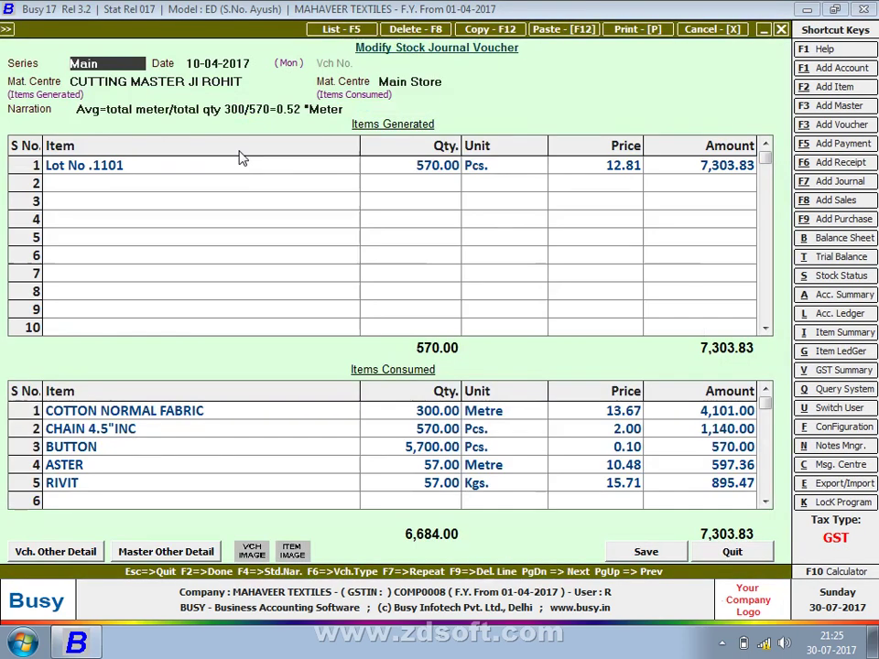
pyautogui.click(275, 171)
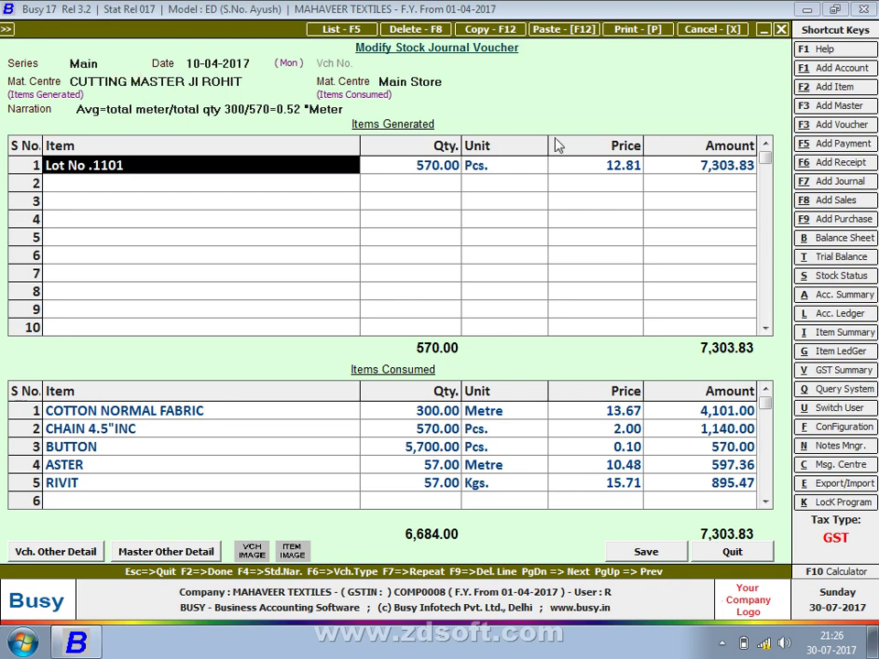
pyautogui.press('Escape')
pyautogui.press('Escape')
pyautogui.press('Escape')
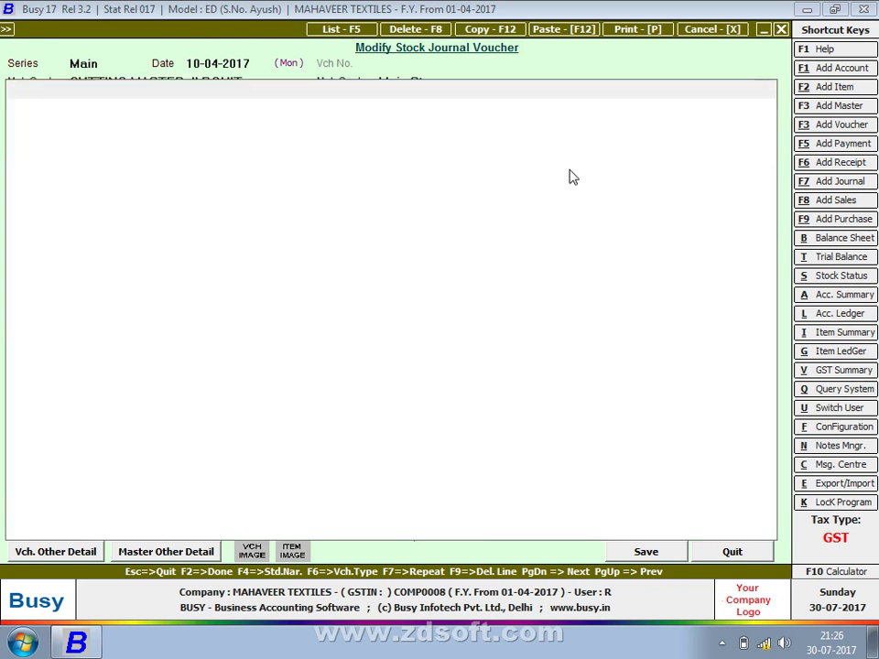
pyautogui.press('Escape')
pyautogui.press('Escape')
# List the Main series stock transfer vouchers on screen
pyautogui.press('Up')
pyautogui.press('Up')
pyautogui.press('Up')
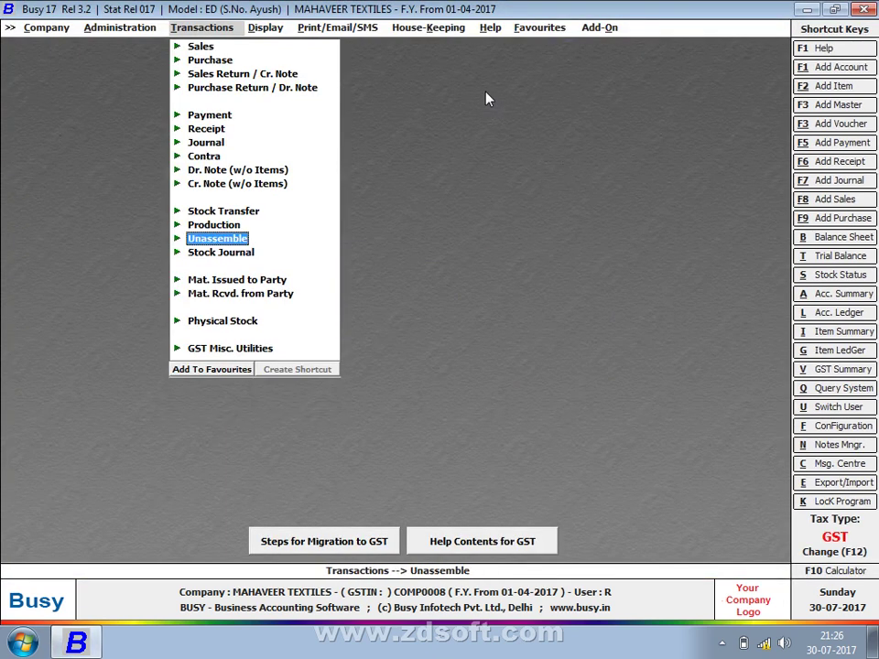
pyautogui.press('Return')
pyautogui.press('Down')
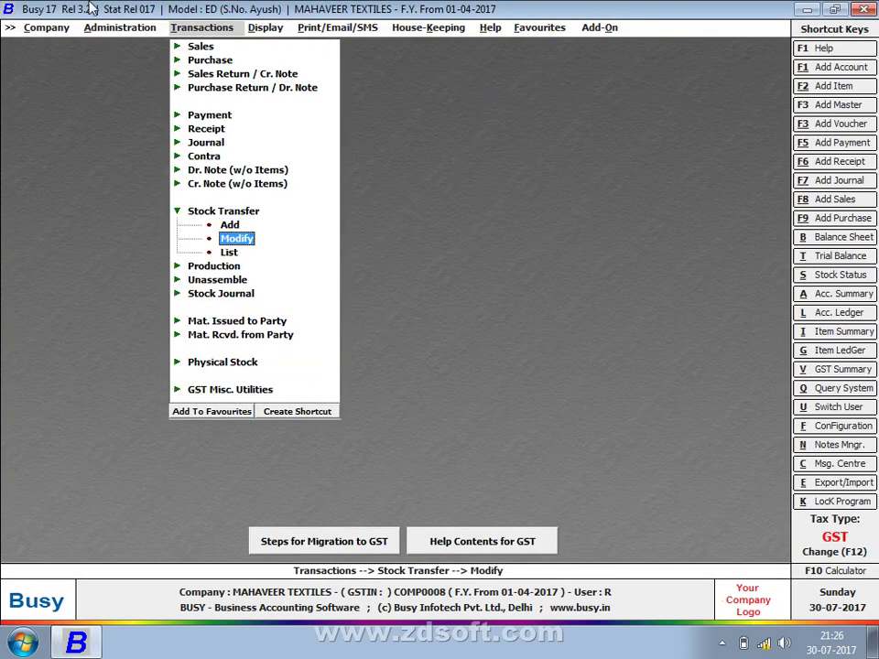
pyautogui.press('Down')
pyautogui.press('Return')
pyautogui.press('Escape')
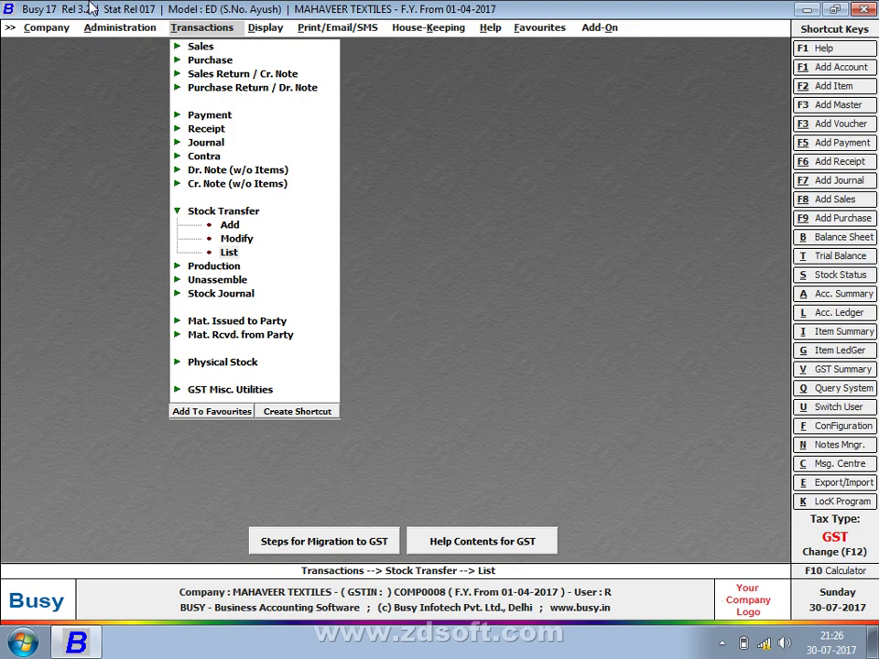
pyautogui.press('Return')
pyautogui.press('Return')
pyautogui.press('Return')
pyautogui.press('Up')
pyautogui.press('Up')
pyautogui.press('Up')
pyautogui.press('F2')
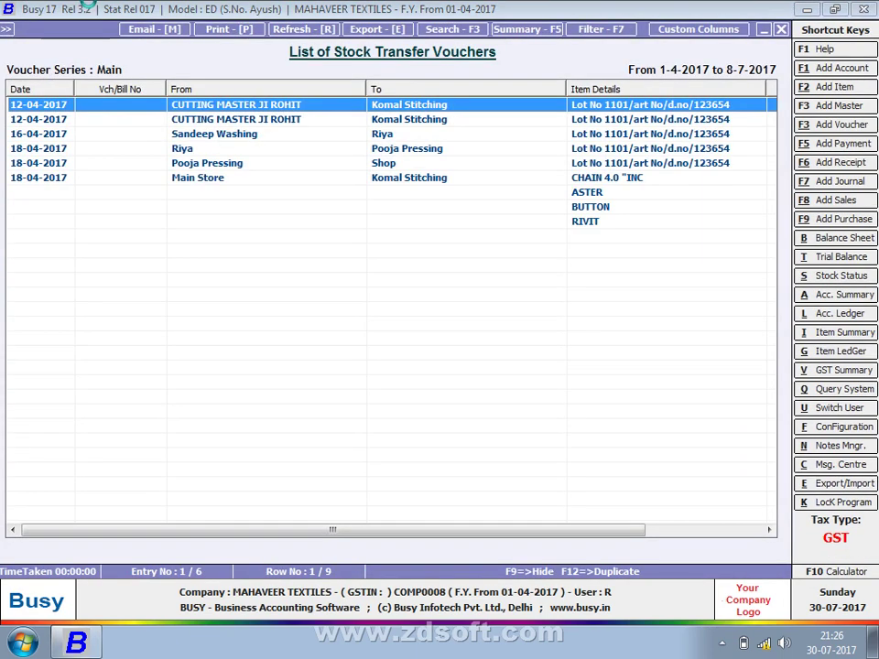
# Examine the first 12-04-2017 stock transfer voucher and the 18-04-2017 Pooja Pressing to Shop voucher with its costing narration, and close the list
pyautogui.press('Return')
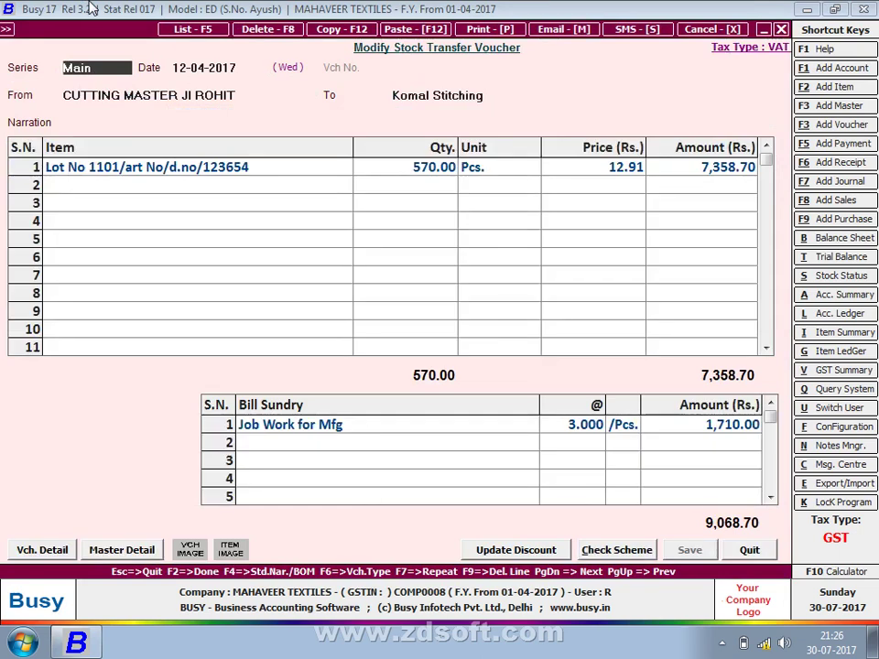
pyautogui.press('Escape')
pyautogui.press('Down')
pyautogui.press('Down')
pyautogui.press('Down')
pyautogui.press('Down')
pyautogui.press('Down')
pyautogui.press('Up')
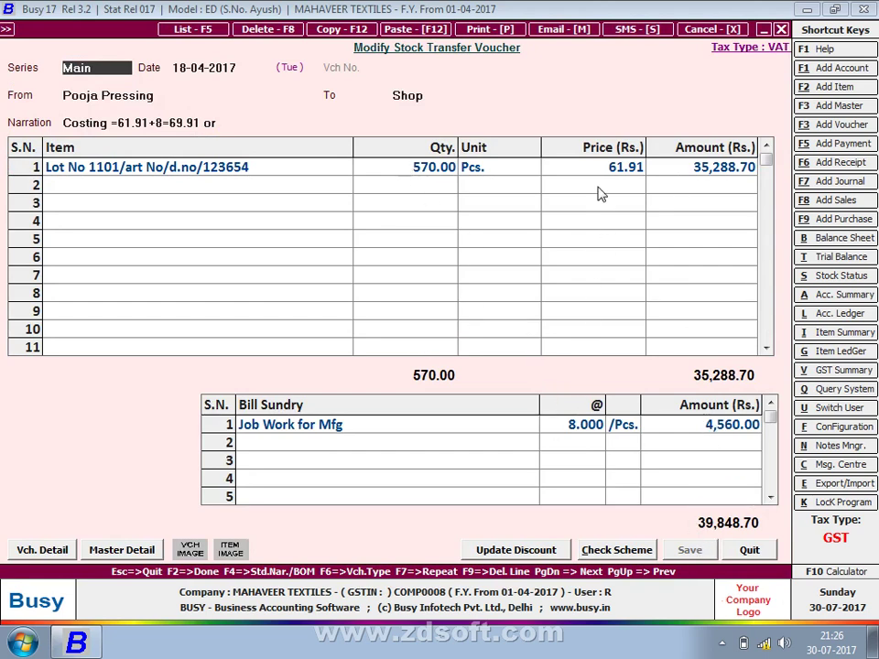
pyautogui.click(121, 122)
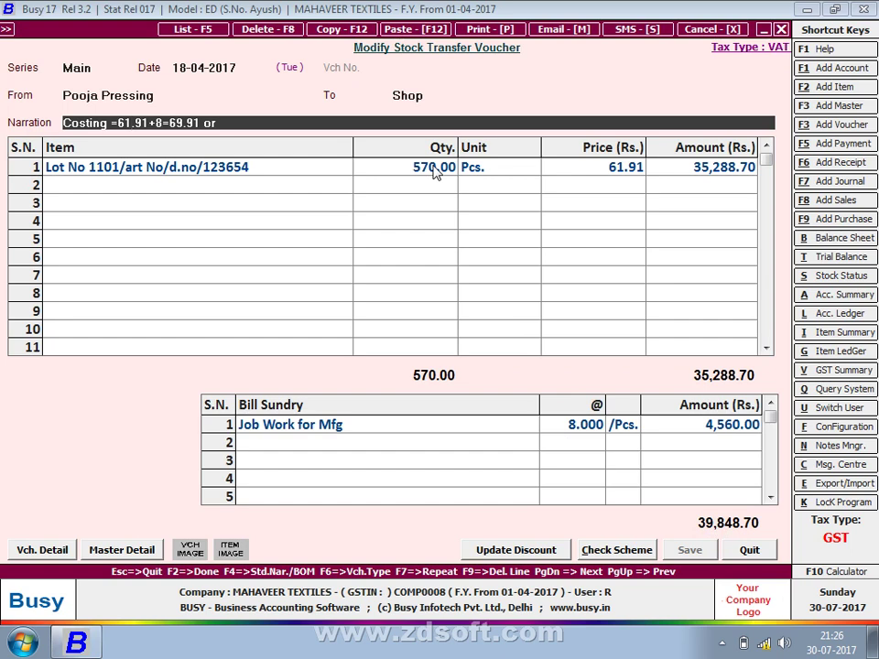
pyautogui.press('Escape')
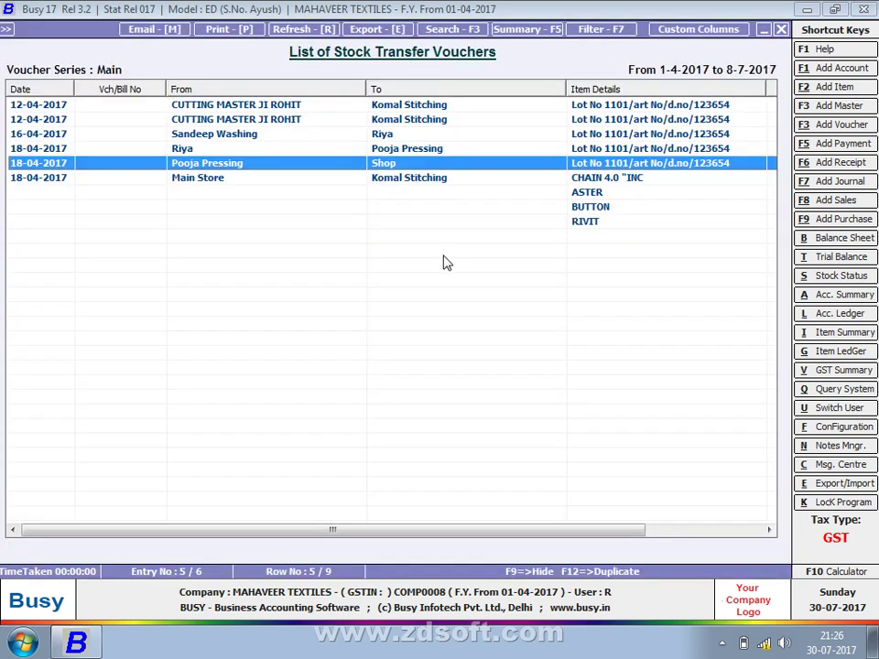
pyautogui.press('Escape')
pyautogui.press('Escape')
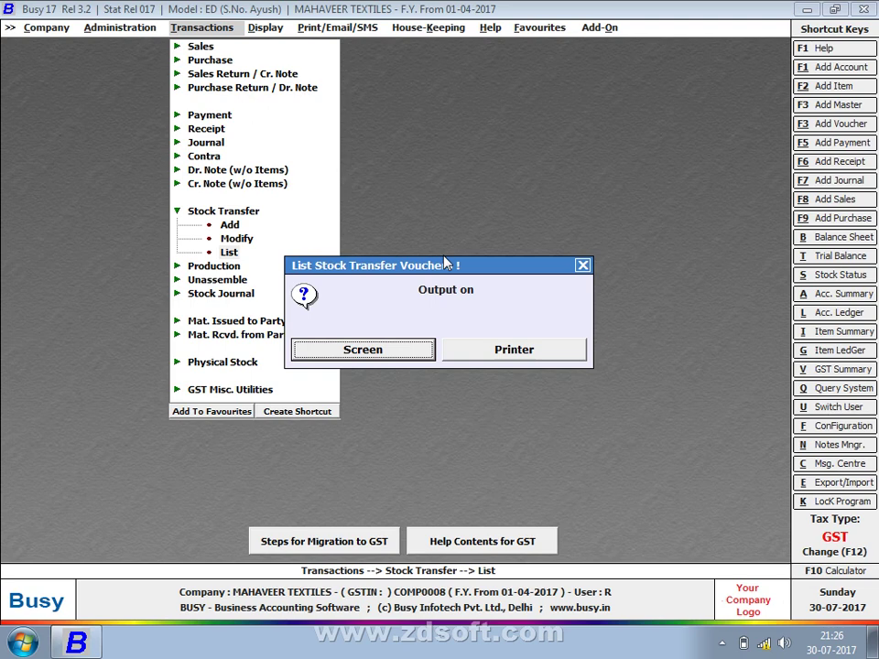
pyautogui.press('Escape')
pyautogui.press('Escape')
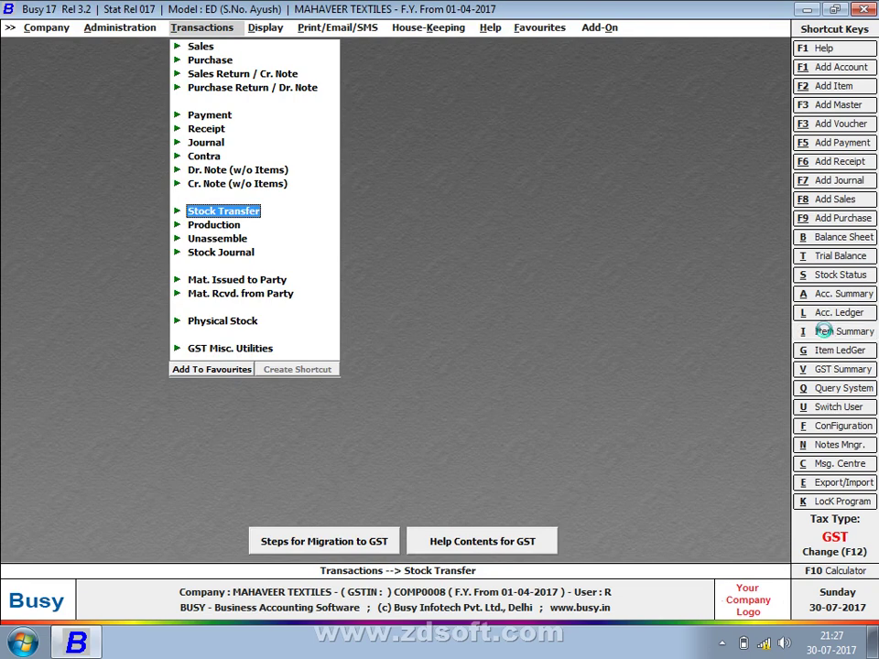
# Show the item monthly summary of Lot No 1101/art No/d.no/123654 from April to July, without filtering on material centre
pyautogui.click(825, 334)
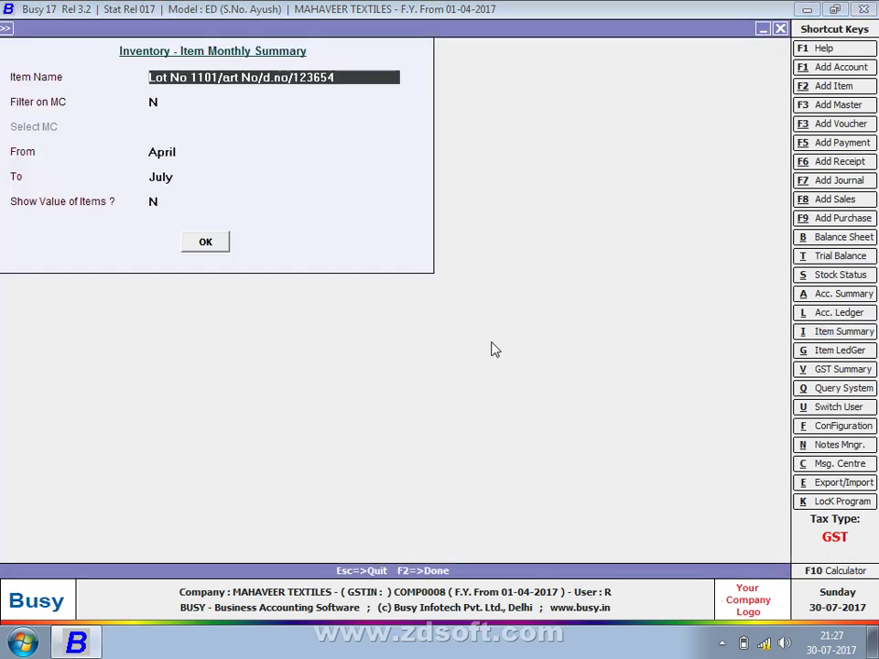
pyautogui.click(204, 247)
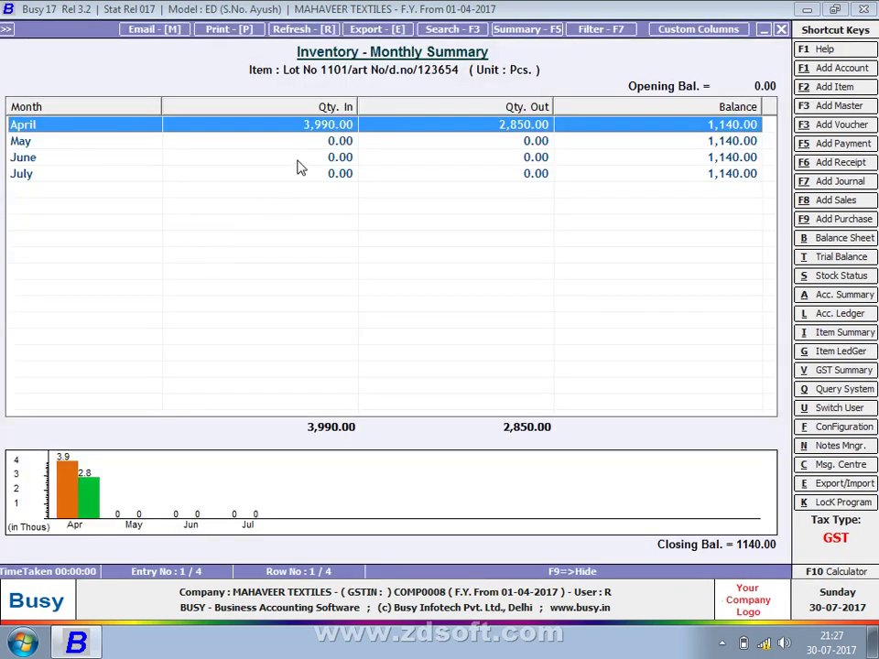
# Examine the April stock ledger of Lot No 1101/art No/d.no/123654 and close the item reports
pyautogui.doubleClick(311, 130)
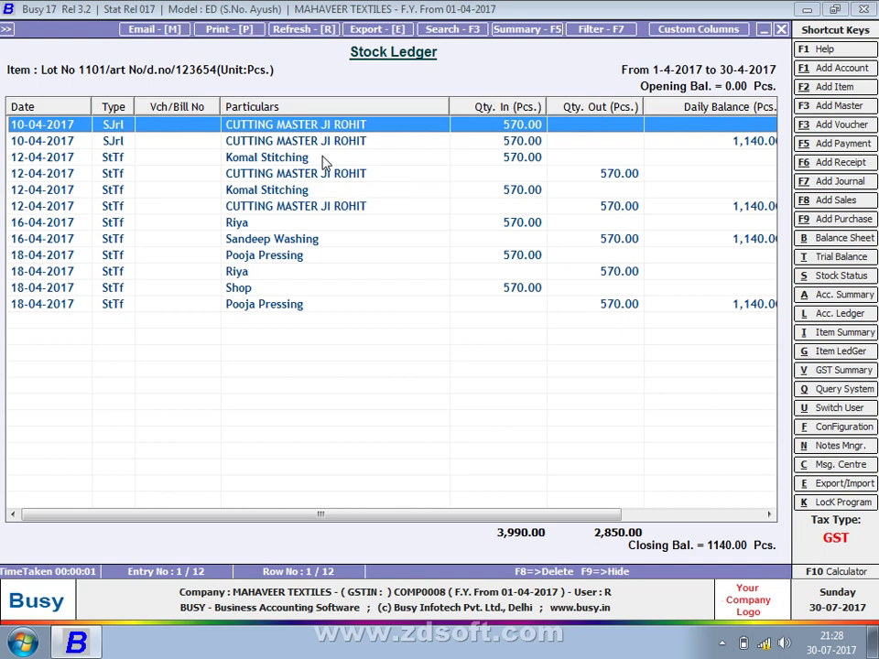
pyautogui.press('Escape')
pyautogui.press('Escape')
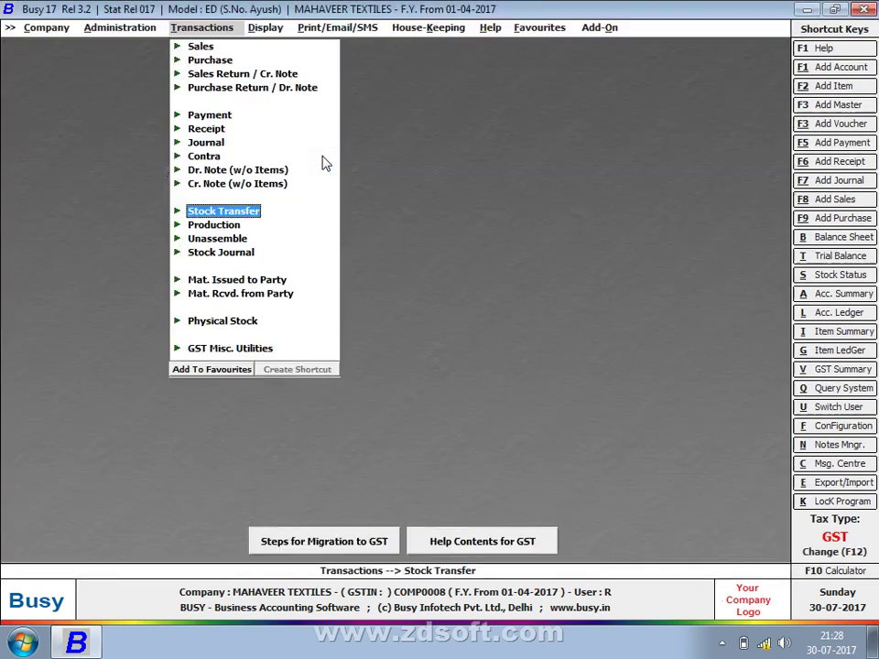
pyautogui.press('Escape')
pyautogui.press('Right')
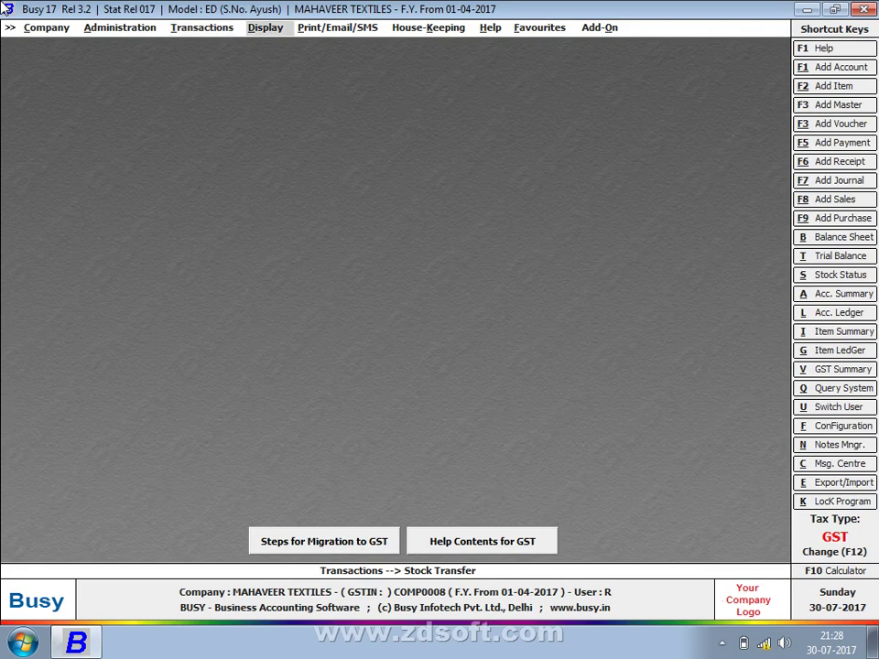
pyautogui.press('Return')
pyautogui.press('Down')
pyautogui.press('Down')
pyautogui.press('Down')
pyautogui.press('Down')
pyautogui.press('Down')
pyautogui.press('Down')
pyautogui.press('Down')
pyautogui.press('Down')
pyautogui.press('Down')
pyautogui.press('Down')
pyautogui.press('Down')
pyautogui.press('Down')
pyautogui.press('Down')
pyautogui.press('Down')
pyautogui.press('Down')
pyautogui.press('Down')
pyautogui.press('Down')
pyautogui.press('Down')
pyautogui.press('Down')
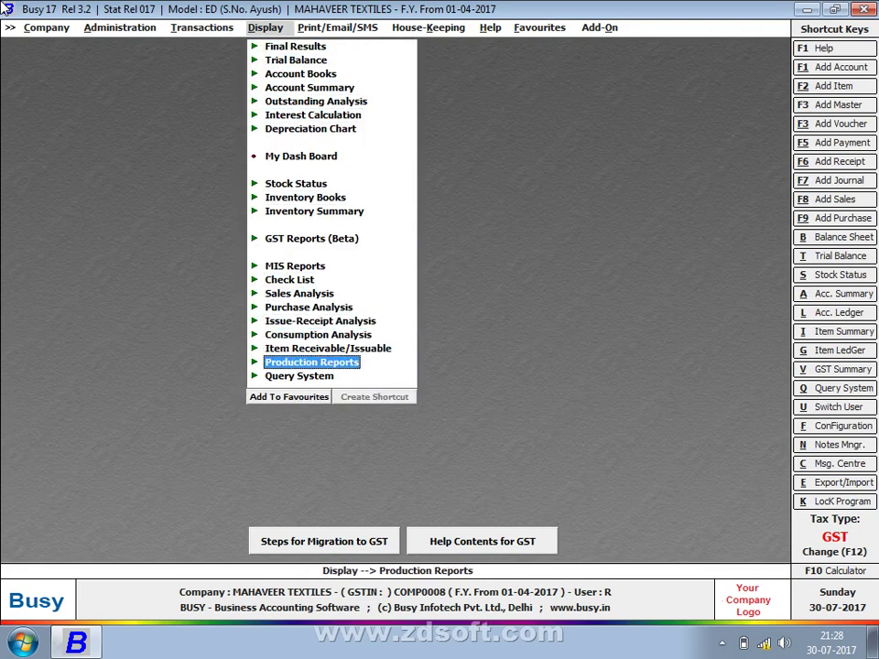
pyautogui.press('Down')
pyautogui.press('Return')
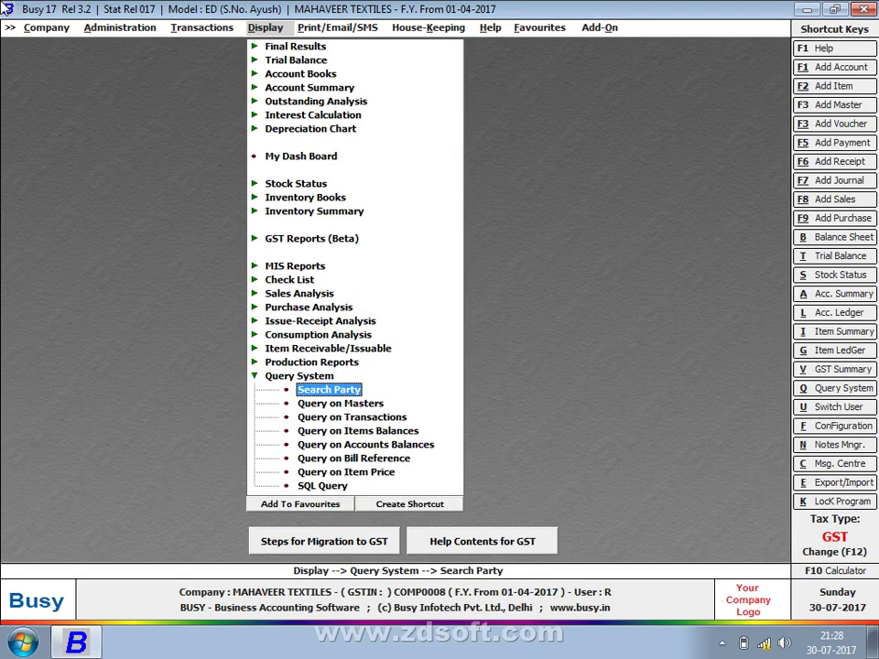
pyautogui.press('Down')
pyautogui.press('Down')
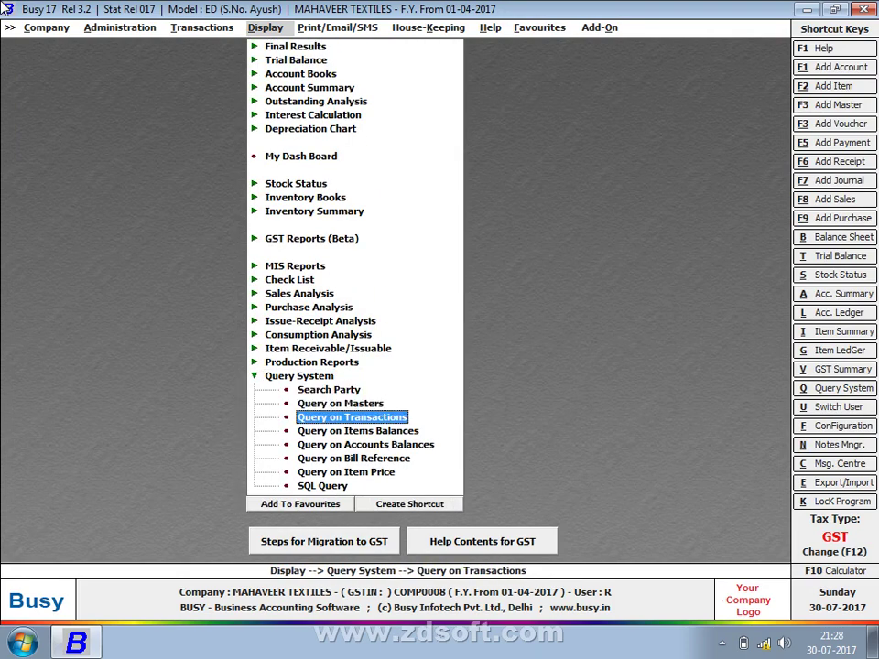
pyautogui.press('Return')
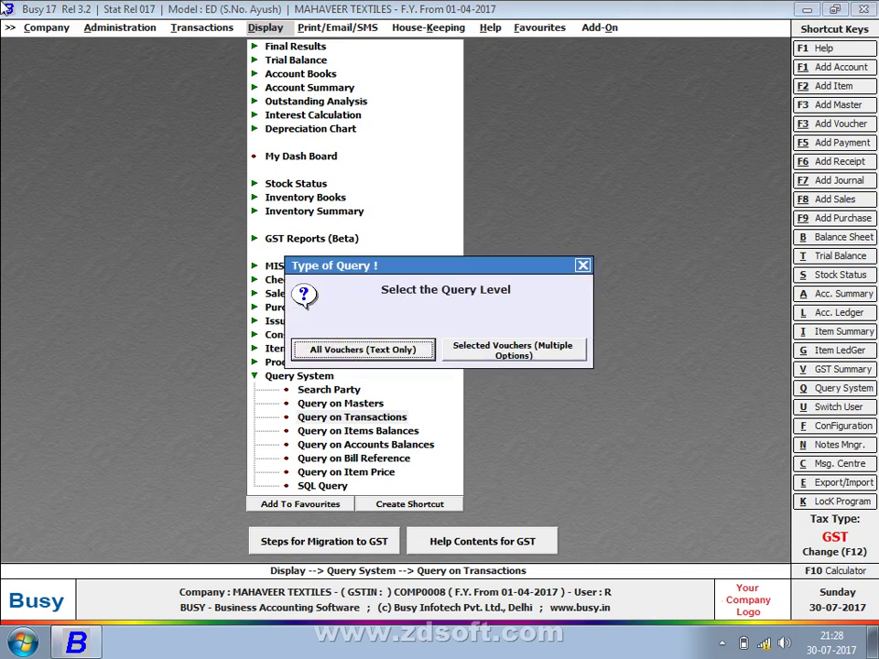
pyautogui.press('Right')
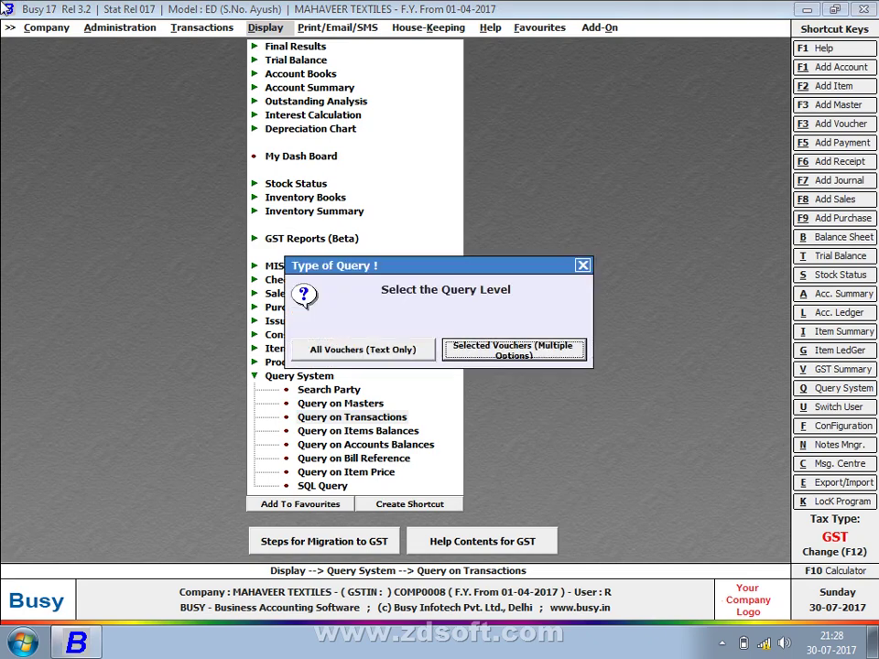
pyautogui.press('Return')
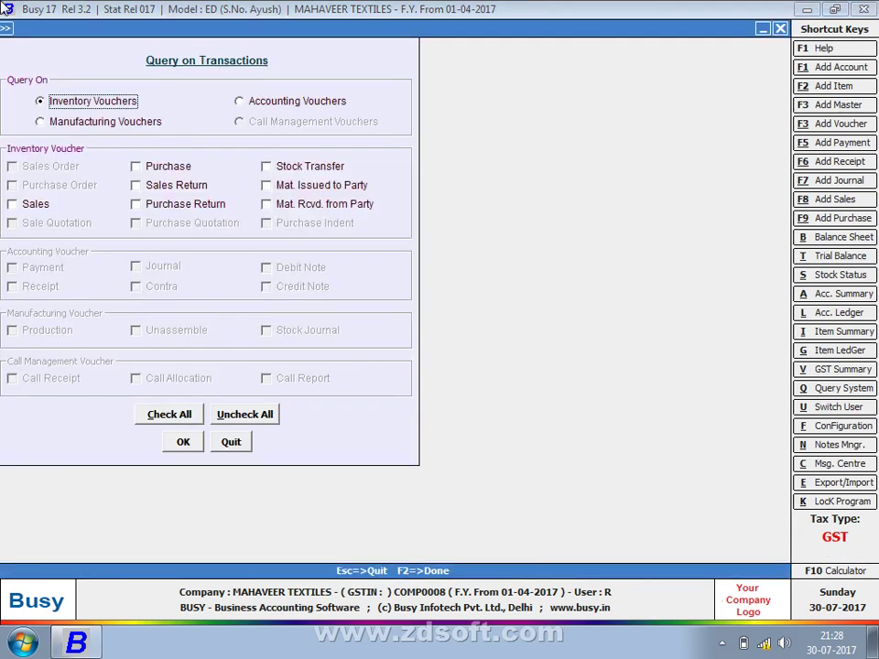
pyautogui.click(284, 172)
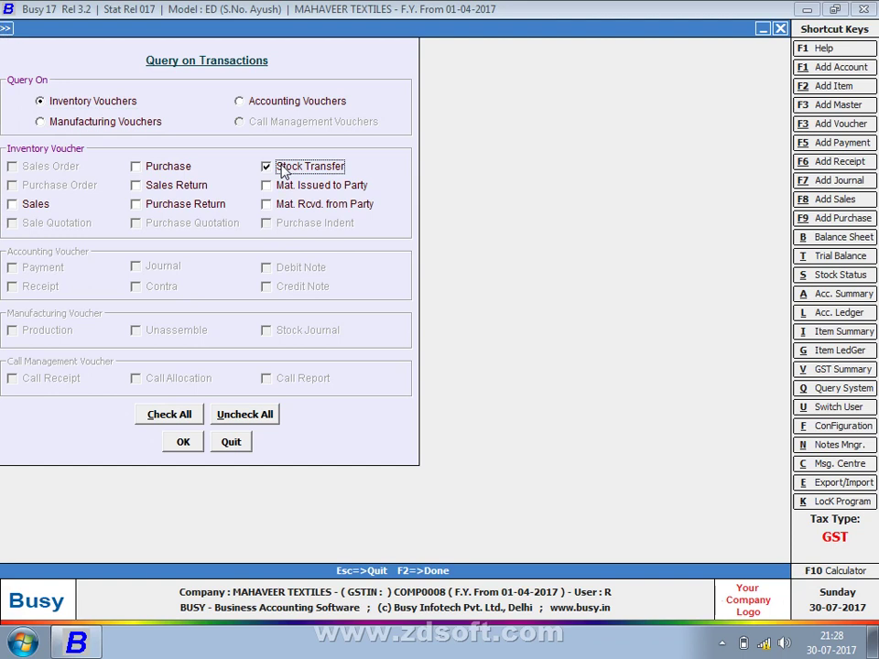
pyautogui.click(183, 443)
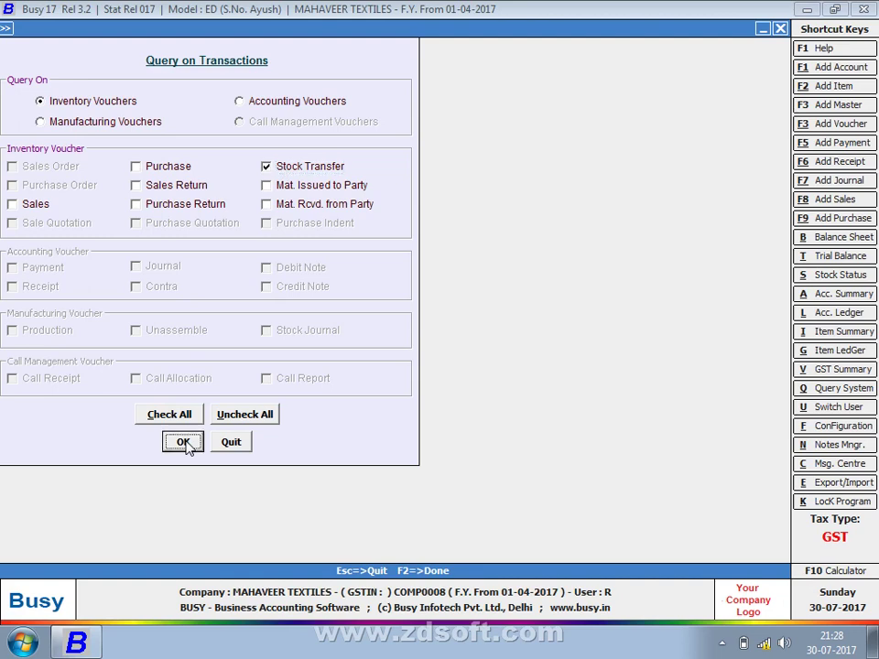
pyautogui.press('Escape')
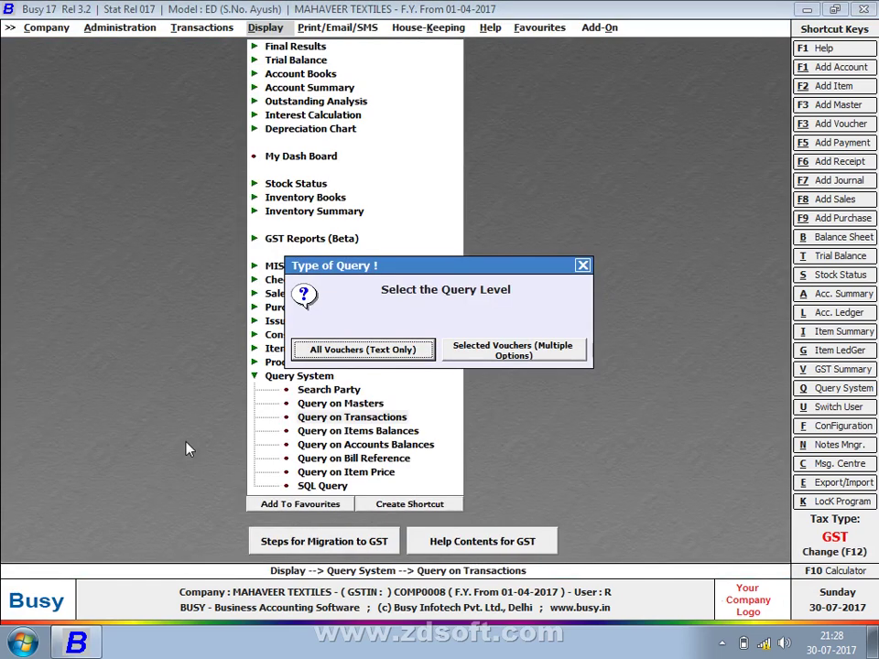
pyautogui.press('Escape')
pyautogui.press('Escape')
pyautogui.press('Escape')
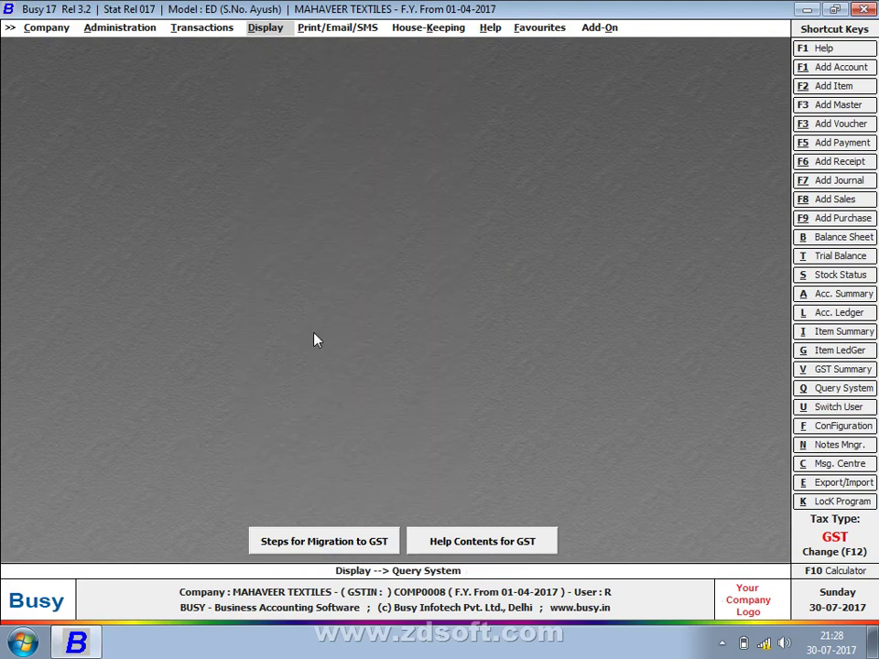
# Start a transaction query on selected vouchers, limited to the Stock Transfer inventory voucher type
pyautogui.press('Return')
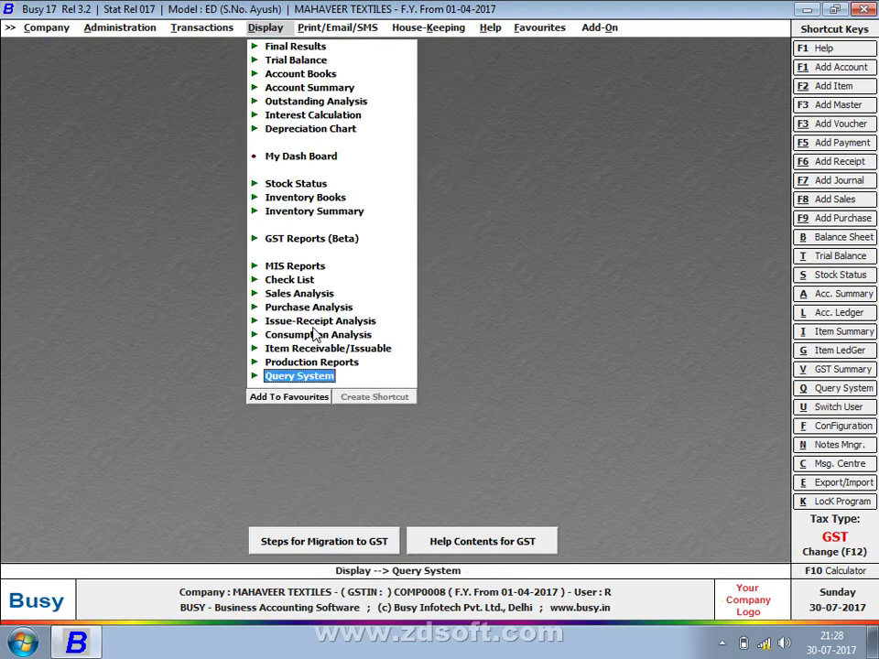
pyautogui.press('Return')
pyautogui.press('Down')
pyautogui.press('Down')
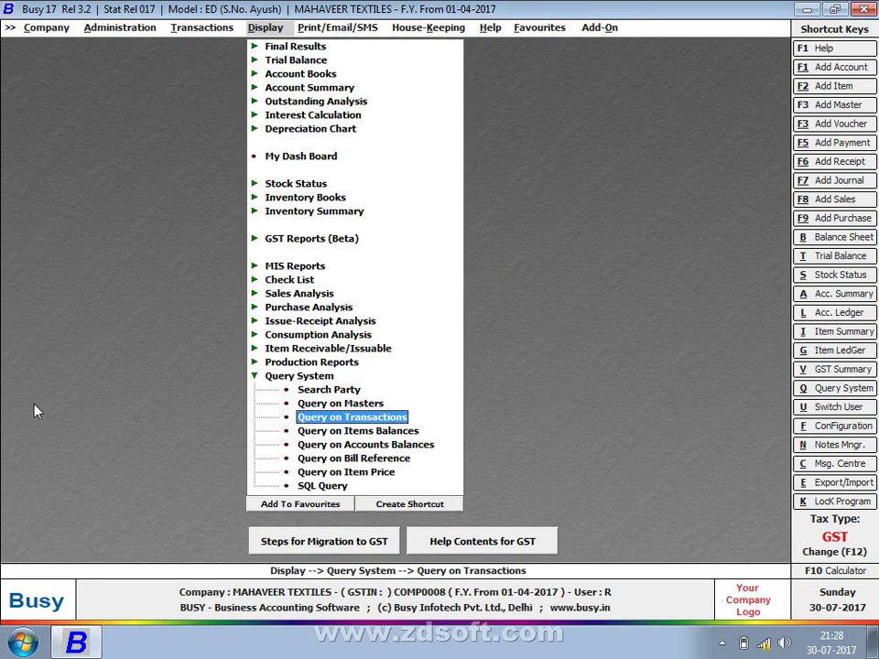
pyautogui.press('Return')
pyautogui.press('Right')
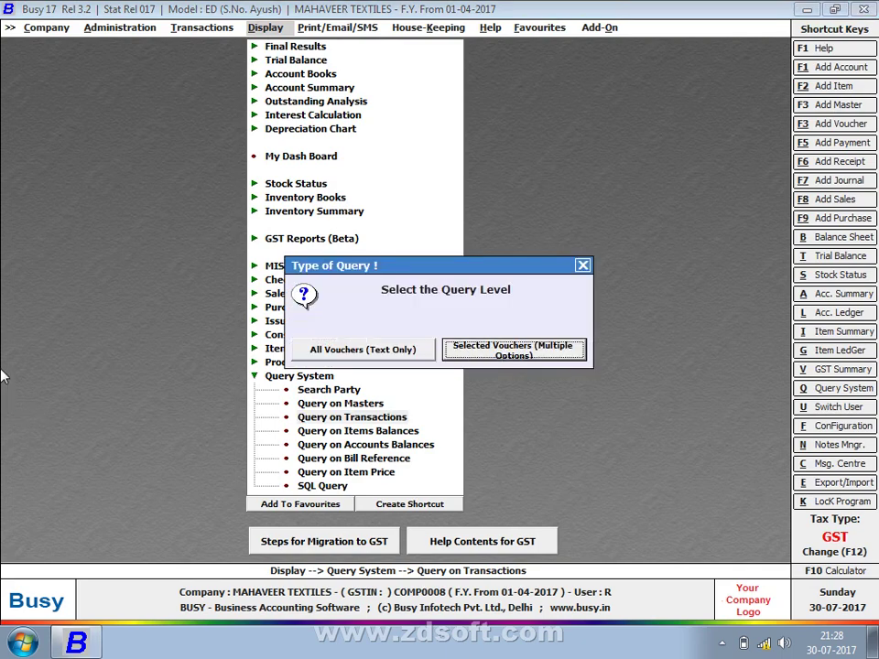
pyautogui.press('Return')
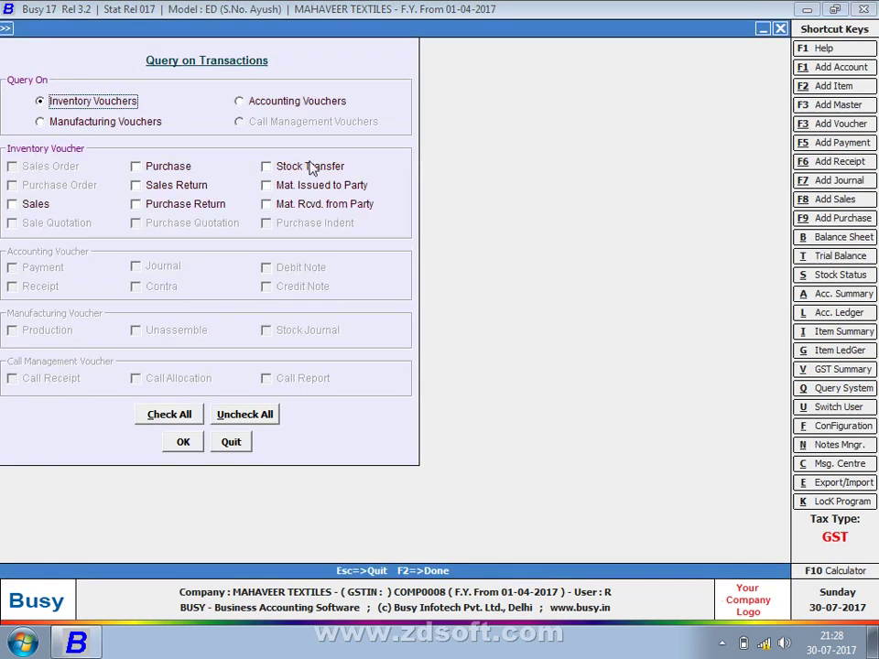
pyautogui.click(309, 166)
pyautogui.click(192, 445)
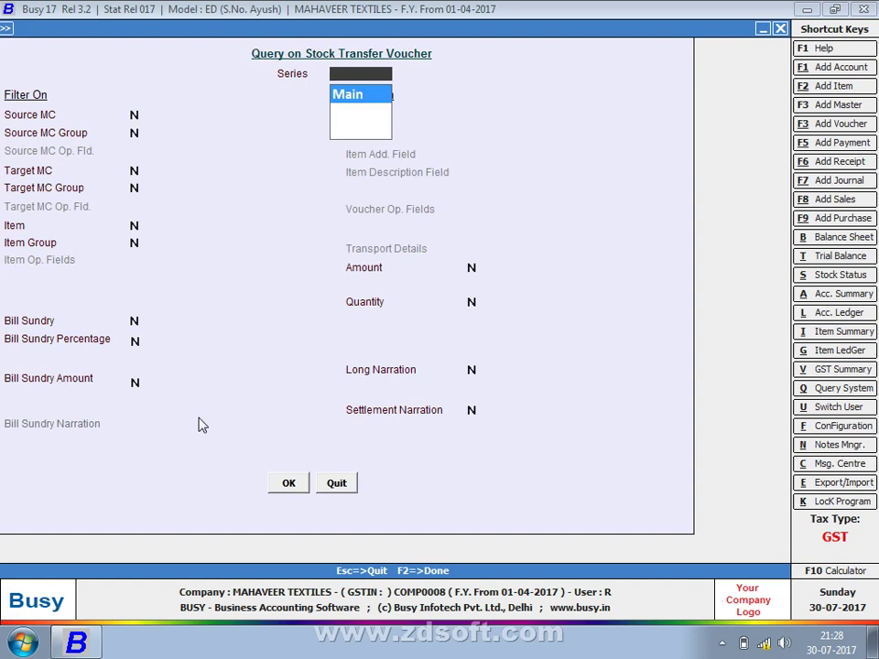
# Run the Main series stock transfer query filtered on the cutting master as source material centre, from 01-04-2017 to 08-07-2017
pyautogui.press('Return')
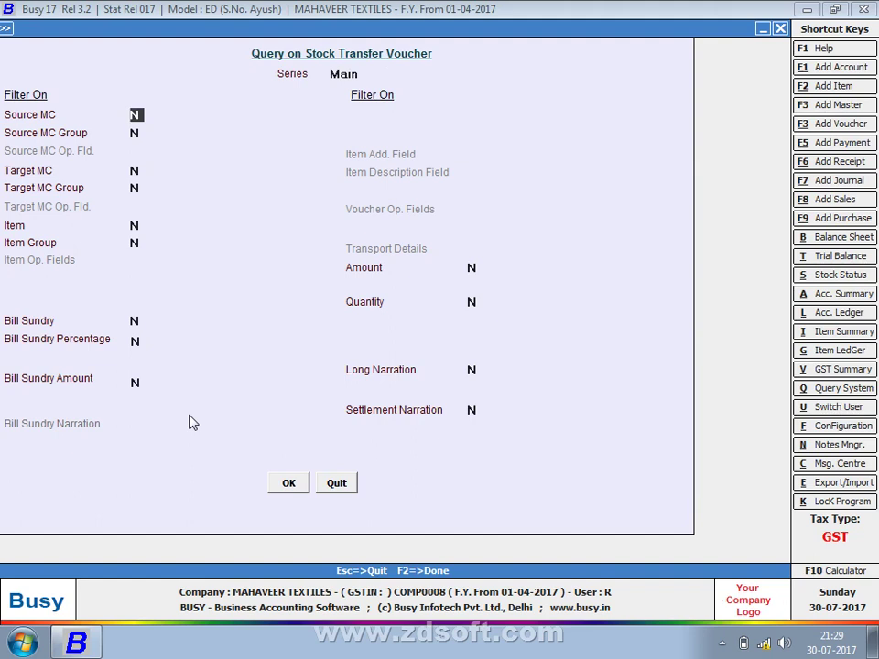
pyautogui.press('y')
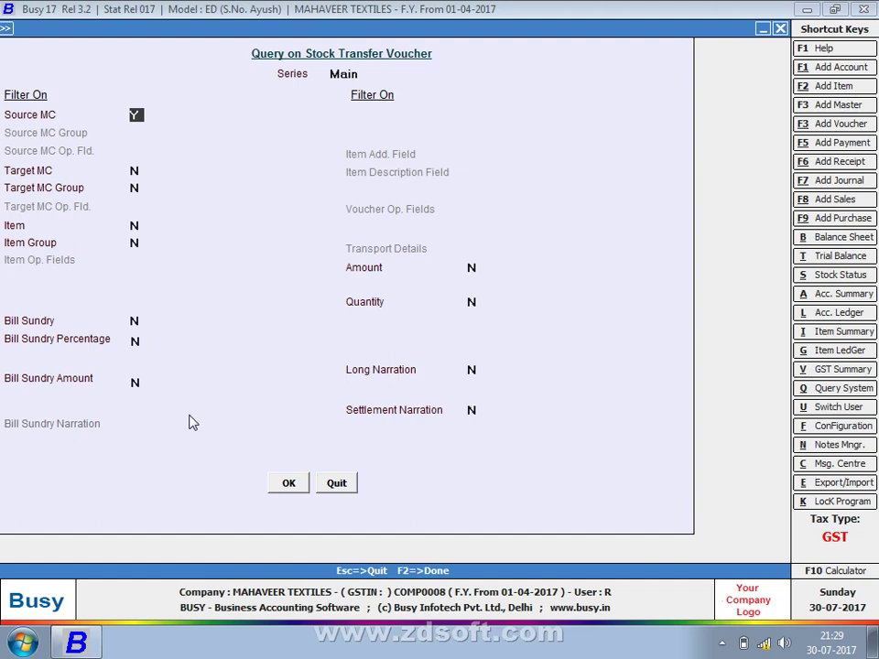
pyautogui.press('Return')
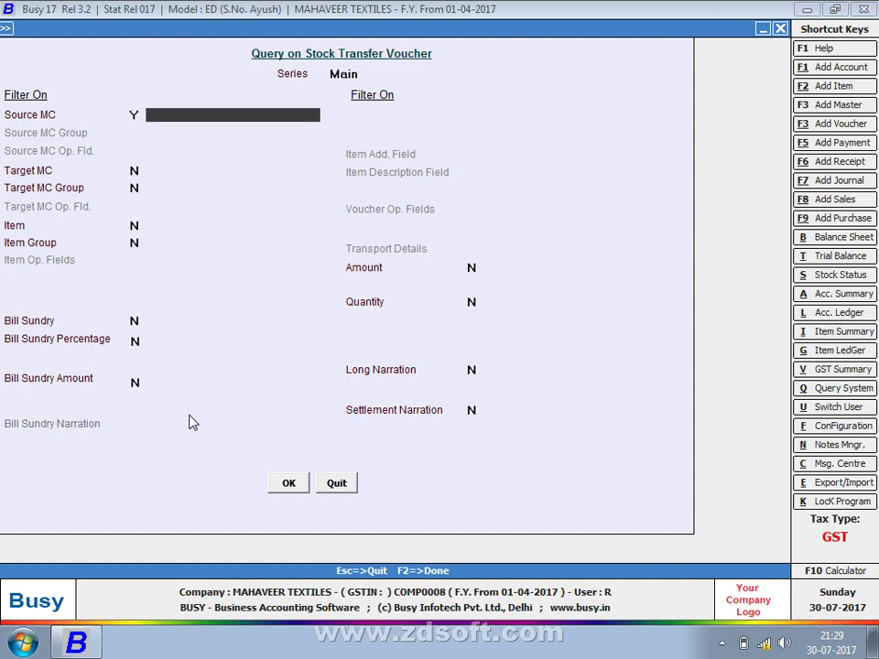
pyautogui.press('Down')
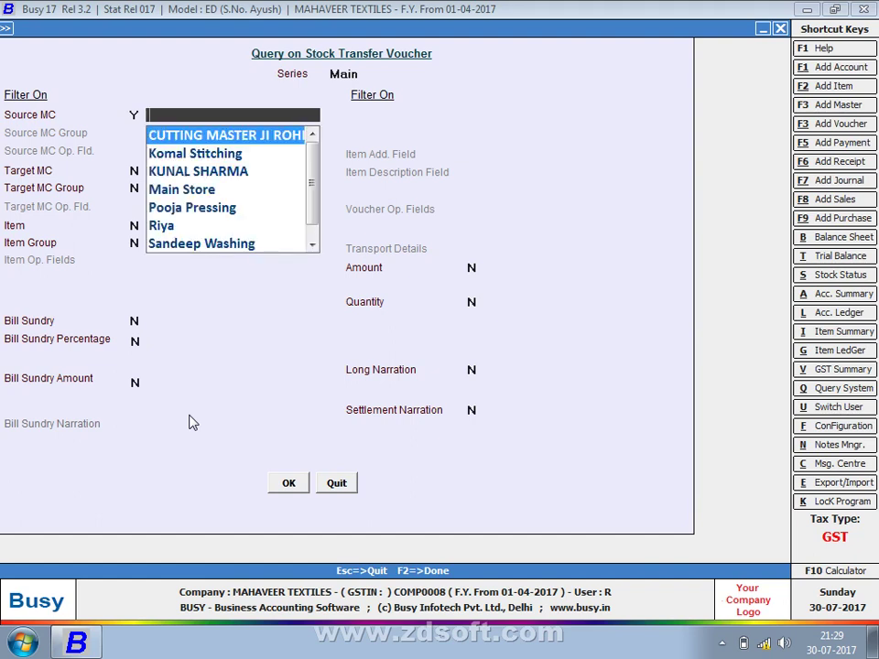
pyautogui.press('Return')
pyautogui.click(288, 483)
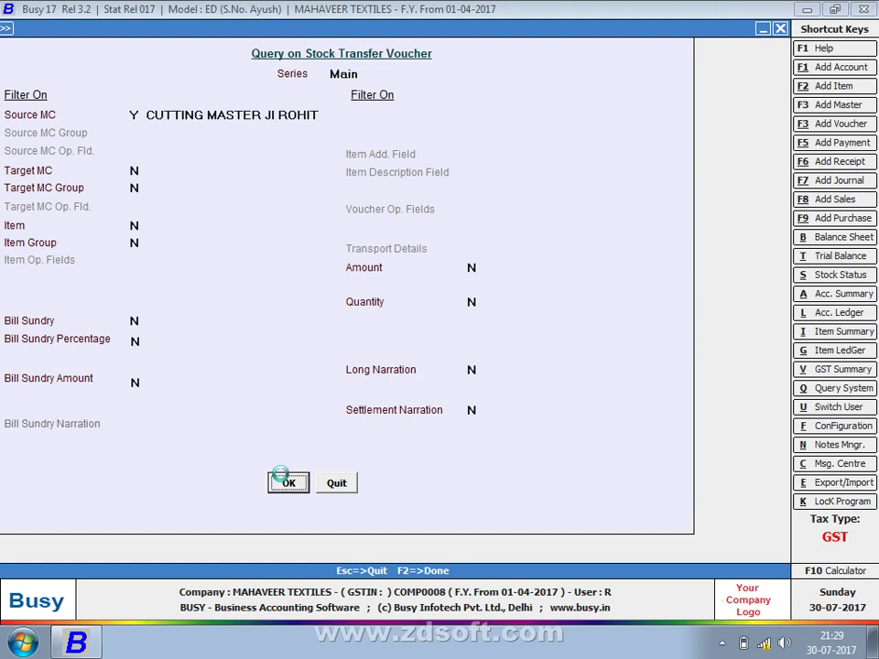
pyautogui.click(173, 214)
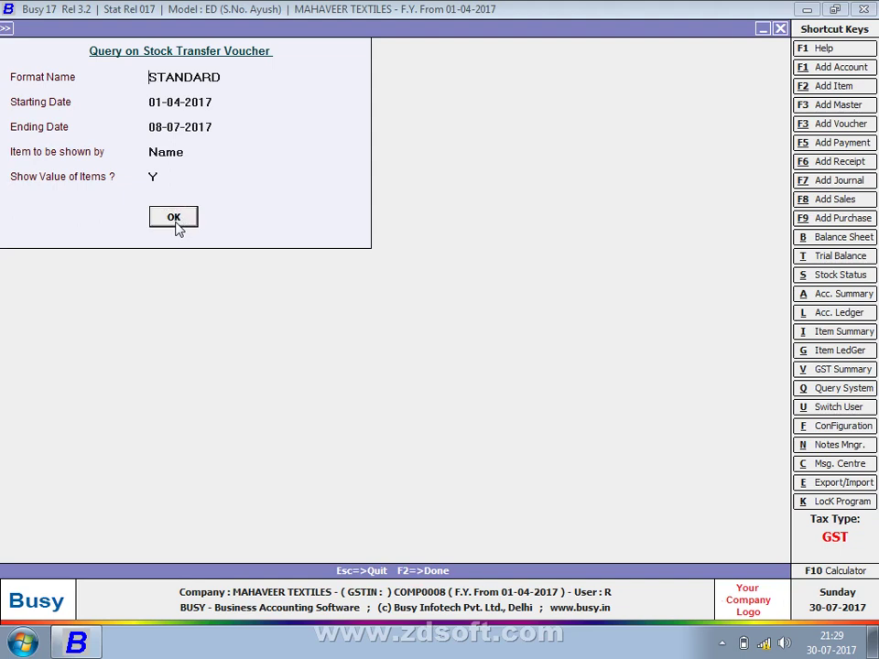
pyautogui.click(177, 219)
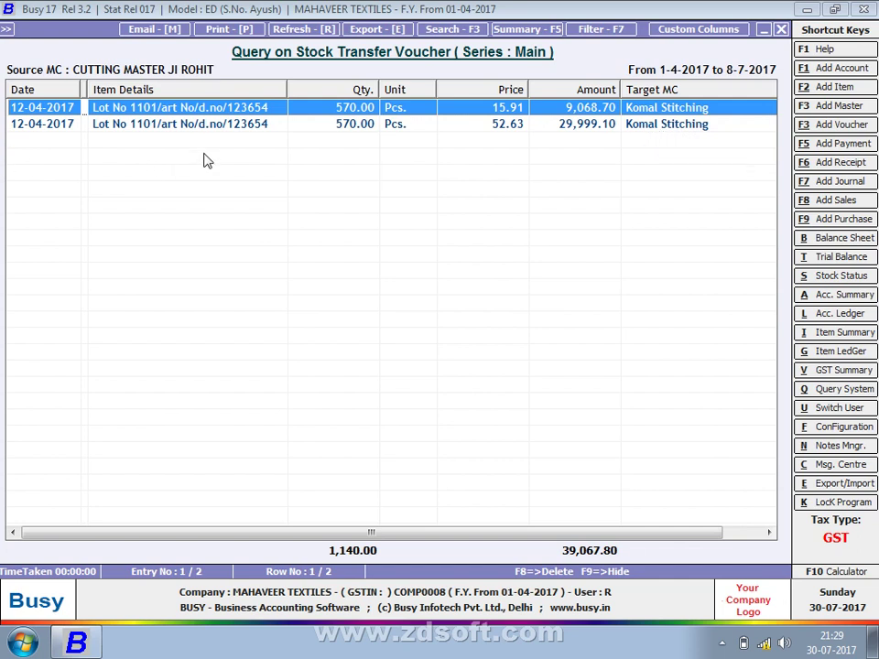
# Remove the second 12-04-2017 transfer of Lot No 1101, priced 52.63, from the query list and close the report
pyautogui.click(190, 129)
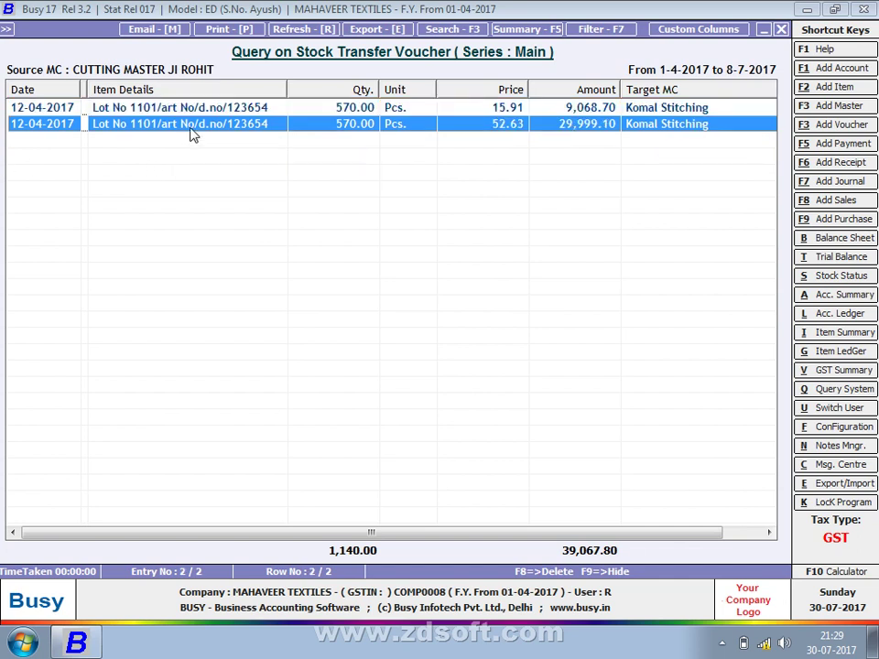
pyautogui.press('F8')
pyautogui.press('Escape')
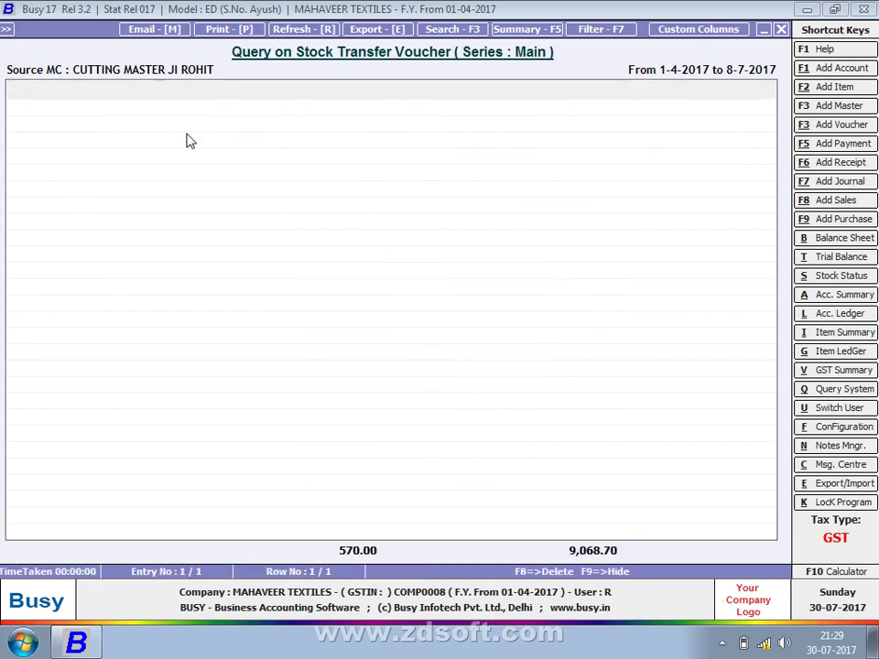
pyautogui.press('Return')
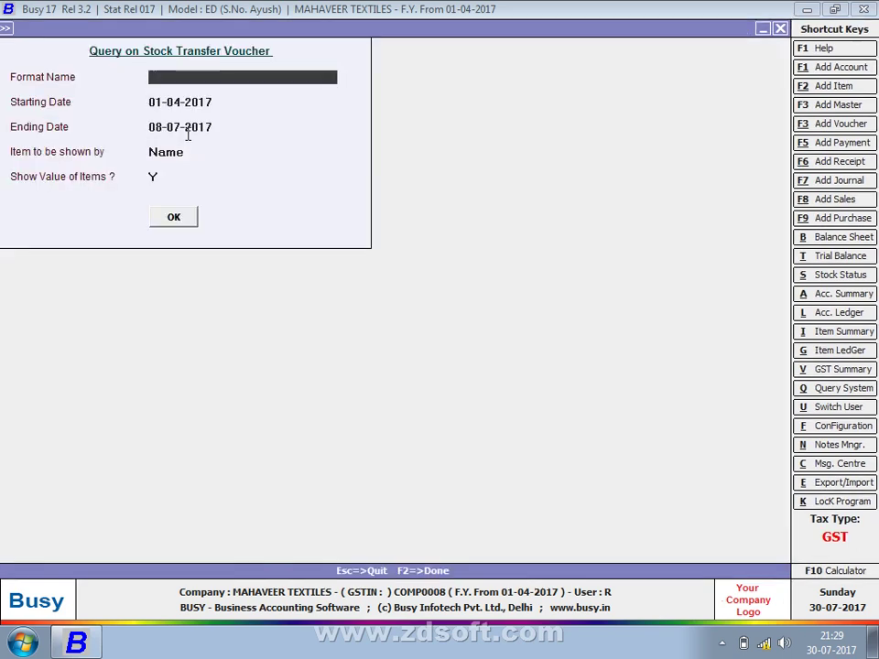
# Reopen the source material centre filter of the stock transfer query and look through the available material centres from first to last
pyautogui.press('F2')
pyautogui.write('NY')
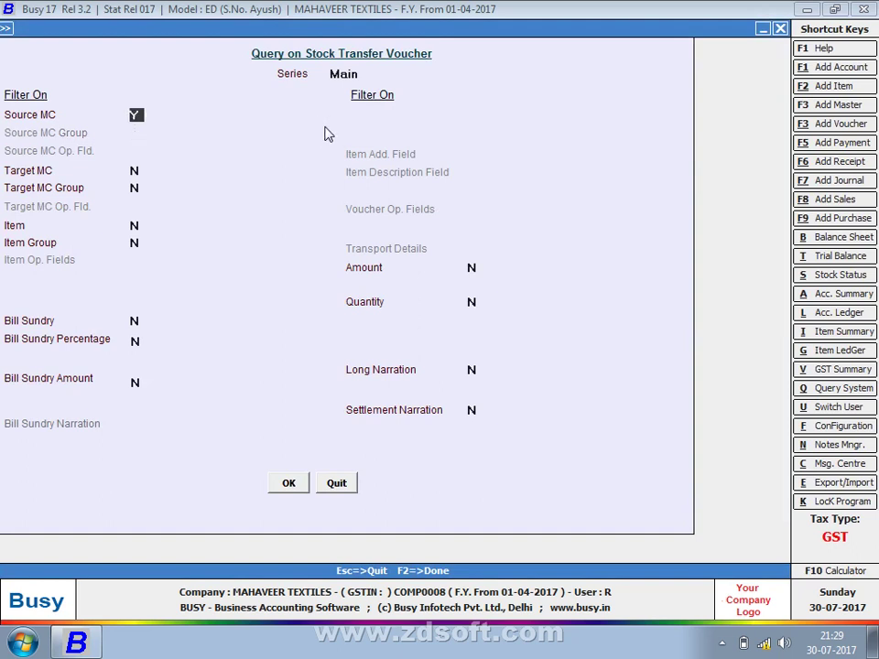
pyautogui.press('Return')
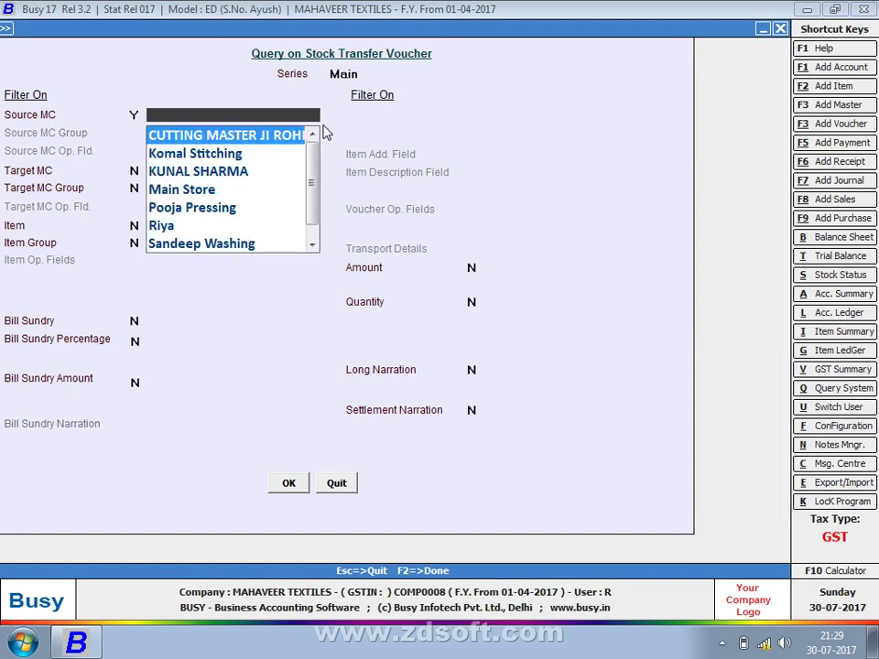
pyautogui.press('Down')
pyautogui.press('Down')
pyautogui.press('Down')
pyautogui.press('Down')
pyautogui.press('Down')
pyautogui.press('Down')
pyautogui.press('Down')
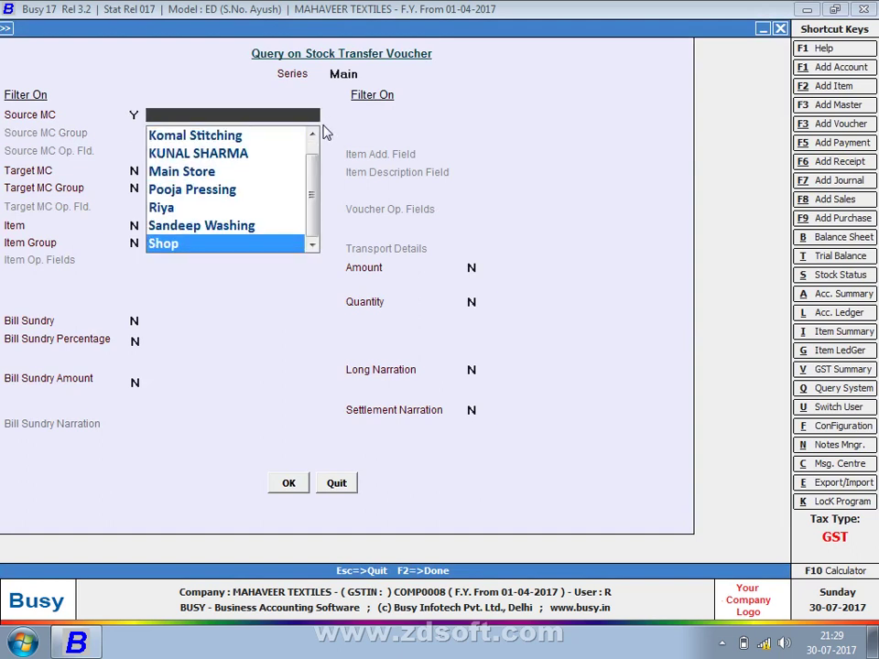
pyautogui.press('Up')
pyautogui.press('Up')
pyautogui.press('Up')
pyautogui.press('Up')
pyautogui.press('Up')
pyautogui.press('Up')
pyautogui.press('Up')
pyautogui.press('Up')
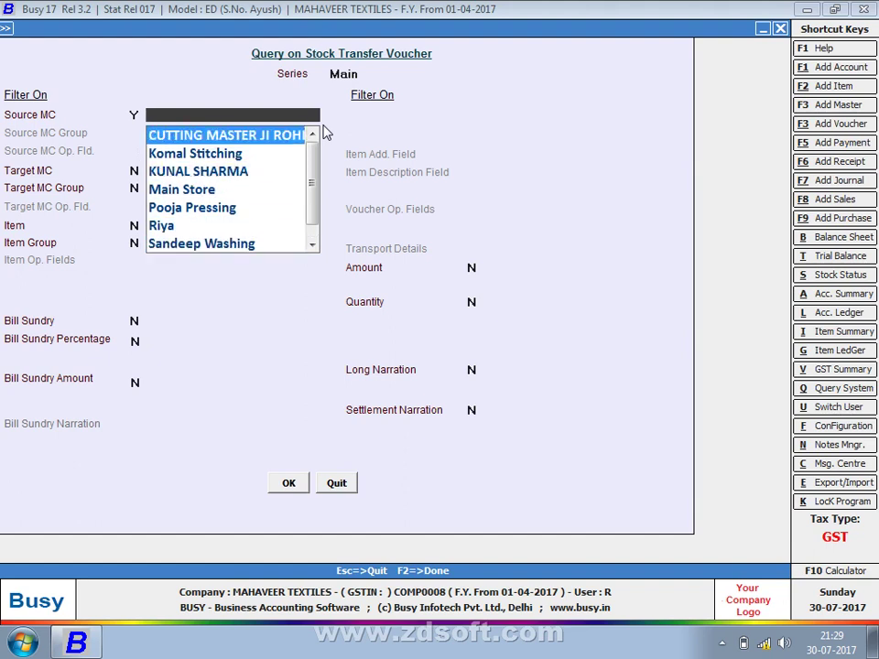
# Turn off the source material centre filter and turn on the item filter in the stock transfer query
pyautogui.press('Escape')
pyautogui.write('N')
pyautogui.press('Return')
pyautogui.press('Return')
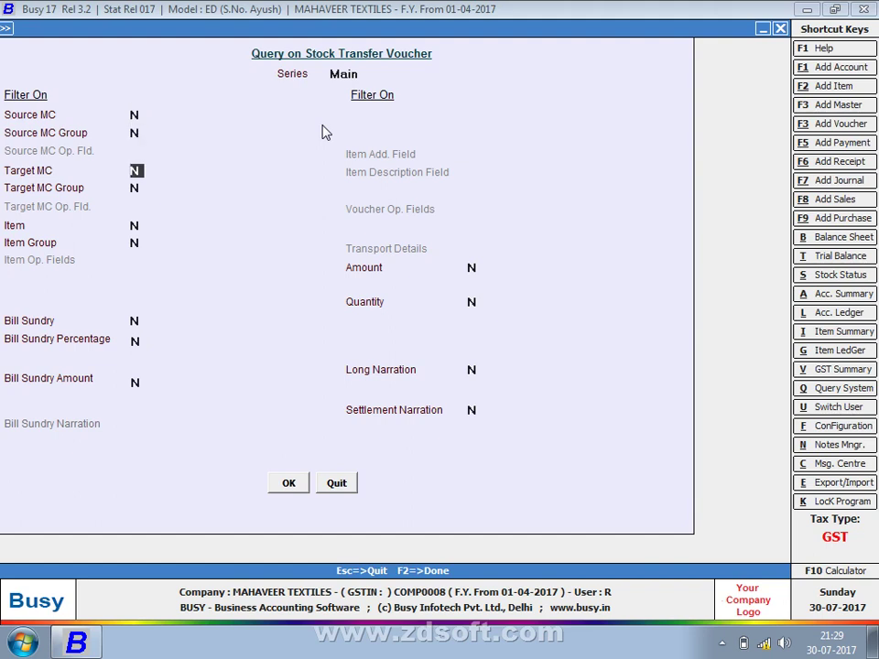
pyautogui.press('Return')
pyautogui.press('Return')
pyautogui.write('Y')
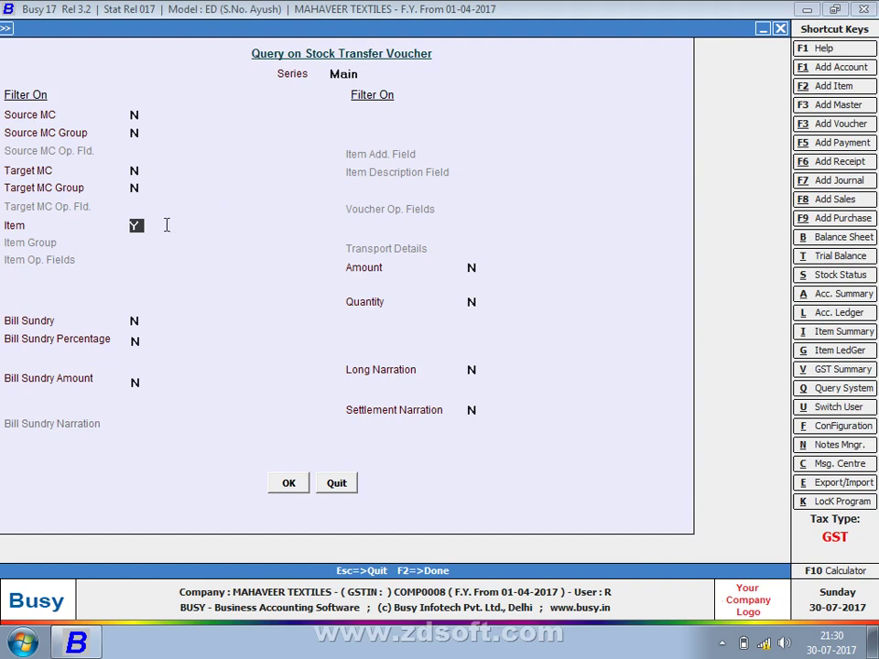
pyautogui.press('Return')
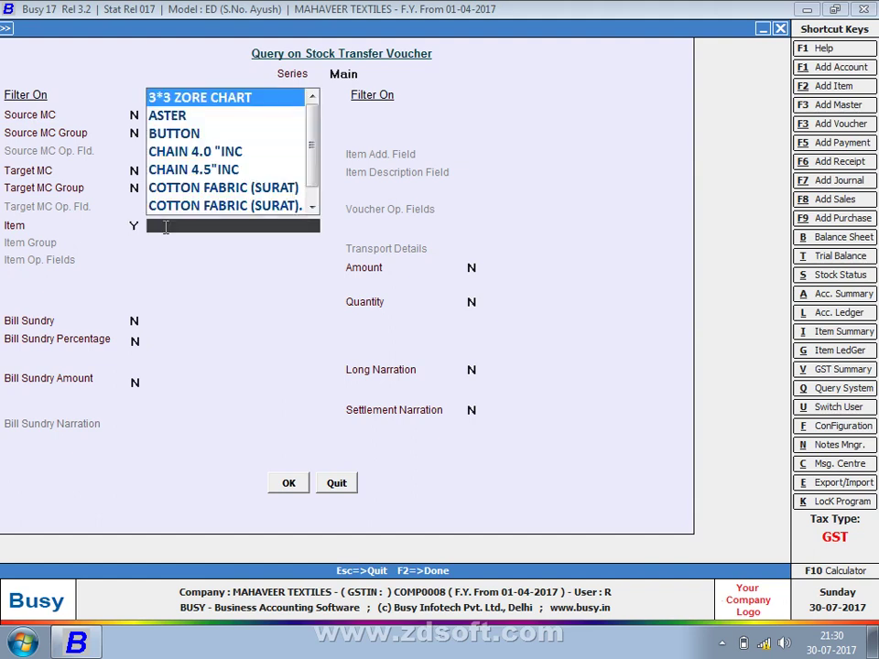
# Look through the stock items available for the item filter
pyautogui.press('Down')
pyautogui.press('Down')
pyautogui.press('Down')
pyautogui.press('Down')
pyautogui.press('Down')
pyautogui.press('Down')
pyautogui.press('Down')
pyautogui.press('Down')
pyautogui.press('Down')
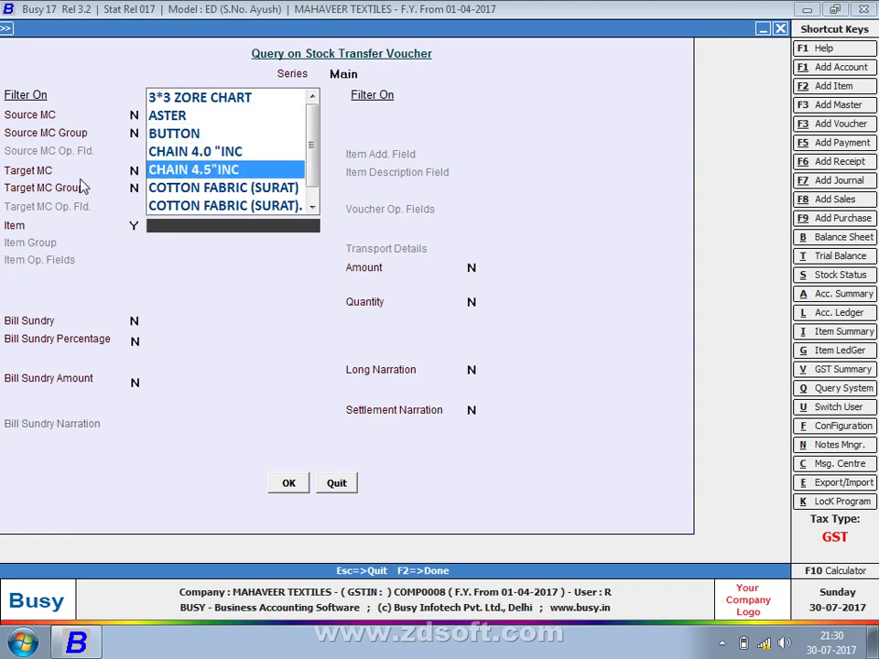
pyautogui.press('Down')
pyautogui.press('Down')
pyautogui.press('Down')
pyautogui.press('Down')
pyautogui.press('Down')
pyautogui.press('Down')
pyautogui.press('Down')
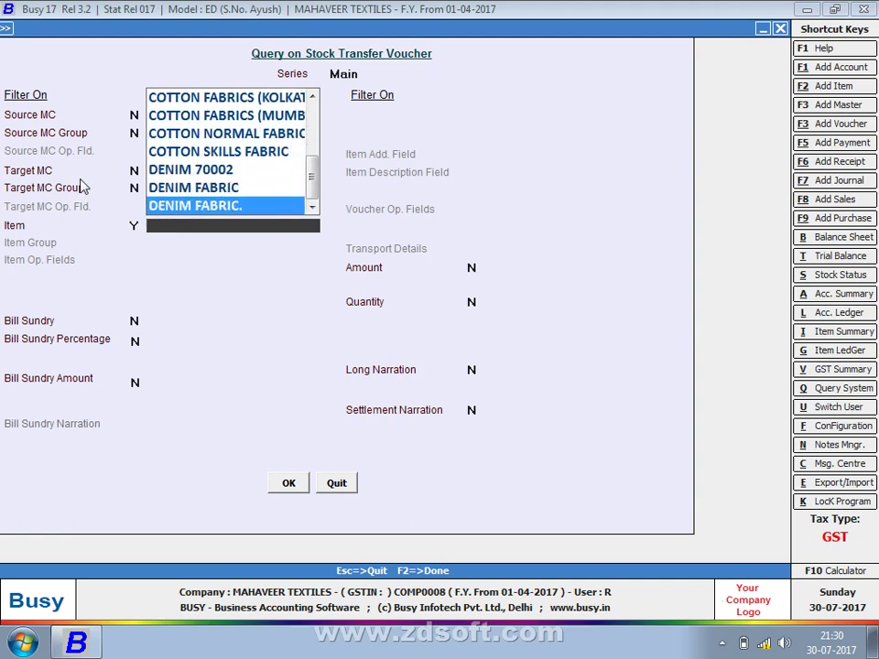
pyautogui.press('Up')
pyautogui.press('Down')
# Filter the stock transfer query on item Lot No 1101/art No/d.no/123654 and run it from 01-04-2017 to 08-07-2017
pyautogui.write('LO')
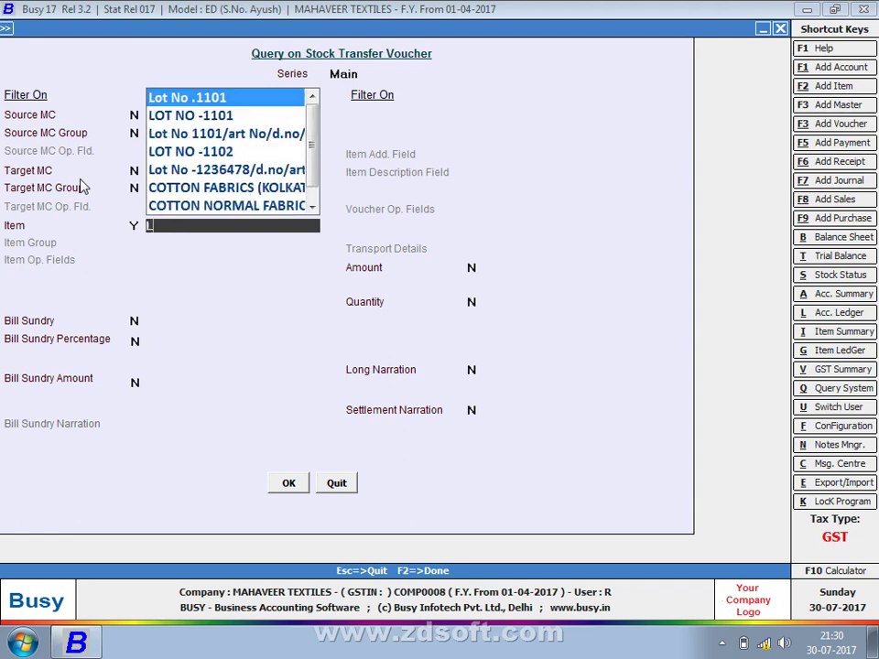
pyautogui.press('Down')
pyautogui.press('Down')
pyautogui.press('Return')
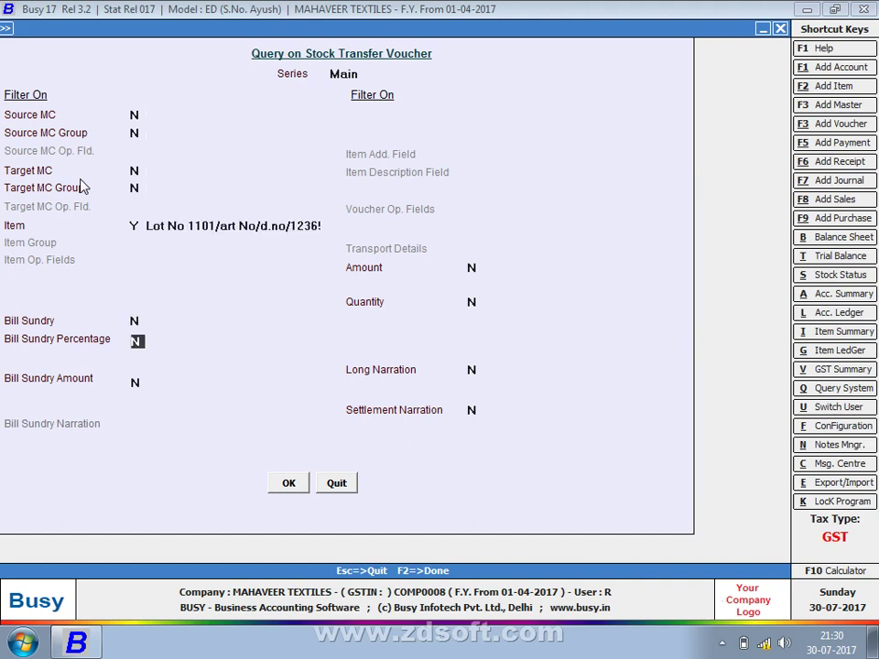
pyautogui.click(286, 492)
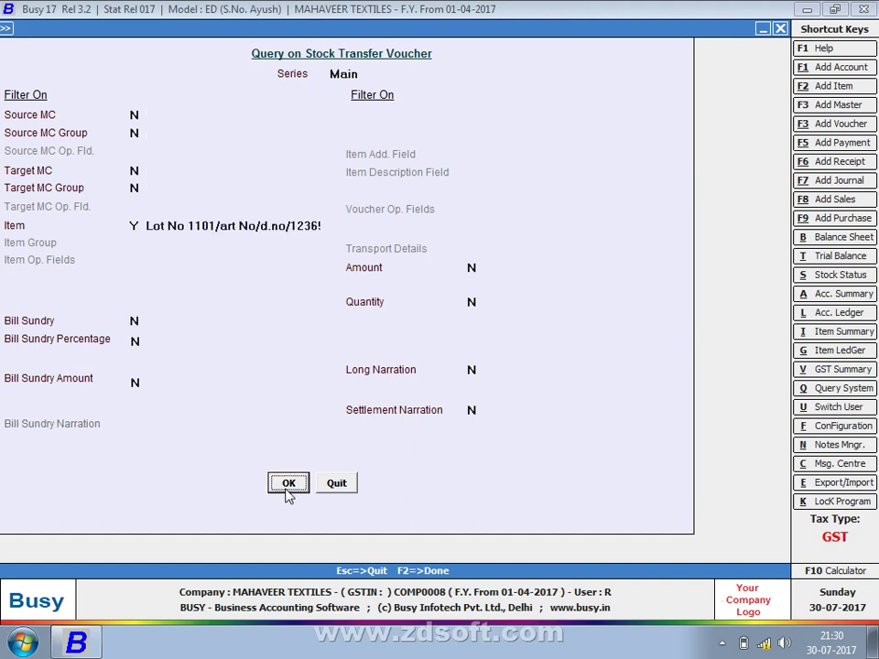
pyautogui.click(173, 191)
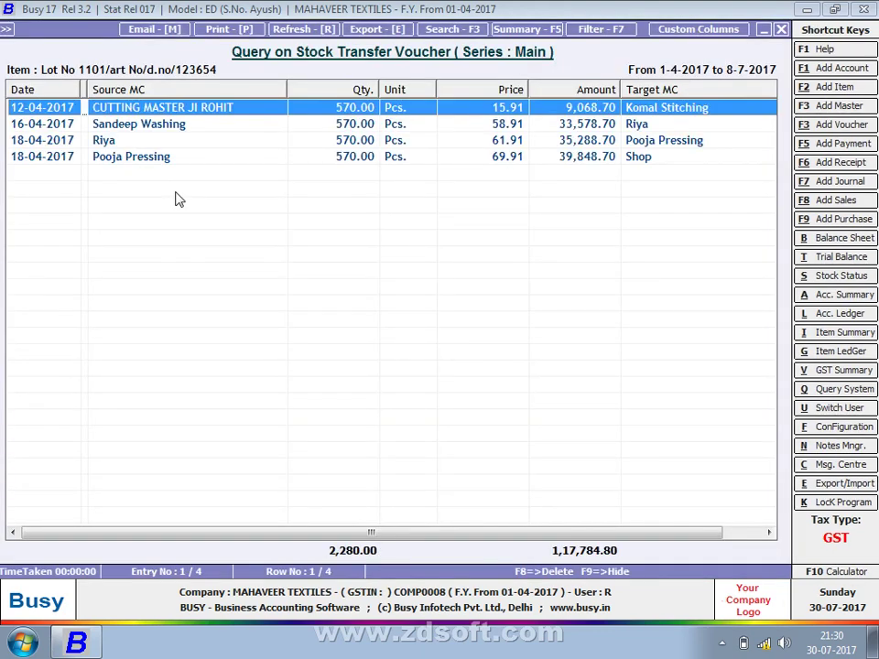
# Widen the Vch/Bill No. column, narrow the Source MC, Unit and Price columns, and close the cutting master's 12-04-2017 transfer voucher
pyautogui.moveTo(85, 88); pyautogui.dragTo(182, 139)
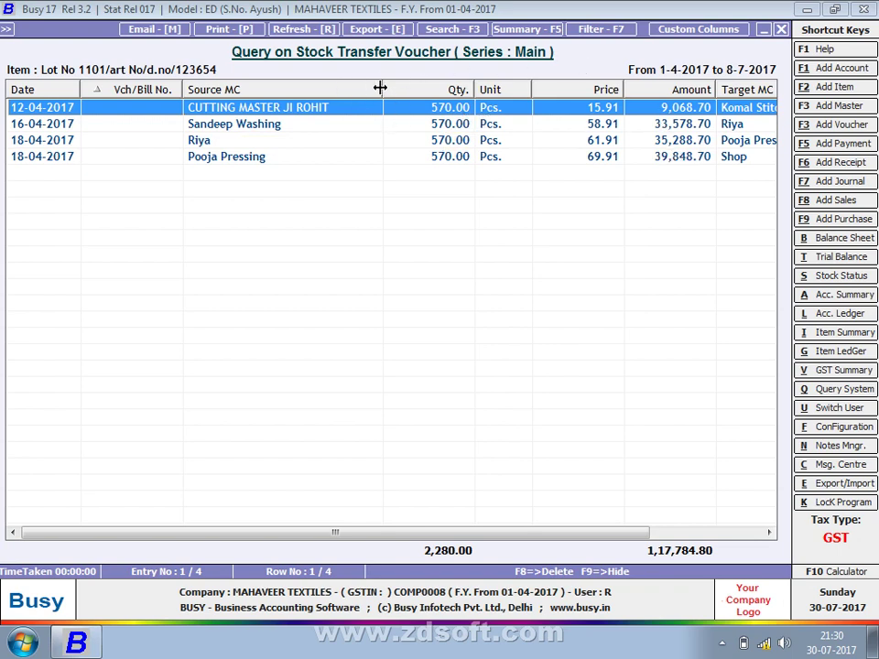
pyautogui.moveTo(381, 88); pyautogui.dragTo(349, 88)
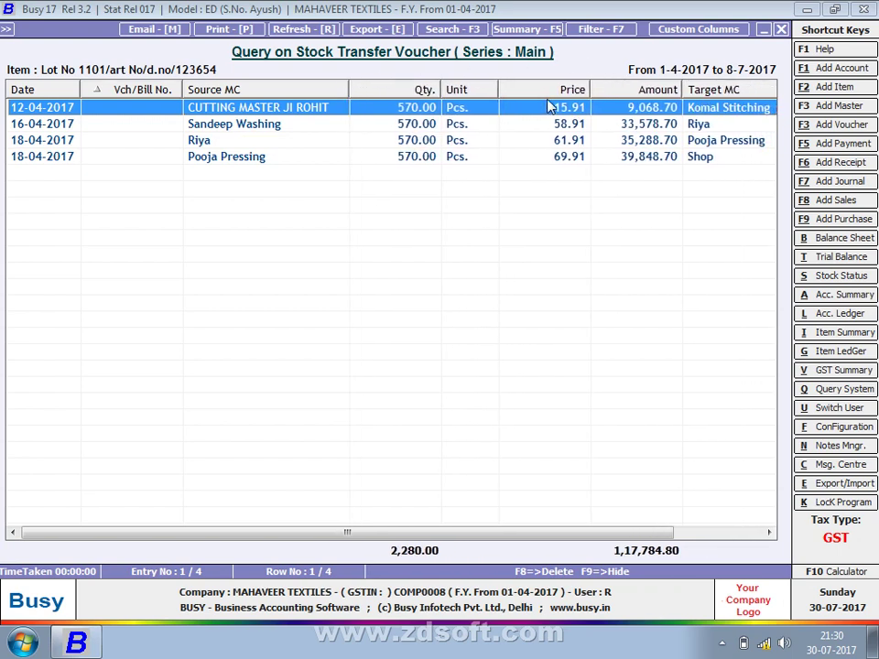
pyautogui.moveTo(494, 88); pyautogui.dragTo(474, 88)
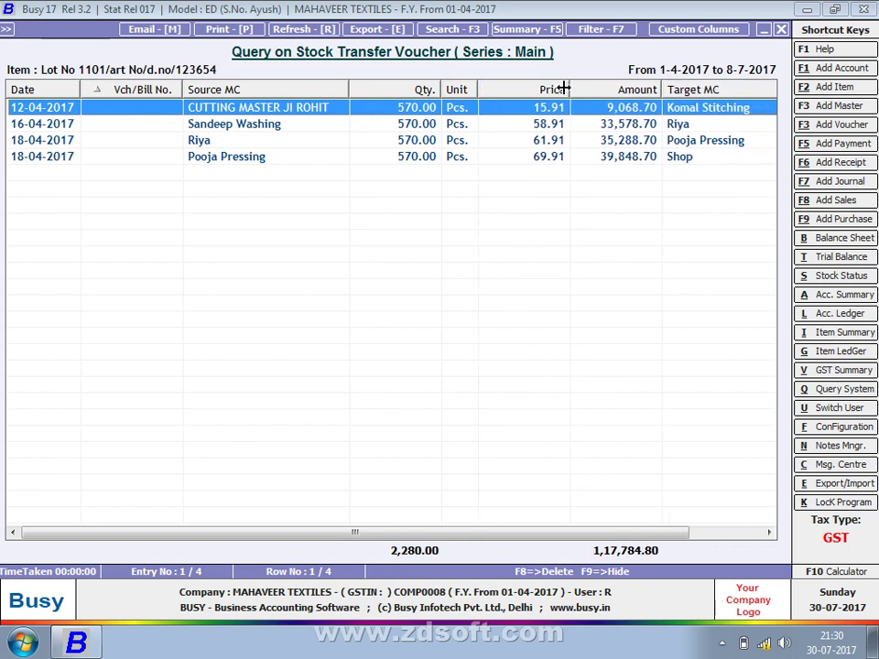
pyautogui.moveTo(565, 88); pyautogui.dragTo(534, 87)
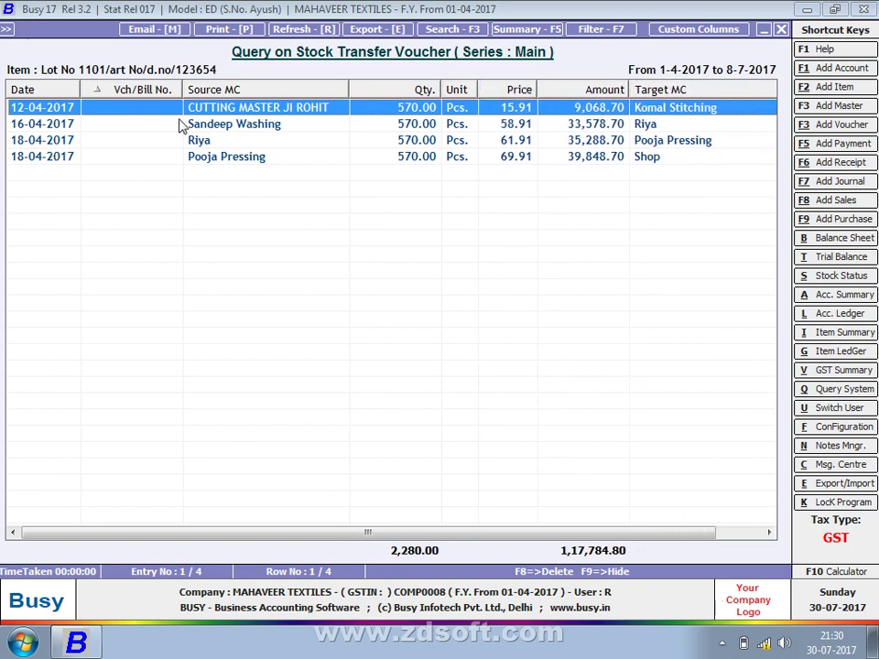
pyautogui.moveTo(182, 89); pyautogui.dragTo(175, 89)
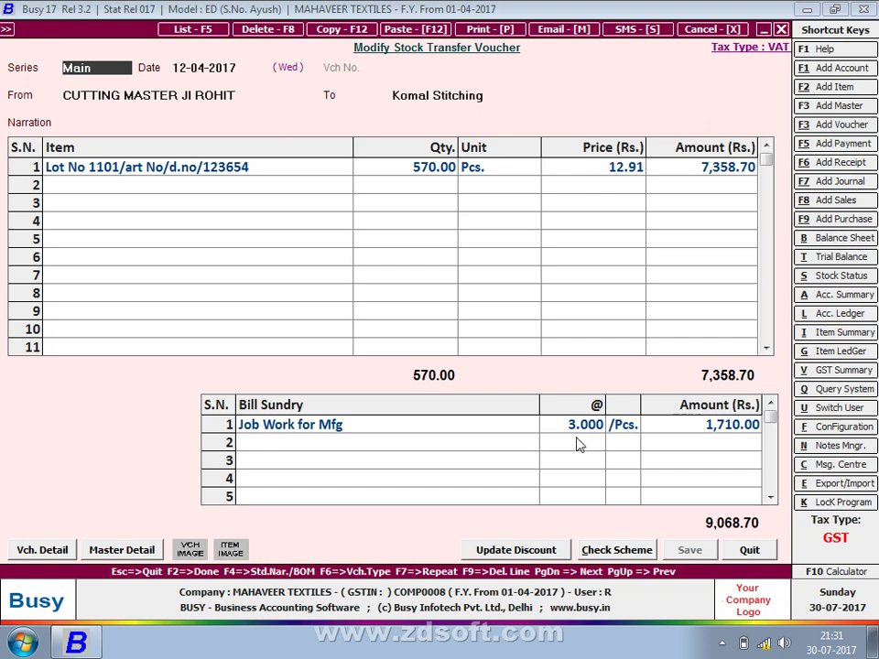
pyautogui.click(748, 549)
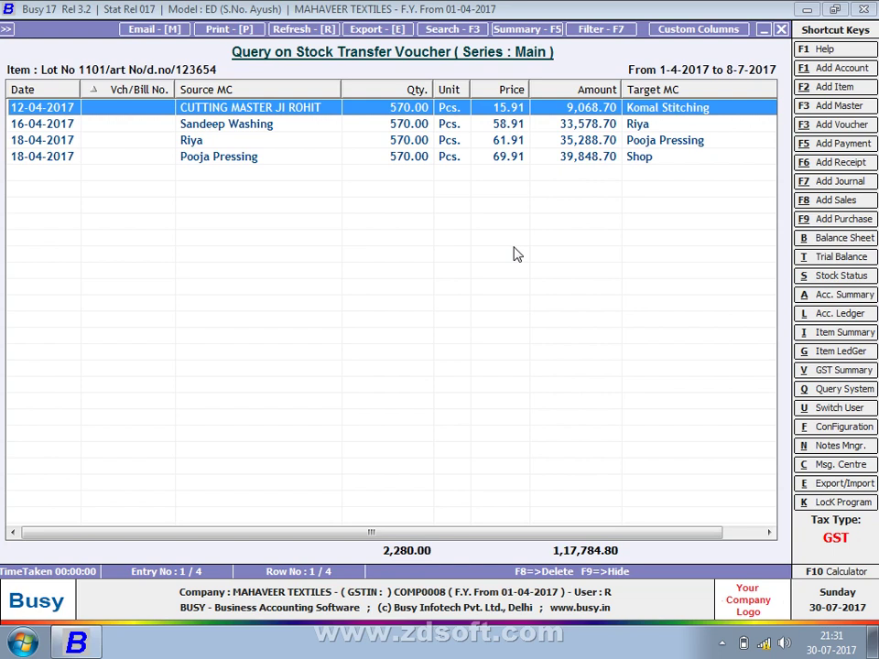
# Save the report's current columns as a new custom format, entering the person's name as the format name
pyautogui.click(695, 30)
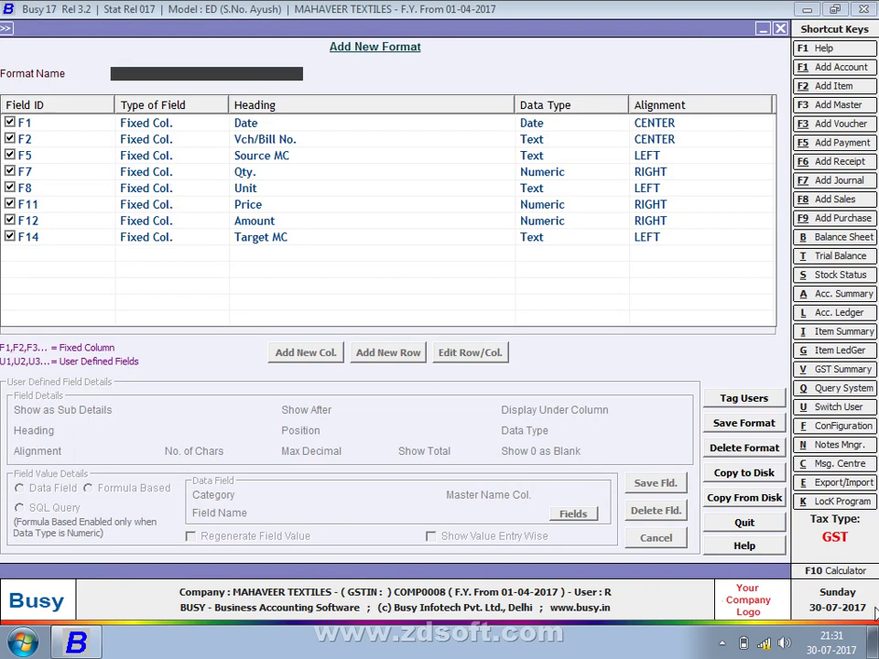
pyautogui.write('SHAHRUKH SIR')
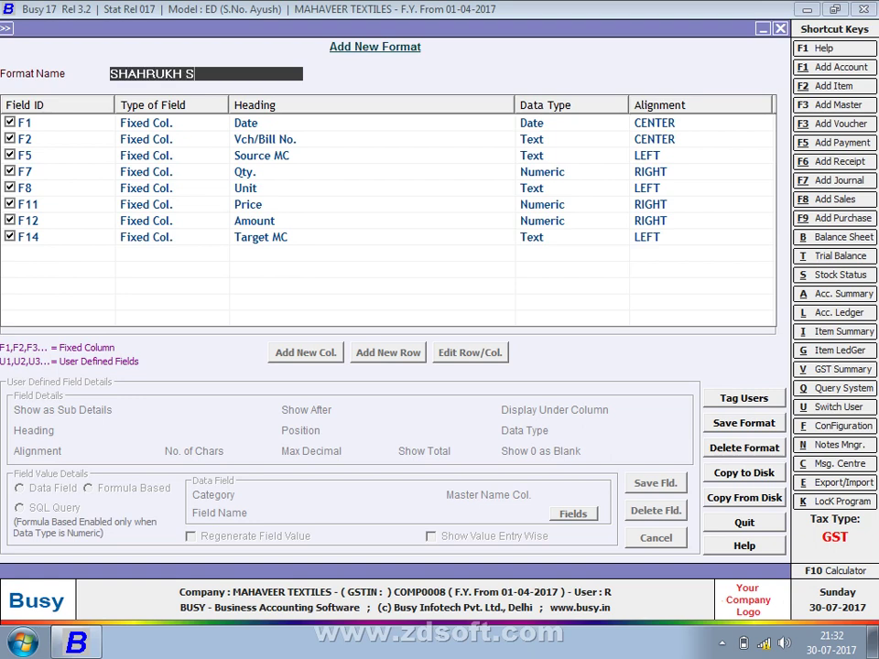
pyautogui.press('Return')
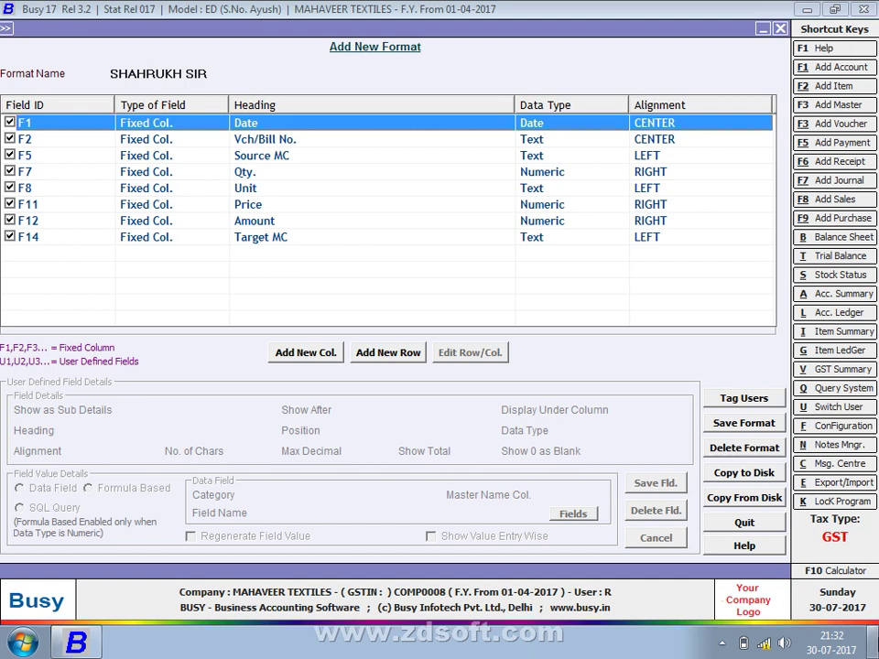
pyautogui.click(744, 422)
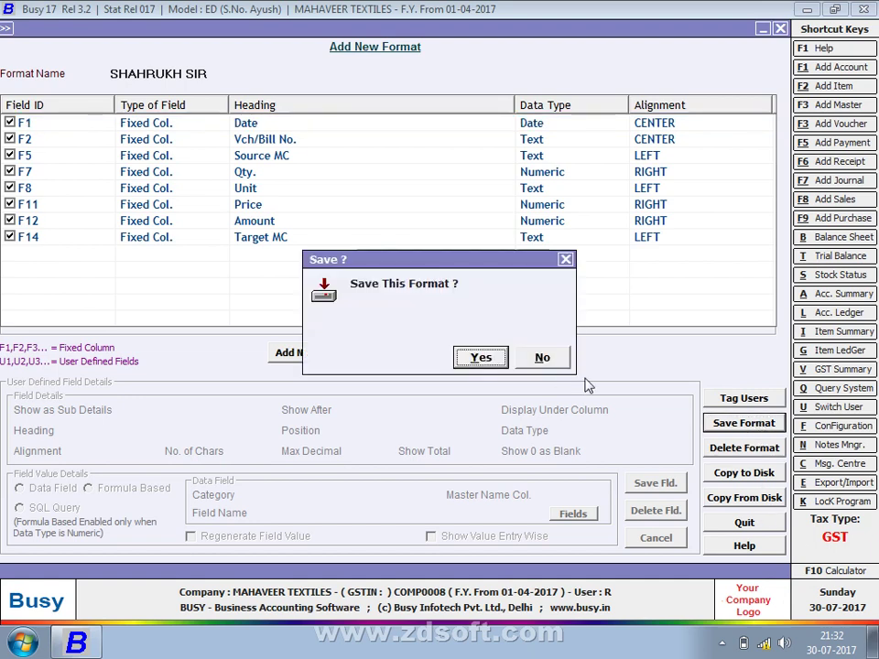
pyautogui.click(503, 358)
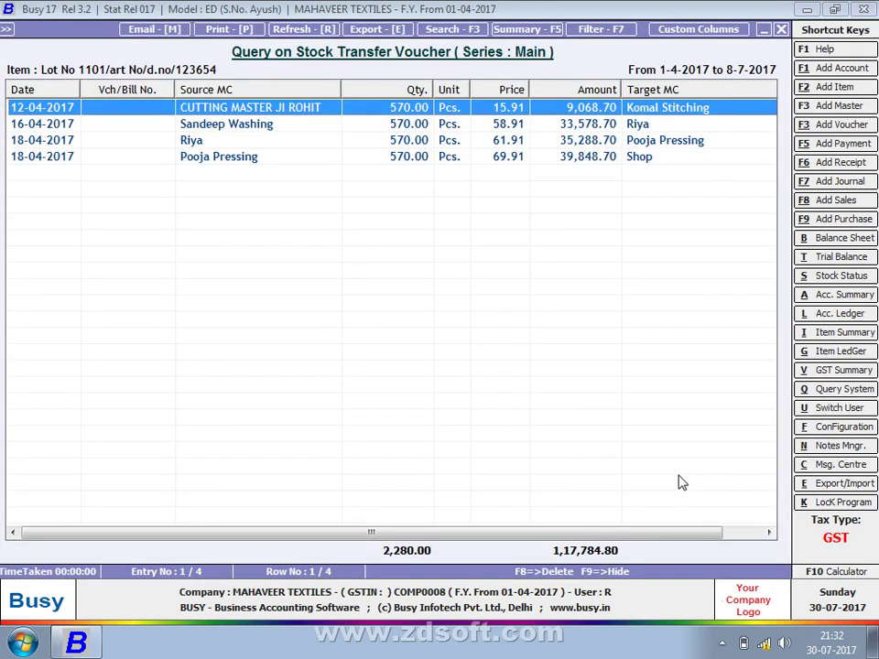
# Rerun the Lot No 1101 stock transfer query with the newly saved custom format for 01-04-2017 to 08-07-2017
pyautogui.press('Escape')
pyautogui.press('Return')
pyautogui.press('Return')
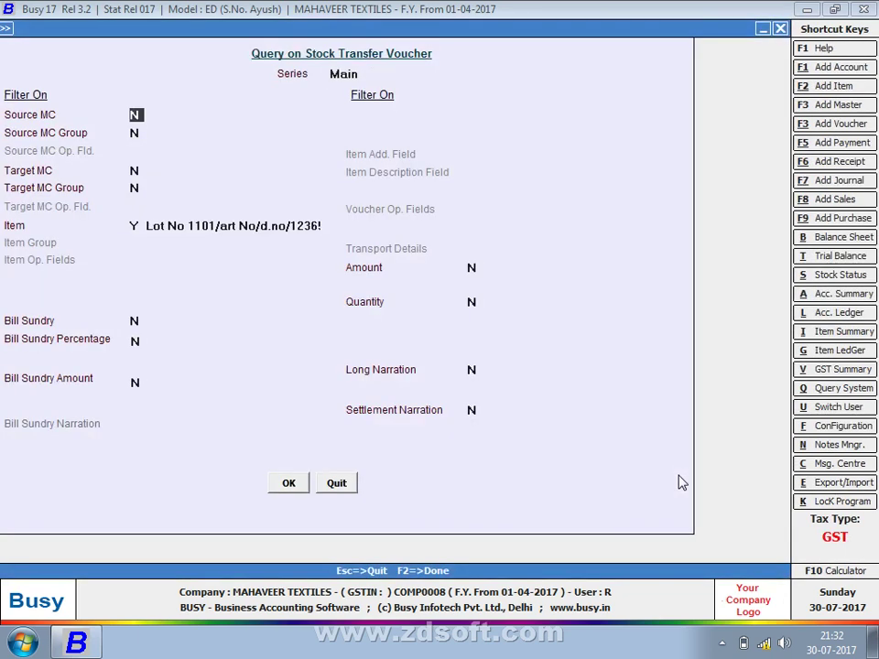
pyautogui.press('Escape')
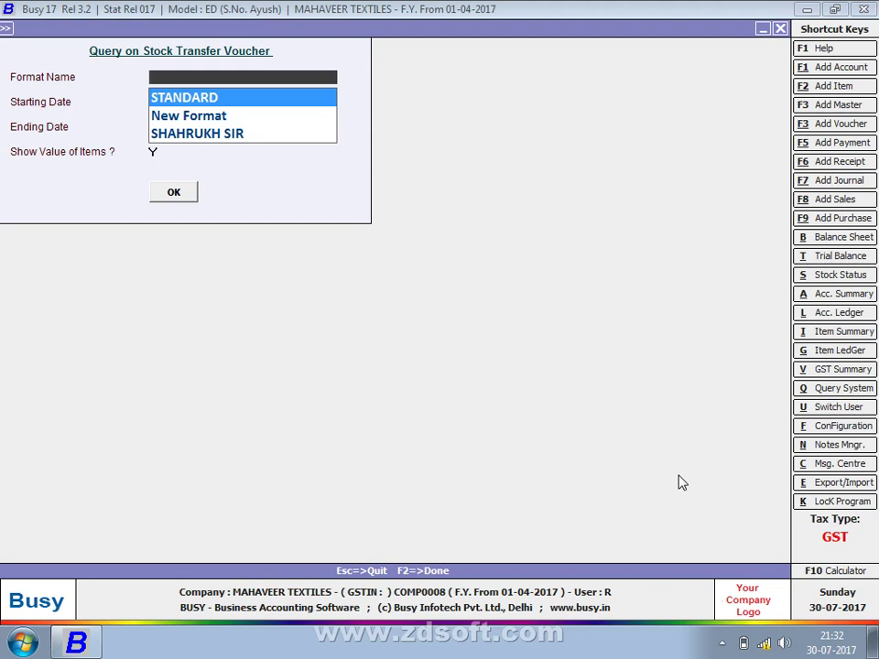
pyautogui.press('Down')
pyautogui.press('Down')
pyautogui.press('Return')
pyautogui.press('Return')
pyautogui.press('Return')
pyautogui.press('Return')
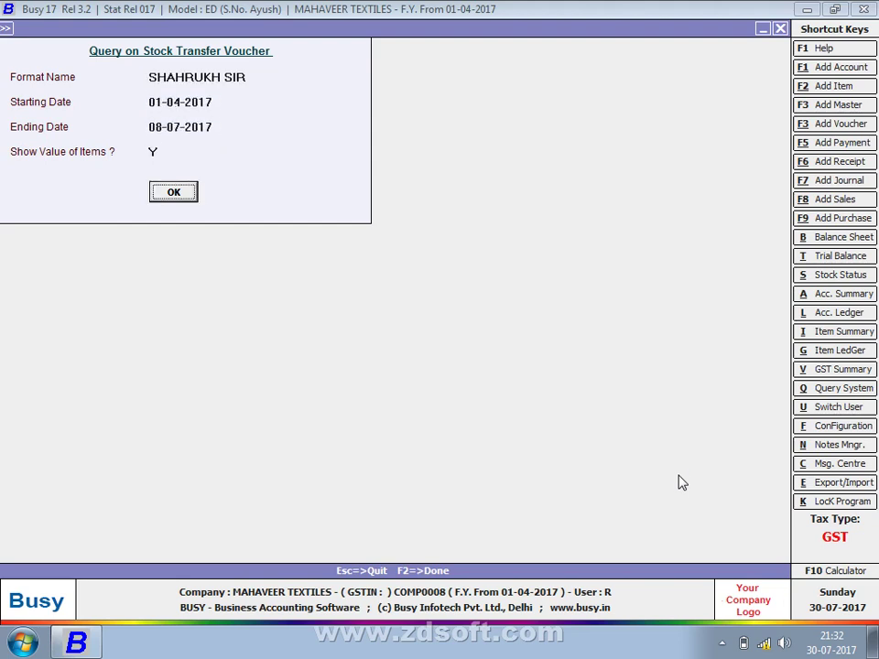
pyautogui.press('Return')
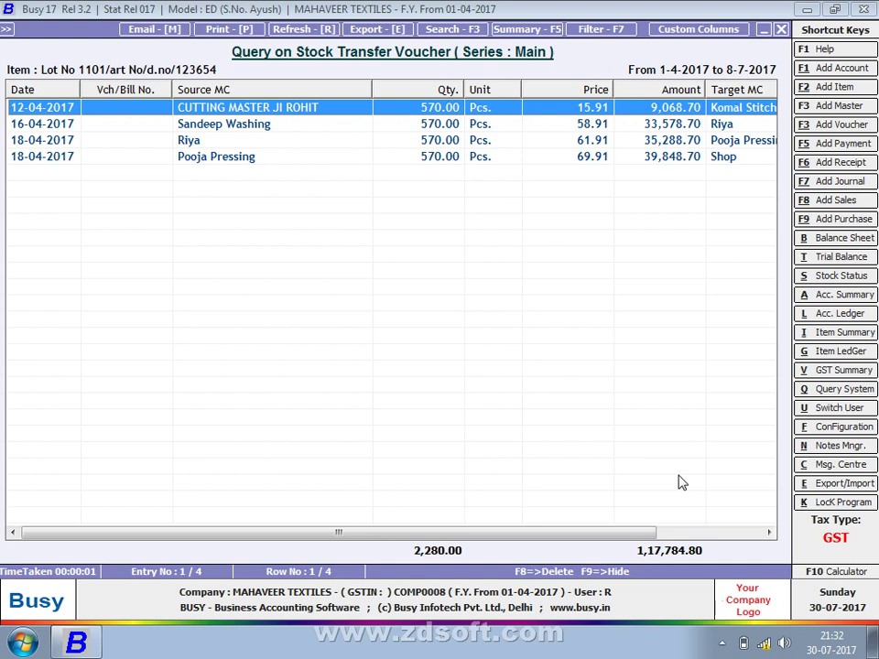
# Add a new column headed Job Work Rate to the custom format, positioned after field F8 (Unit)
pyautogui.click(703, 37)
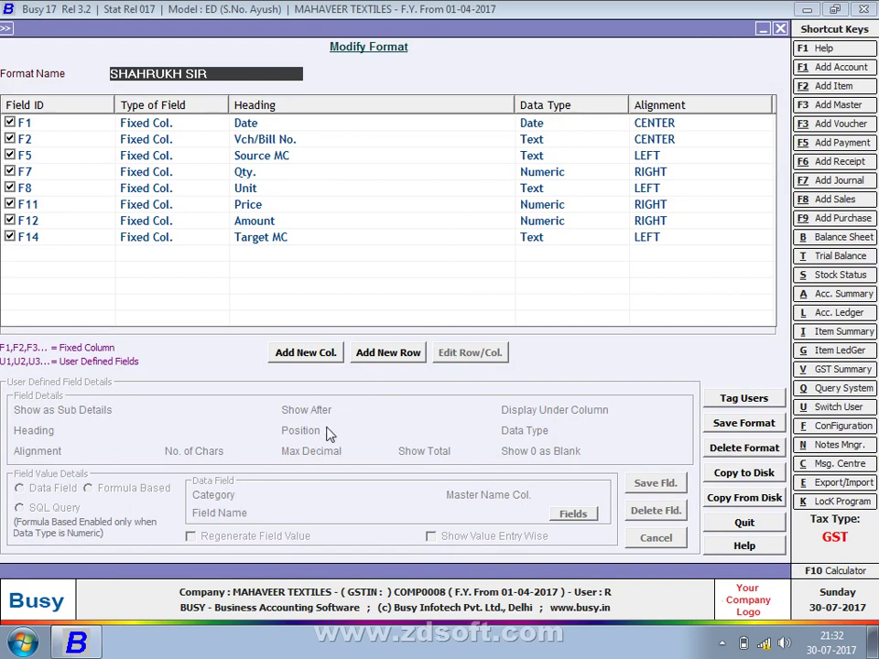
pyautogui.click(306, 352)
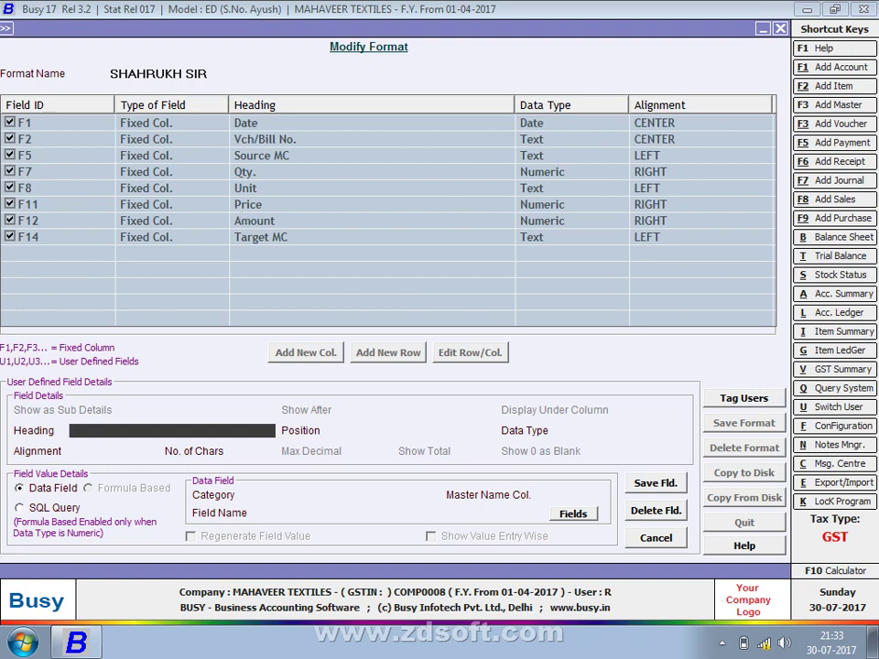
pyautogui.write('Job Work Rate')
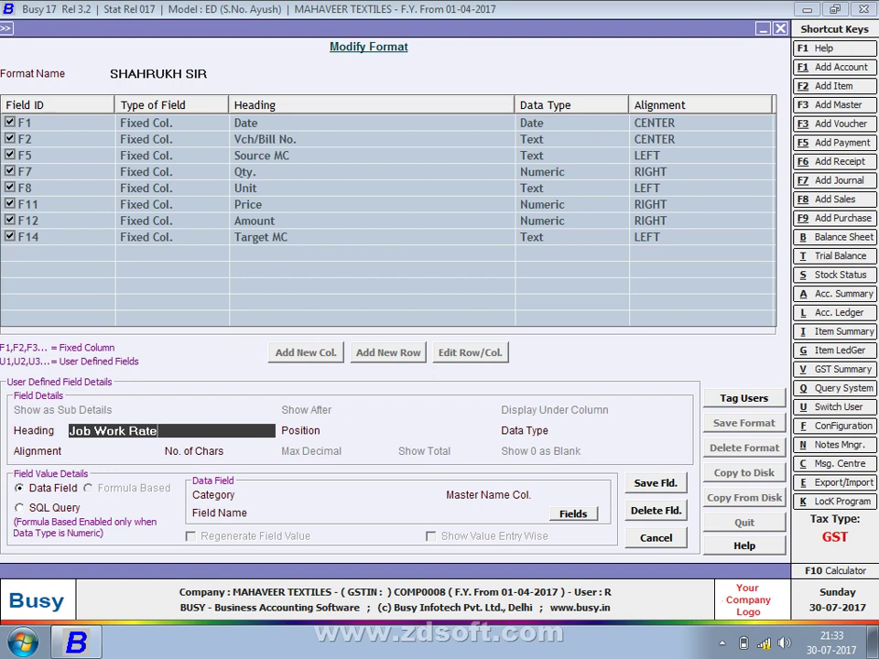
pyautogui.press('Return')
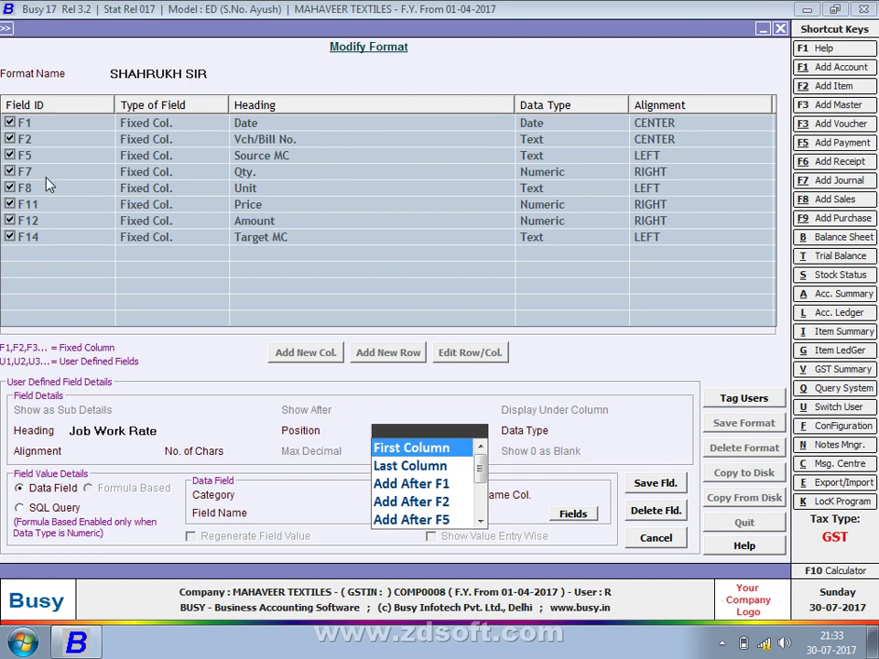
pyautogui.press('Down')
pyautogui.press('Down')
pyautogui.press('Down')
pyautogui.press('Down')
pyautogui.press('Down')
pyautogui.press('Down')
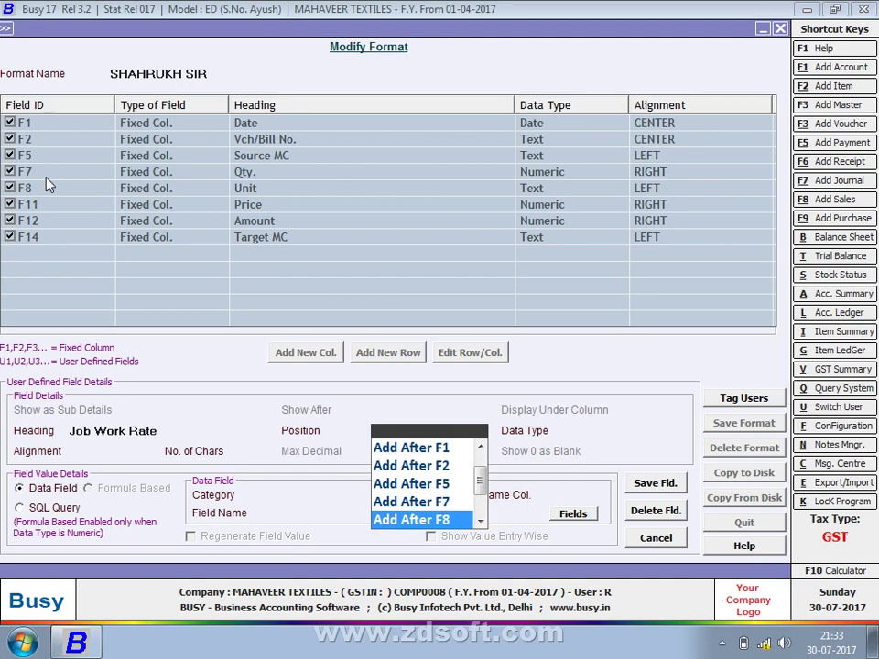
pyautogui.press('Return')
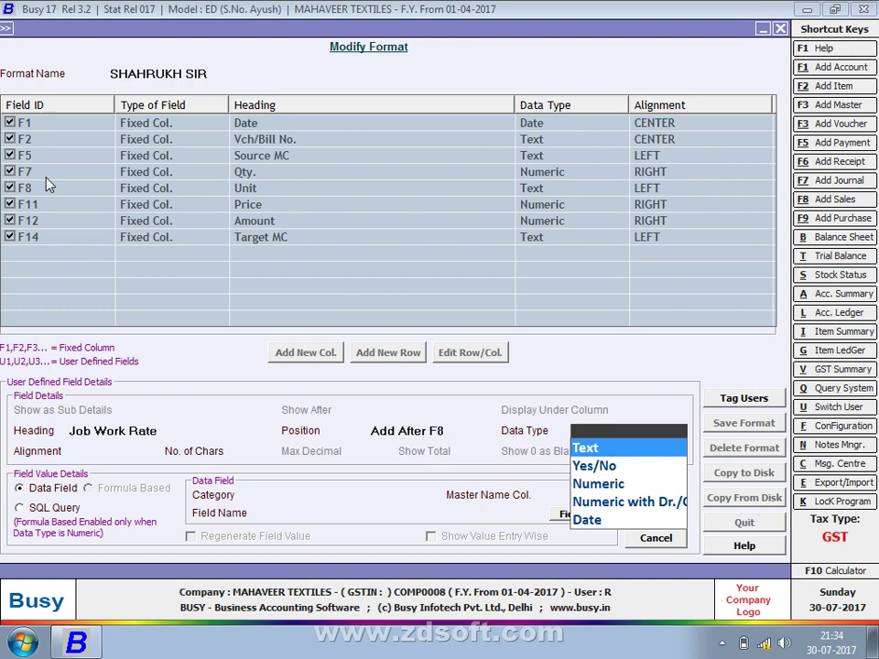
# Switch to a blank Microsoft Excel workbook and enter a50 in cell C5
pyautogui.press('super')
pyautogui.write('exce')
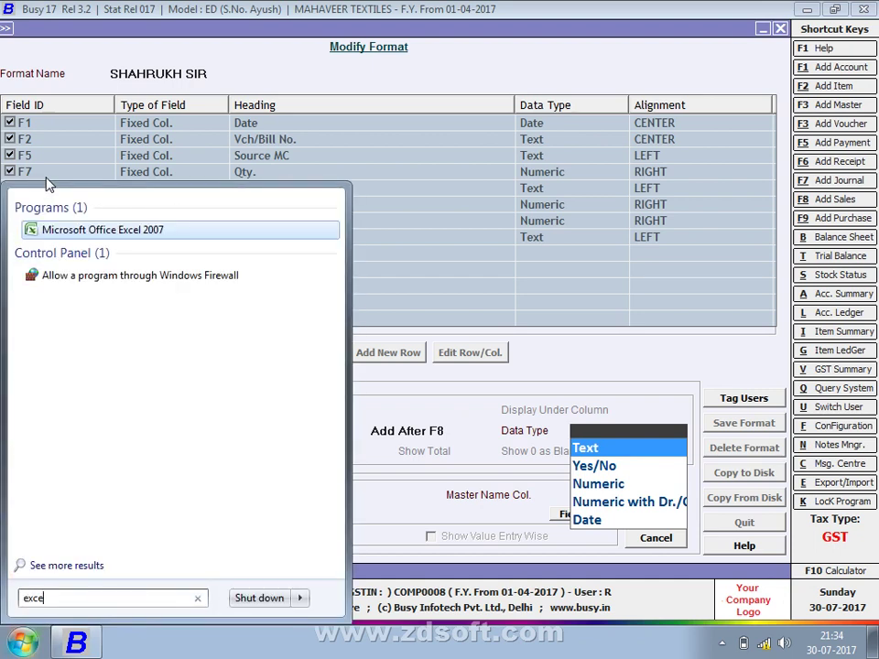
pyautogui.press('Return')
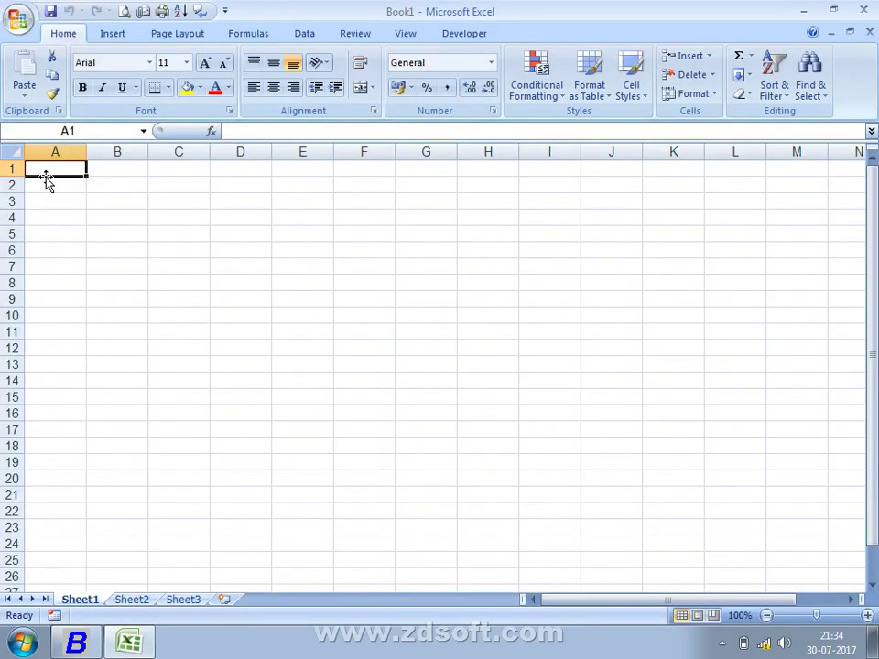
pyautogui.press('Right')
pyautogui.press('Right')
pyautogui.press('Down')
pyautogui.press('Down')
pyautogui.press('Down')
pyautogui.press('Down')
pyautogui.write('a50')
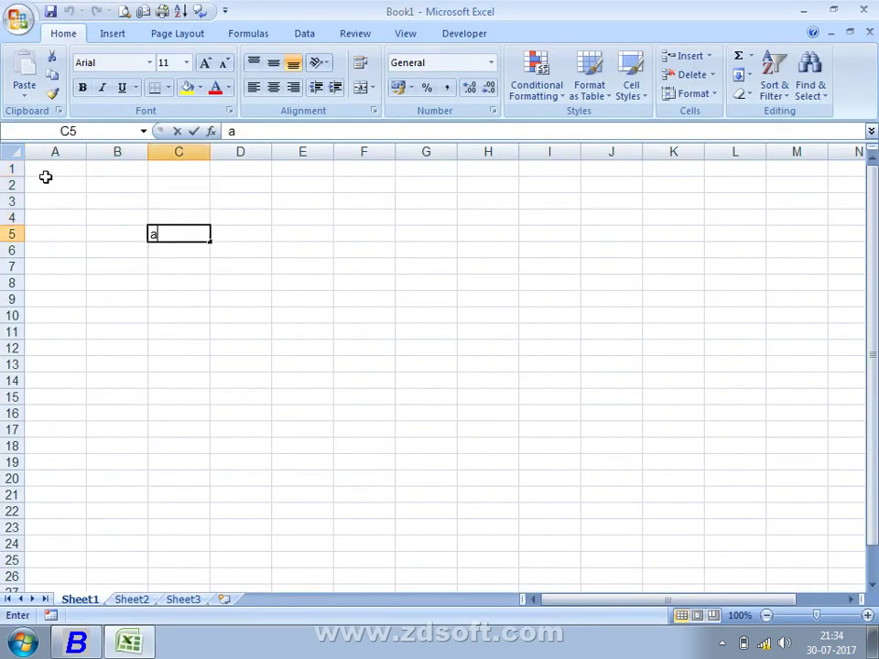
pyautogui.press('Return')
# Enter a in cell G5 on the same row and reselect cell C5
pyautogui.press('Up')
pyautogui.press('Right')
pyautogui.press('Right')
pyautogui.press('Right')
pyautogui.press('Right')
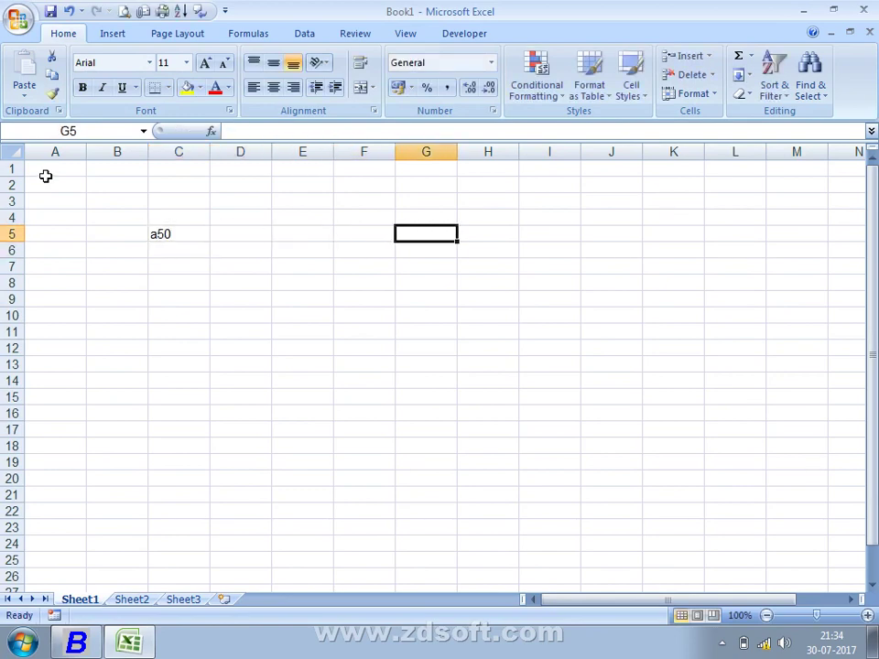
pyautogui.write('a')
pyautogui.press('Return')
pyautogui.press('Up')
pyautogui.press('Right')
pyautogui.press('Left')
pyautogui.press('Left')
pyautogui.press('Left')
pyautogui.press('Left')
pyautogui.press('Left')
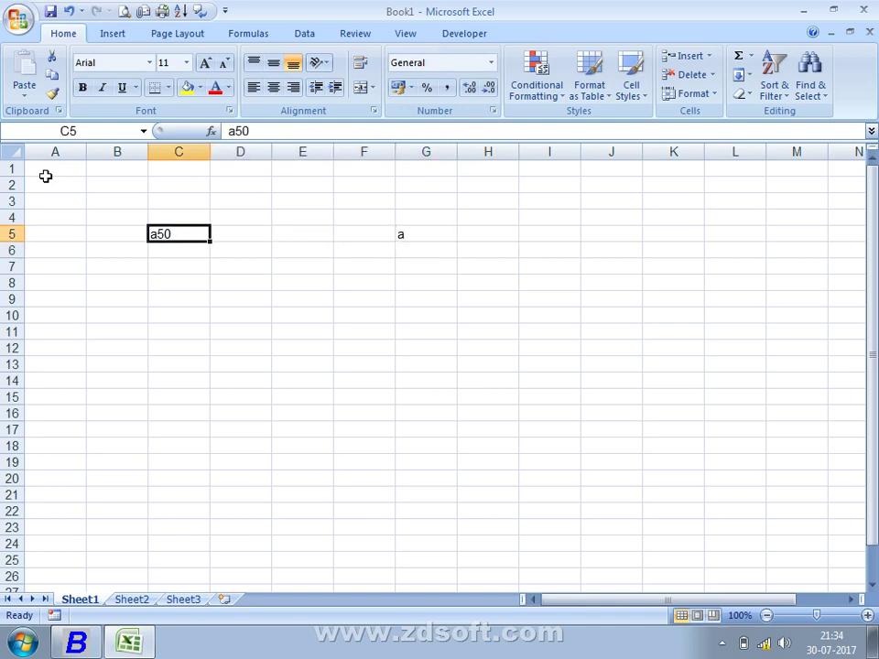
# Enter number in cell C6 and a in cell G6
pyautogui.press('Down')
pyautogui.write('number')
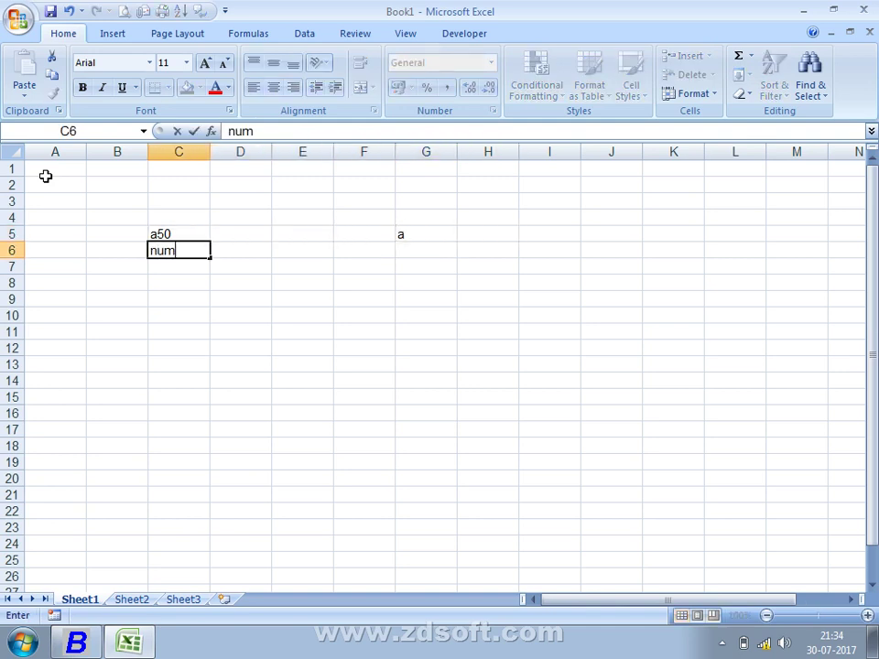
pyautogui.press('Return')
pyautogui.press('Up')
pyautogui.press('Right')
pyautogui.press('Right')
pyautogui.press('Right')
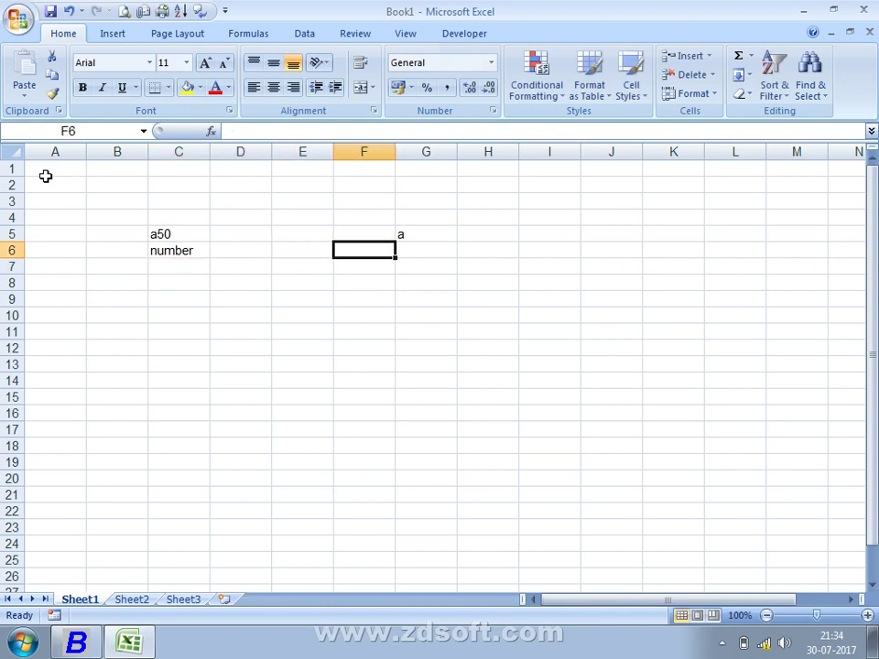
pyautogui.press('Right')
pyautogui.write('a')
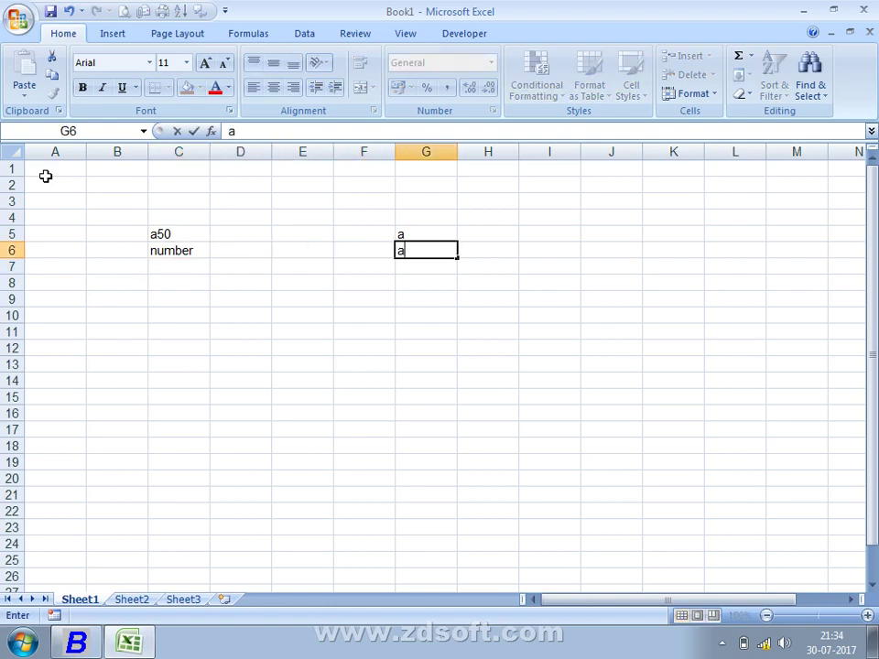
# Clear the entries in cells G6 and C6, closing the WMI Commandline Utility error
pyautogui.press('Up')
pyautogui.press('Down')
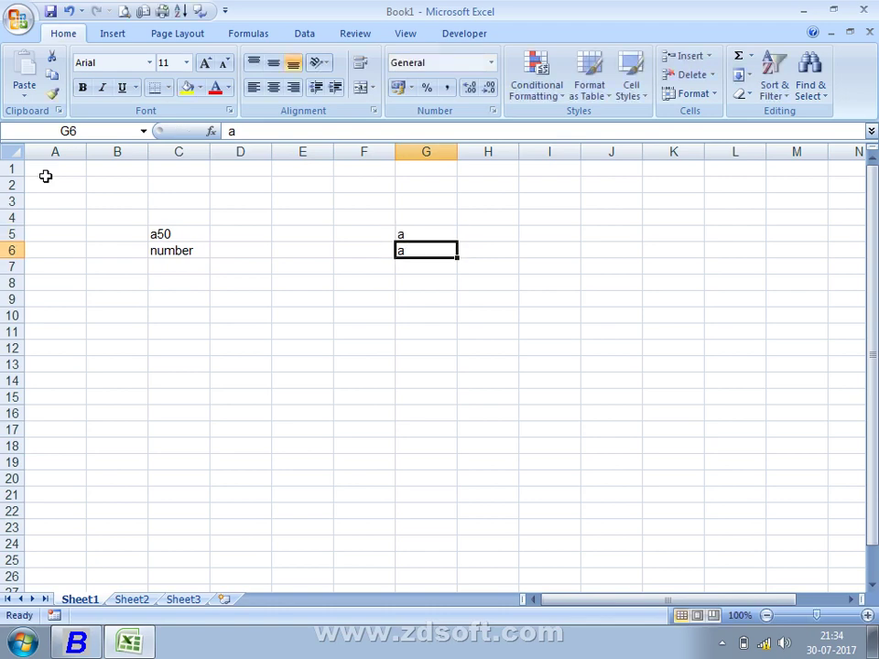
pyautogui.press('BackSpace')
pyautogui.press('Up')
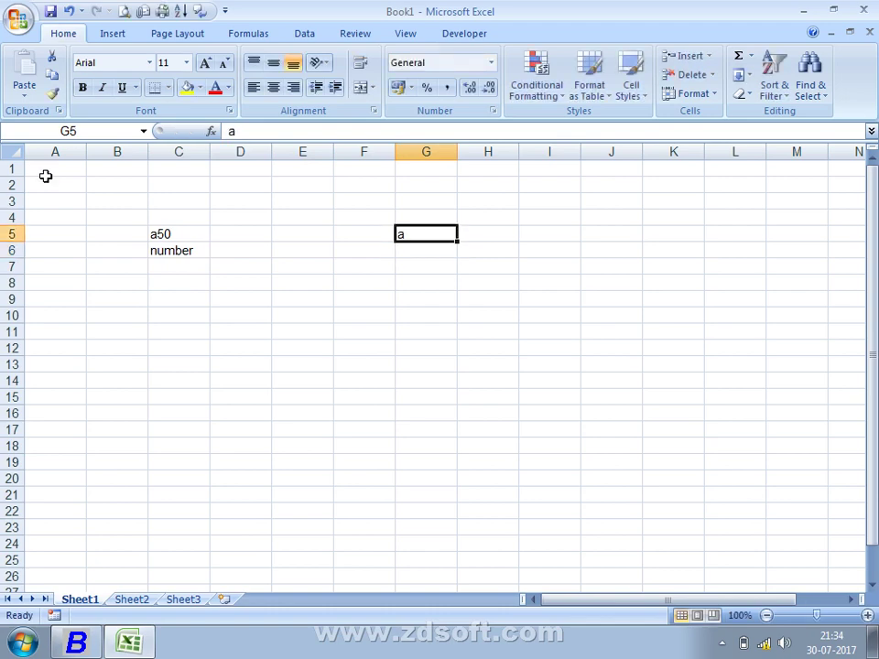
pyautogui.press('Left')
pyautogui.press('BackSpace')
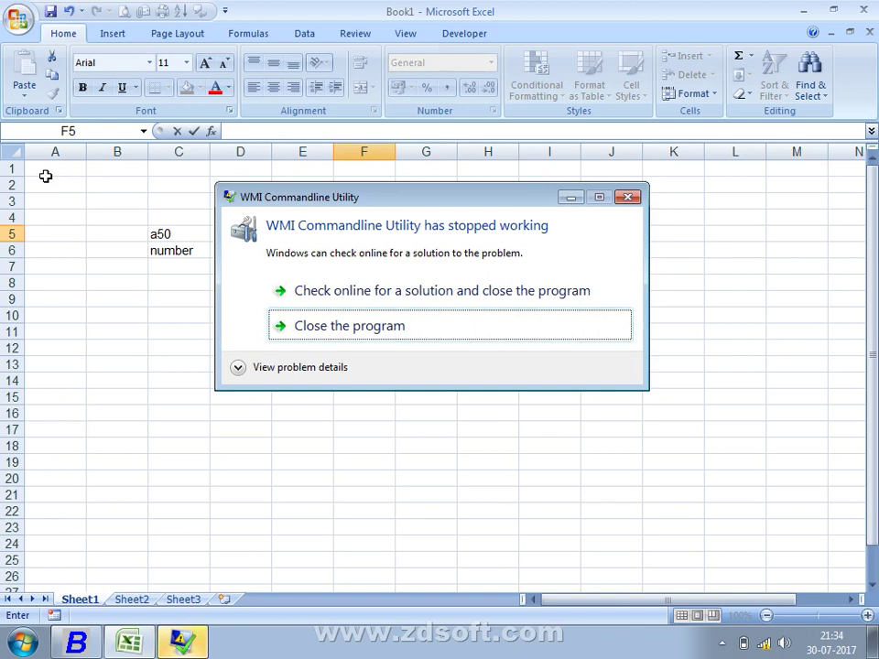
pyautogui.click(383, 336)
pyautogui.press('Escape')
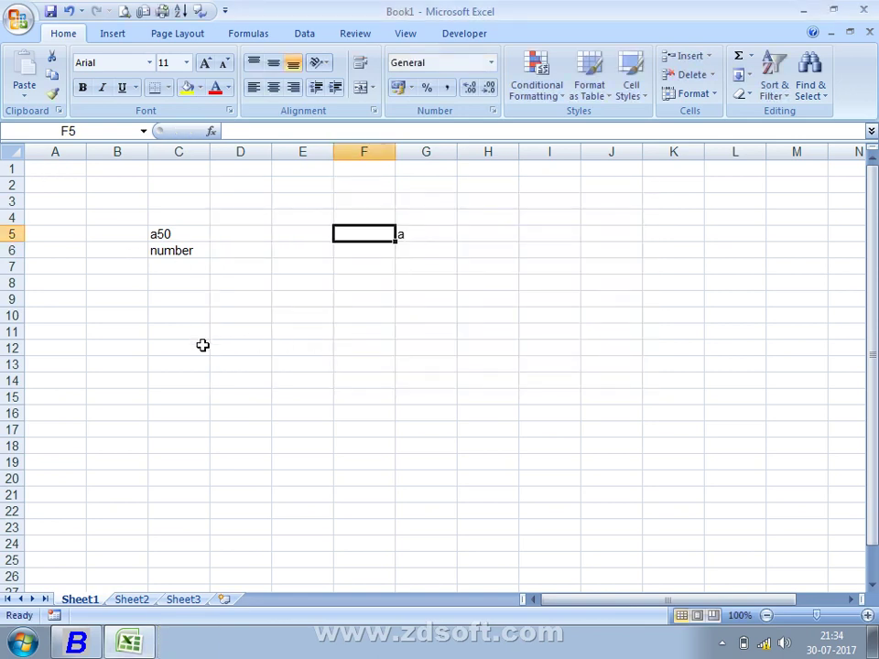
pyautogui.press('Left')
pyautogui.press('Left')
pyautogui.press('Left')
pyautogui.press('Down')
pyautogui.press('Delete')
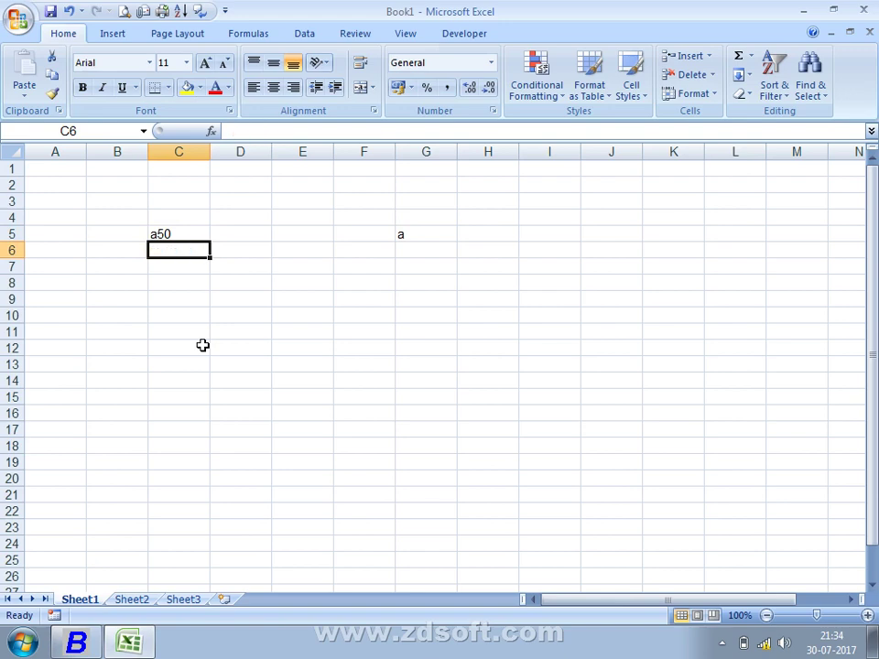
# Enter a50 in cell F6 and close the WMI Commandline Utility error dialogs
pyautogui.press('Up')
pyautogui.press('Right')
pyautogui.press('Right')
pyautogui.press('Right')
pyautogui.press('Right')
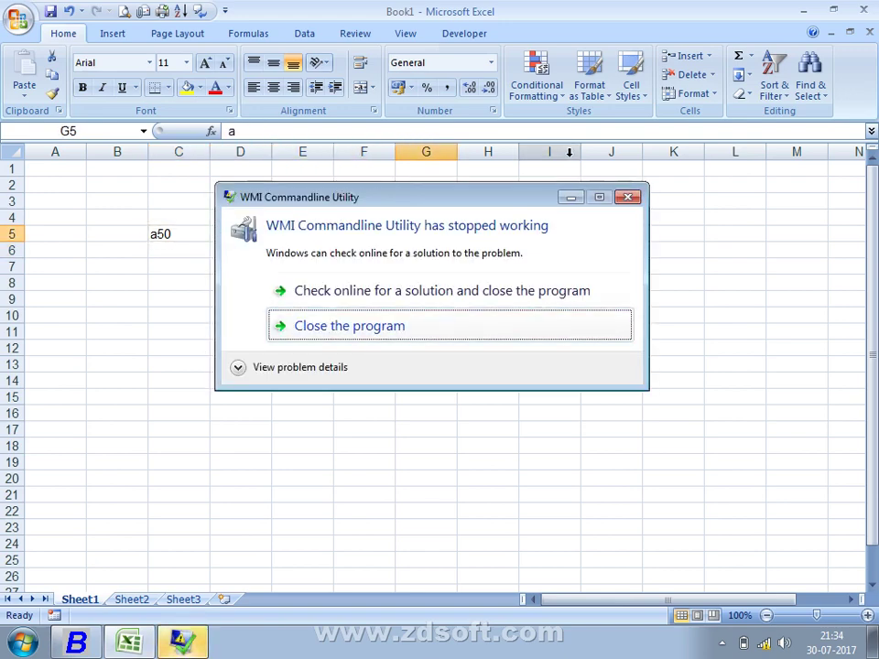
pyautogui.click(575, 201)
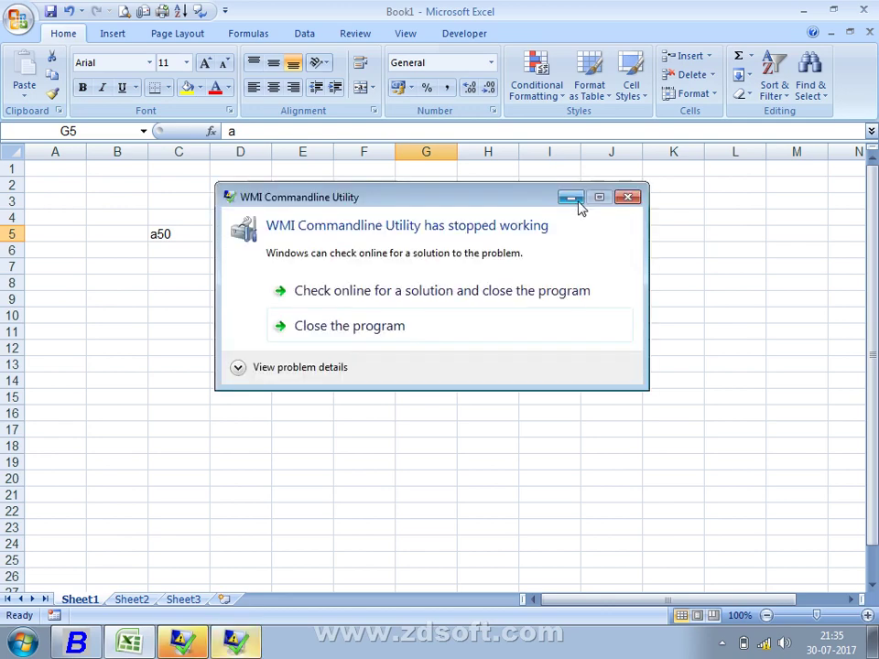
pyautogui.press('Left')
pyautogui.press('Down')
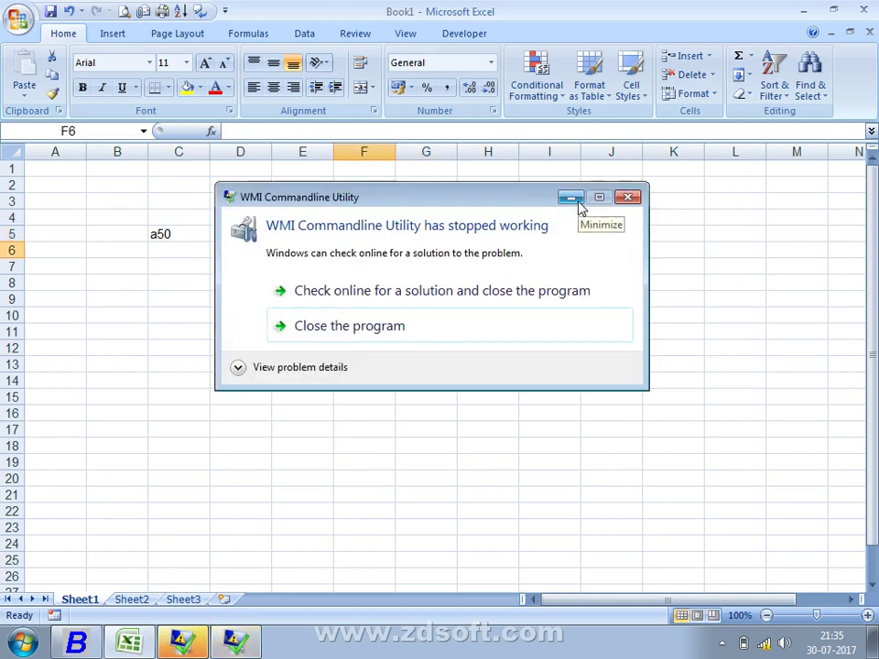
pyautogui.click(462, 338)
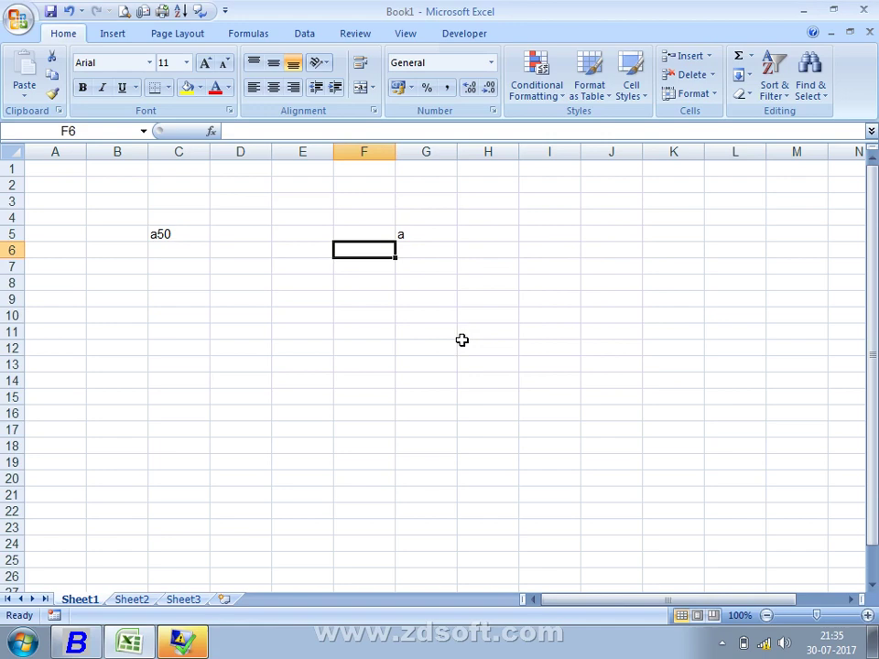
pyautogui.write('a50')
pyautogui.press('Return')
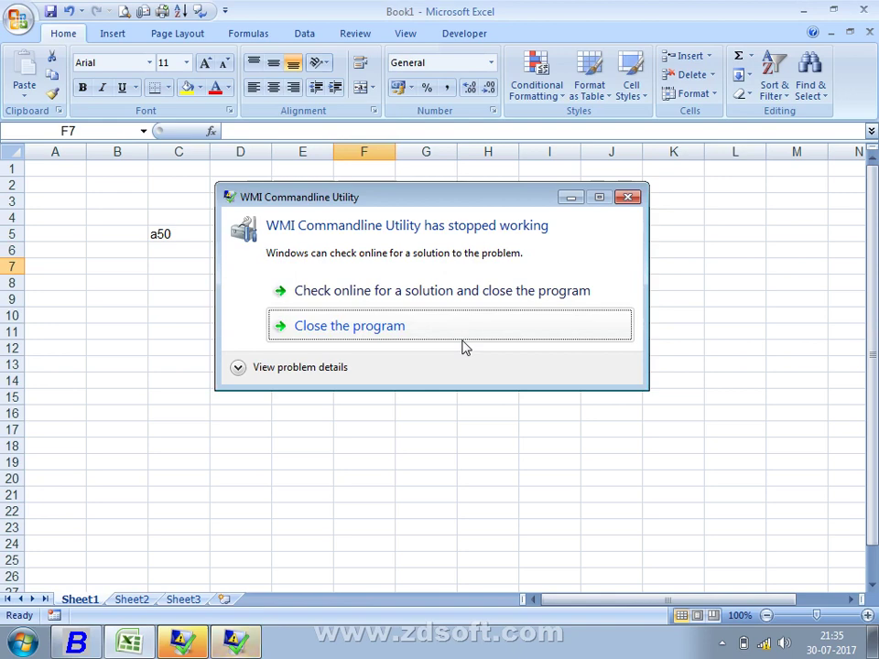
pyautogui.click(463, 338)
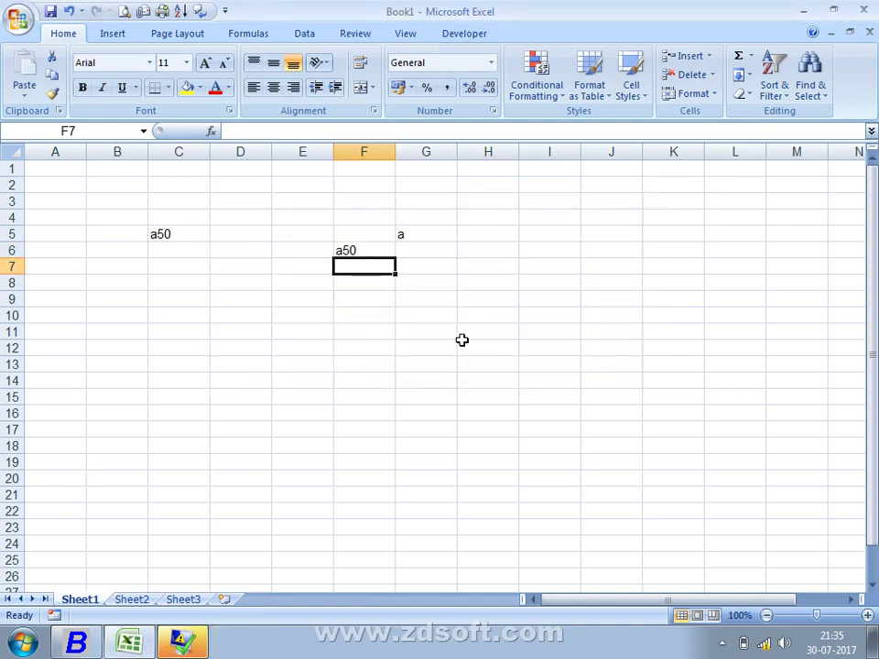
# Enter 1 in cell F7 and a formula adding F6 and F7 in F8, closing the repeated error dialogs
pyautogui.write('1')
pyautogui.press('Return')
pyautogui.write('=')
pyautogui.press('Up')
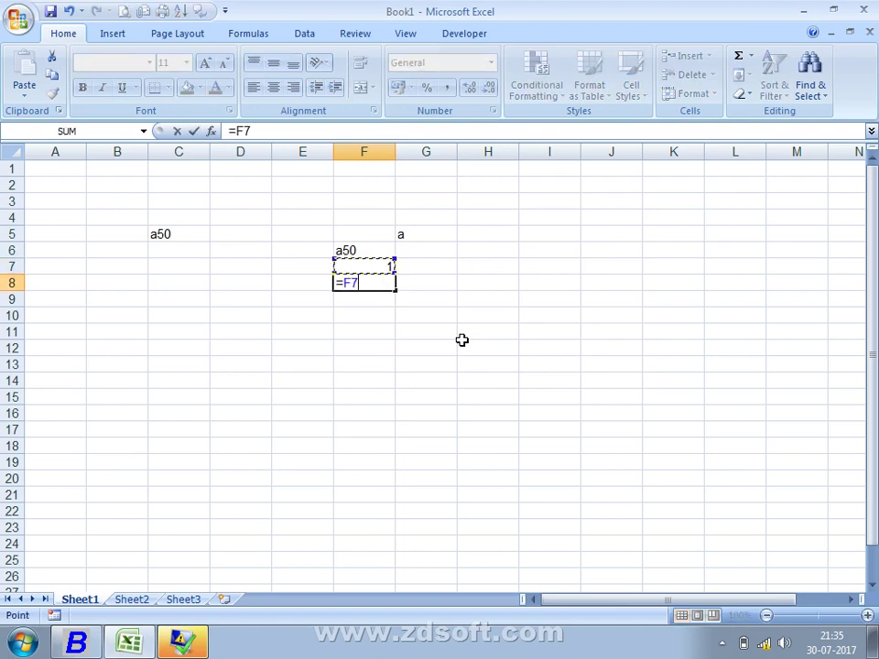
pyautogui.press('Up')
pyautogui.write('+')
pyautogui.press('Up')
pyautogui.press('Return')
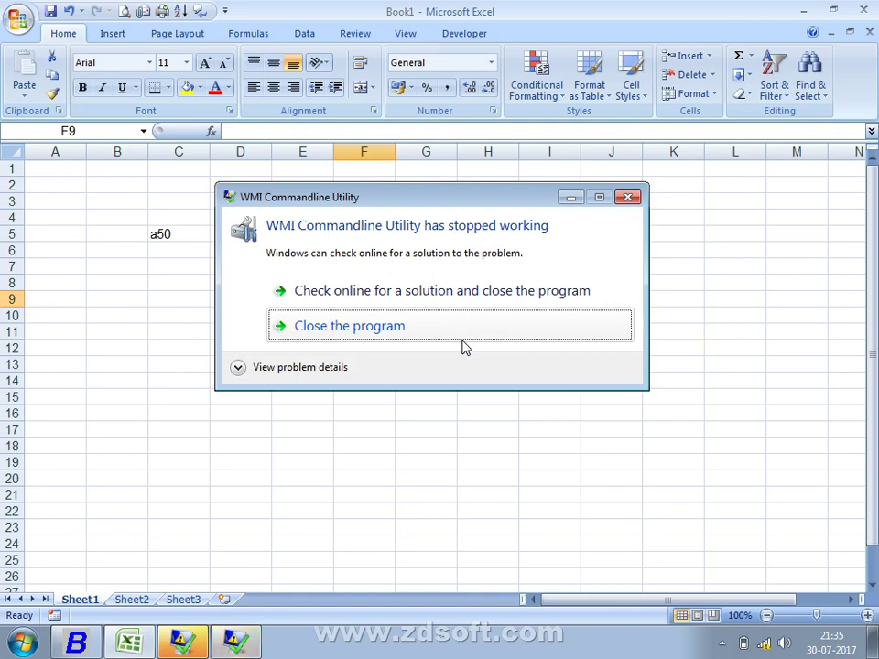
pyautogui.click(463, 336)
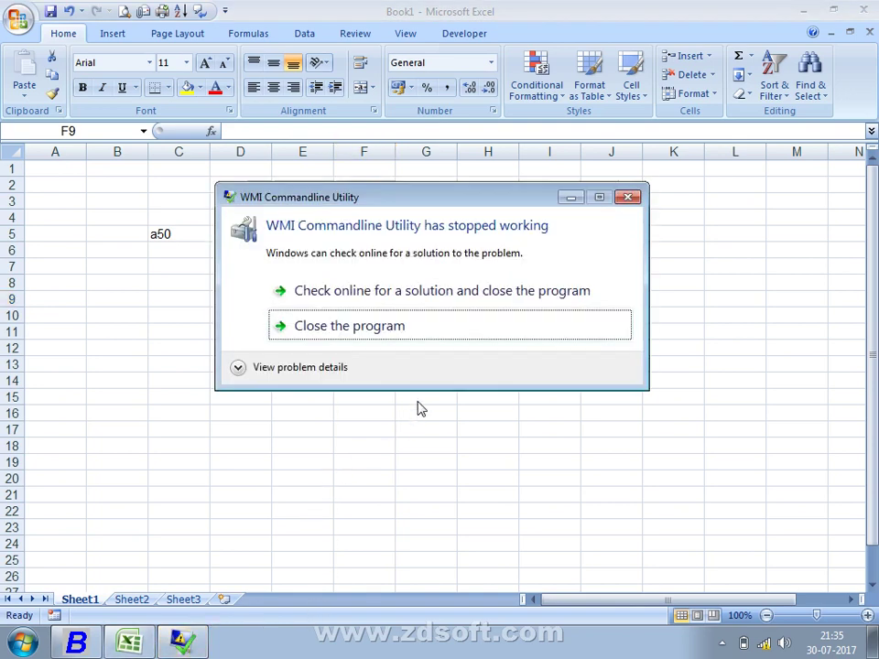
pyautogui.click(471, 334)
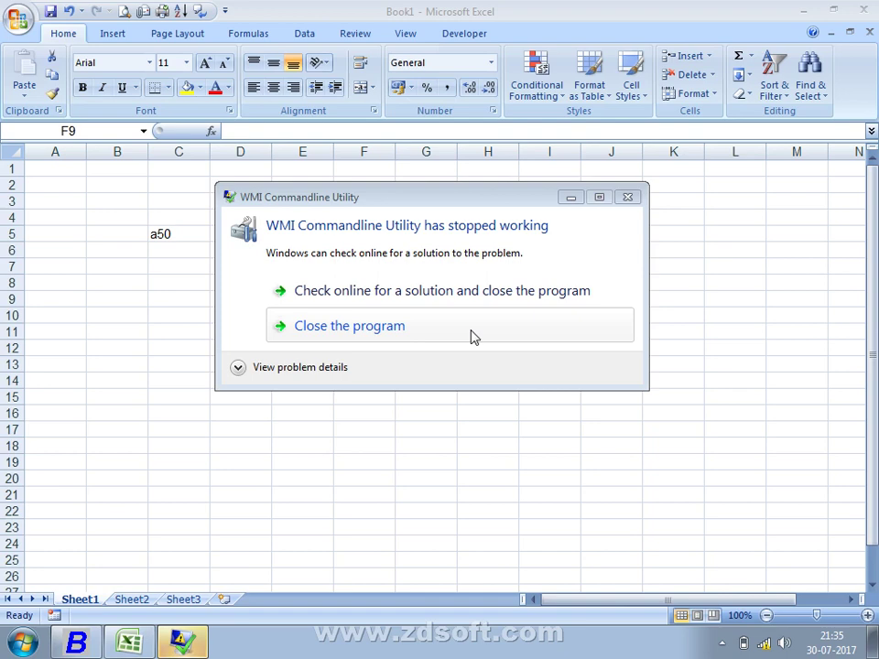
pyautogui.click(473, 337)
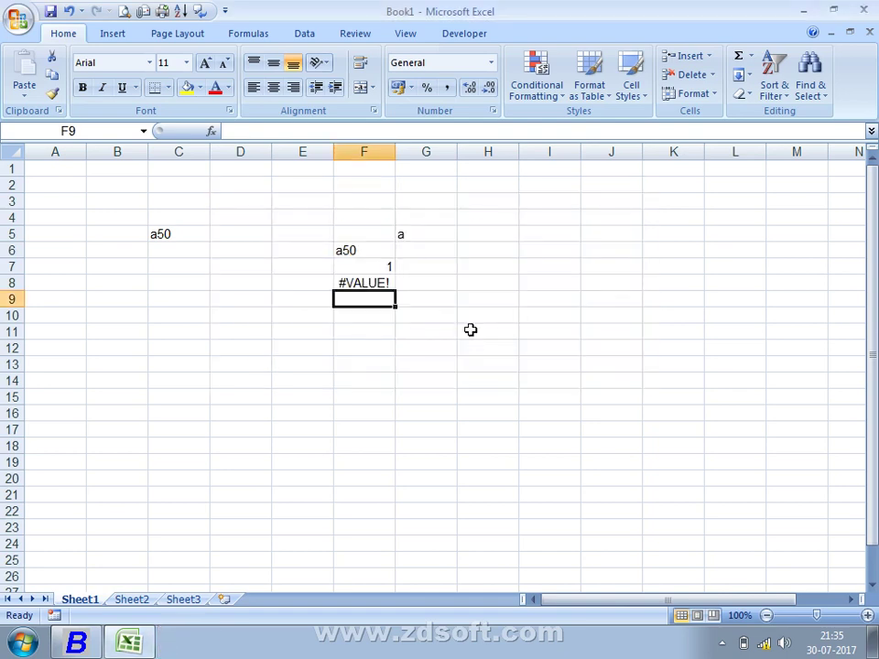
# Enter a50 in cell F9 and 100 in cell G9
pyautogui.write('a50')
pyautogui.press('Tab')
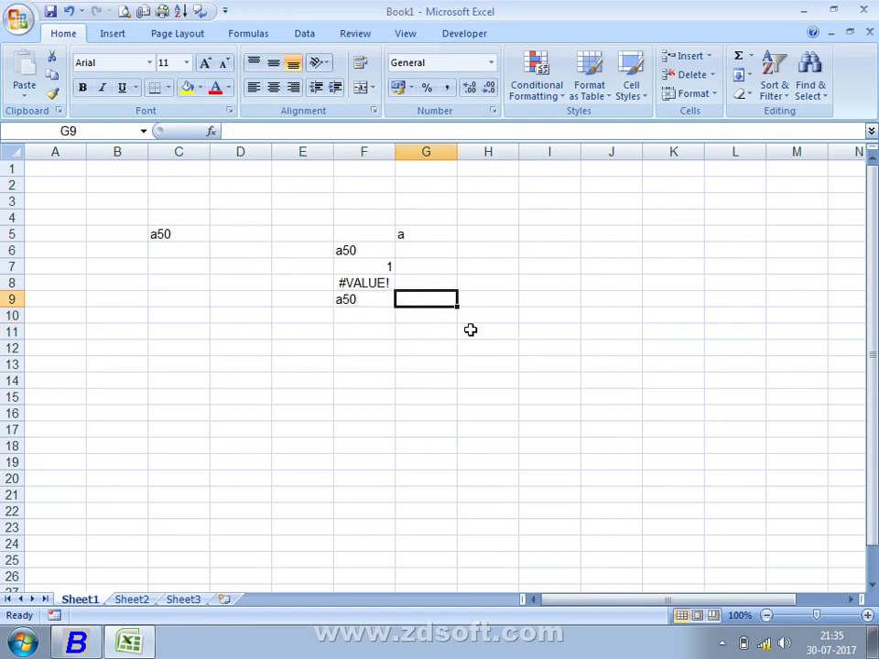
pyautogui.write('100')
pyautogui.press('Return')
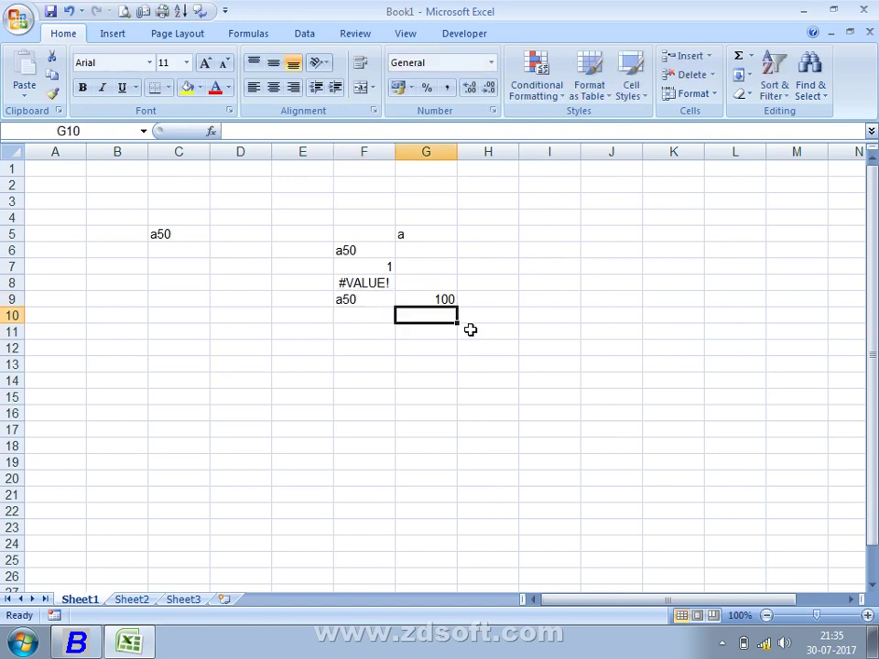
pyautogui.write('=a10')
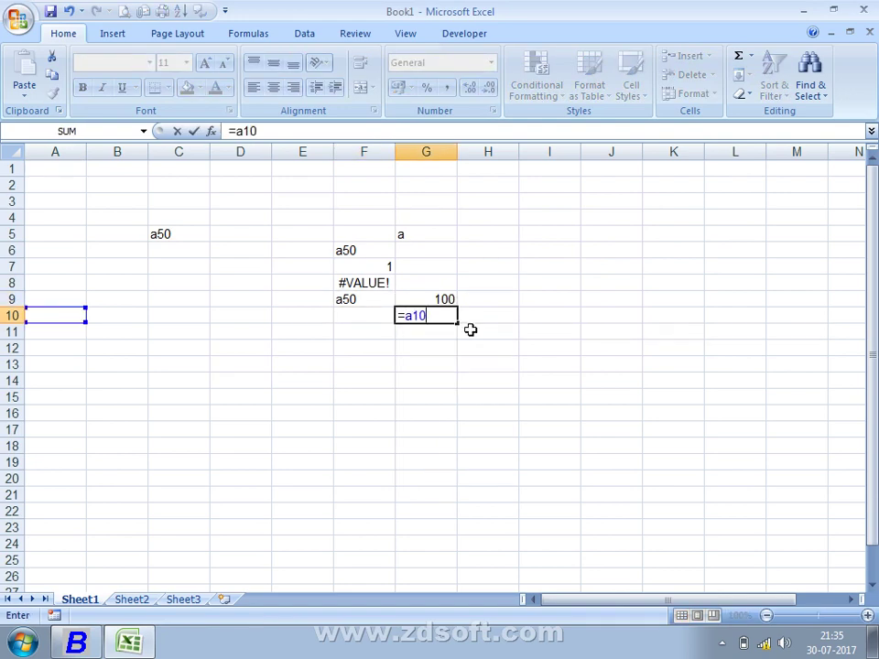
pyautogui.press('BackSpace')
pyautogui.write('50')
pyautogui.press('BackSpace')
pyautogui.press('BackSpace')
pyautogui.press('BackSpace')
pyautogui.press('BackSpace')
pyautogui.press('Escape')
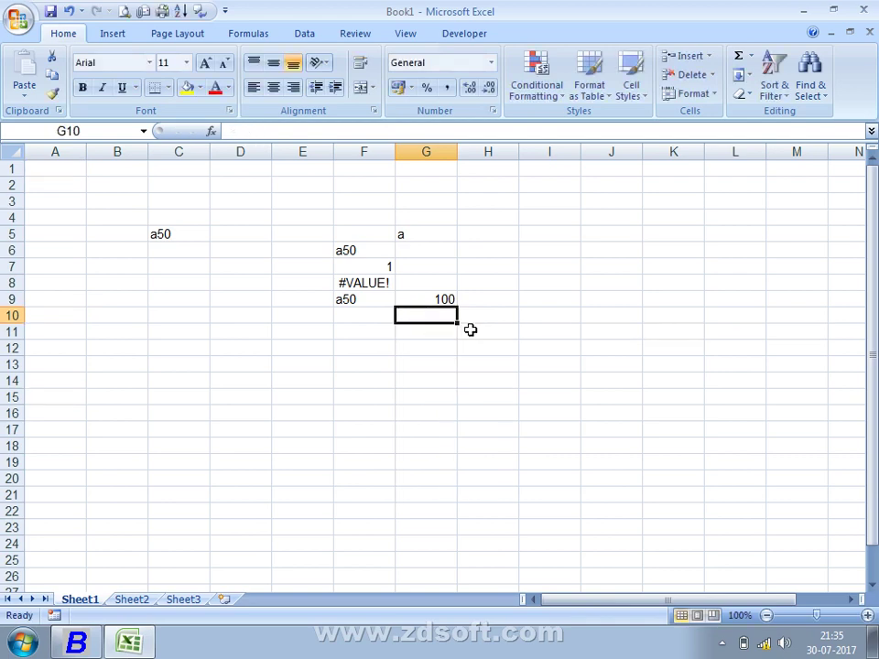
# Switch to Busy and accept Text as the data type of the Job Work Rate column
pyautogui.hotkey('alt', 'Tab')
pyautogui.press('Return')
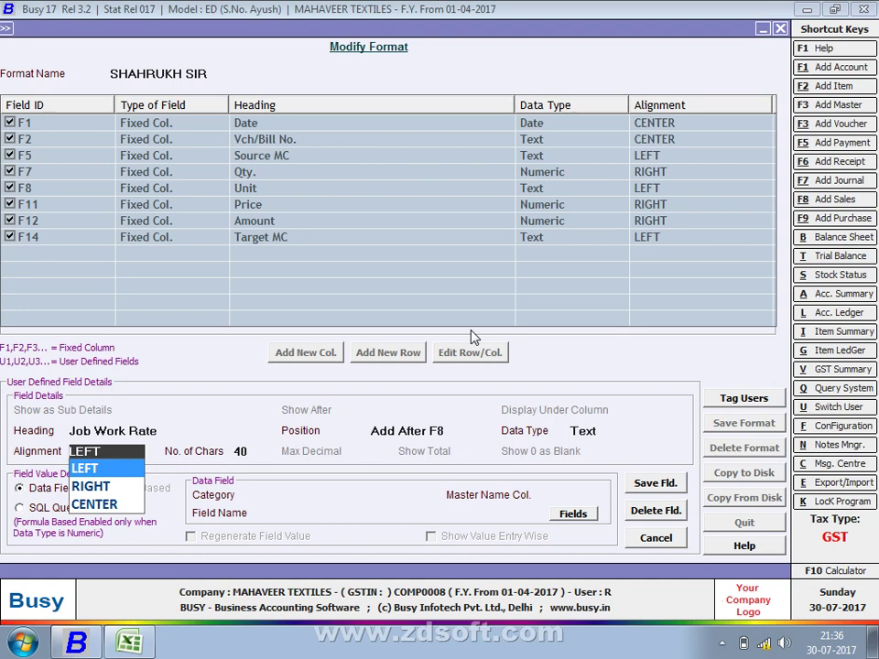
# Switch to Excel, widen column G to several times its width and select cell G9
pyautogui.hotkey('alt', 'Tab')
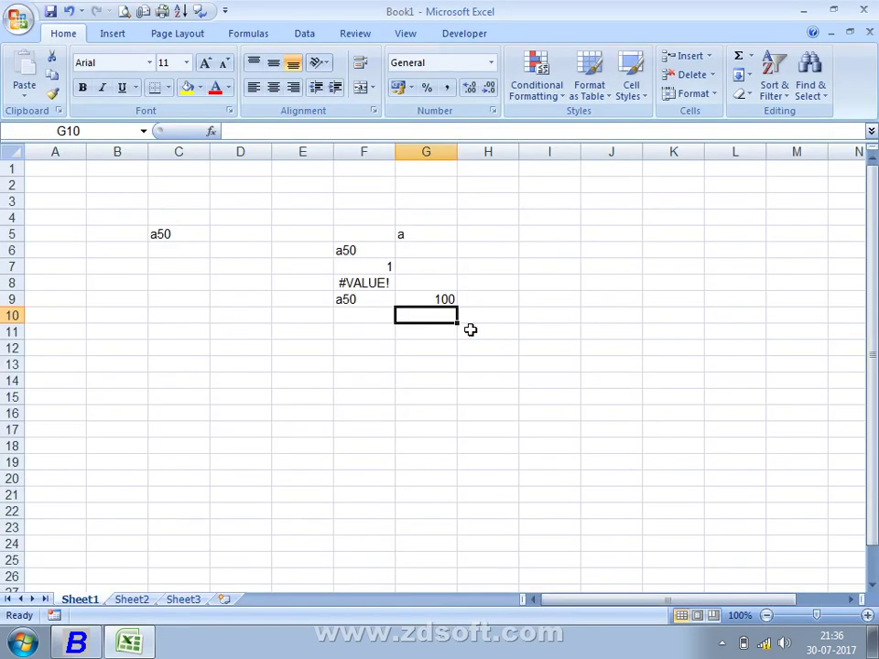
pyautogui.moveTo(456, 151); pyautogui.dragTo(806, 220)
pyautogui.click(627, 293)
pyautogui.click(804, 384)
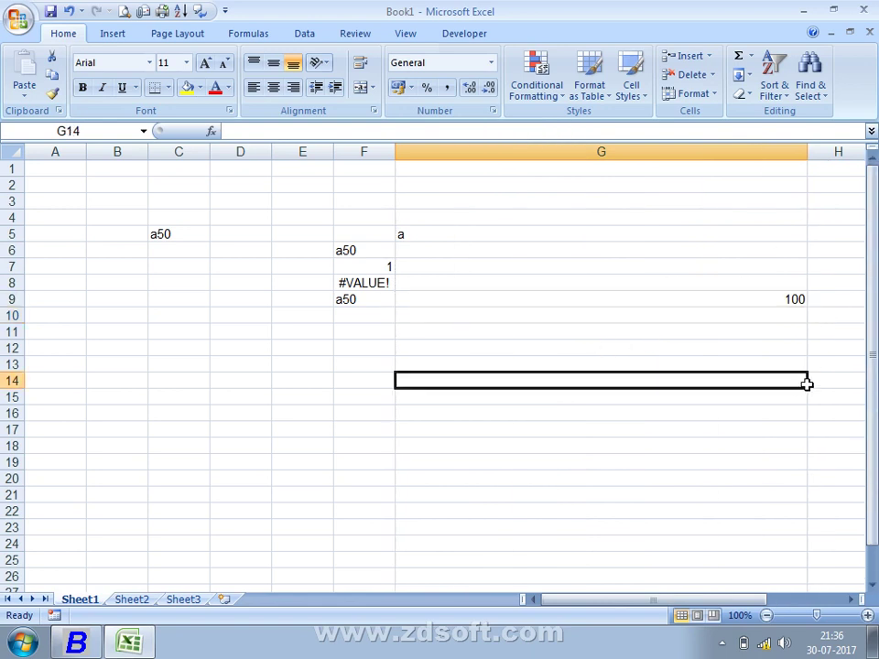
pyautogui.moveTo(804, 384); pyautogui.dragTo(795, 300)
pyautogui.click(795, 301)
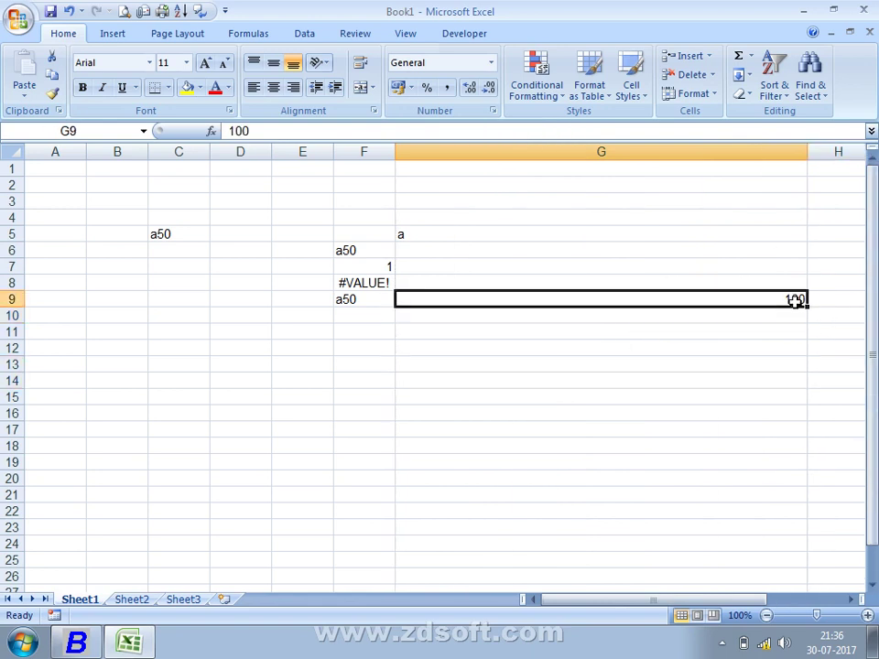
# Try left, centre and right alignment on the 100 in cell G9
pyautogui.click(253, 89)
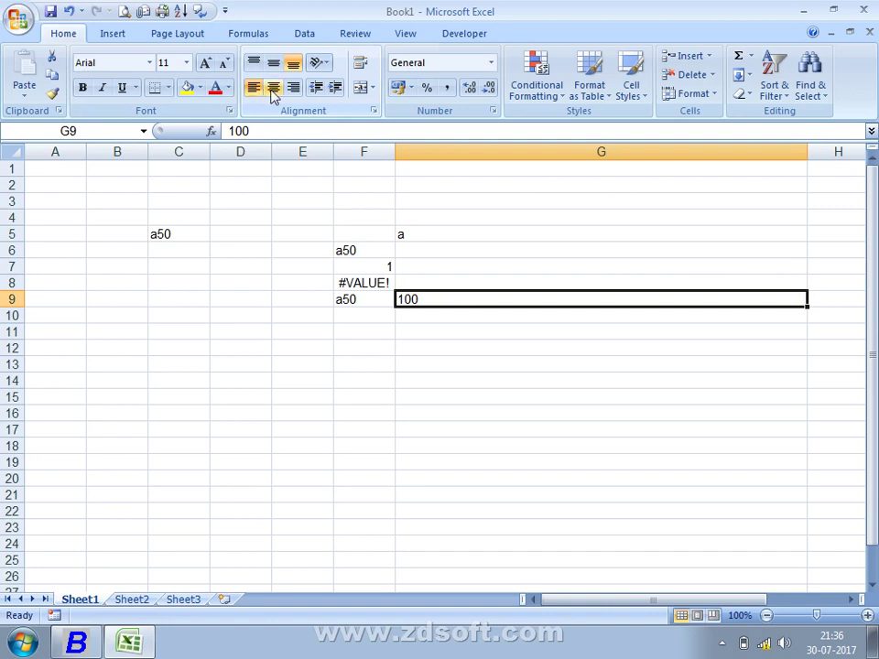
pyautogui.click(277, 92)
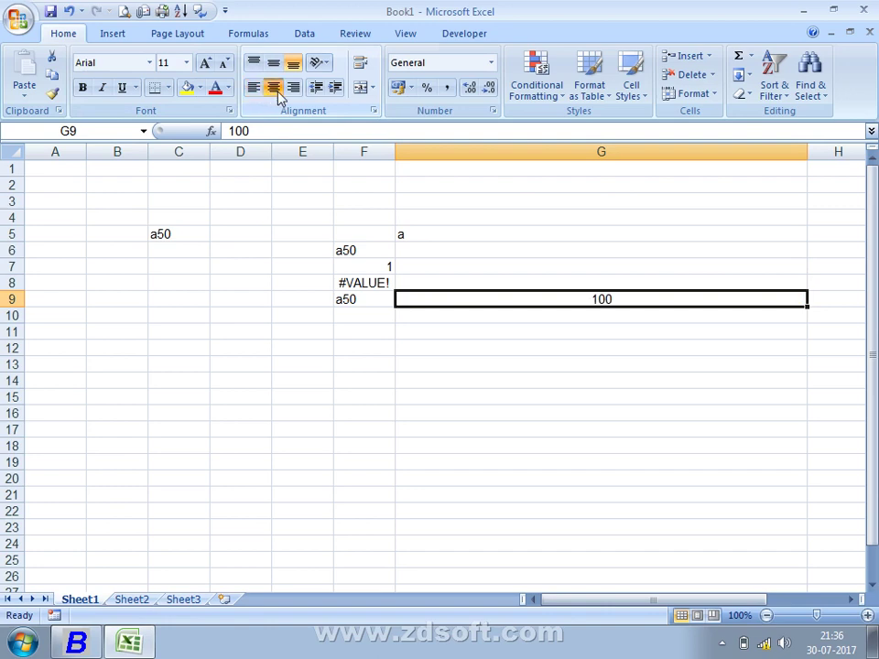
pyautogui.click(291, 91)
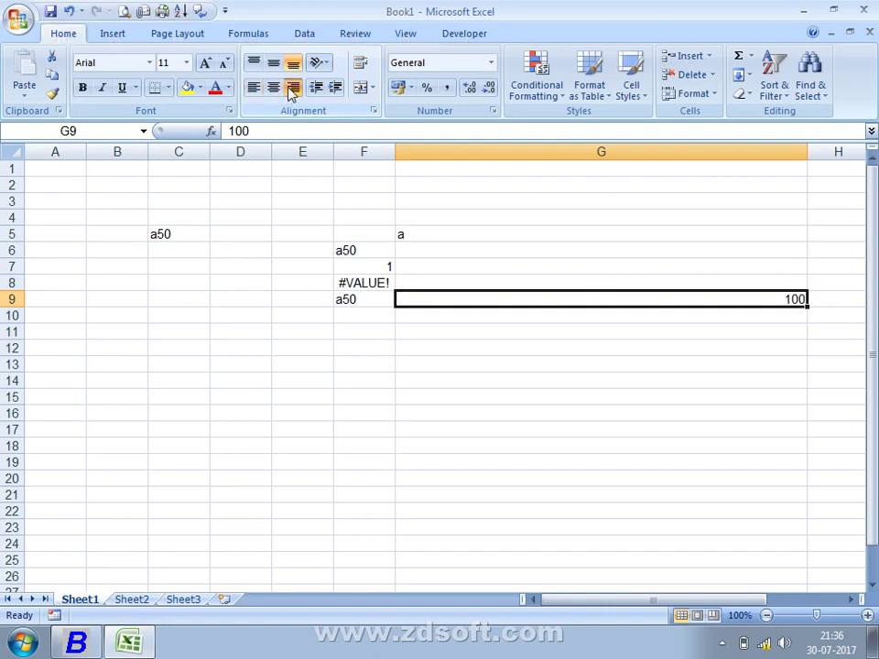
pyautogui.click(274, 91)
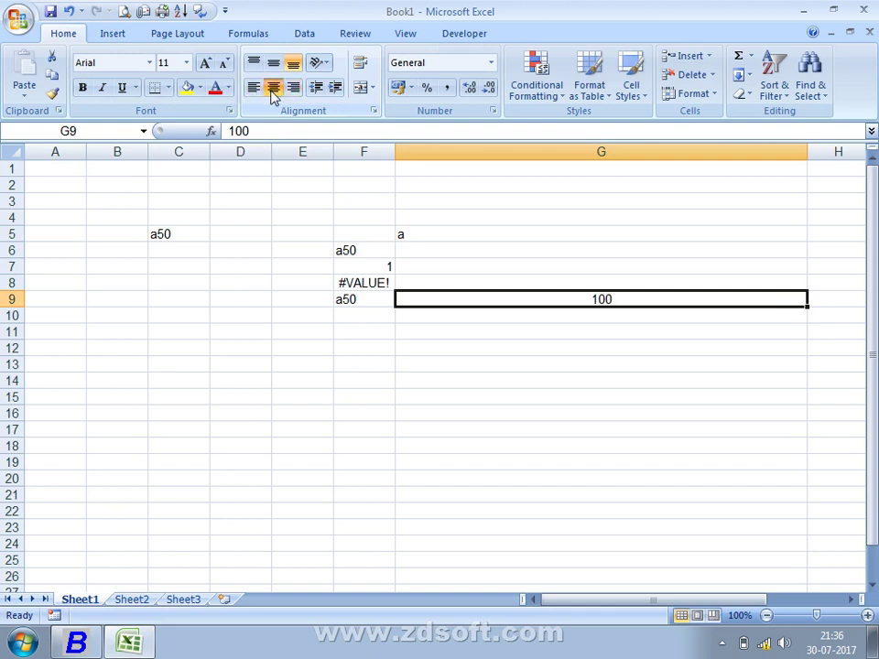
pyautogui.click(253, 89)
pyautogui.click(273, 90)
pyautogui.click(276, 90)
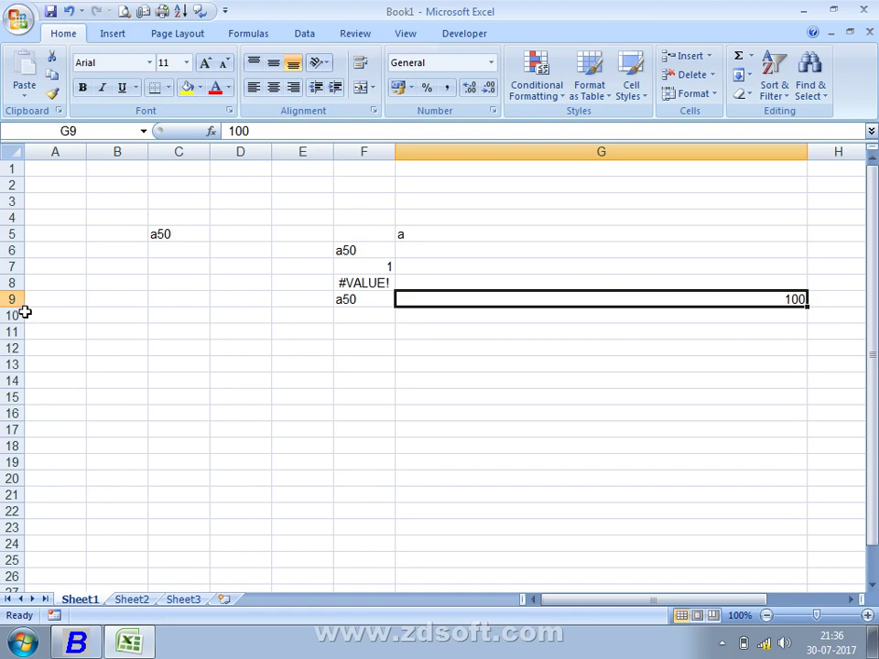
# Make row 9 about ten times taller and apply left and then centre alignment to cell G9
pyautogui.moveTo(24, 308); pyautogui.dragTo(6, 459)
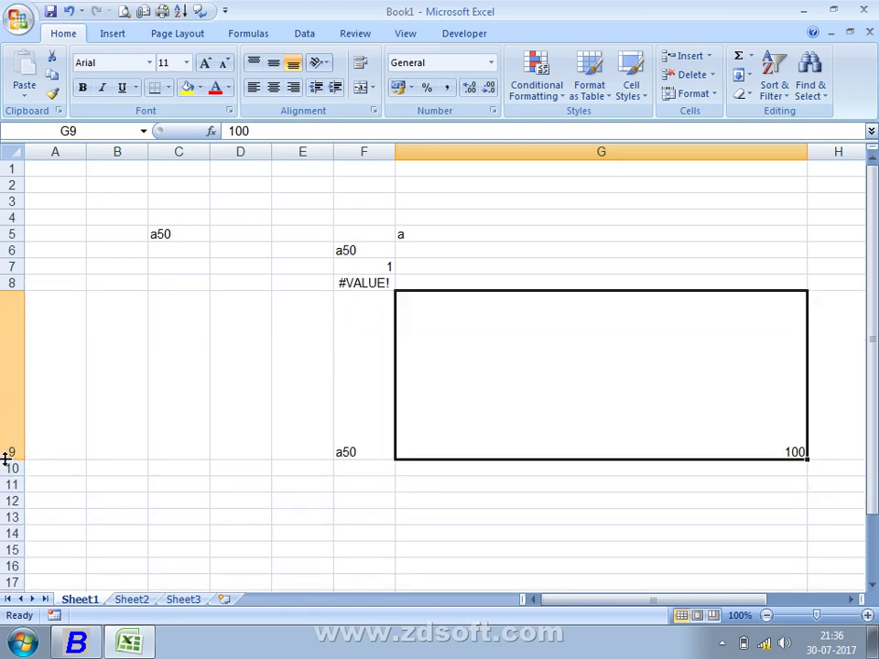
pyautogui.click(254, 91)
pyautogui.click(270, 93)
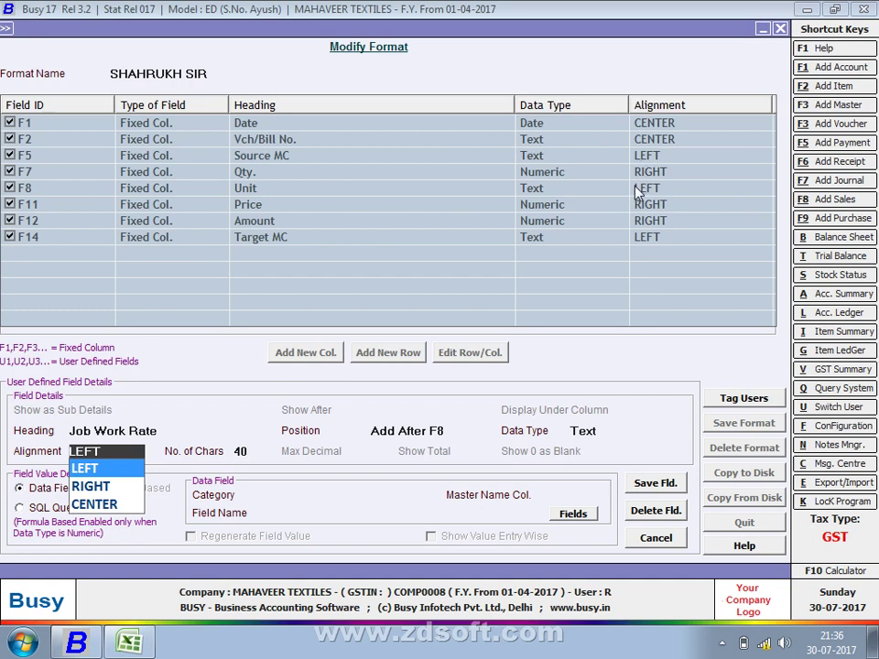
# Switch to Busy and set the Job Work Rate column's alignment to LEFT
pyautogui.press('Return')
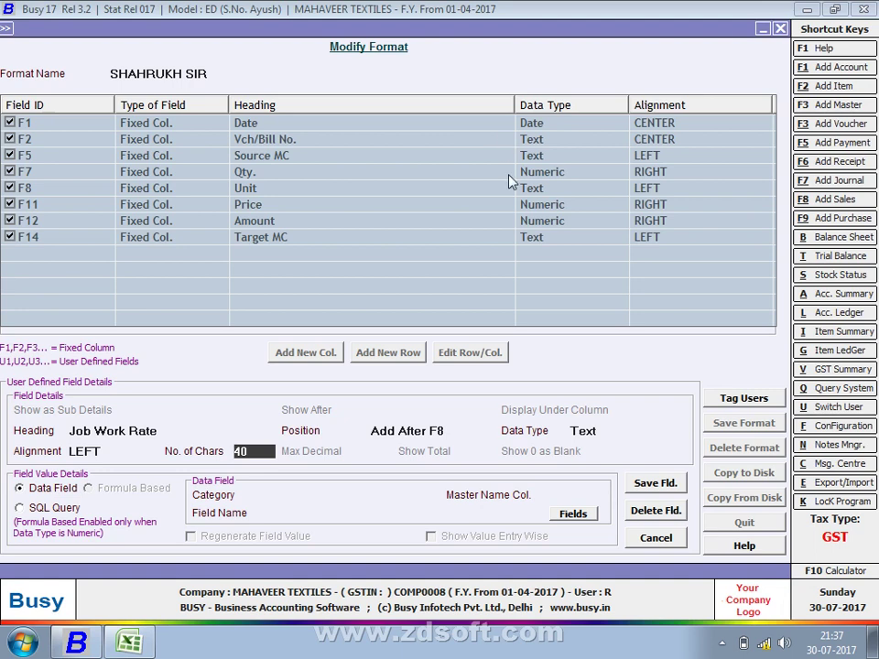
# Set the Job Work Rate column's number of characters to 20 and use Data Field as its value source
pyautogui.write('20')
pyautogui.press('Return')
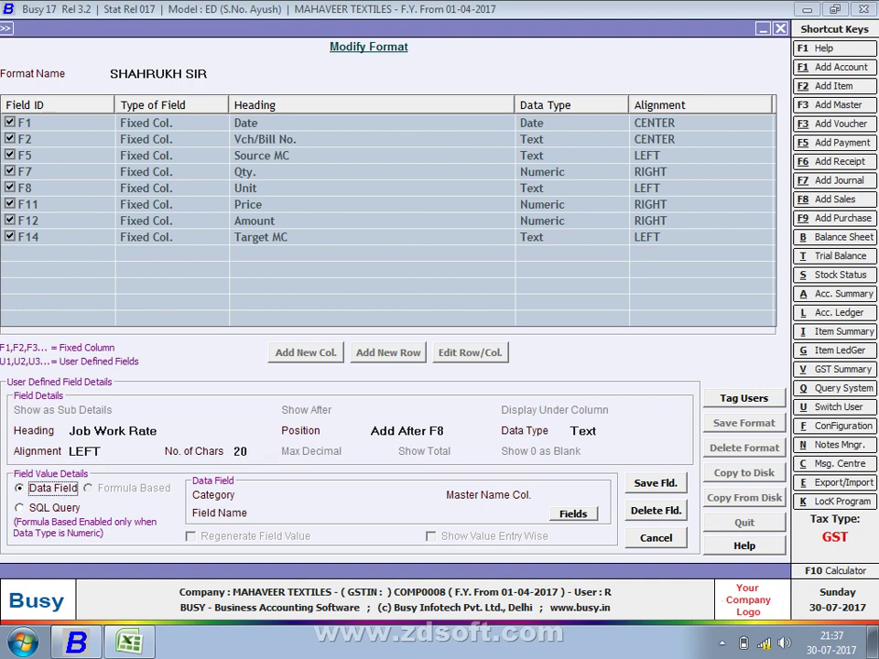
pyautogui.press('Return')
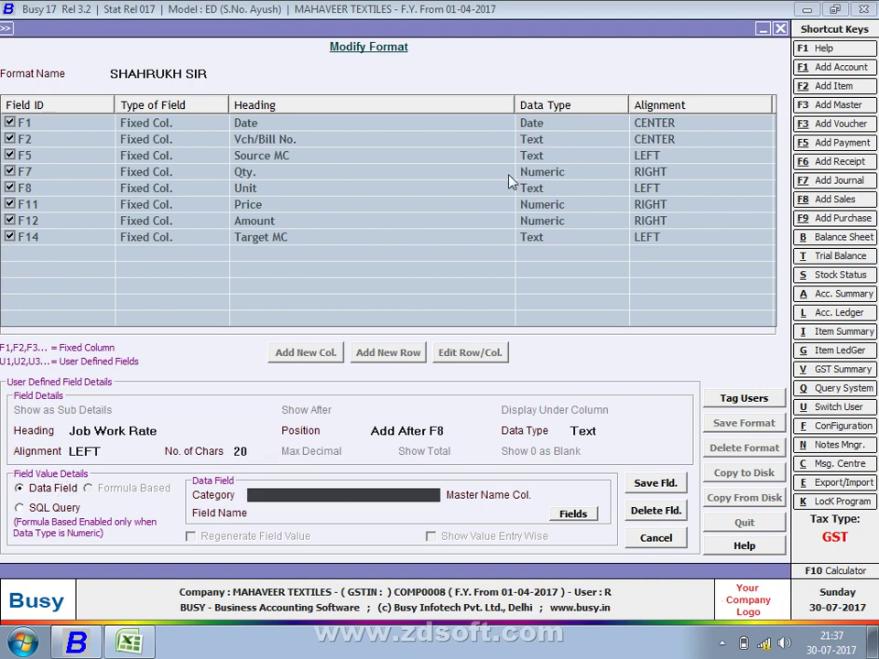
pyautogui.press('Return')
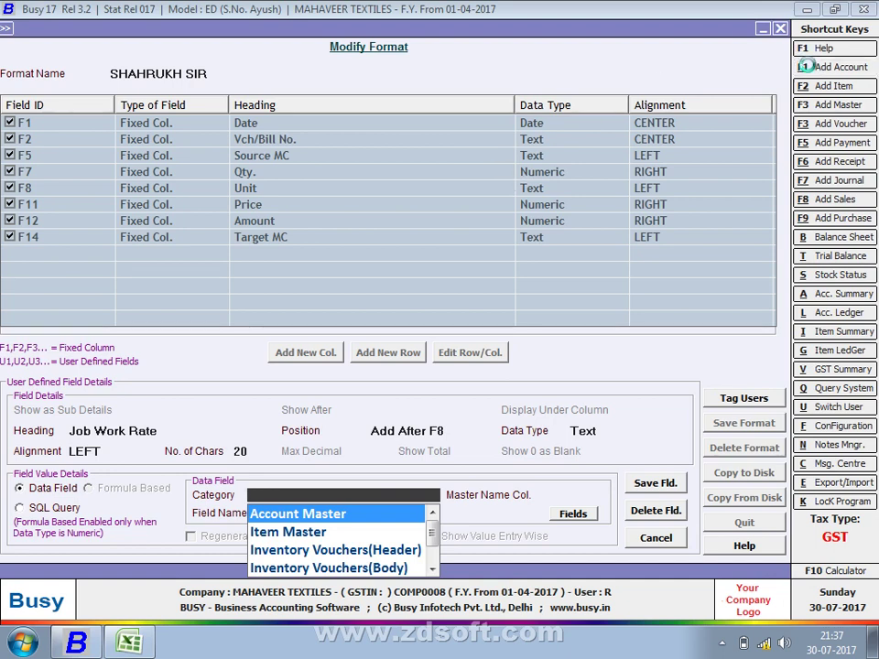
# View the account entry form as an example of the Account Master category and return to the format
pyautogui.click(805, 68)
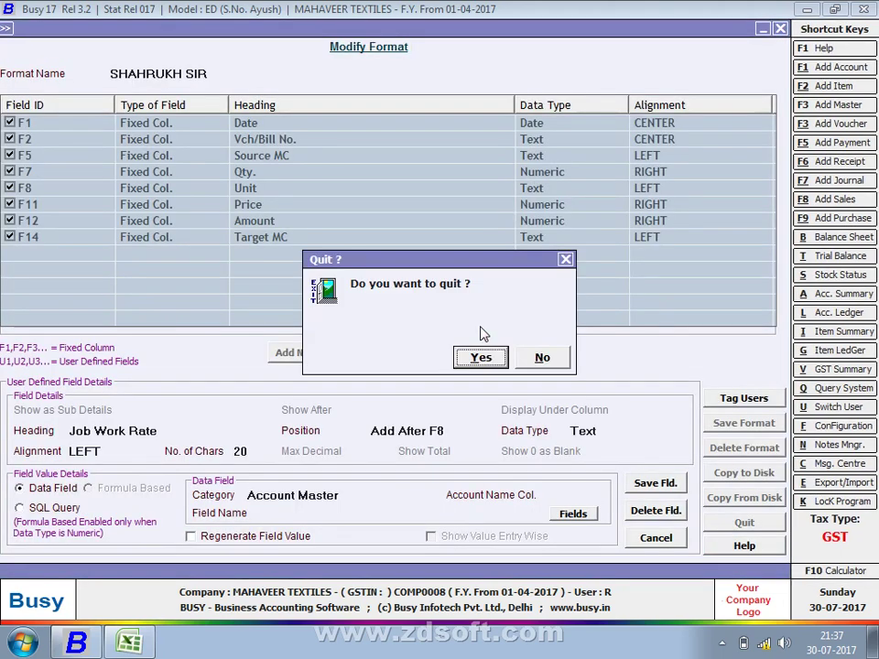
pyautogui.click(539, 357)
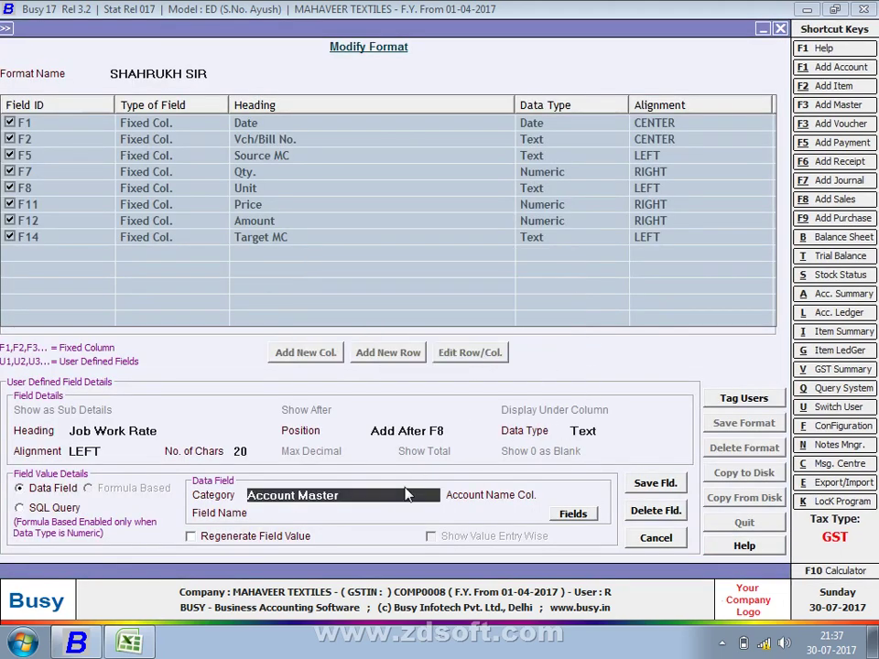
pyautogui.click(430, 499)
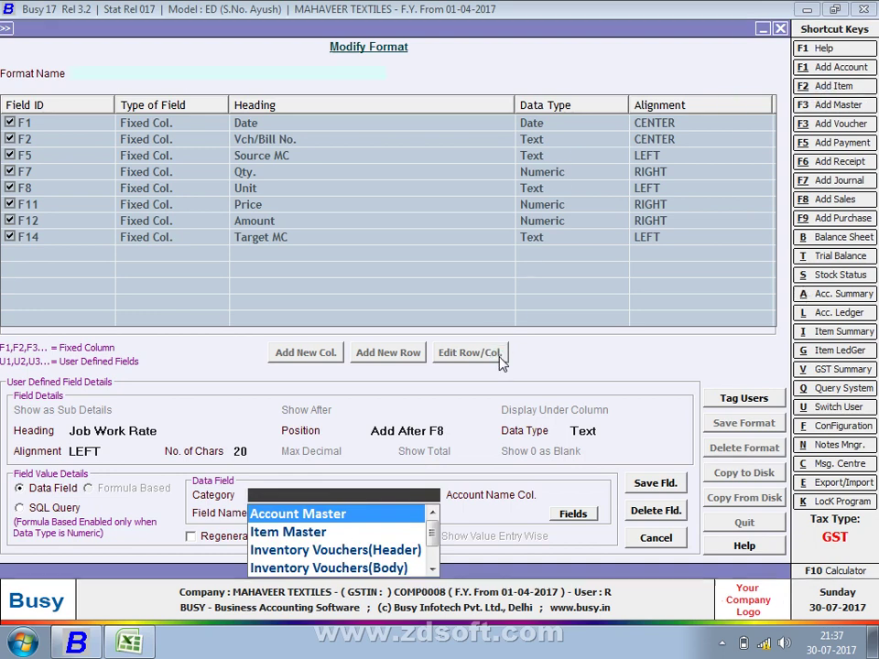
pyautogui.press('Escape')
pyautogui.press('Escape')
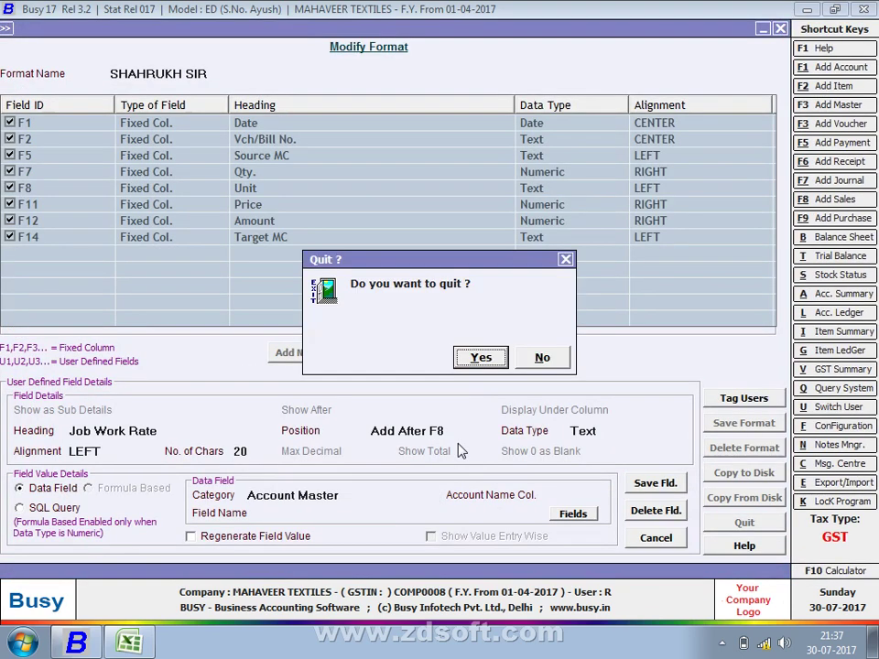
pyautogui.click(562, 358)
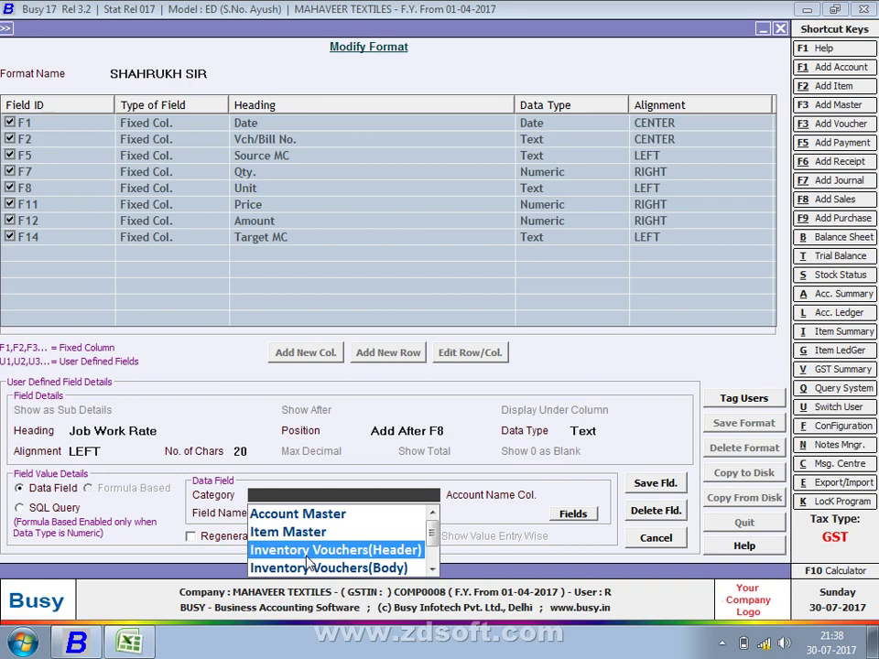
# Set the field category to Inventory Vouchers(Header) and look at the header of a new Main-series sales voucher, leaving it unsaved
pyautogui.click(308, 550)
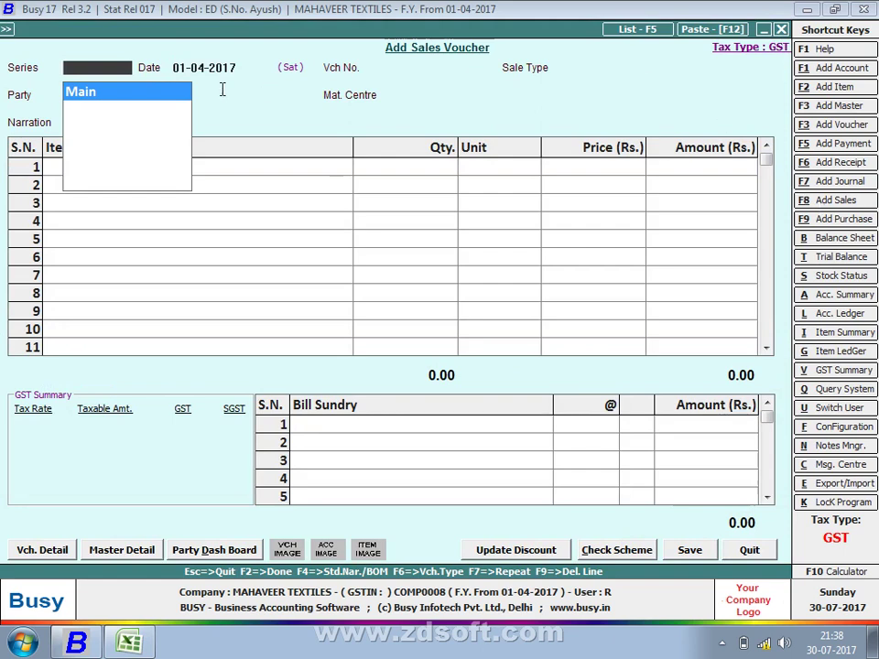
pyautogui.press('Return')
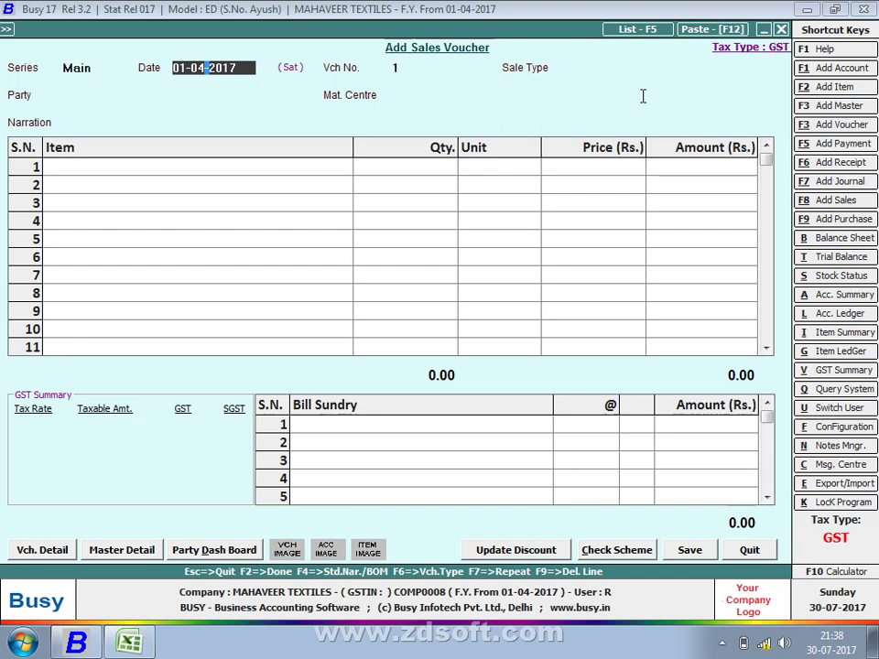
pyautogui.click(409, 432)
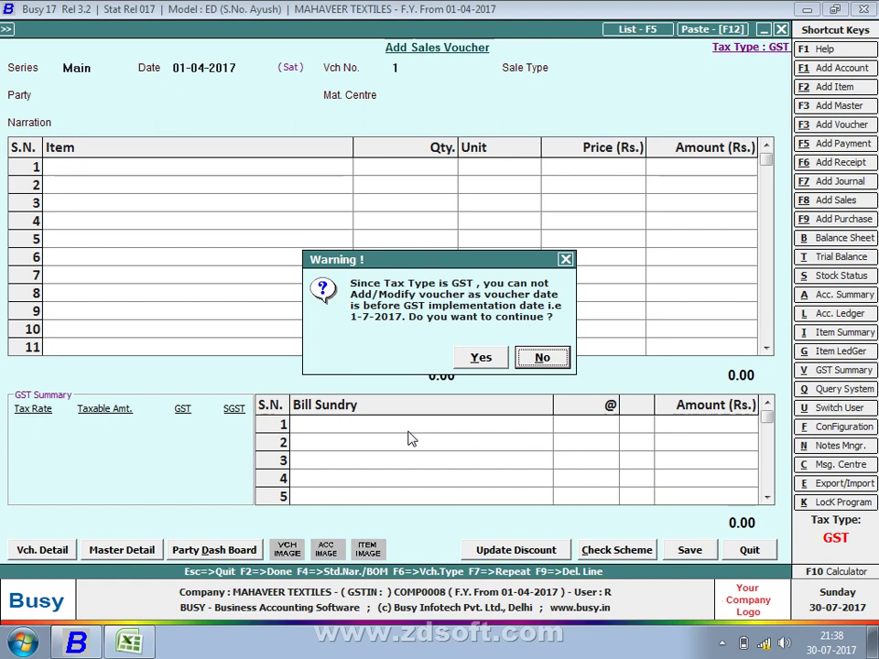
pyautogui.press('Return')
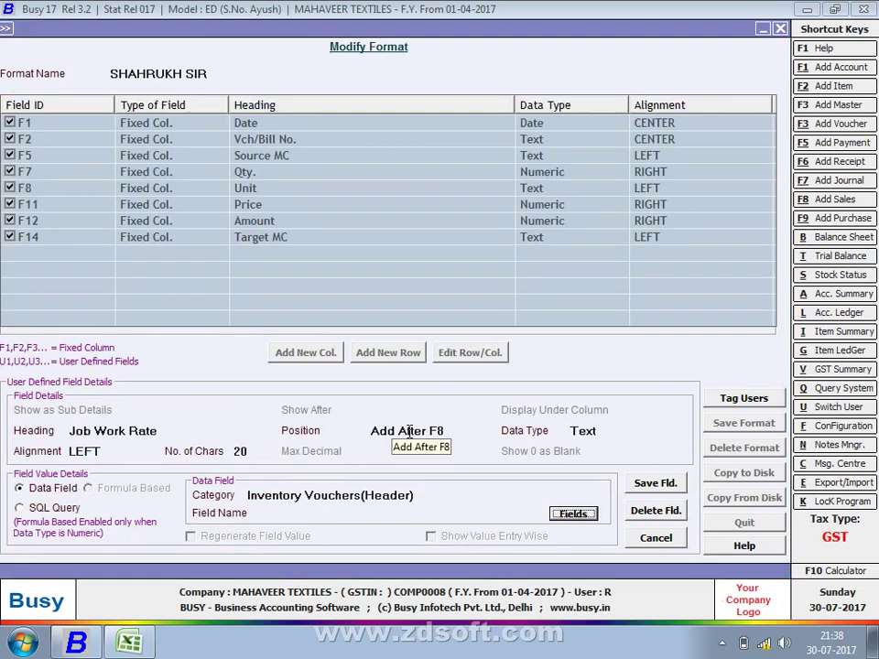
# Change the category to Inventory Vouchers(Body) and look at the item rows of a new Main-series sales voucher, discarding it
pyautogui.click(423, 495)
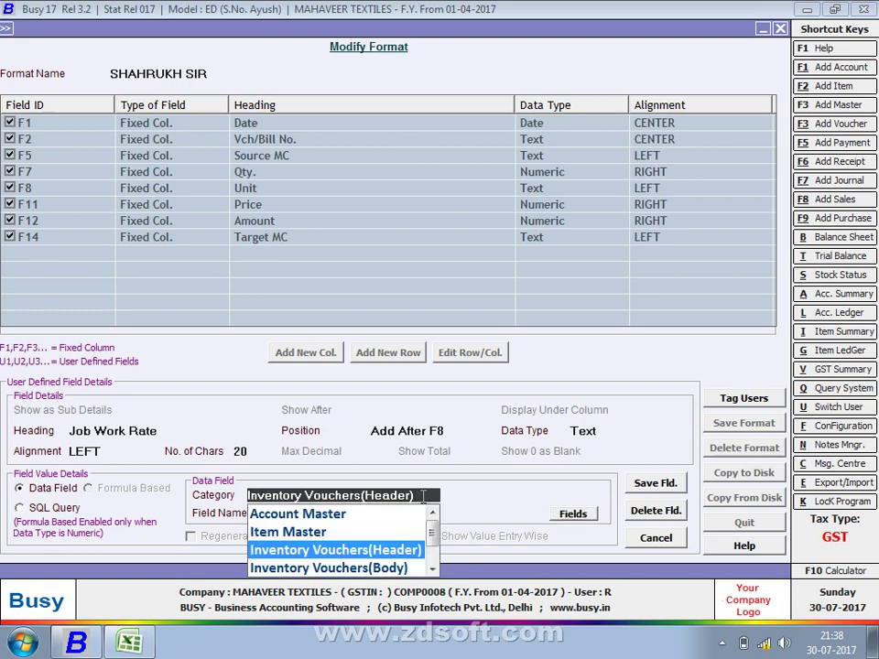
pyautogui.press('Down')
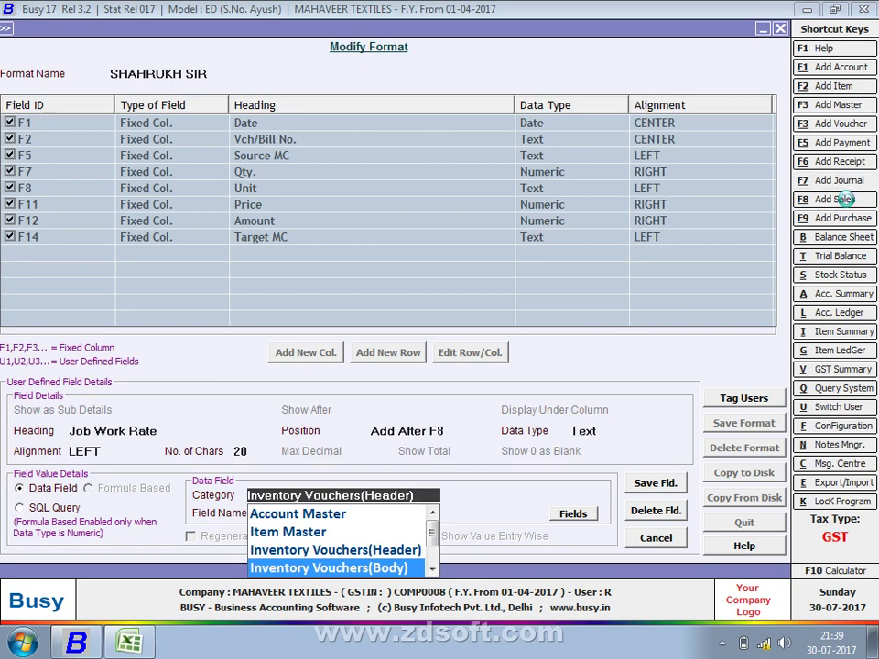
pyautogui.click(843, 198)
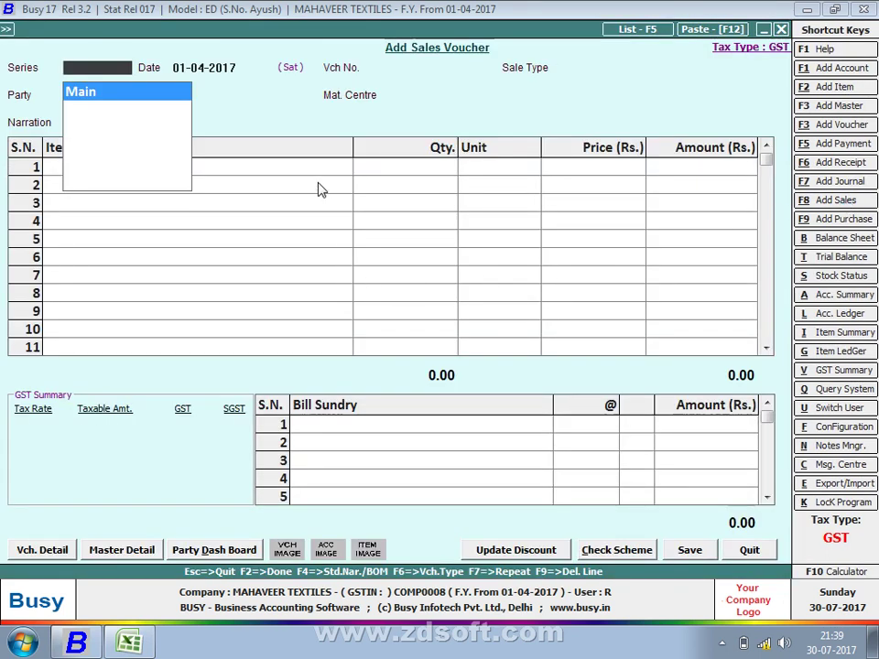
pyautogui.press('Return')
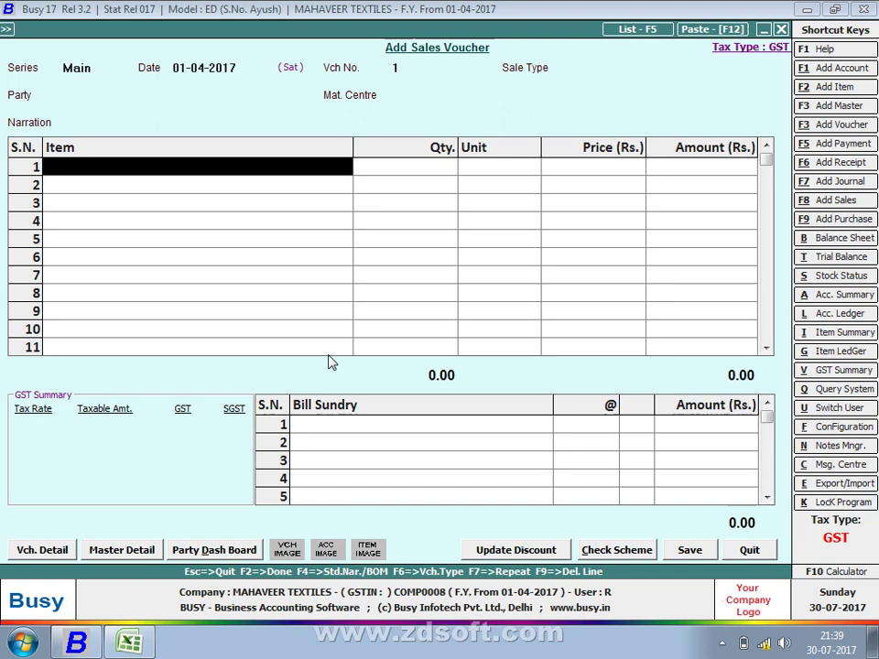
pyautogui.press('Escape')
pyautogui.press('Escape')
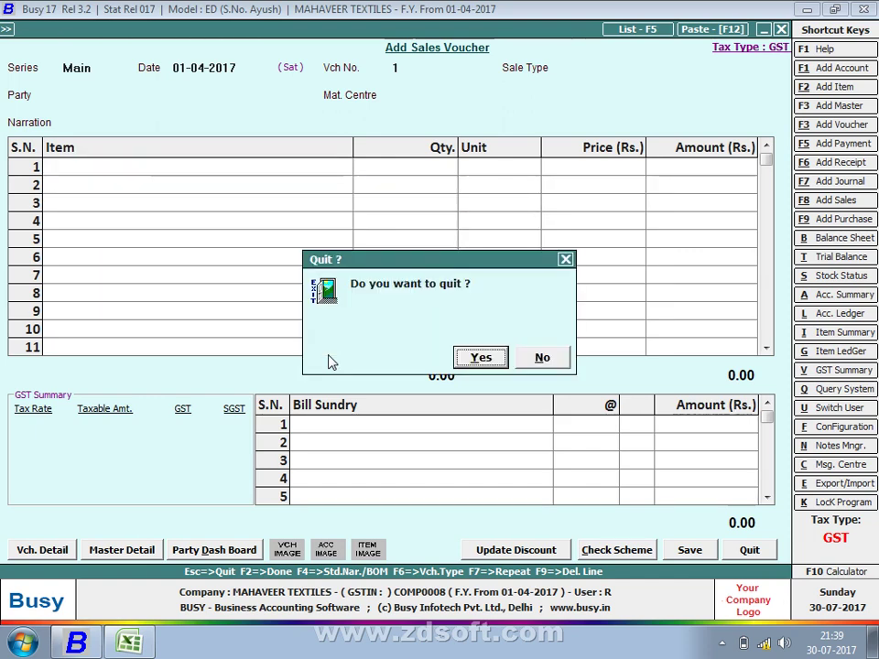
pyautogui.press('n')
pyautogui.press('F7')
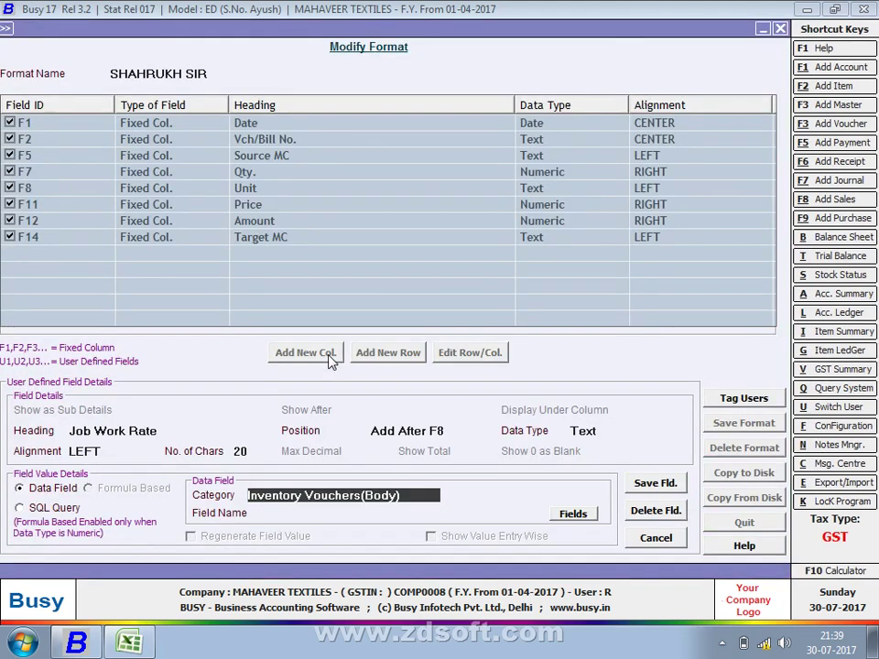
pyautogui.hotkey('alt', 'Tab')
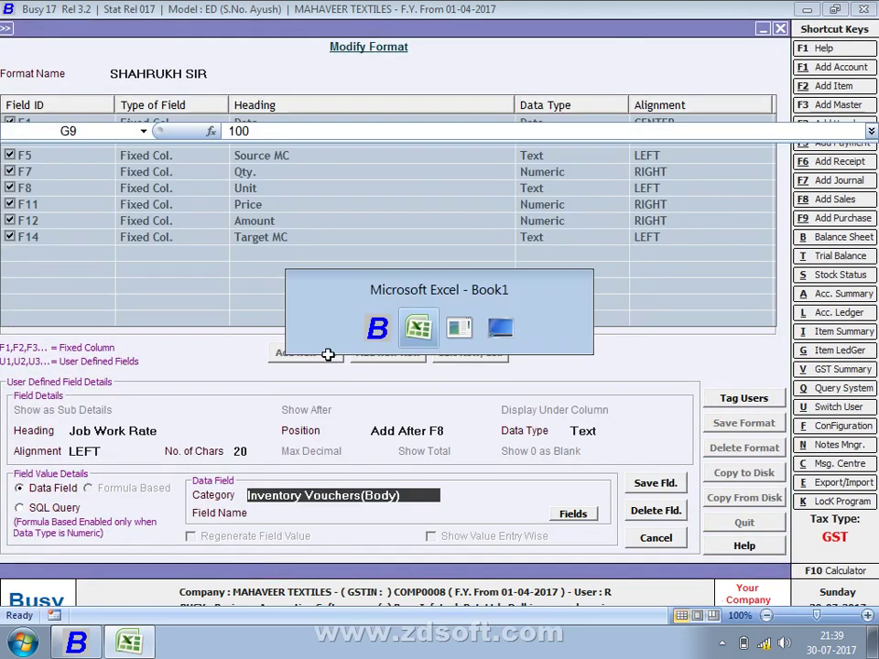
pyautogui.hotkey('alt', 'Tab')
pyautogui.hotkey('alt', 'Tab')
pyautogui.hotkey('alt', 'Tab')
pyautogui.hotkey('alt', 'Tab')
pyautogui.hotkey('alt', 'Tab')
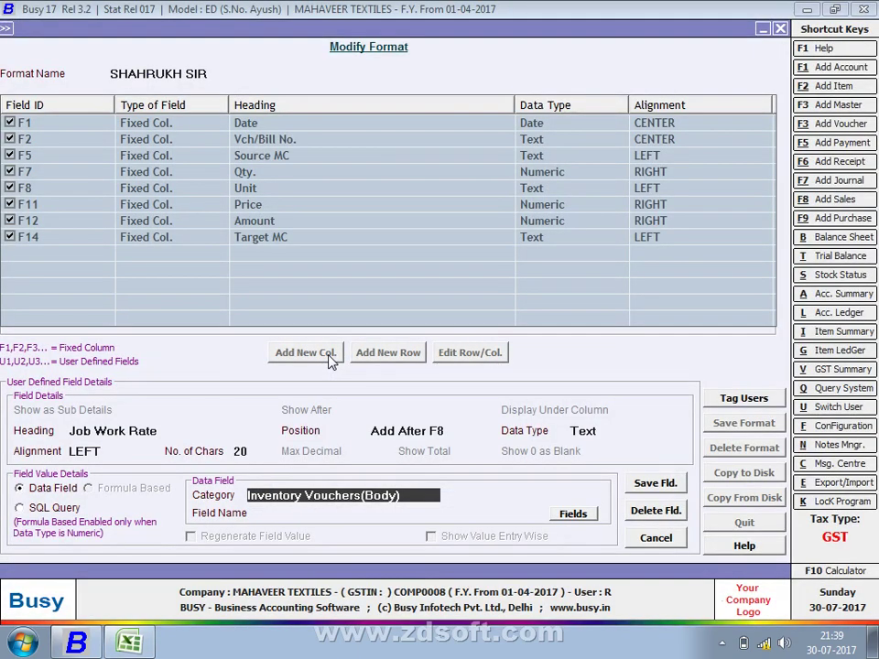
# Switch to Windows Explorer and open the mfg folder inside D:, New folder (9), data
pyautogui.press('super+e')
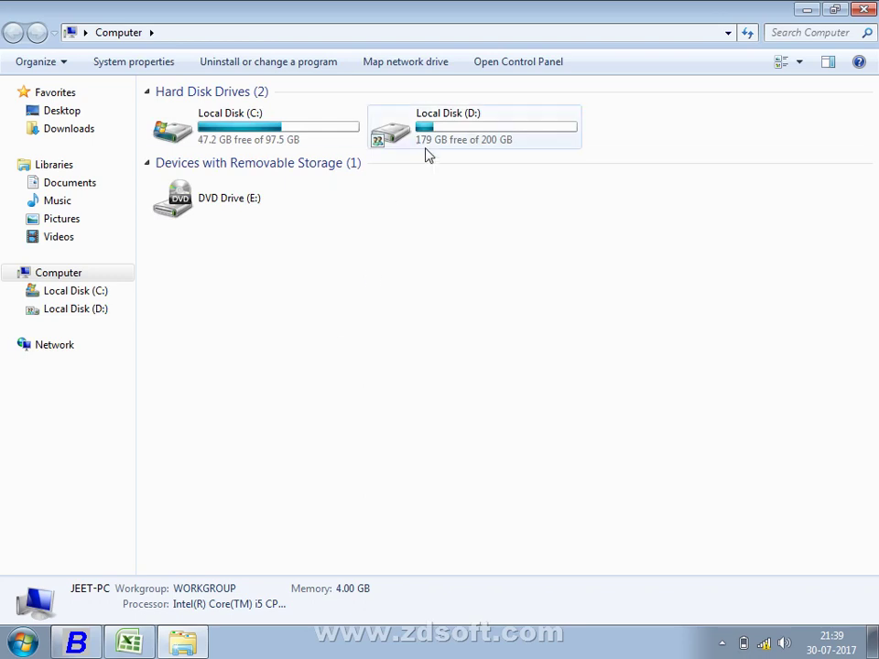
pyautogui.doubleClick(463, 129)
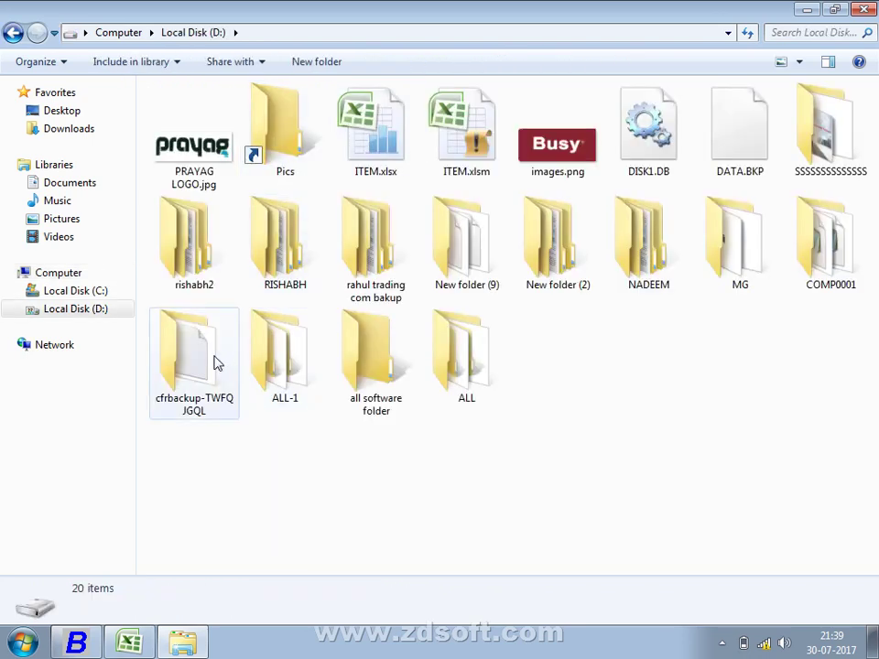
pyautogui.click(405, 270)
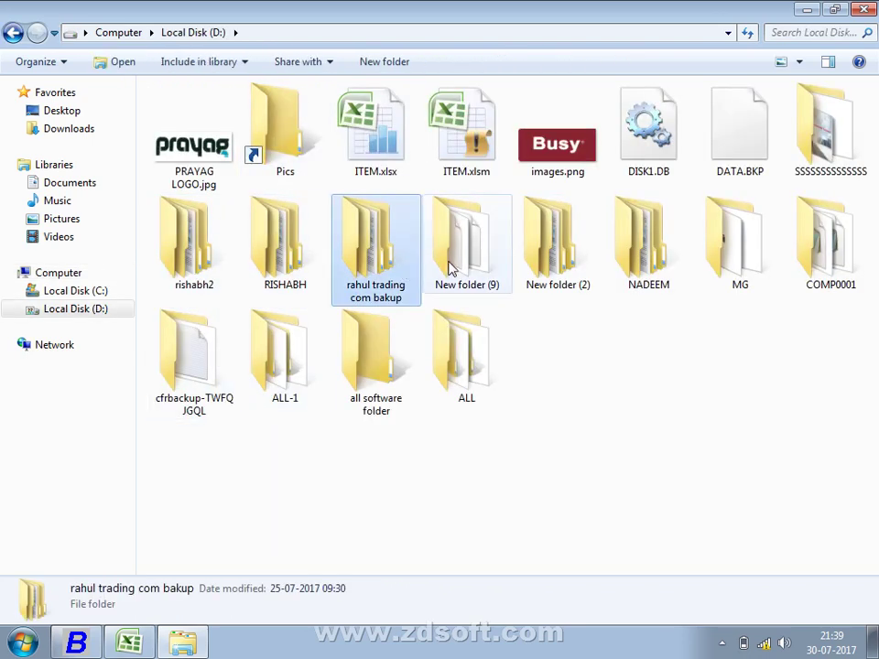
pyautogui.doubleClick(449, 271)
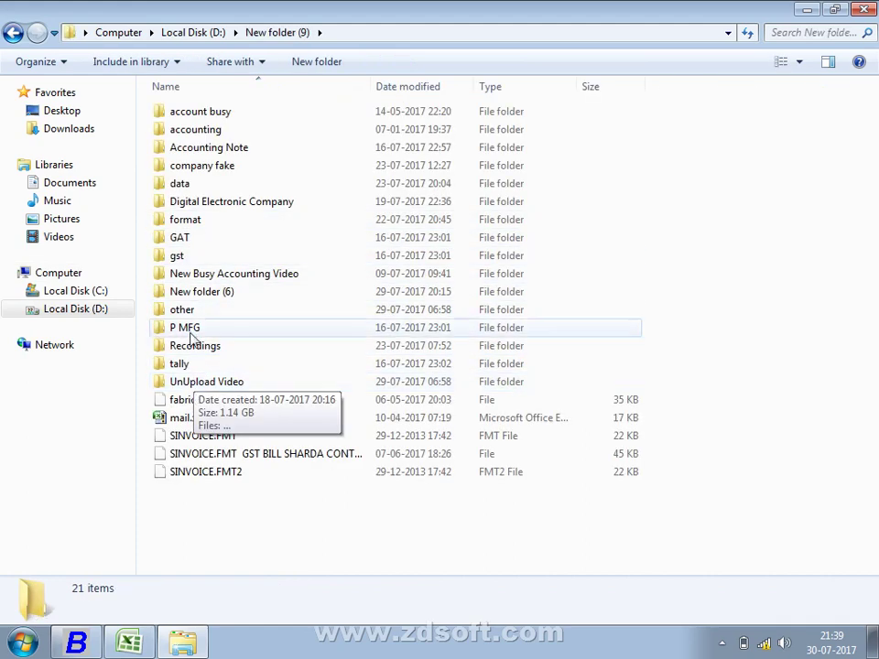
pyautogui.doubleClick(220, 185)
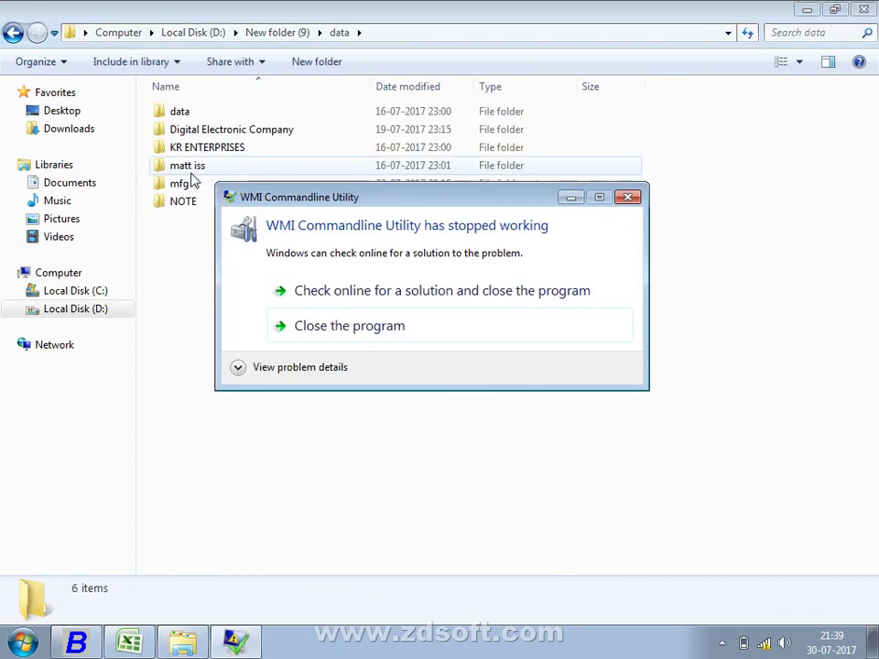
pyautogui.click(190, 199)
pyautogui.click(190, 186)
pyautogui.doubleClick(191, 186)
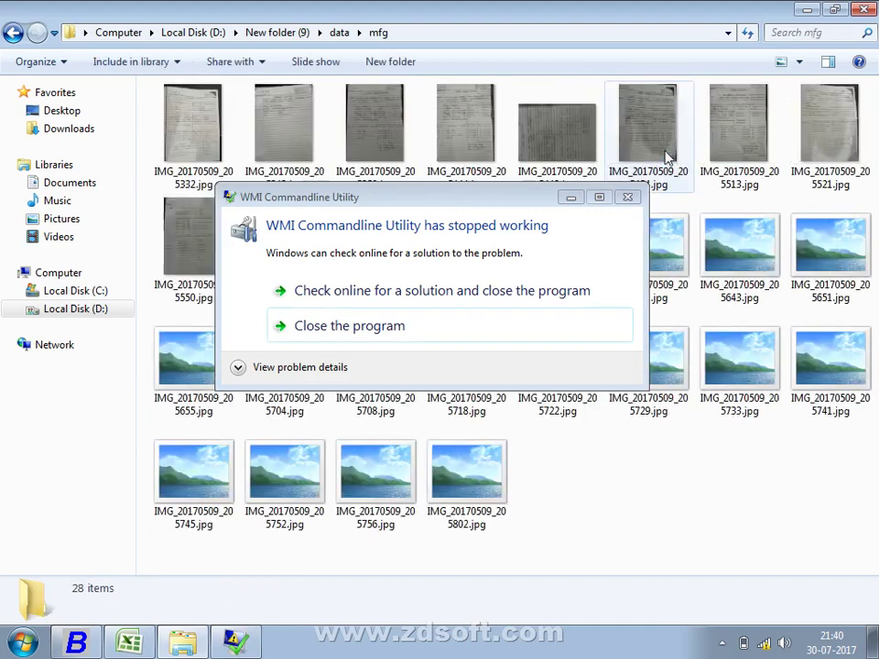
# Dismiss the crash message, open photo IMG_20170509_205628.jpg and browse forward to IMG_20170509_205718.jpg
pyautogui.click(627, 197)
pyautogui.doubleClick(554, 260)
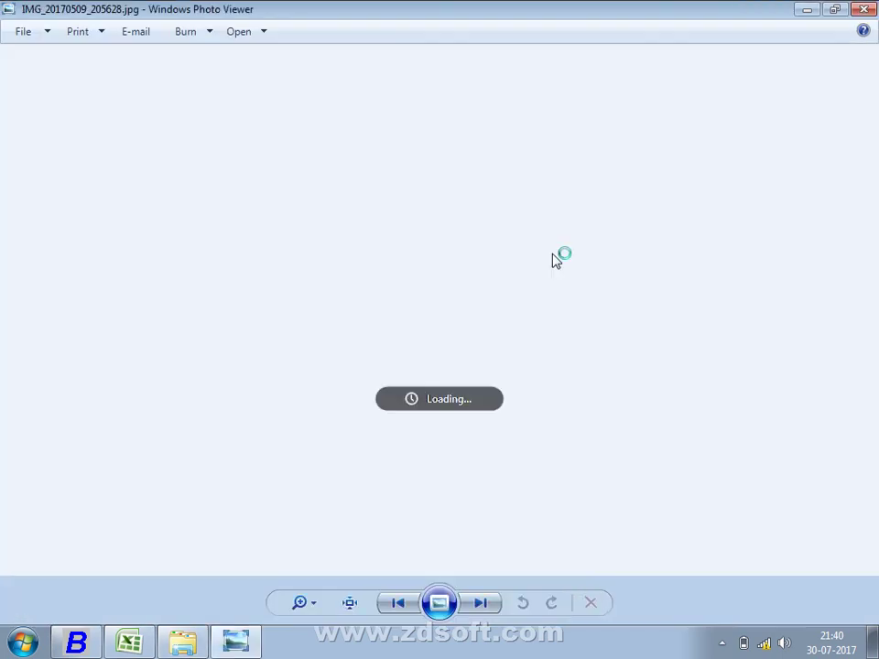
pyautogui.press('Right')
pyautogui.press('Right')
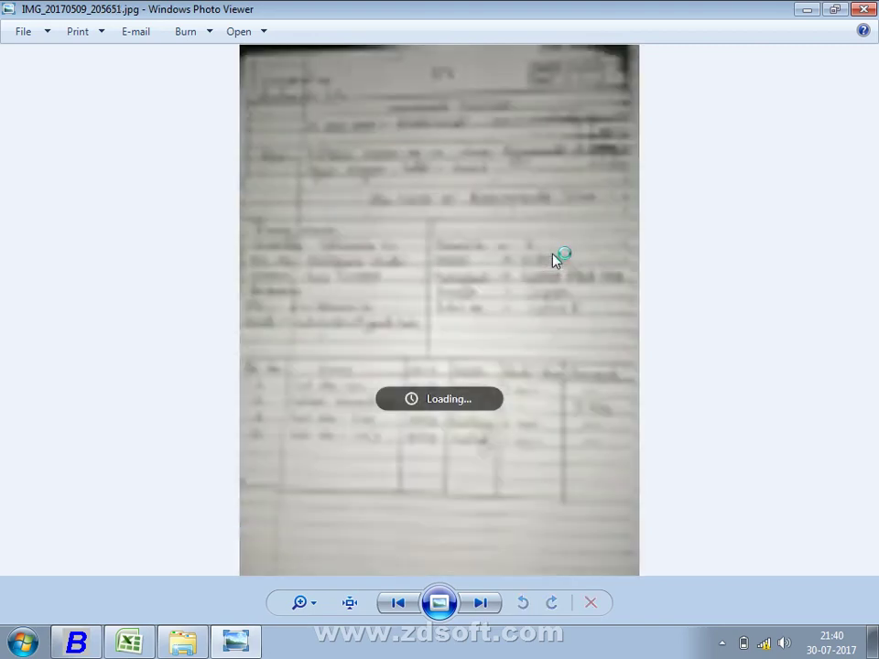
pyautogui.press('Right')
pyautogui.press('Right')
pyautogui.press('Right')
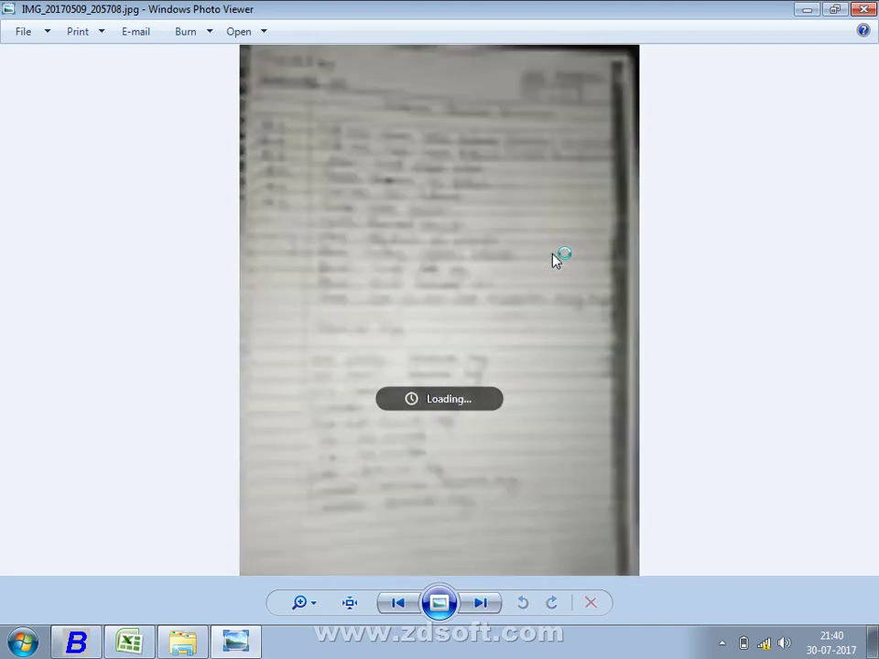
pyautogui.press('Right')
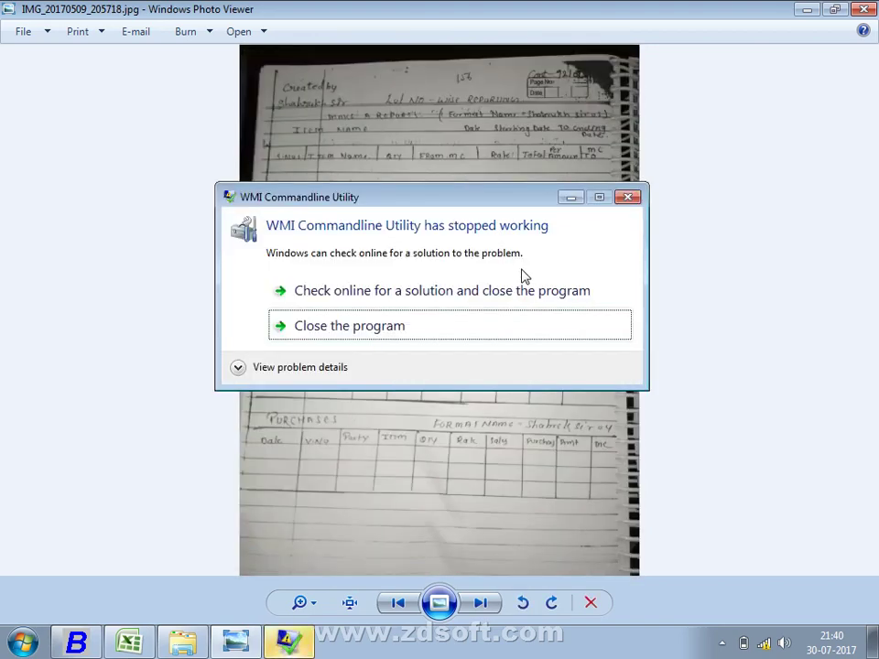
# Close the crash message and enlarge the top of the notebook page to read the lot-wise report layout
pyautogui.click(494, 334)
pyautogui.scroll(3, 493, 332)
pyautogui.moveTo(486, 319); pyautogui.dragTo(458, 613)
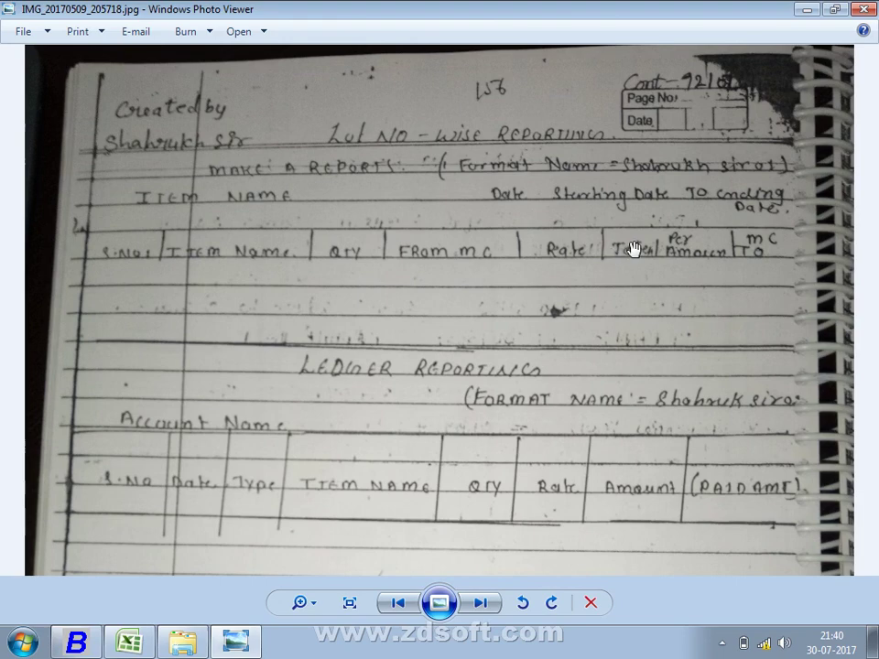
# Switch from the notebook photo back to Busy's Modify Format screen for the stock transfer report
pyautogui.hotkey('alt', 'Tab')
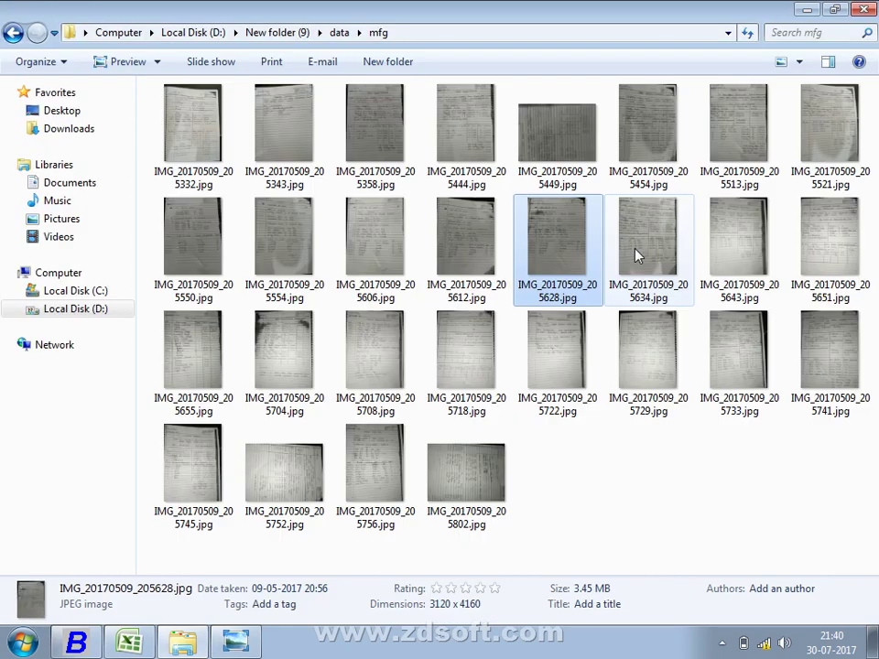
pyautogui.hotkey('alt', 'Tab')
pyautogui.hotkey('alt', 'Tab')
pyautogui.hotkey('alt', 'Tab')
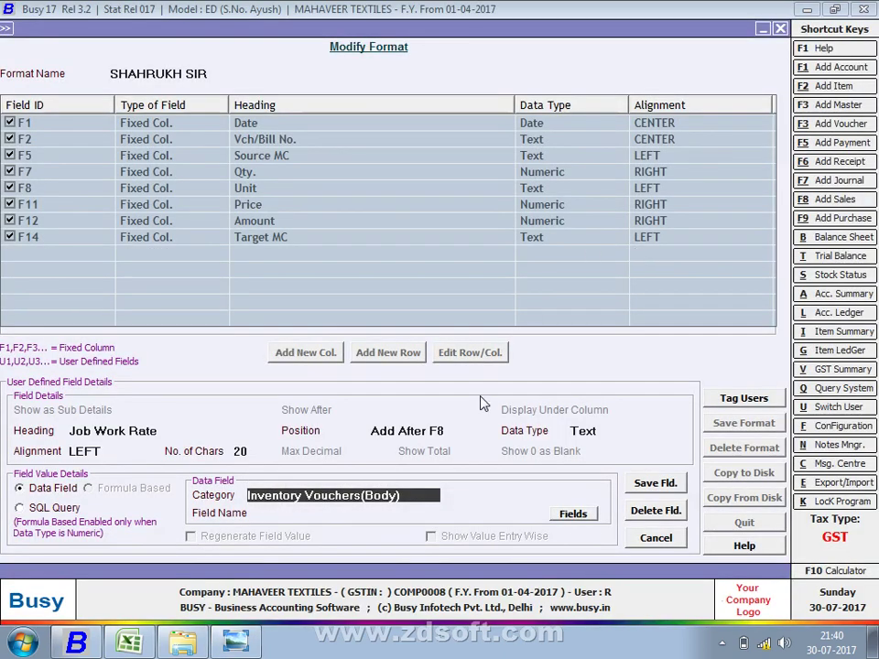
# Change the Job Work Rate column's data field category to Account Master
pyautogui.press('space')
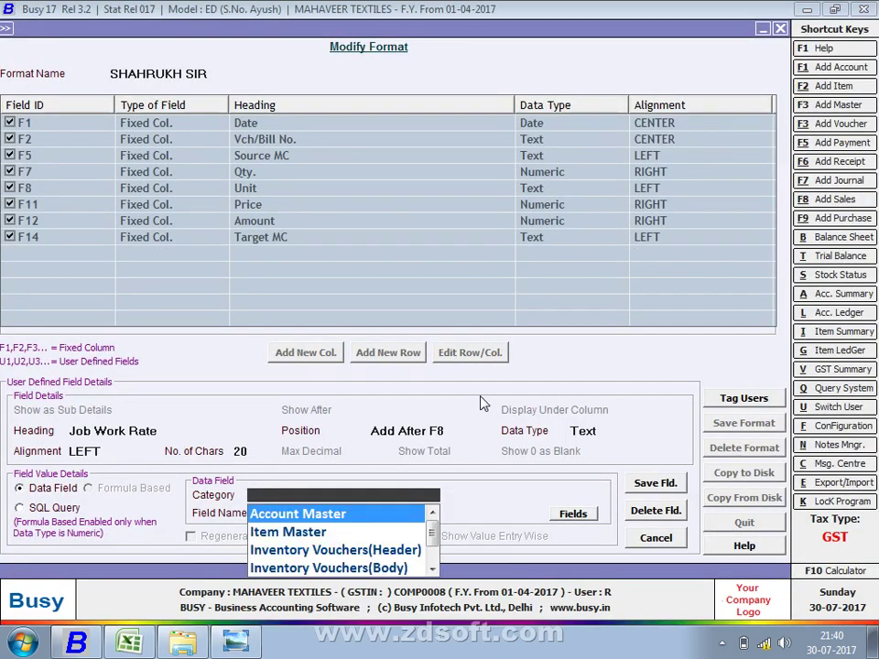
pyautogui.press('Return')
pyautogui.hotkey('ctrl', 'alt', 'a')
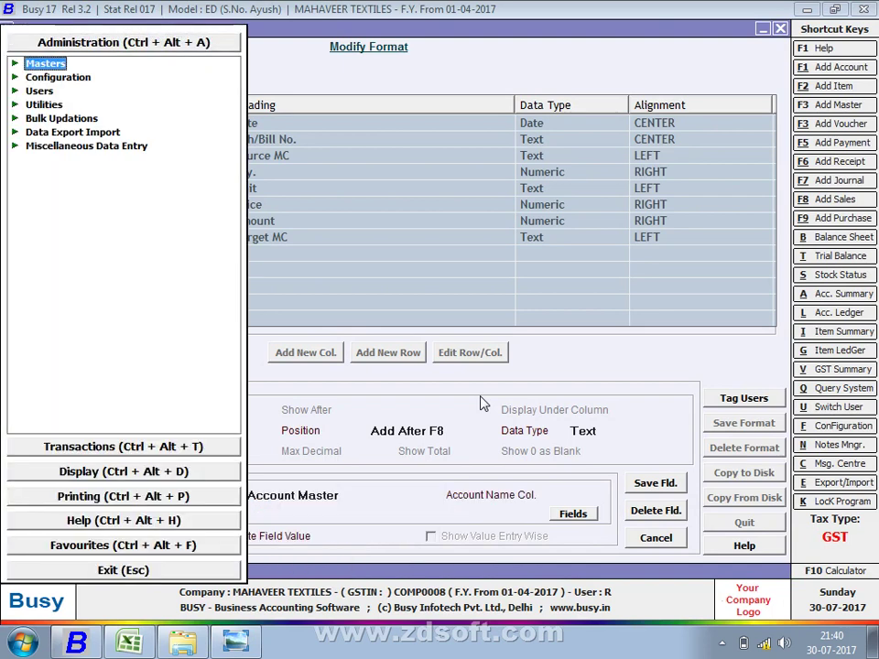
pyautogui.press('Escape')
# Open the Main-series stock transfer voucher dated 18-04-2017 for modification
pyautogui.hotkey('ctrl', 'alt', 't')
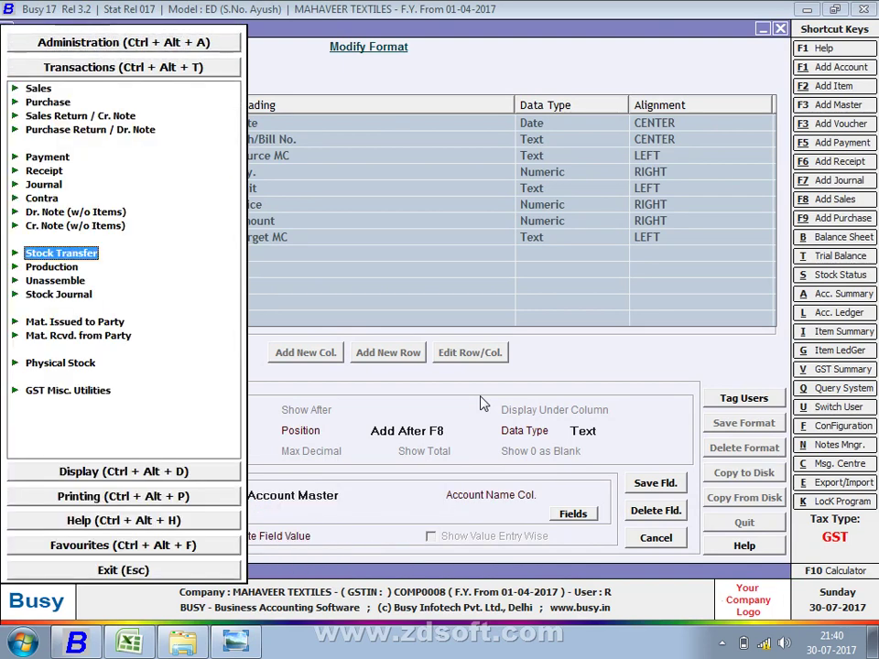
pyautogui.press('Return')
pyautogui.press('Down')
pyautogui.press('Down')
pyautogui.press('Up')
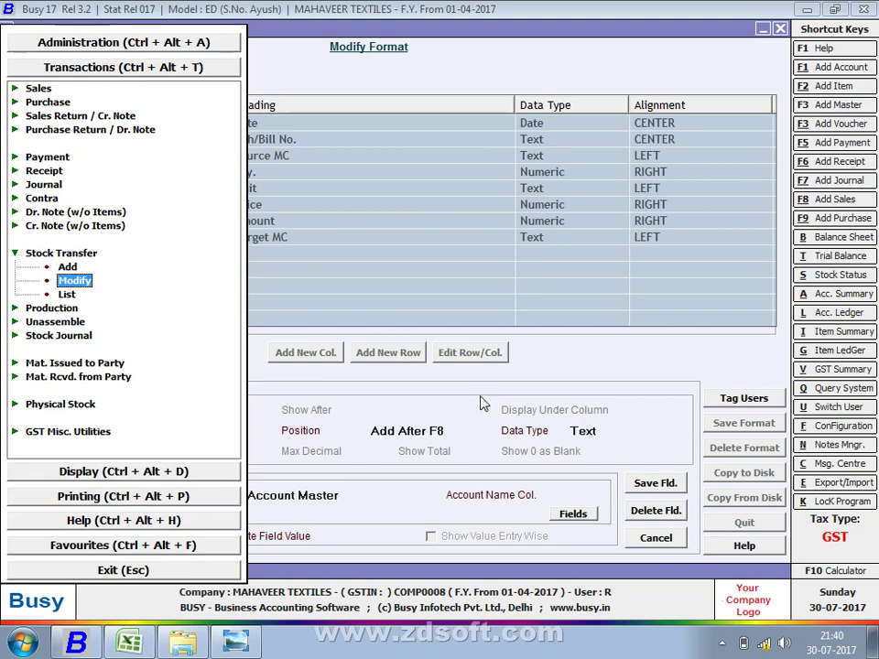
pyautogui.press('Return')
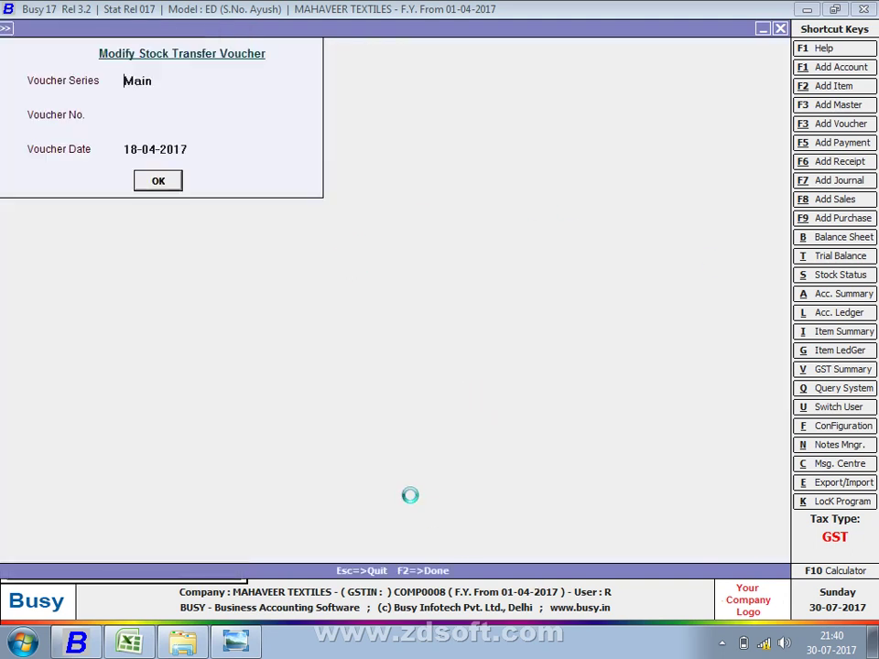
pyautogui.press('F2')
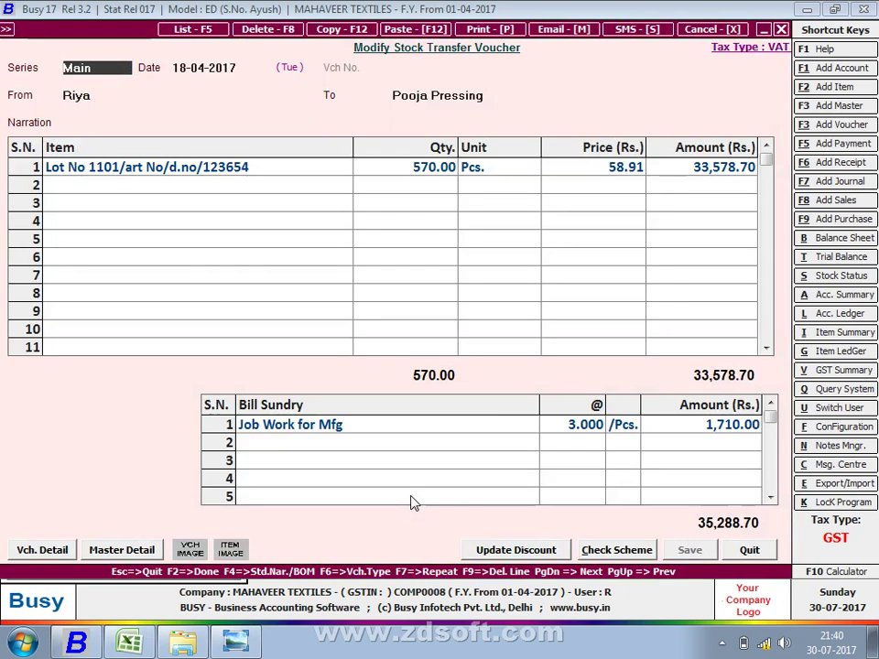
# Look at the Job Work for Mfg rate in the voucher's bill sundry rows, dismissing the crash message, and close the voucher
pyautogui.click(580, 434)
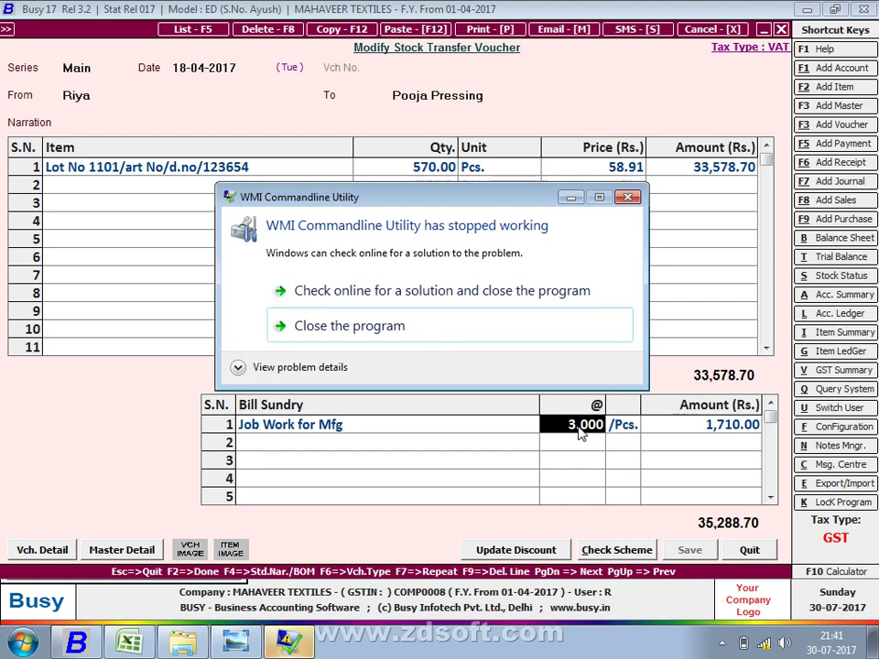
pyautogui.click(486, 341)
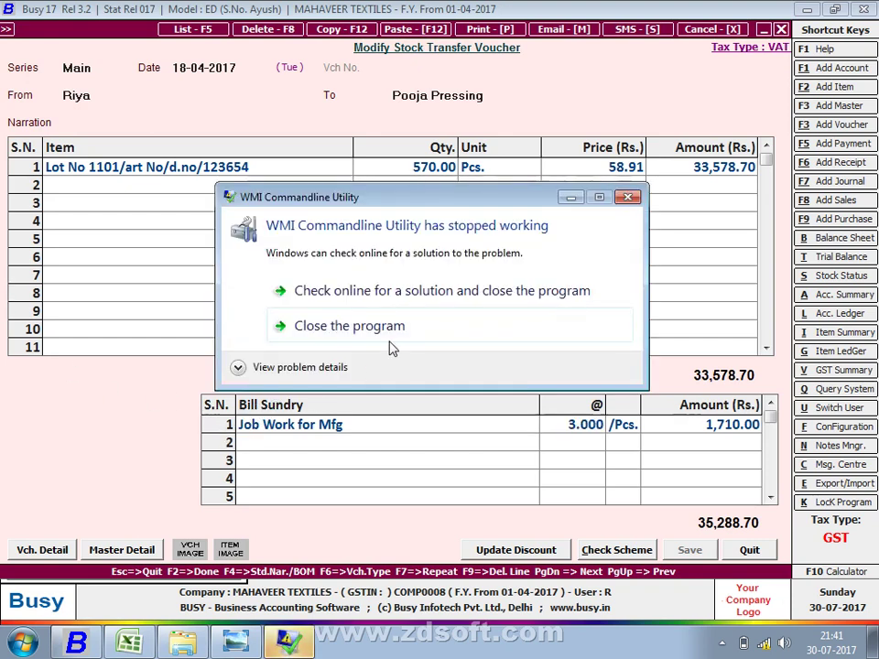
pyautogui.click(388, 336)
pyautogui.moveTo(767, 407); pyautogui.dragTo(769, 484)
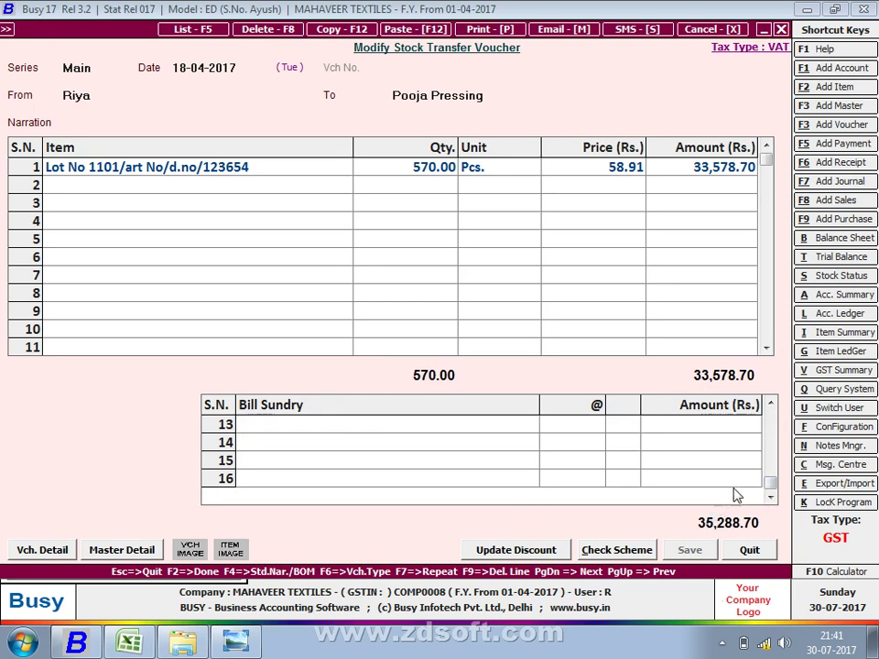
pyautogui.moveTo(769, 483); pyautogui.dragTo(741, 414)
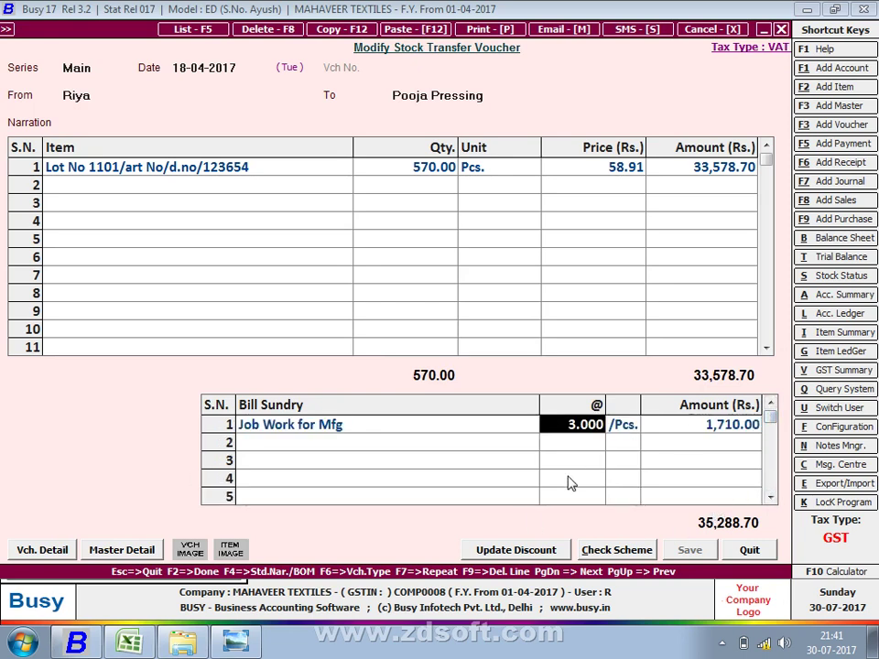
pyautogui.press('Escape')
pyautogui.press('Escape')
pyautogui.press('Escape')
pyautogui.press('Escape')
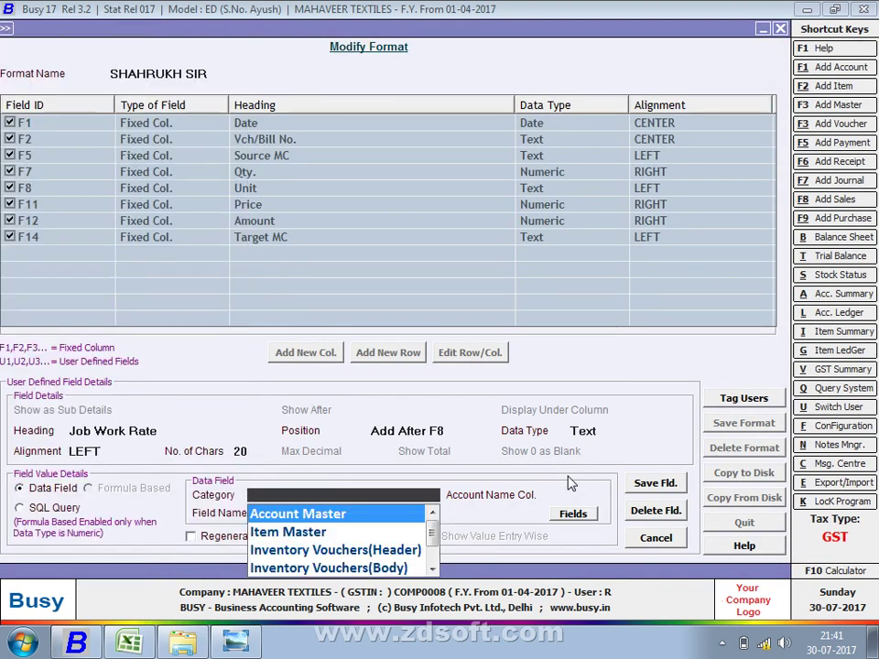
# Set the data field category to Inventory Vouchers(Header) and open its field list, closing the crash message
pyautogui.press('Down')
pyautogui.press('Down')
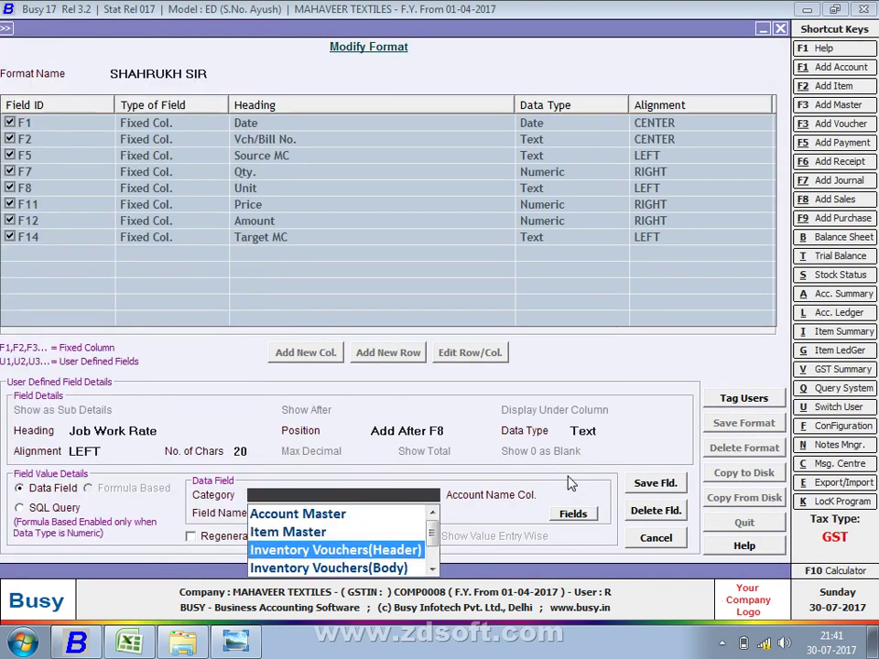
pyautogui.press('Return')
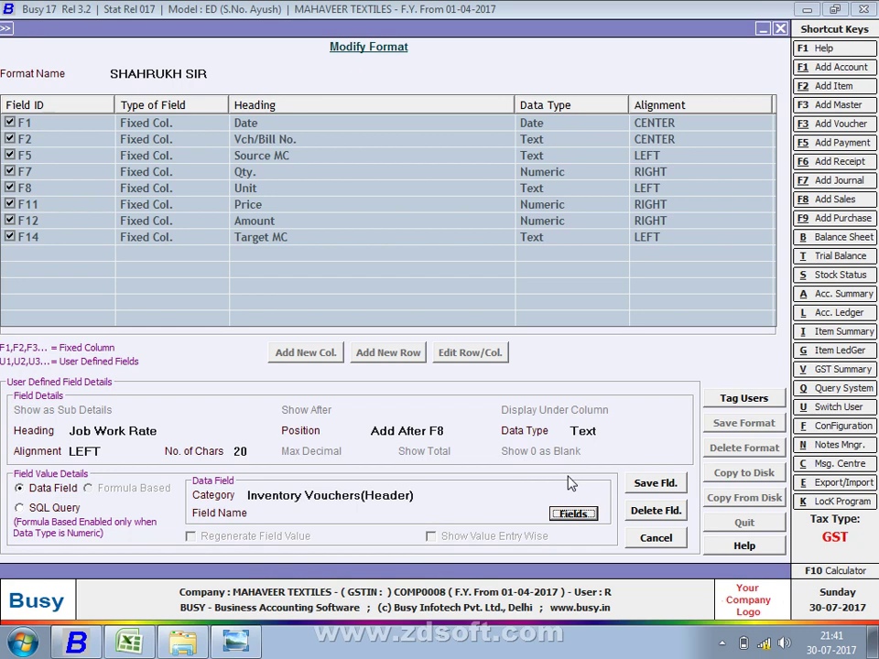
pyautogui.press('Return')
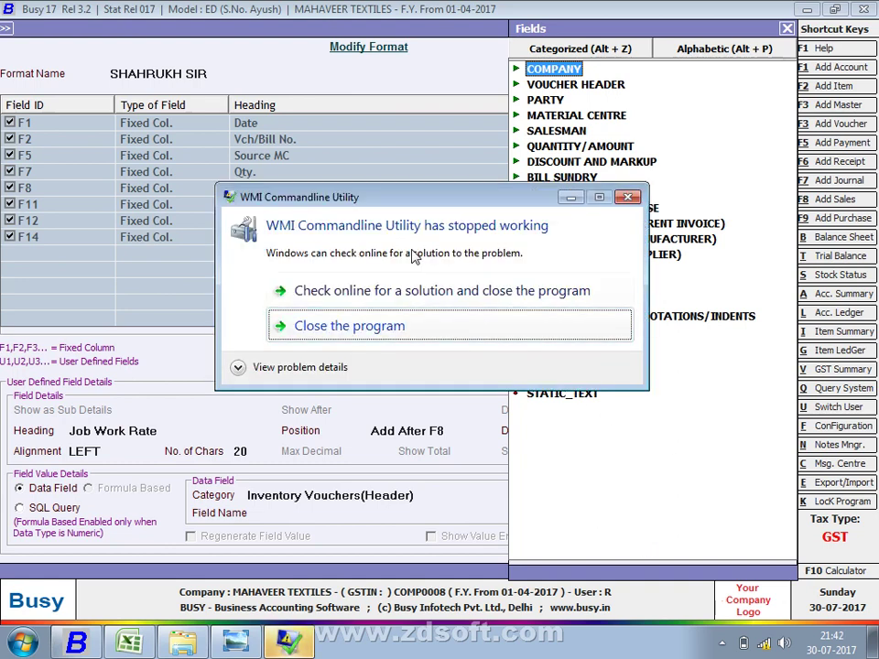
pyautogui.click(627, 197)
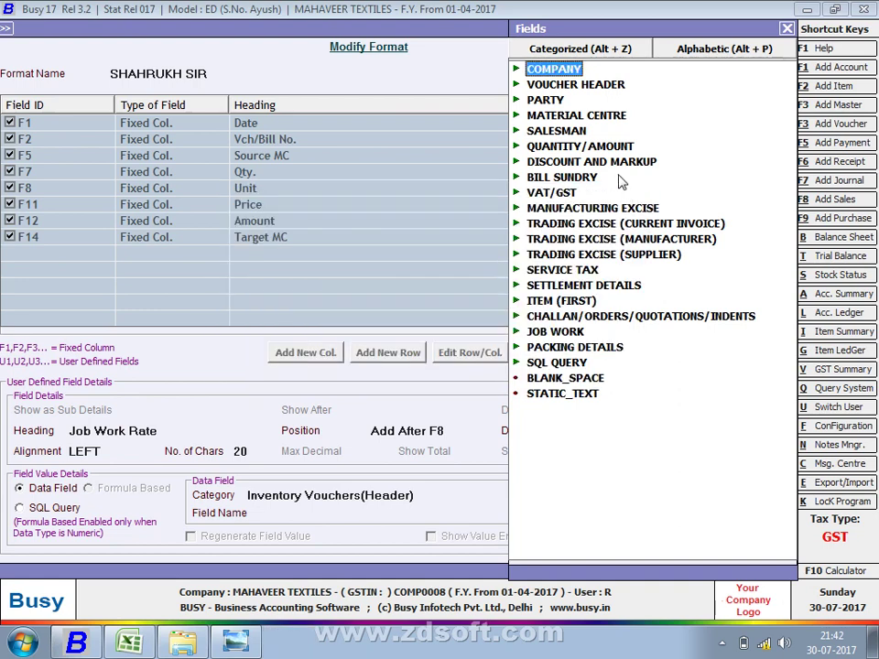
# Expand the BILL SUNDRY field group and highlight the BS1_AMOUNT field
pyautogui.click(569, 180)
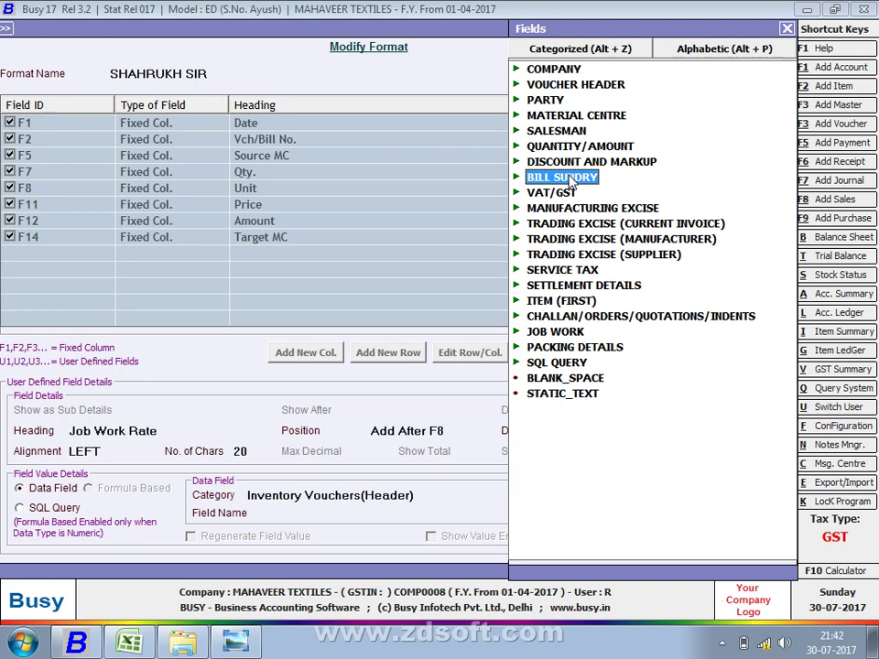
pyautogui.doubleClick(569, 179)
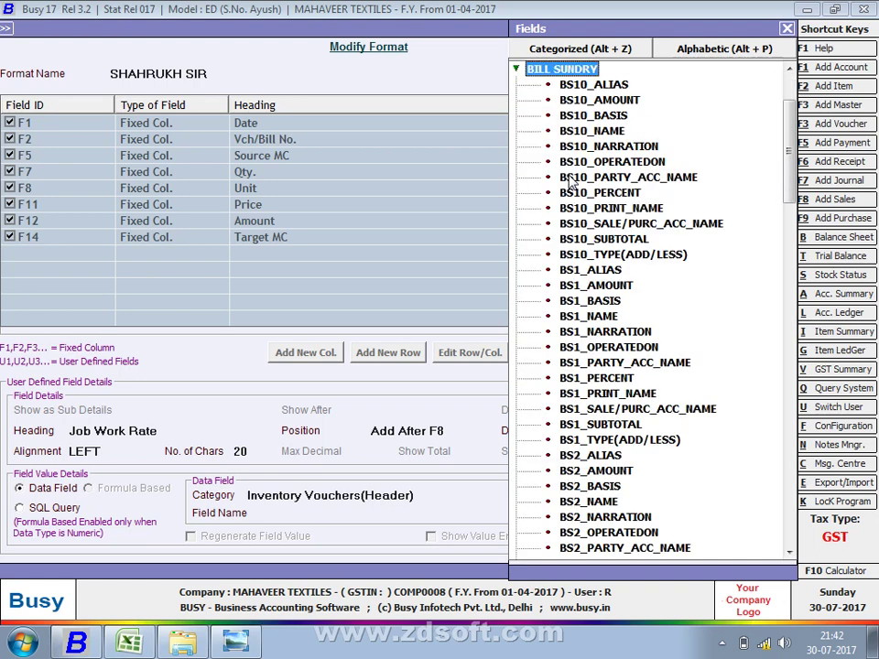
pyautogui.press('Down')
pyautogui.press('Down')
pyautogui.press('Down')
pyautogui.press('Down')
pyautogui.press('Down')
pyautogui.press('Down')
pyautogui.press('Down')
pyautogui.press('Down')
pyautogui.press('Down')
pyautogui.press('Down')
pyautogui.press('Down')
pyautogui.press('Down')
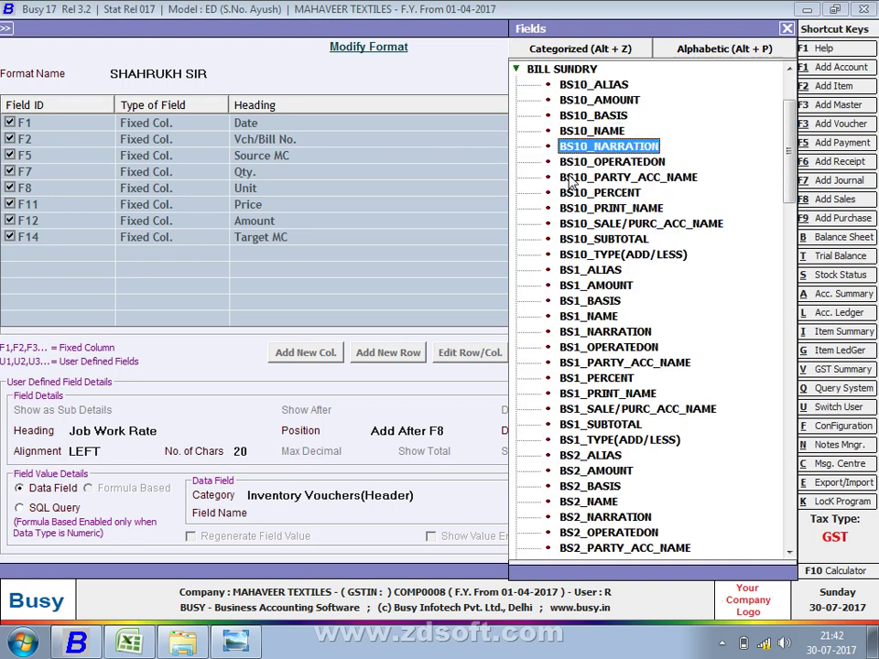
pyautogui.press('Down')
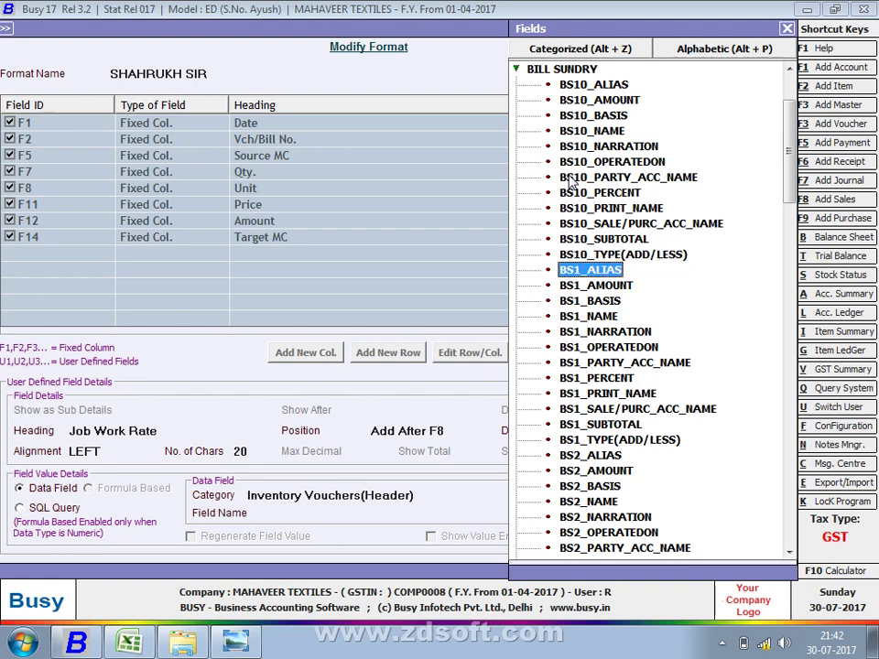
pyautogui.press('Down')
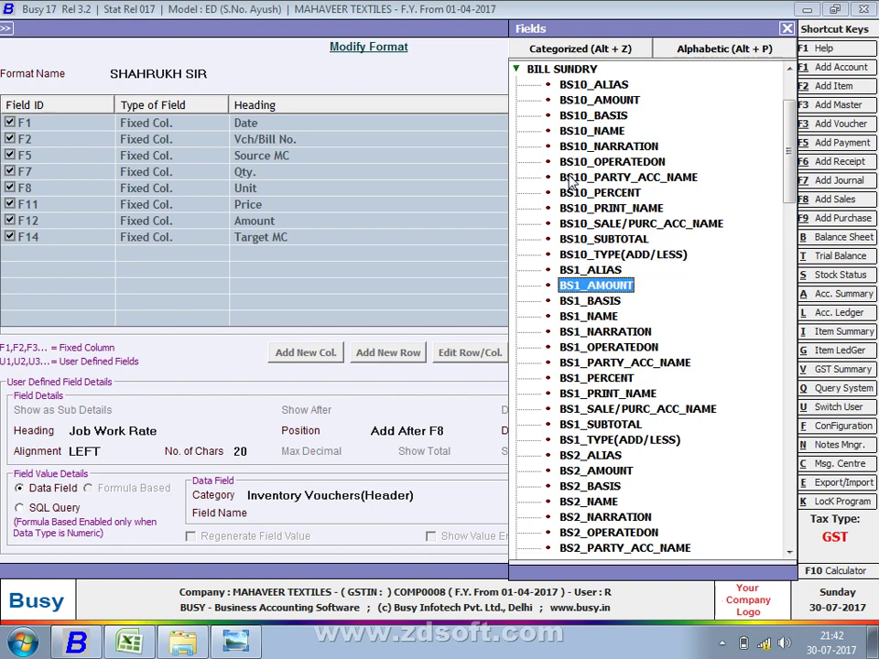
pyautogui.press('Down')
pyautogui.press('Down')
pyautogui.press('Down')
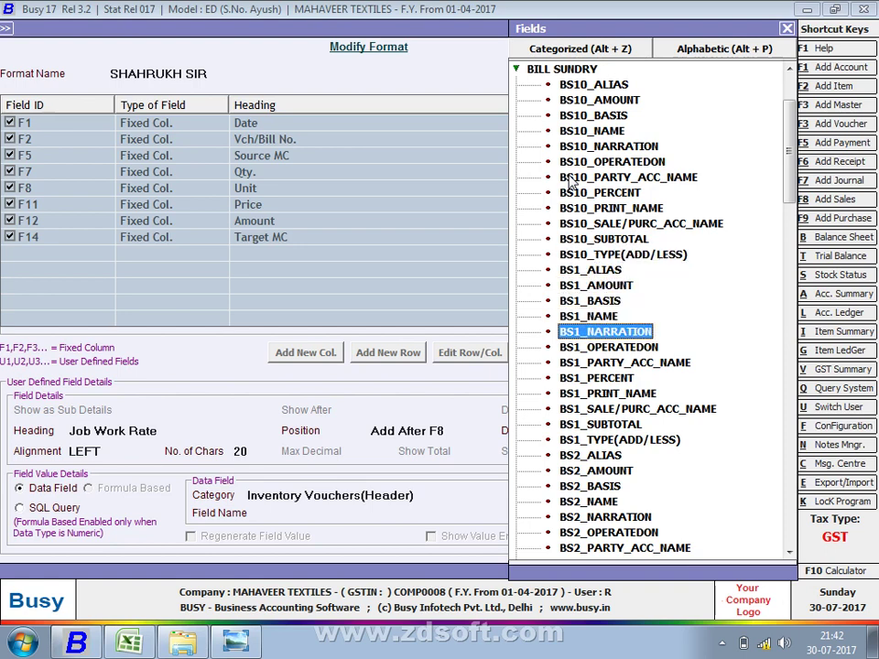
pyautogui.press('Up')
pyautogui.press('Up')
pyautogui.press('Up')
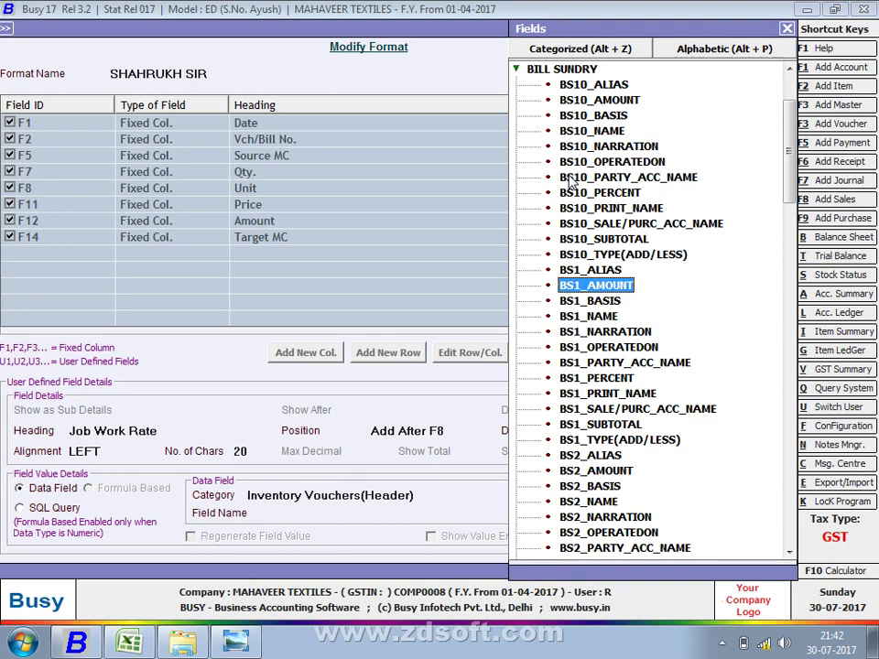
# Reopen the 18-04-2017 stock transfer voucher to compare its bill sundry with the listed fields
pyautogui.hotkey('ctrl', 'alt', 't')
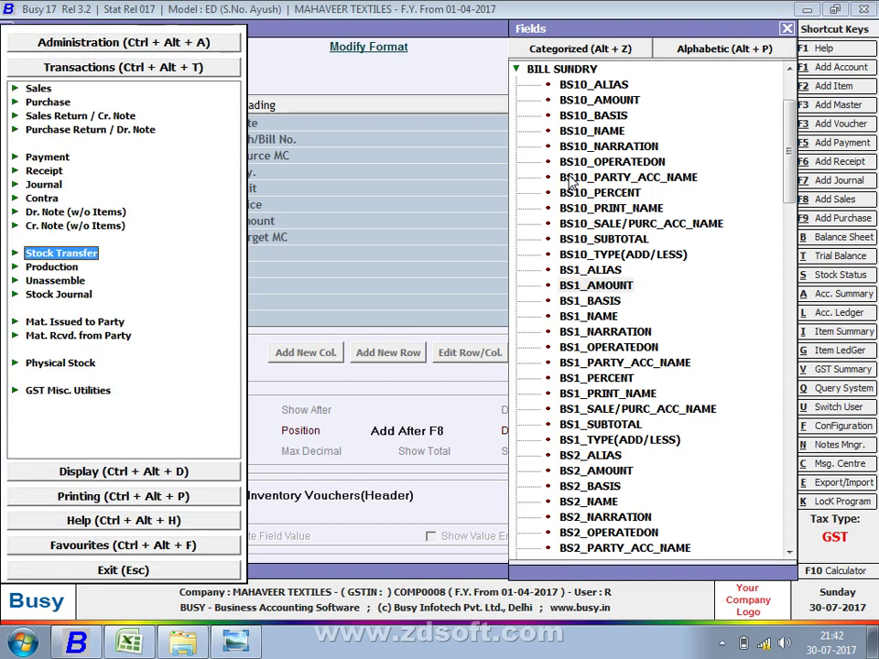
pyautogui.press('Return')
pyautogui.press('Down')
pyautogui.press('Return')
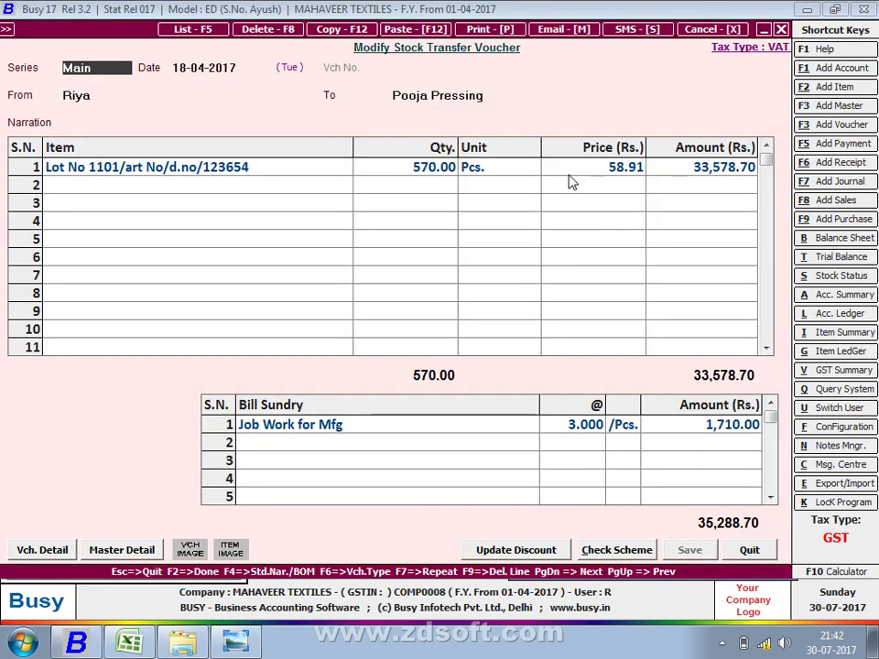
# View the master of the Job Work for Mfg bill sundry and check the row's rate and amount in the voucher
pyautogui.click(405, 422)
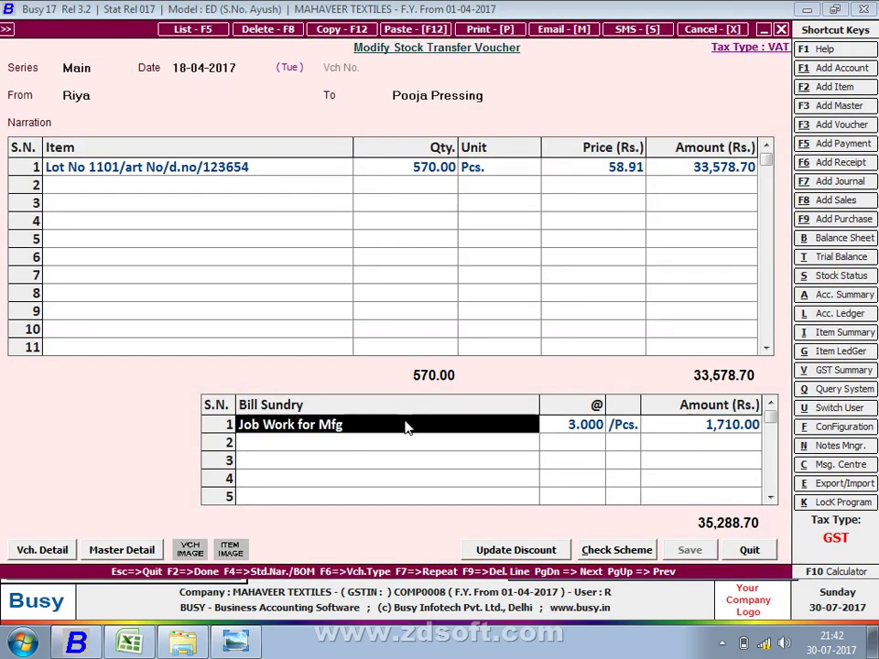
pyautogui.doubleClick(405, 423)
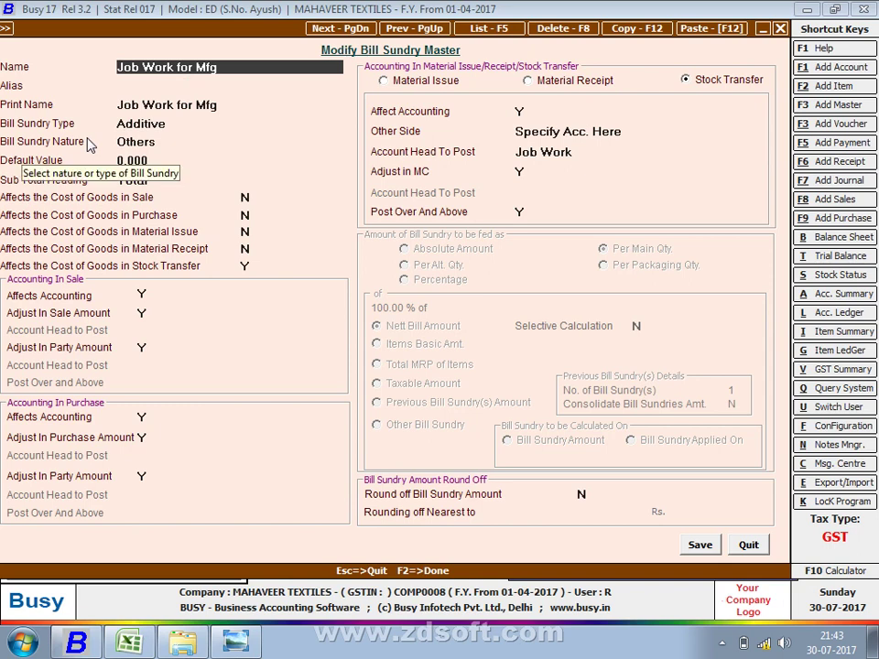
pyautogui.press('F2')
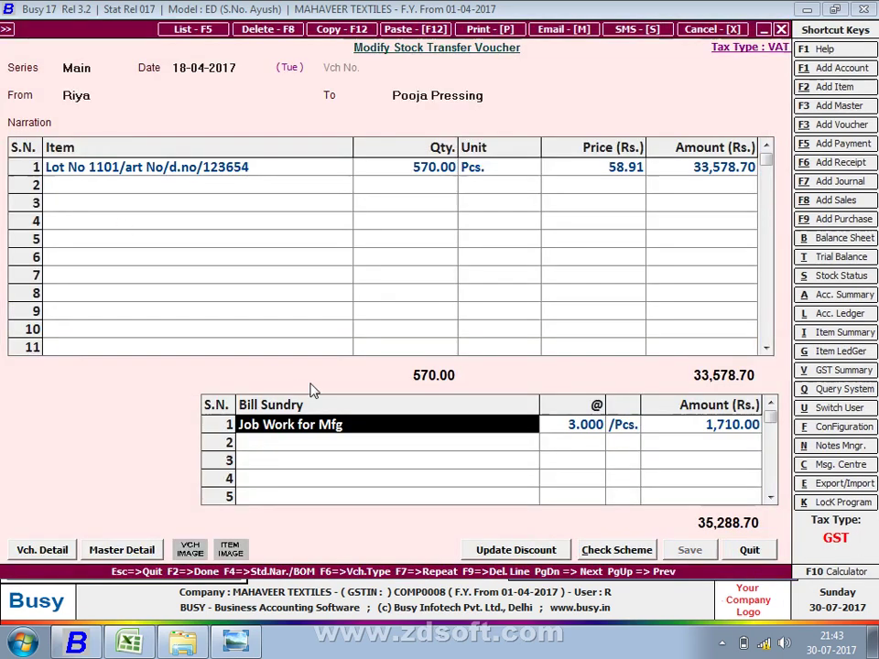
pyautogui.press('Return')
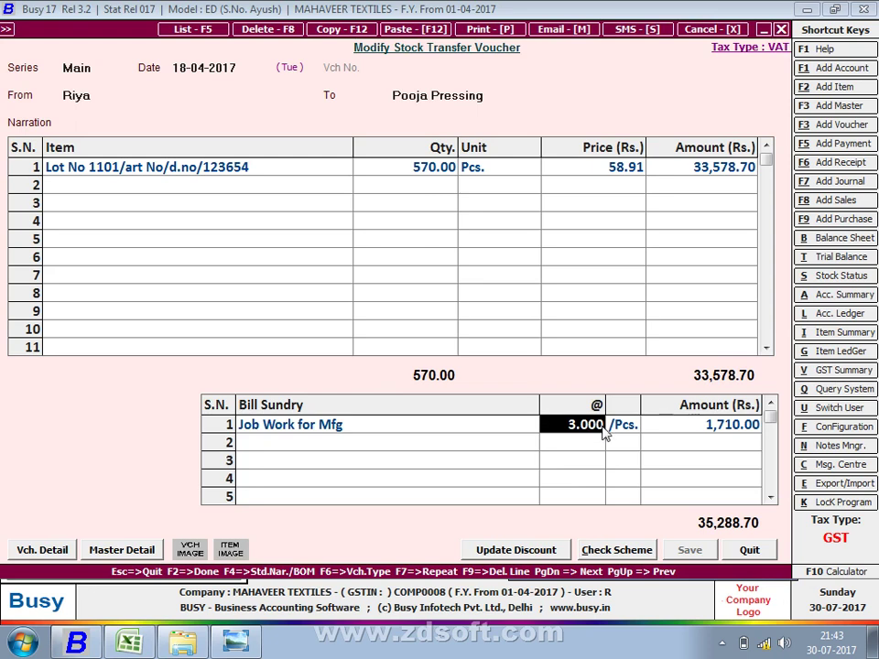
pyautogui.press('Return')
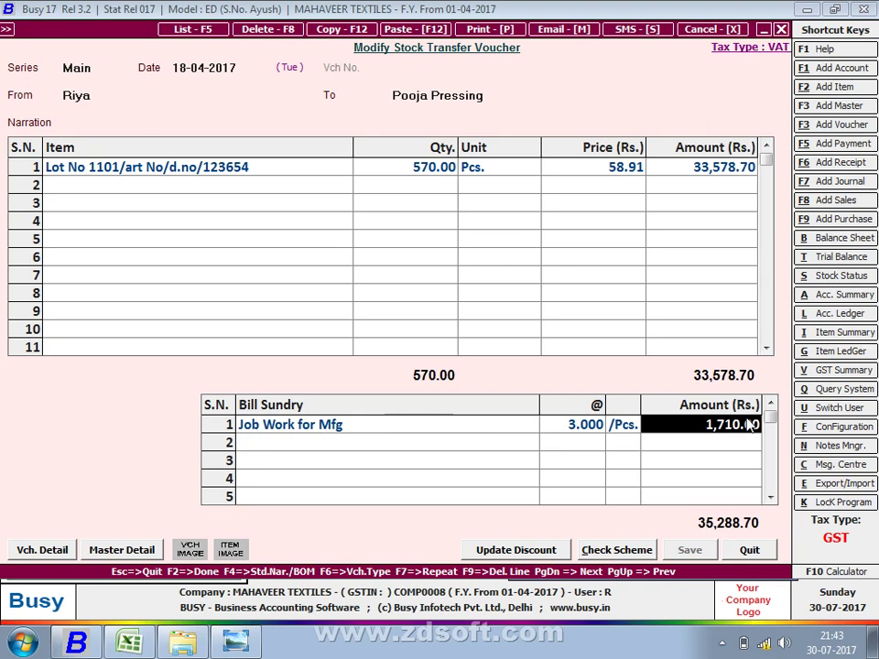
# Recheck the report layout in photo IMG_20170509_205718.jpg, return to Busy and quit the stock transfer voucher
pyautogui.hotkey('alt', 'Tab')
pyautogui.hotkey('alt', 'Tab')
pyautogui.hotkey('alt', 'Tab')
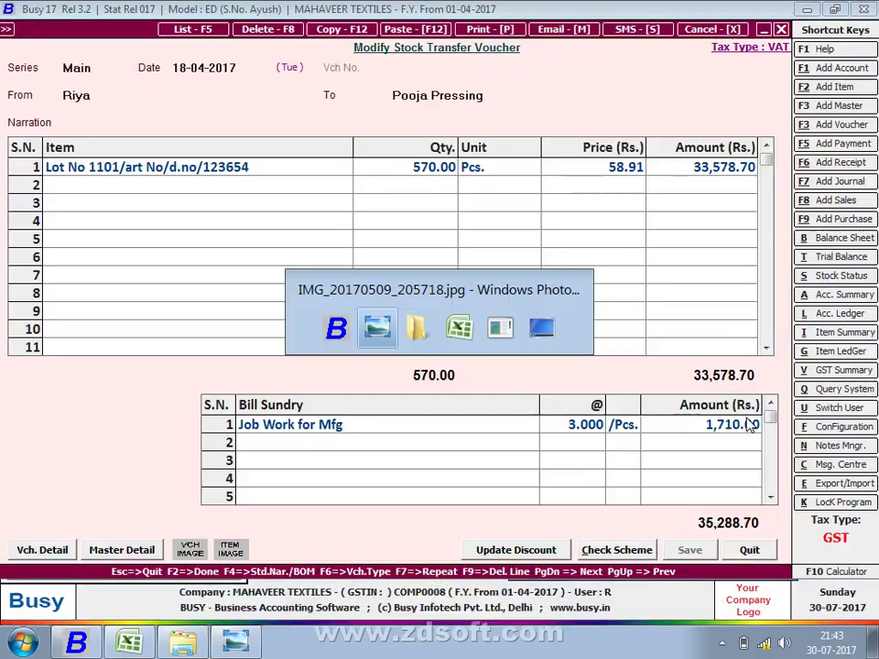
pyautogui.hotkey('alt', 'Tab')
pyautogui.hotkey('alt', 'Tab')
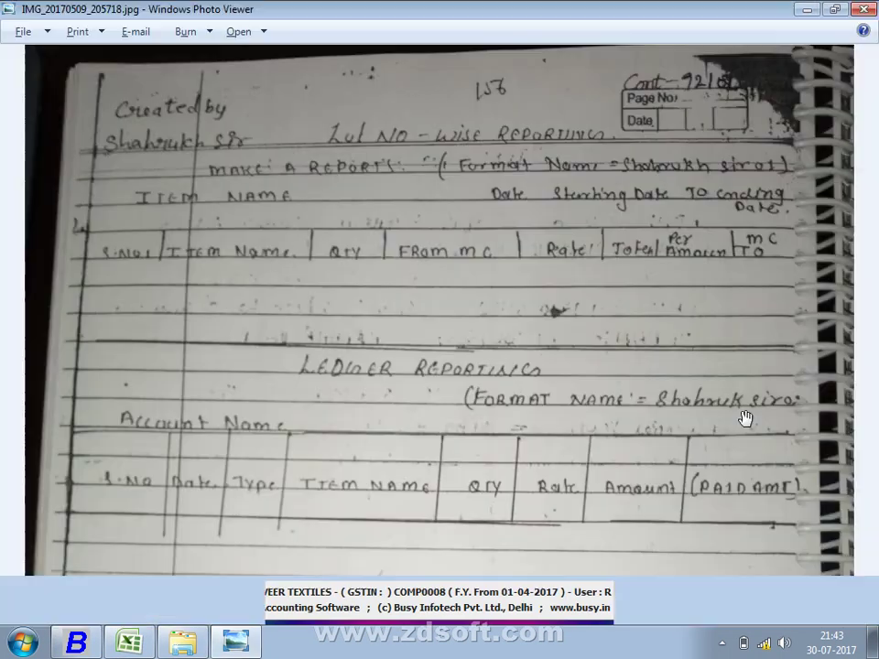
pyautogui.hotkey('alt', 'Tab')
pyautogui.press('Escape')
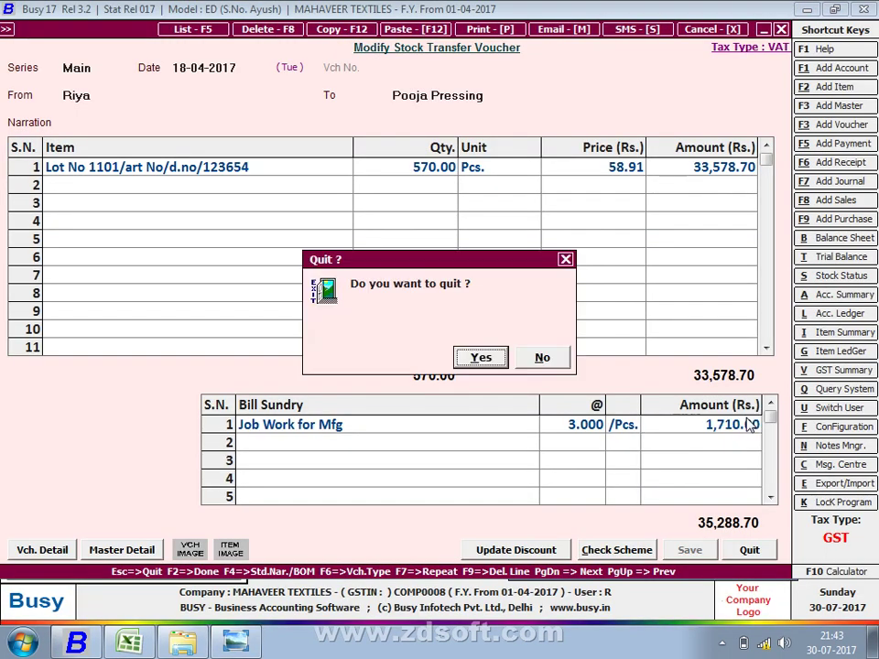
pyautogui.press('Return')
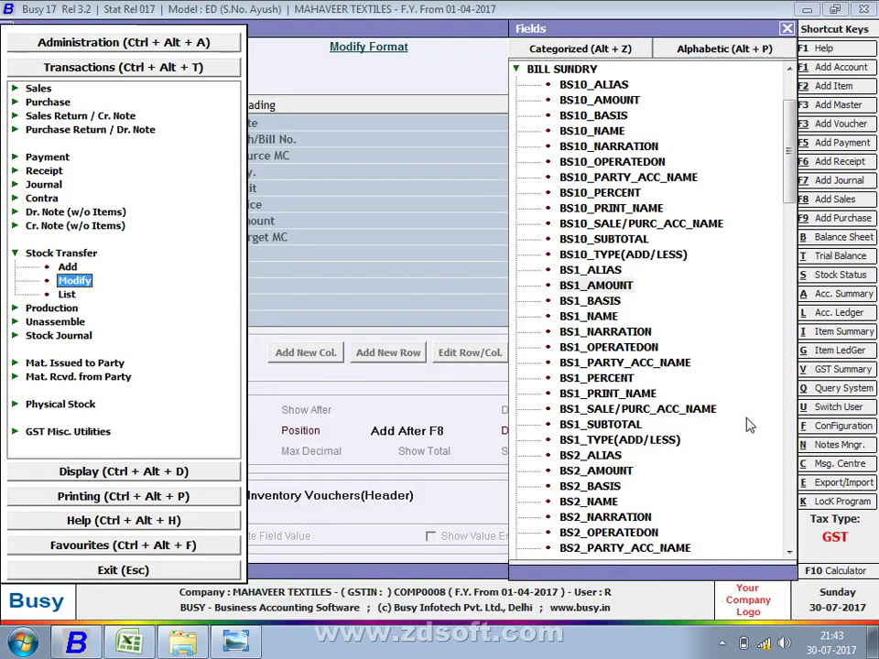
# Return to the bill sundry field list and assign BS1_PERCENT as the data field of the Job Work Rate column
pyautogui.press('Escape')
pyautogui.press('Escape')
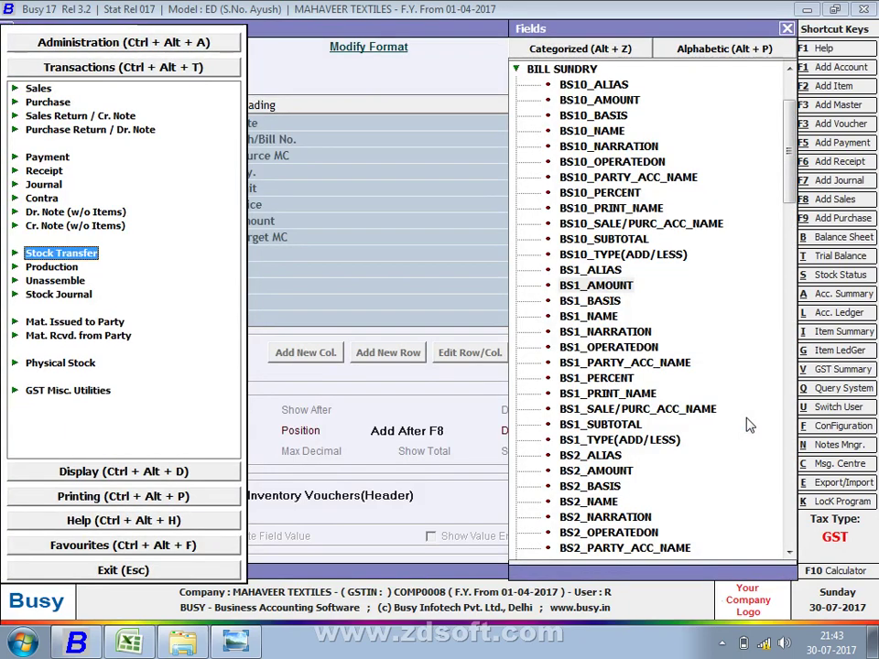
pyautogui.press('Escape')
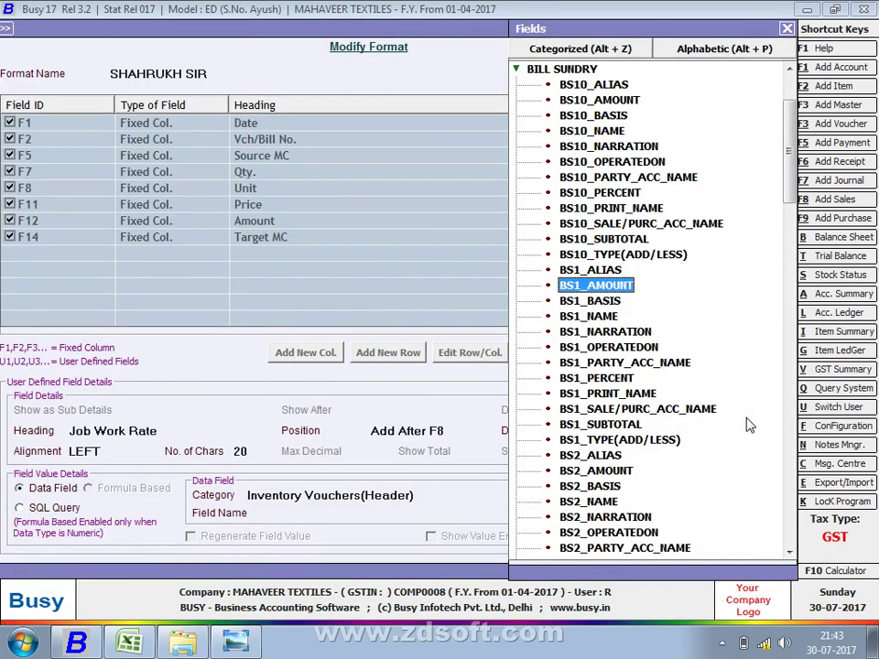
pyautogui.press('Down')
pyautogui.press('Down')
pyautogui.press('Down')
pyautogui.press('Down')
pyautogui.press('Down')
pyautogui.press('Down')
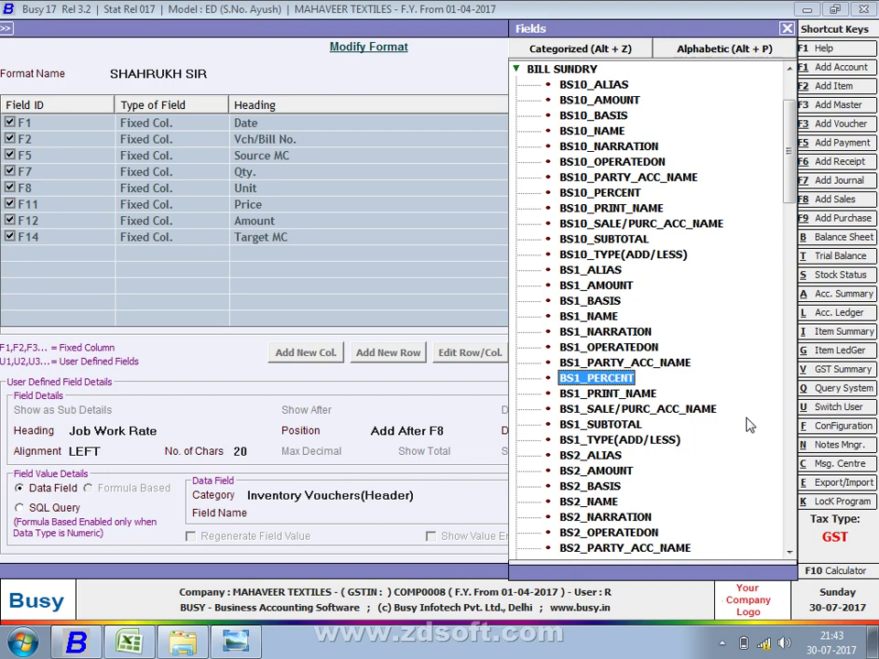
pyautogui.press('Return')
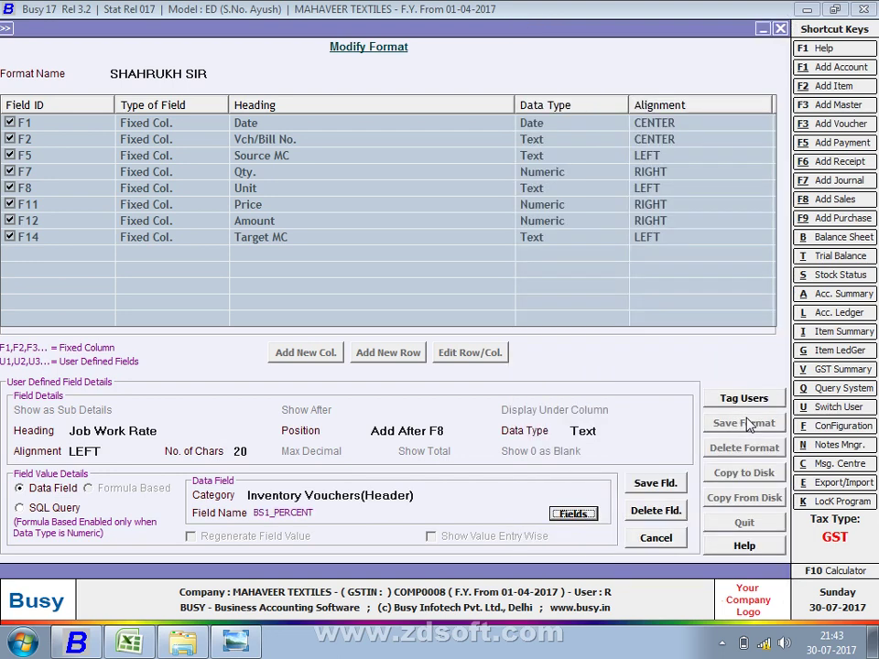
# Save the Job Work Rate field and save the modified report format
pyautogui.press('F2')
pyautogui.press('Return')
pyautogui.click(748, 423)
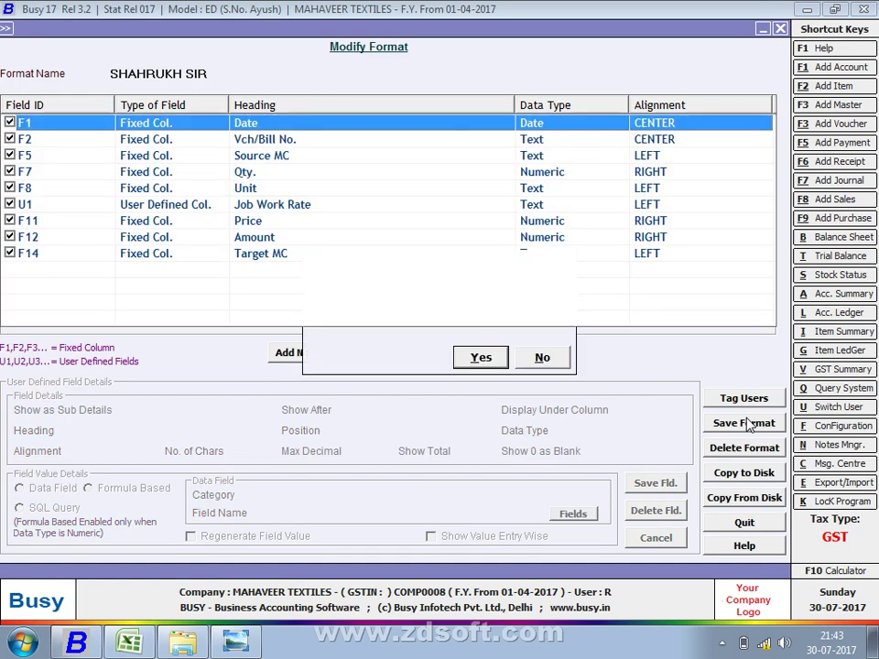
pyautogui.press('Return')
pyautogui.press('Return')
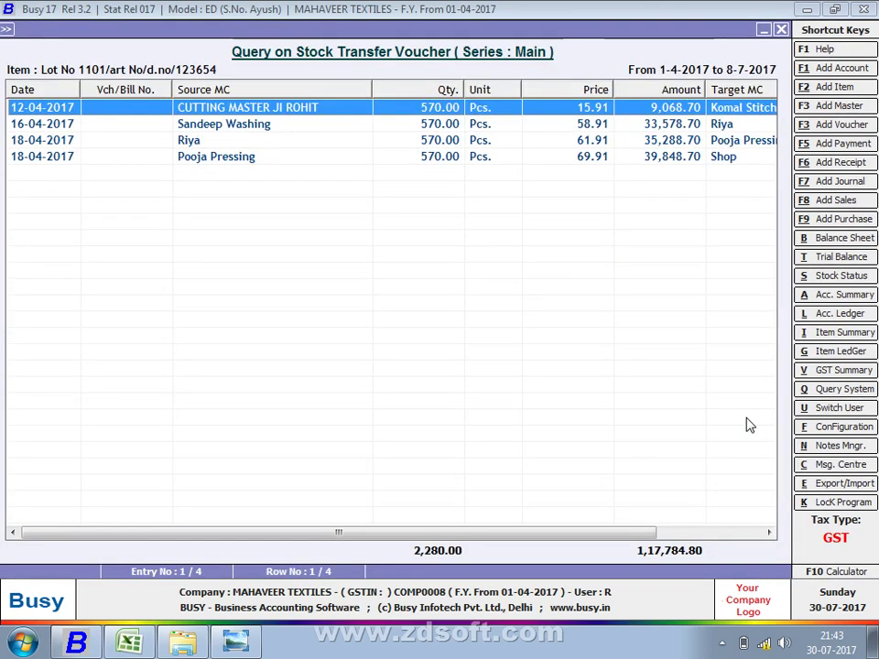
# Regenerate the stock transfer voucher query for the same item and period with the updated format
pyautogui.press('Escape')
pyautogui.press('Return')
pyautogui.press('Return')
pyautogui.press('Return')
pyautogui.press('Return')
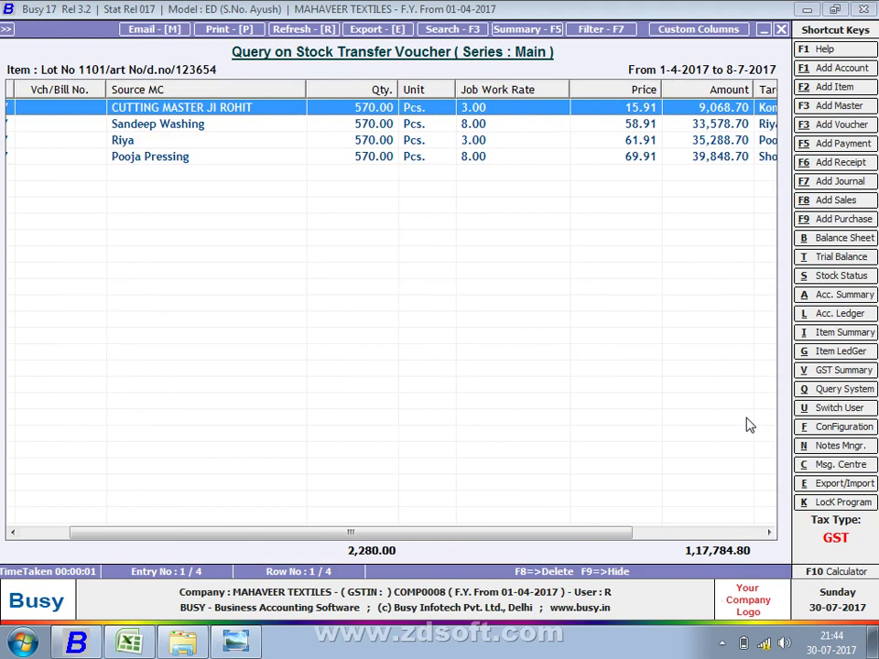
# Compare the bill sundry rate and amount in the 12-04-2017 stock transfer voucher with its report row
pyautogui.press('Return')
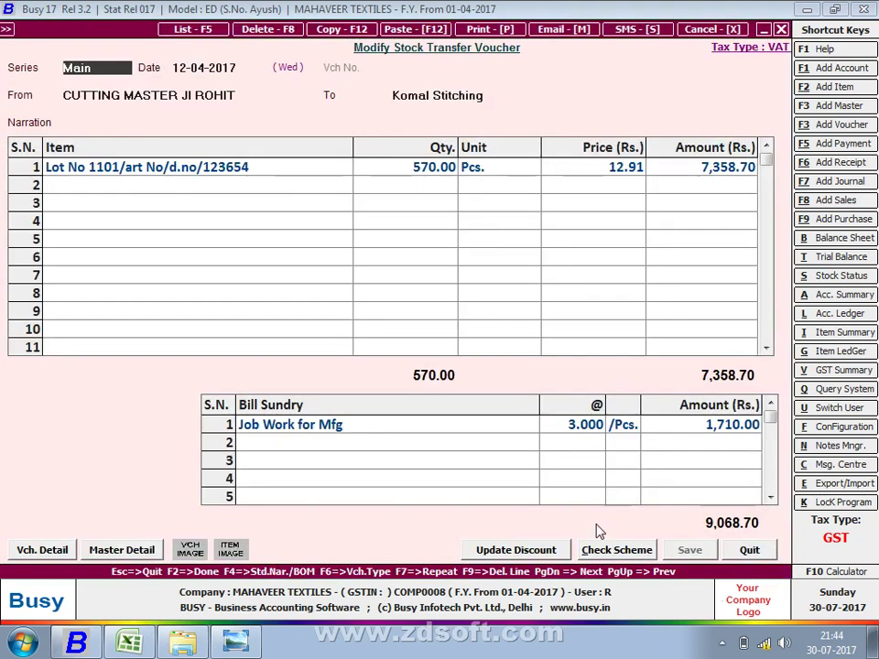
pyautogui.click(599, 424)
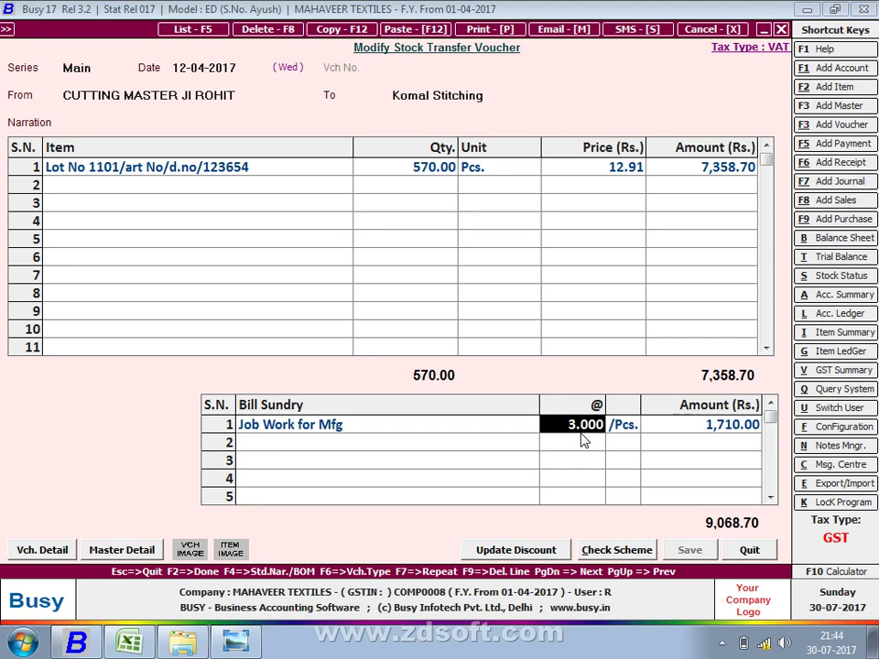
pyautogui.press('F2')
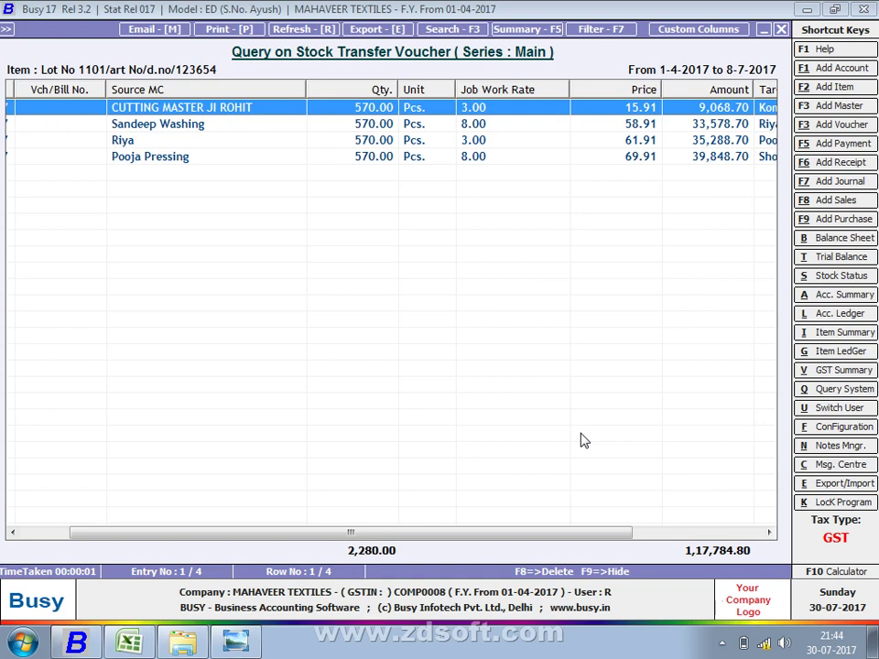
pyautogui.press('Return')
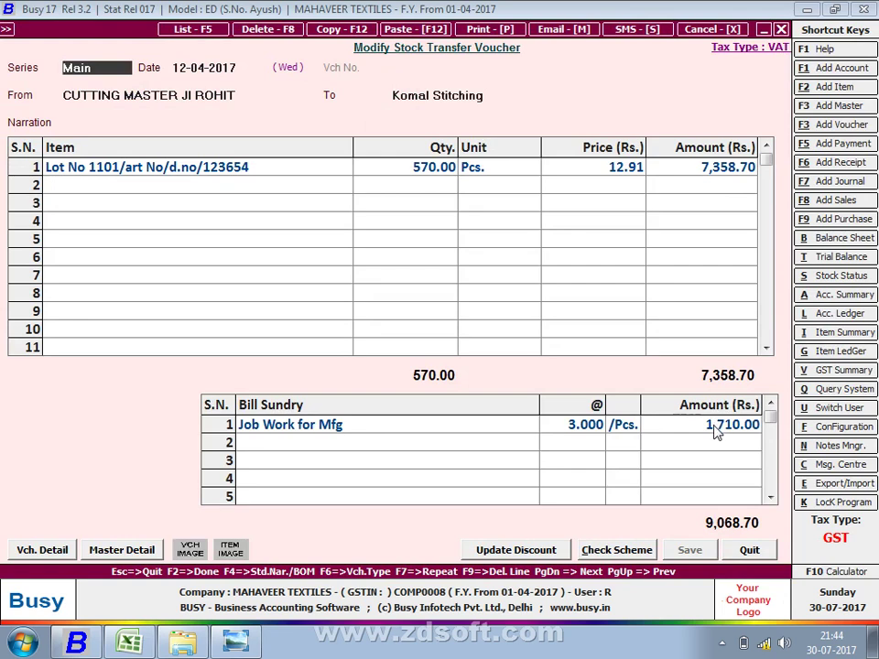
pyautogui.press('Escape')
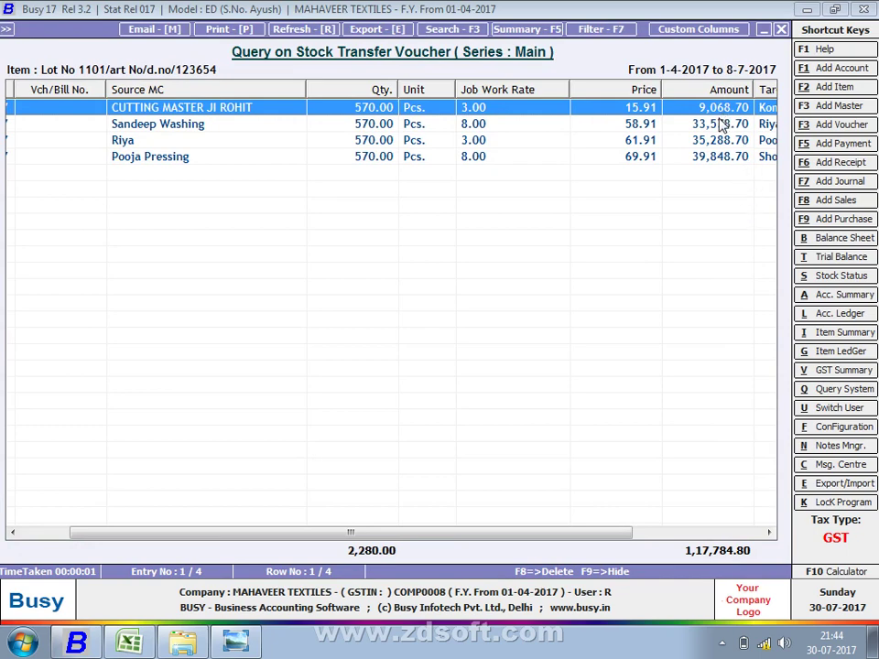
# Narrow the Job Work Rate and Price columns of the query report to fit more columns
pyautogui.press('F7')
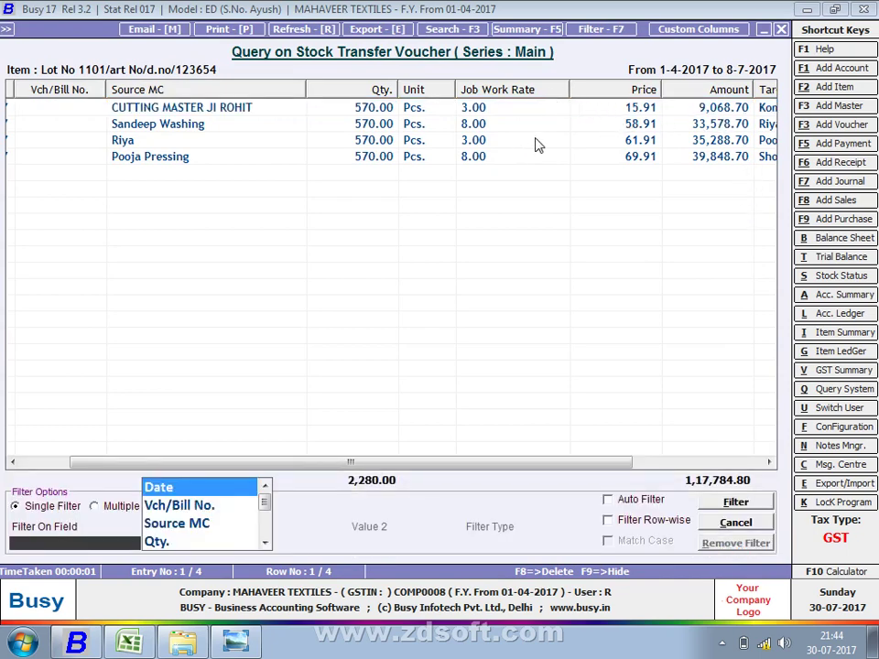
pyautogui.moveTo(569, 95); pyautogui.dragTo(538, 94)
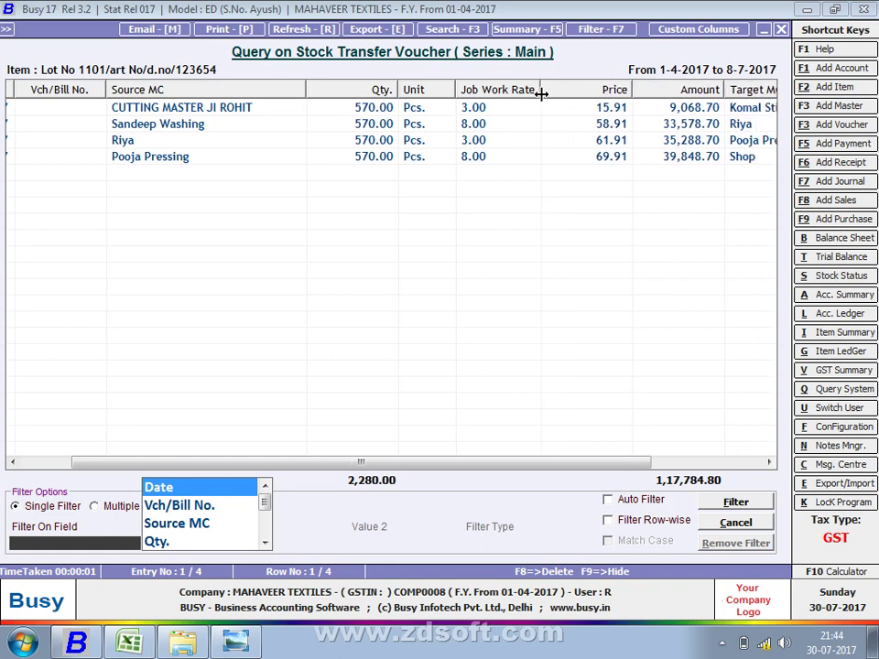
pyautogui.moveTo(630, 92); pyautogui.dragTo(595, 96)
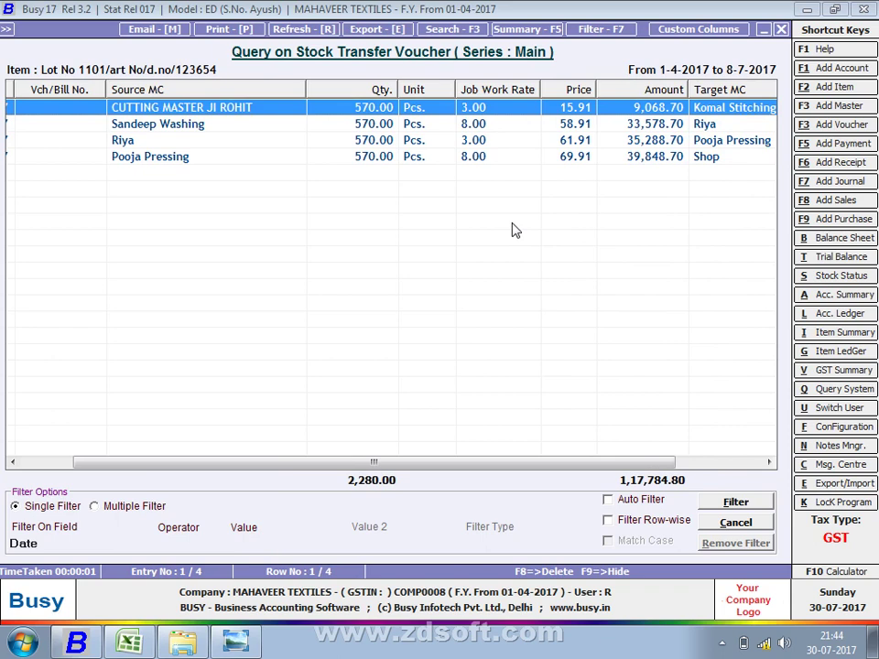
# Check the 12-04-2017 voucher's total against the report row, close the filter options and return to the report's first column
pyautogui.press('Return')
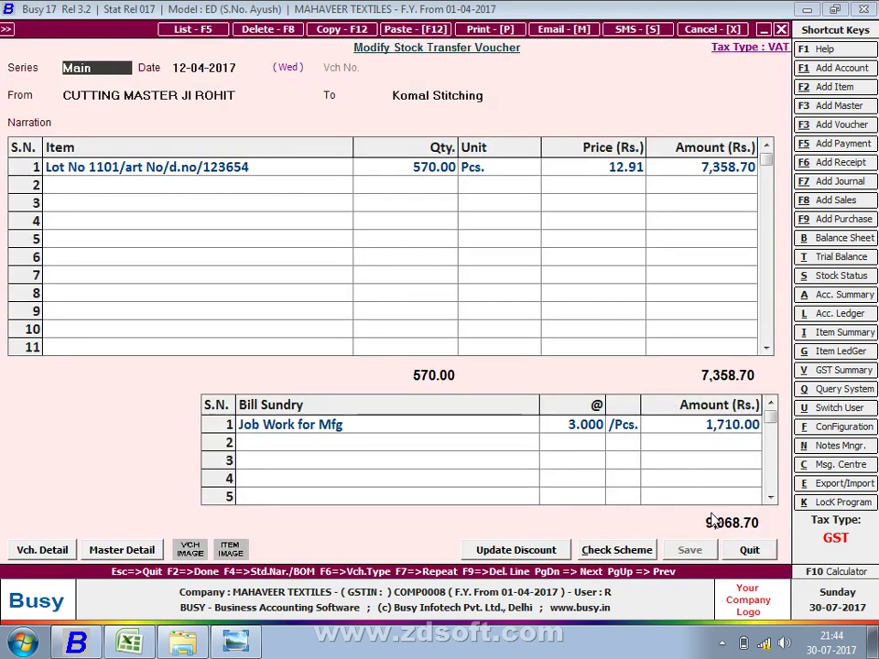
pyautogui.press('Escape')
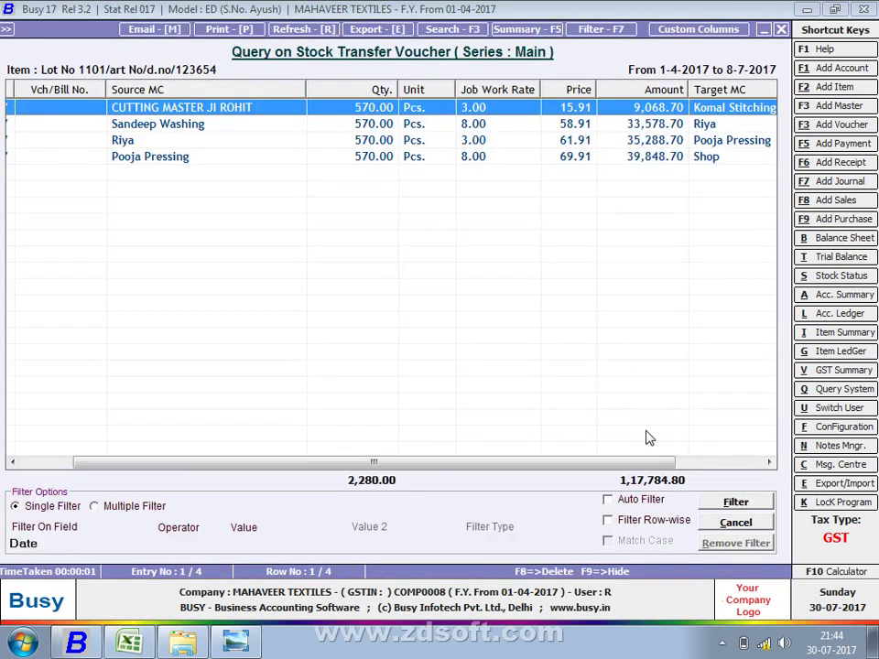
pyautogui.press('Escape')
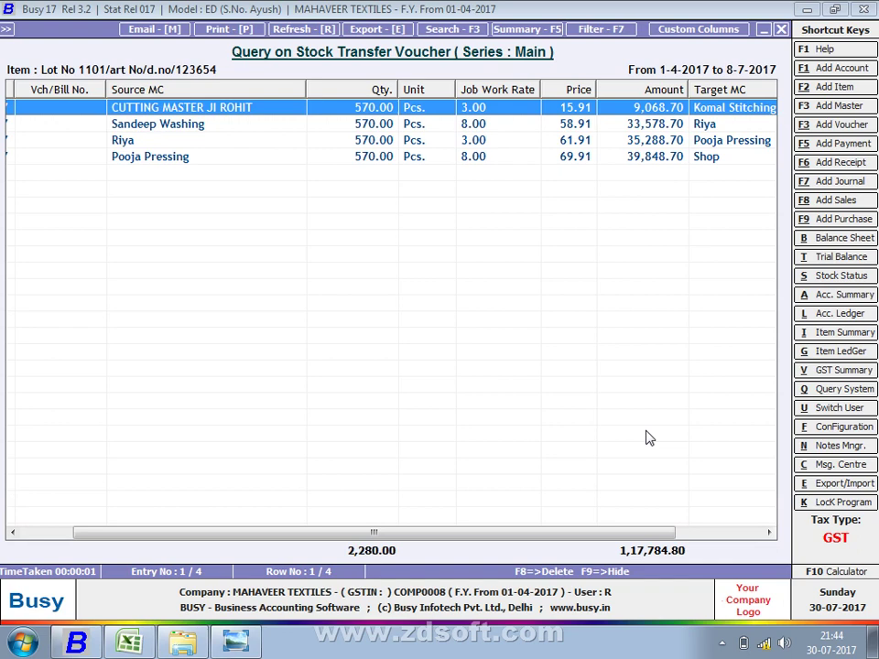
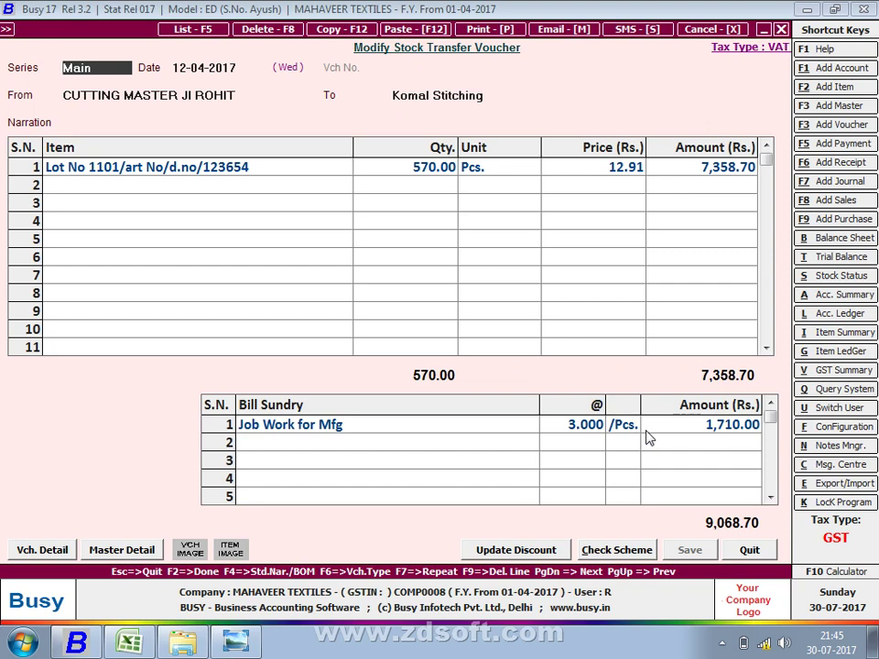
pyautogui.press('Escape')
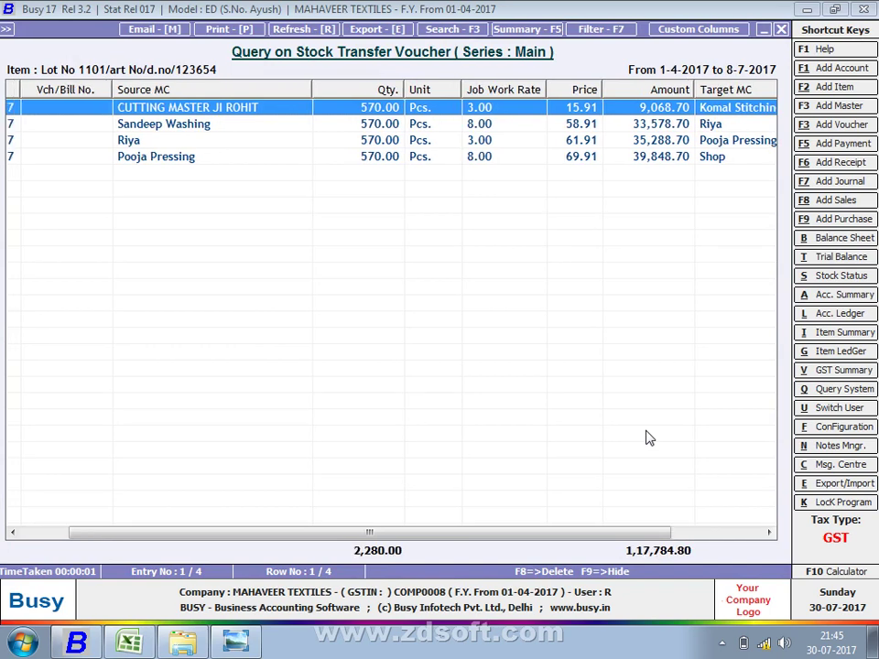
pyautogui.press('Home')
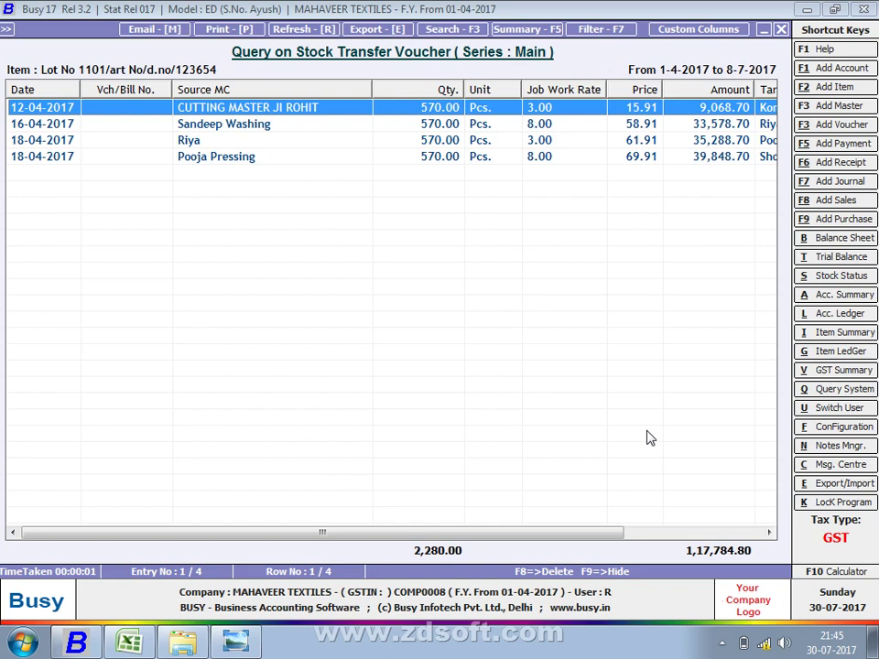
# Preview the report printout from Busy with the STANDARD header format, then close the preview and the print options
pyautogui.press('p')
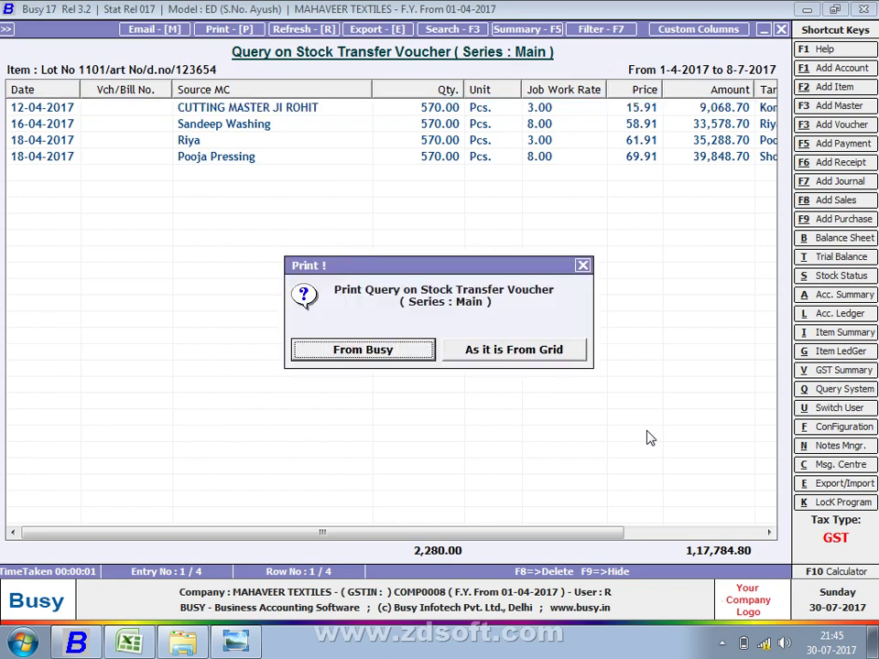
pyautogui.press('Return')
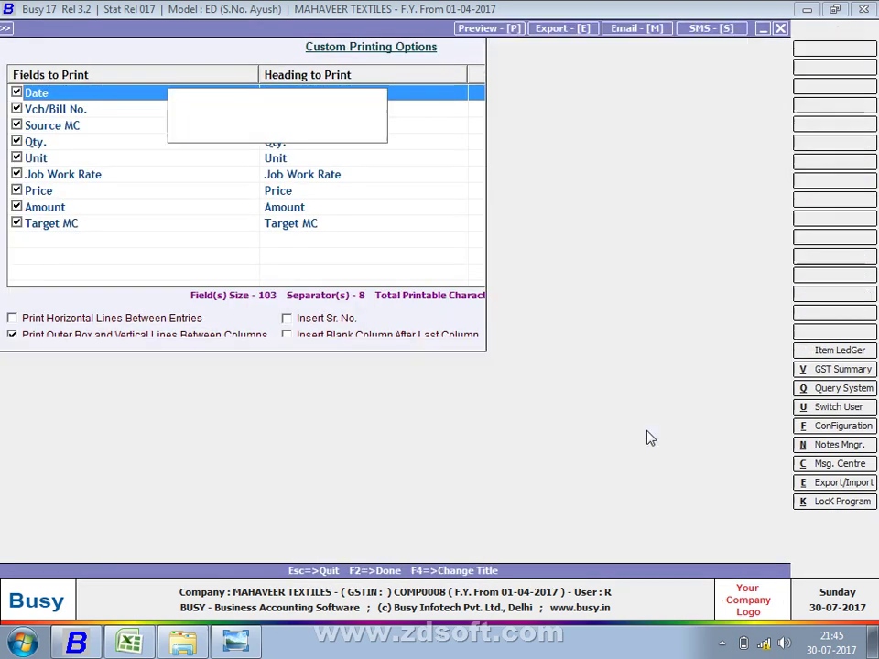
pyautogui.press('F2')
pyautogui.press('Return')
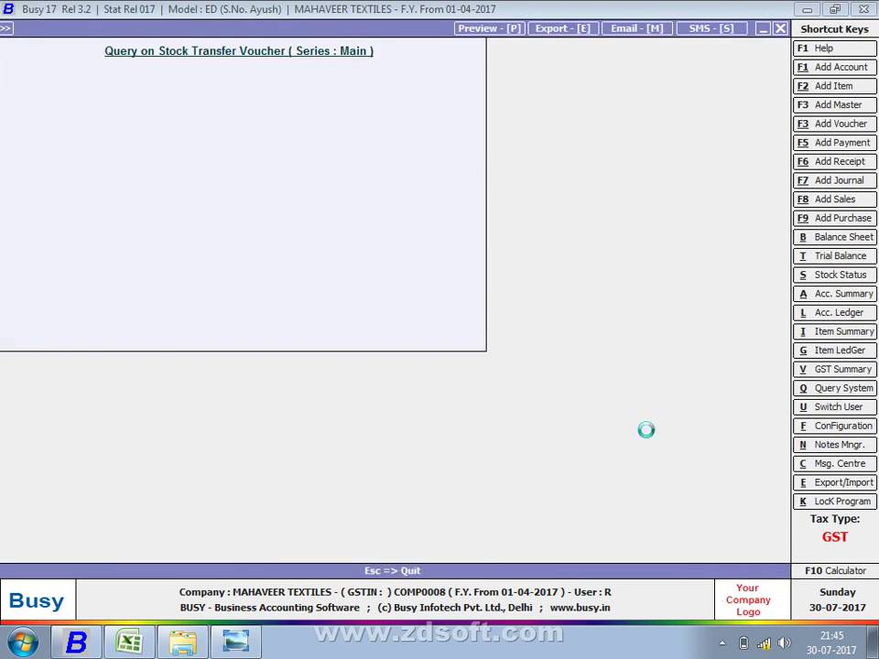
pyautogui.press('Return')
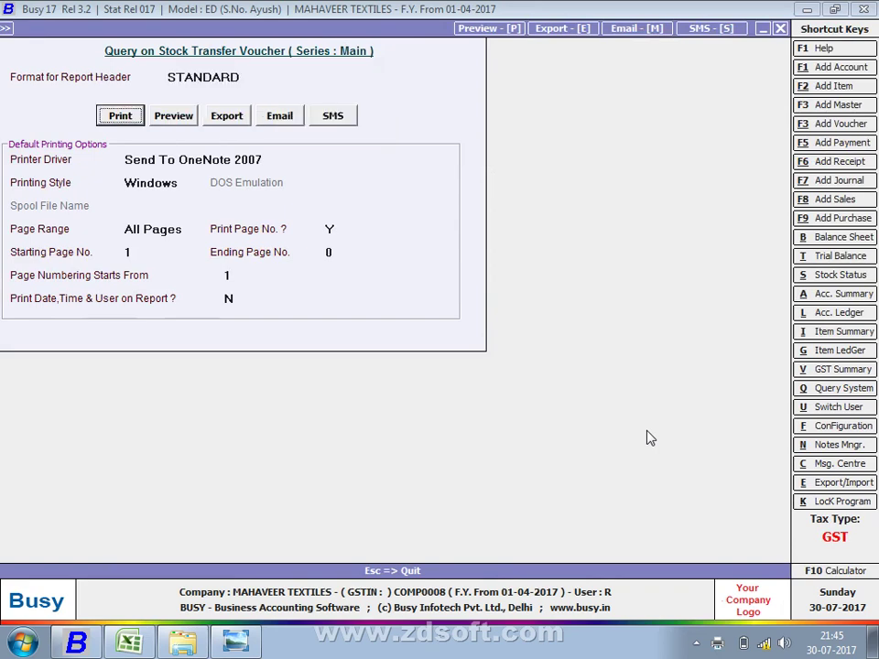
pyautogui.press('Right')
pyautogui.press('Return')
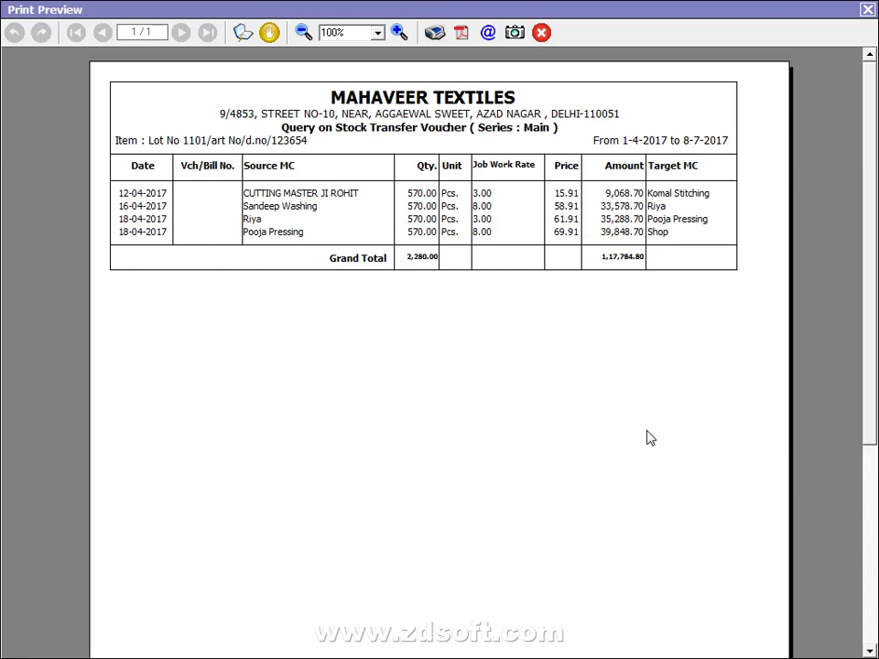
pyautogui.press('Escape')
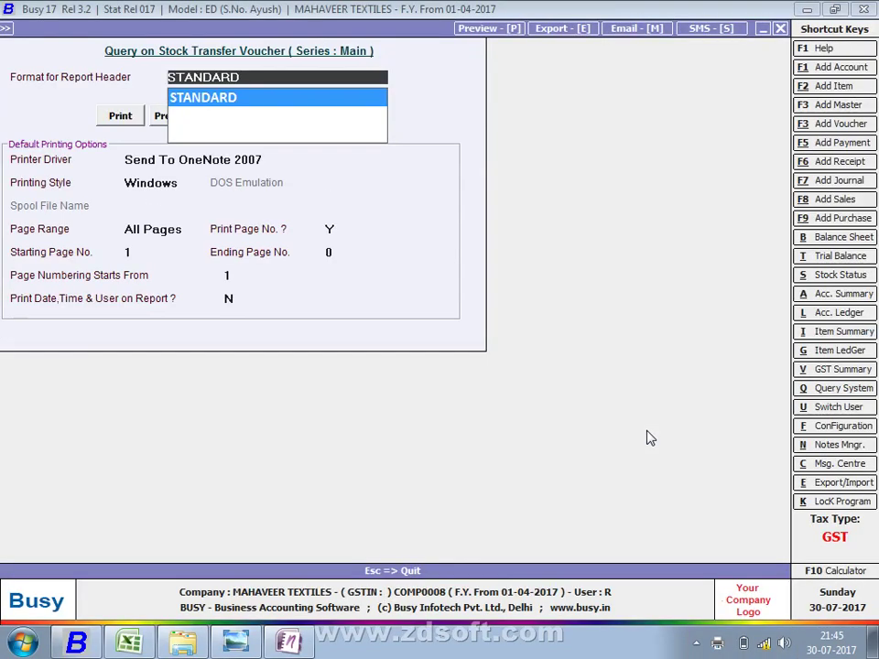
pyautogui.press('Escape')
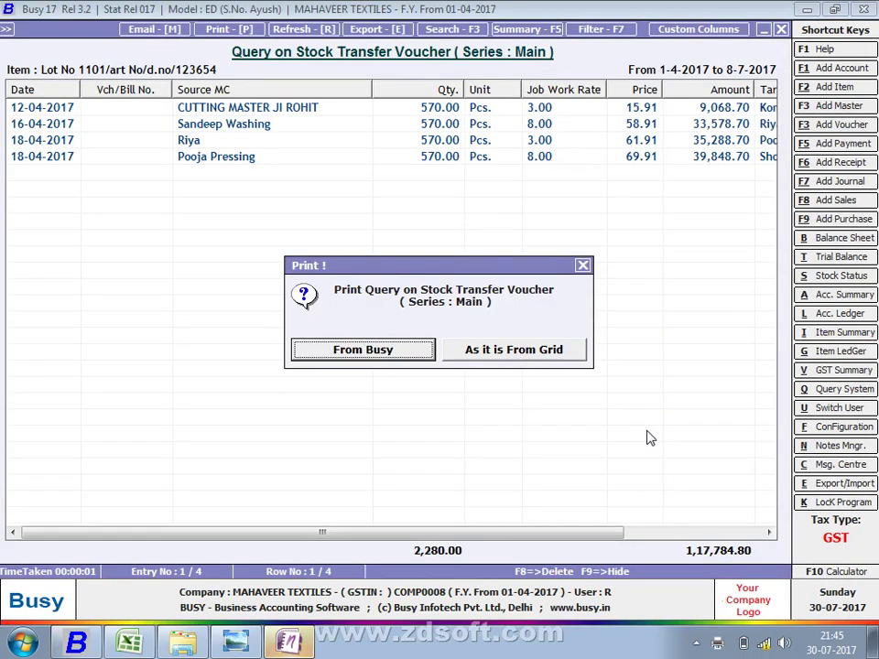
pyautogui.press('Escape')
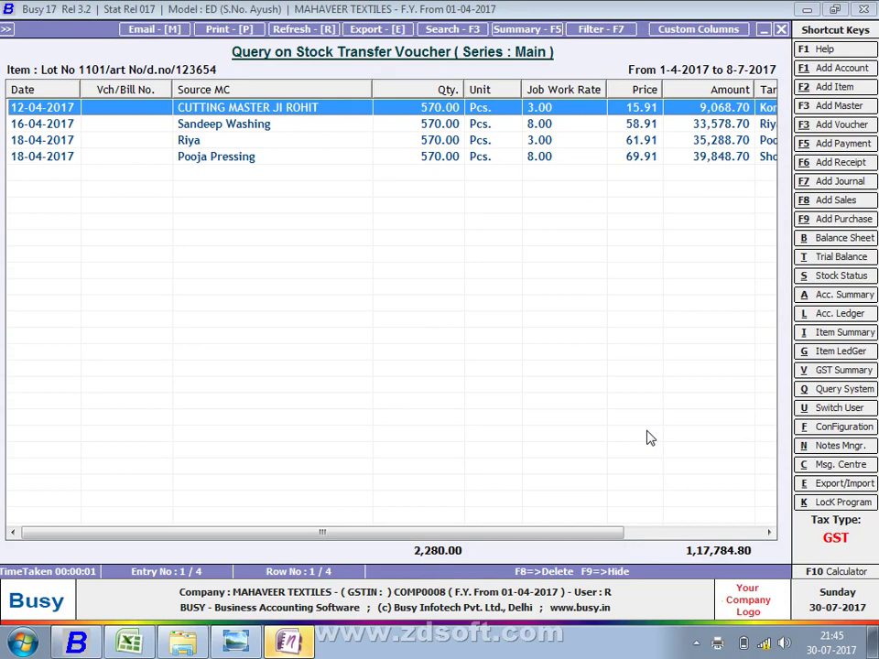
# Reopen the custom report format and start a new column with the heading Item Name
pyautogui.click(677, 31)
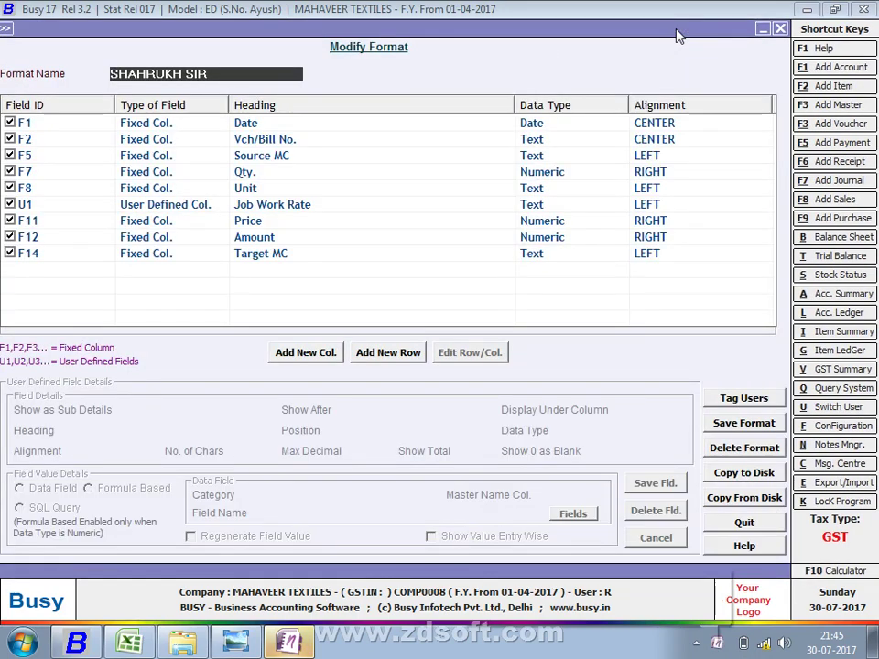
pyautogui.click(269, 139)
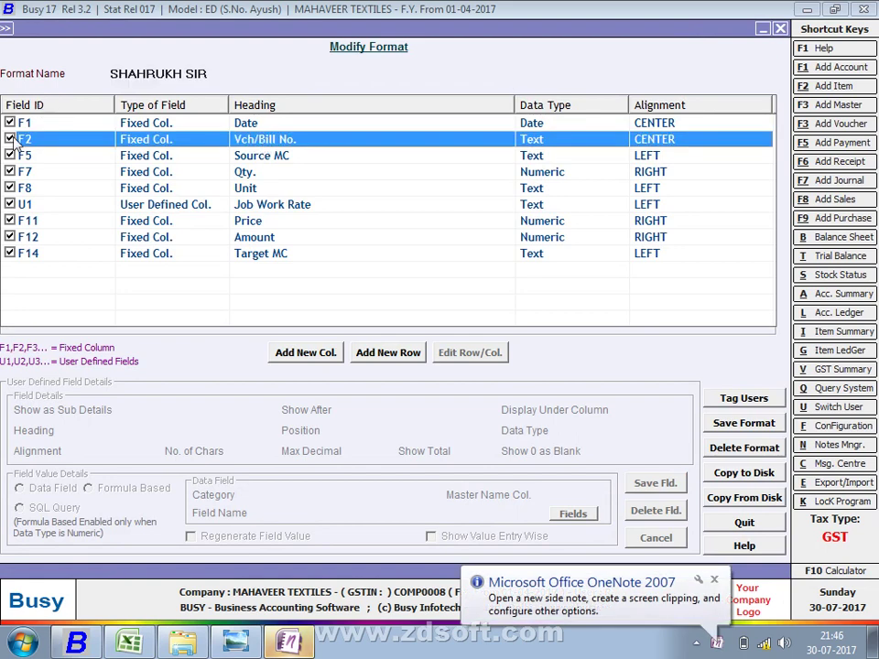
pyautogui.click(291, 356)
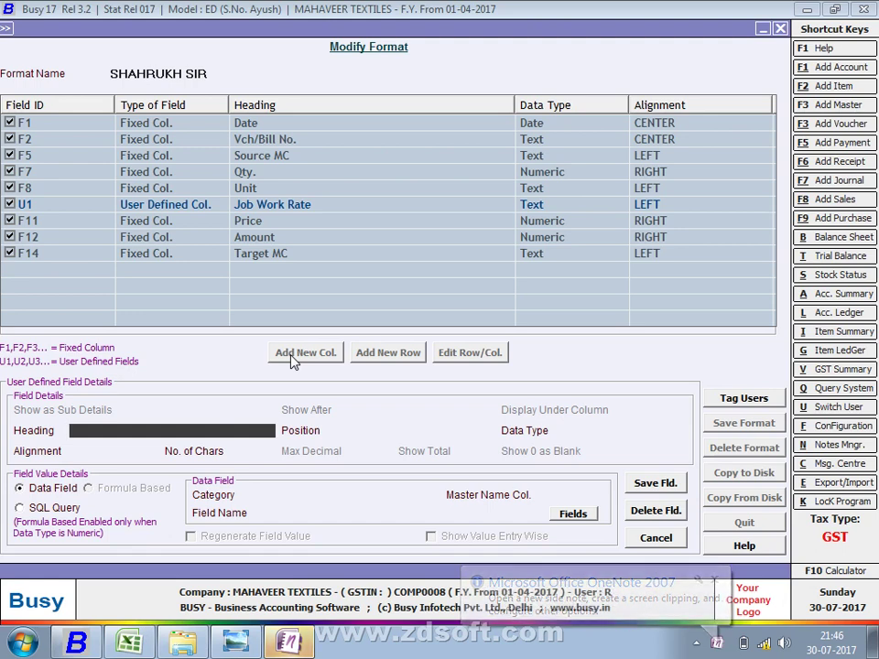
pyautogui.write('iten bo')
pyautogui.press('BackSpace')
pyautogui.press('BackSpace')
pyautogui.press('BackSpace')
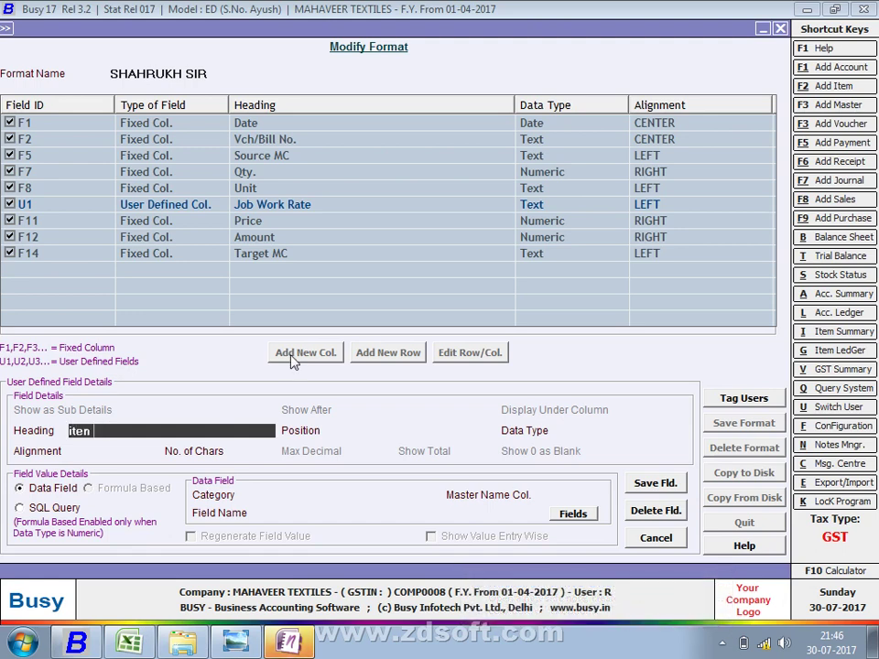
pyautogui.press('BackSpace')
pyautogui.write('m name')
pyautogui.press('Return')
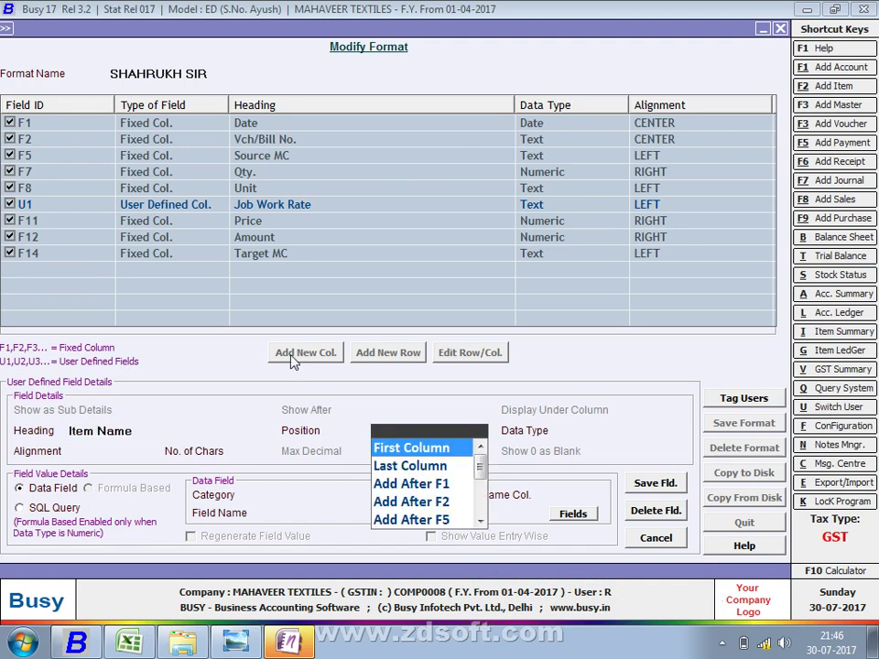
# Place the Item Name column after F2 as a left-aligned text column of 20 characters, filled from a data field
pyautogui.press('Down')
pyautogui.press('Down')
pyautogui.press('Down')
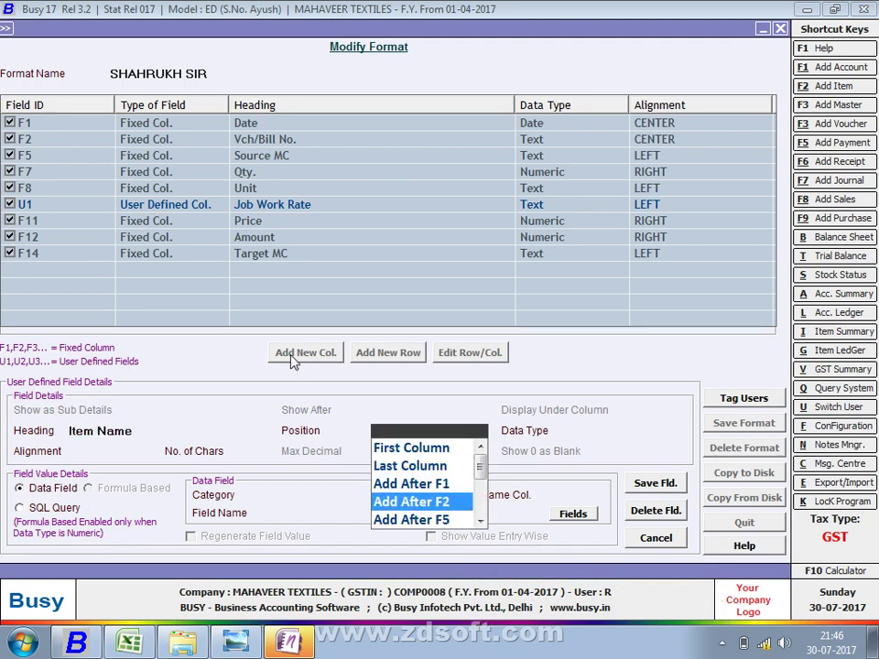
pyautogui.press('Return')
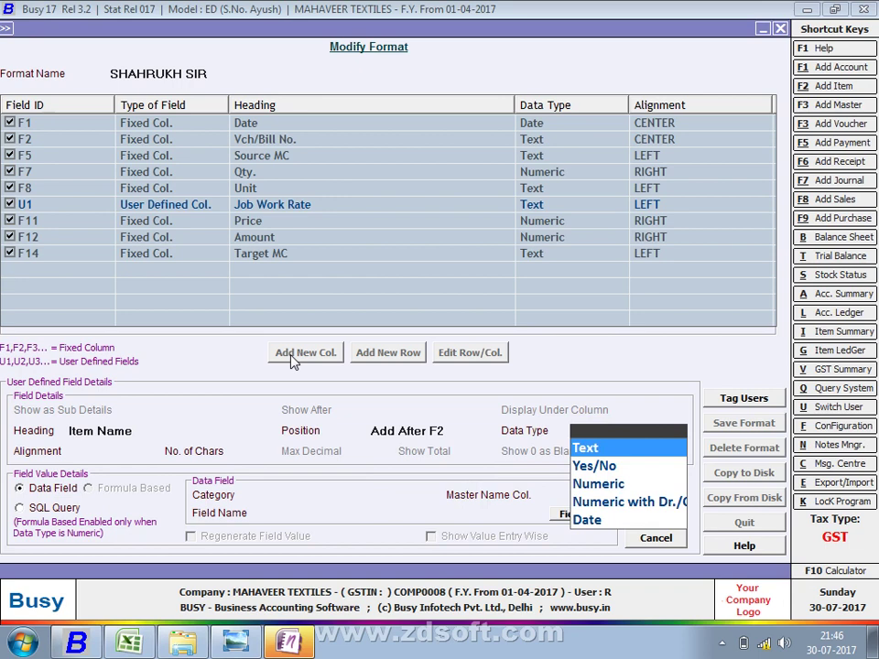
pyautogui.press('Return')
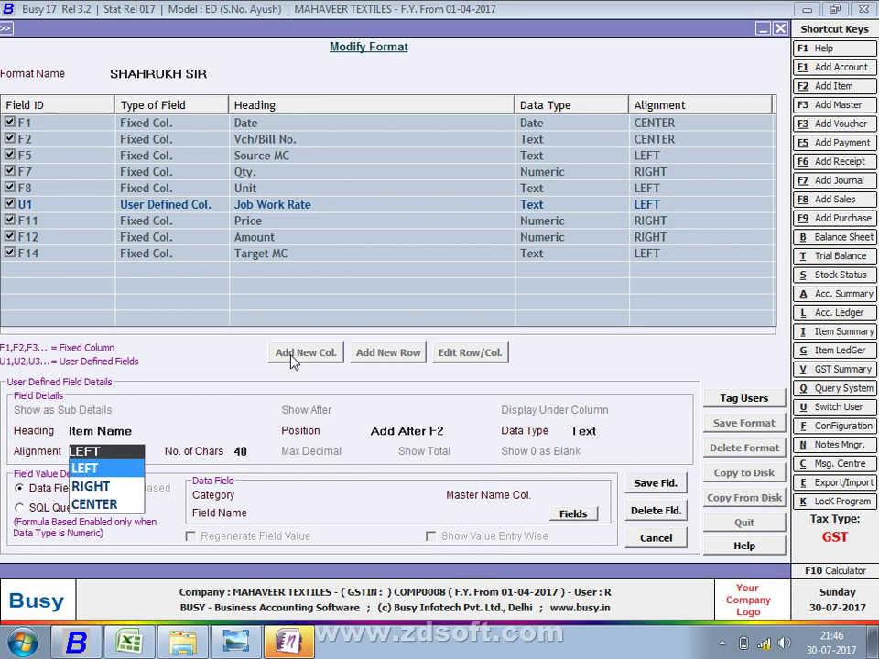
pyautogui.press('Return')
pyautogui.write('20')
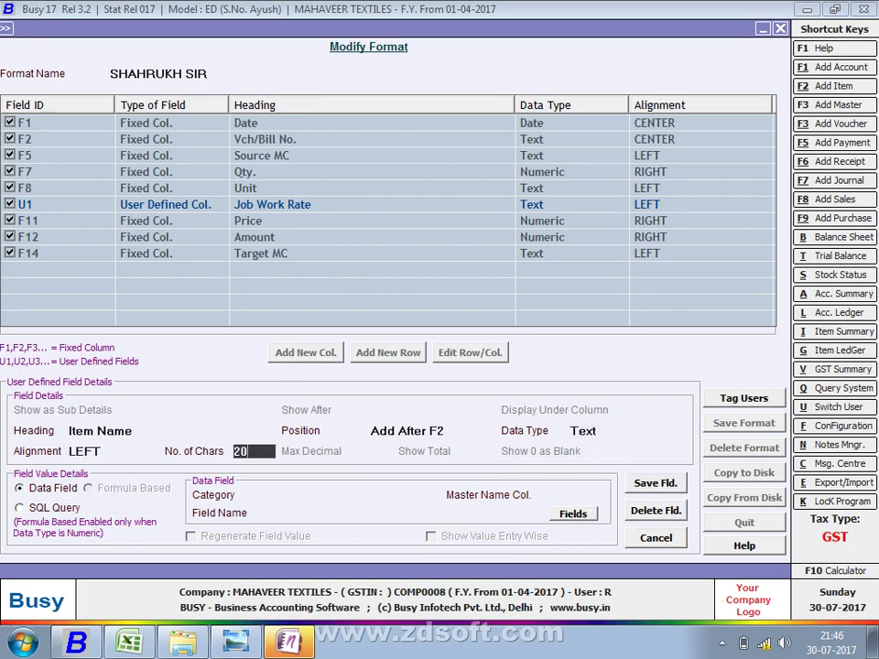
pyautogui.press('Return')
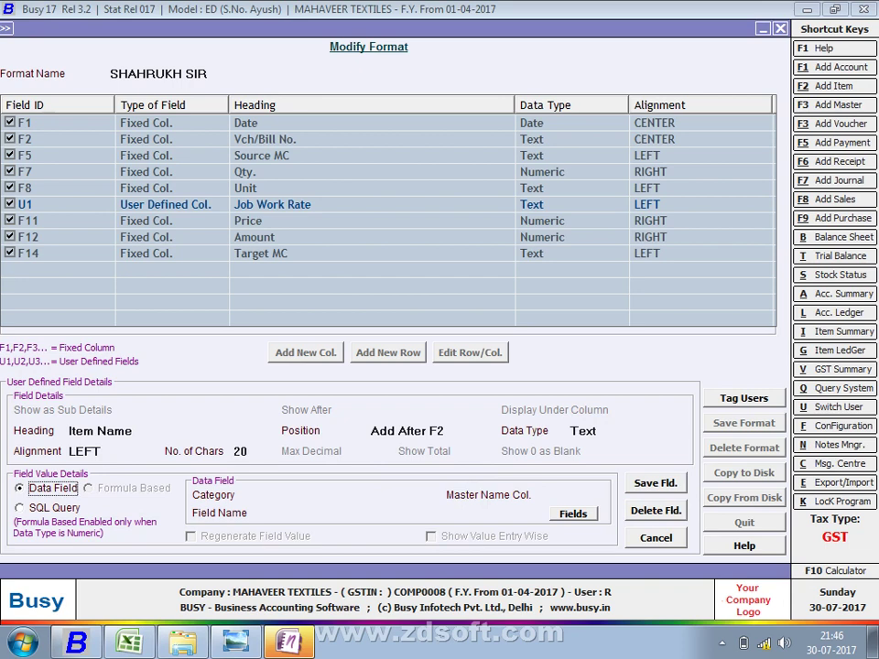
pyautogui.press('Return')
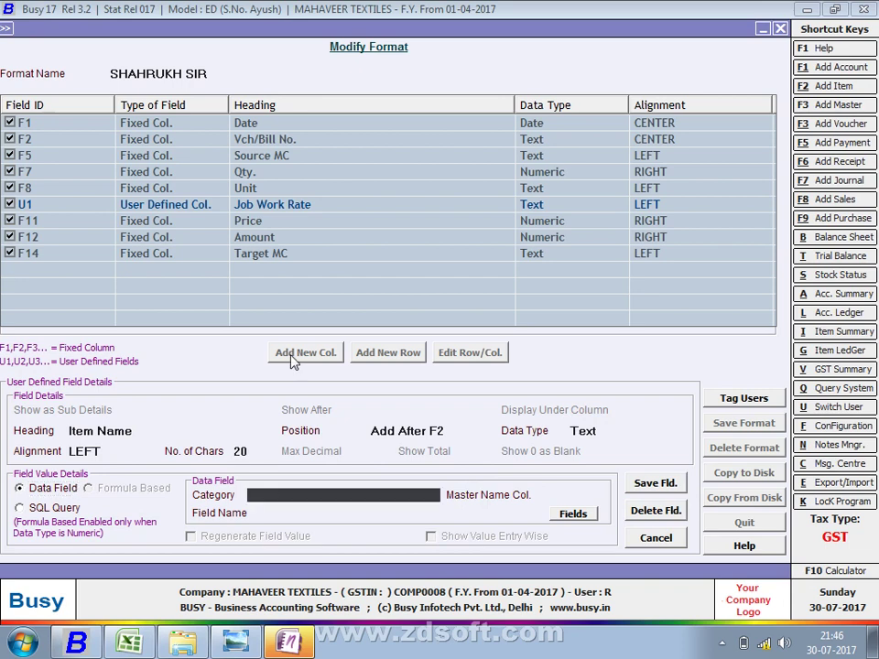
pyautogui.press('Down')
pyautogui.press('Down')
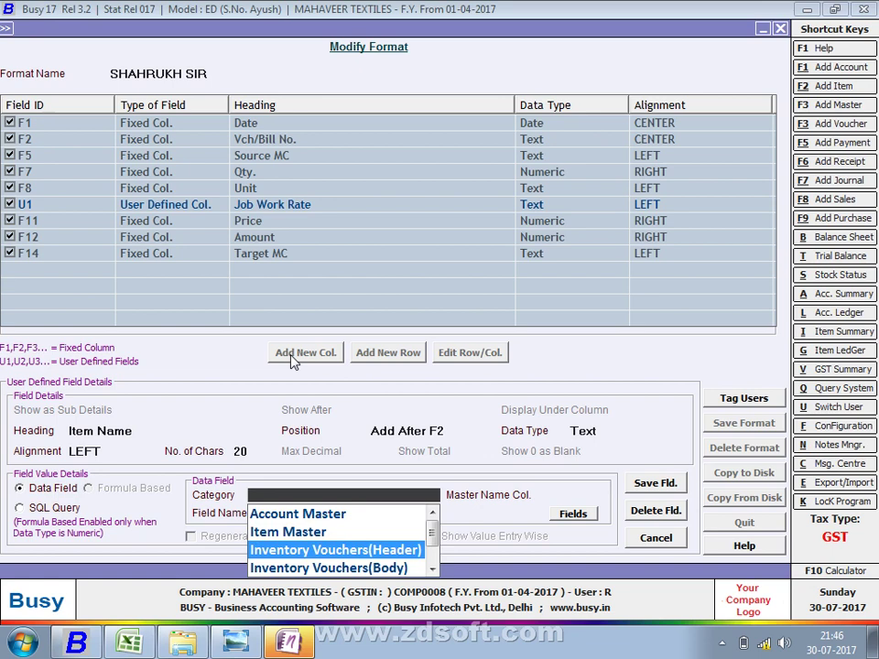
pyautogui.press('Return')
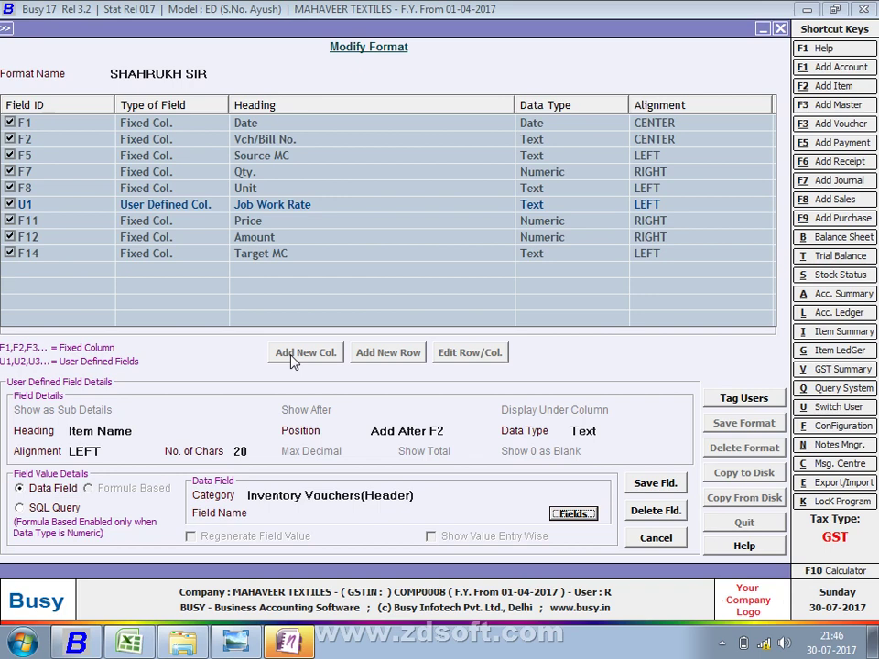
pyautogui.press('Return')
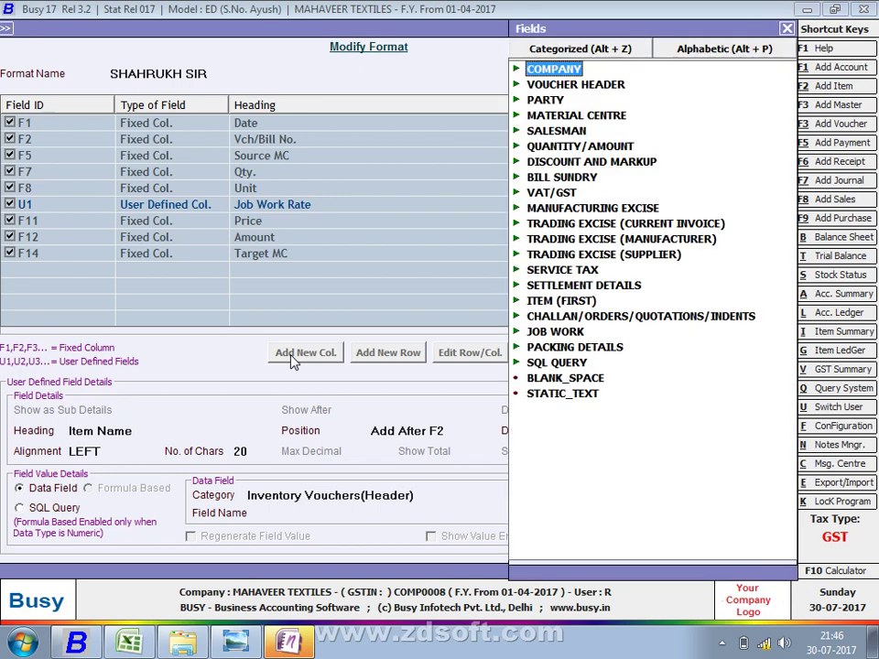
pyautogui.press('p')
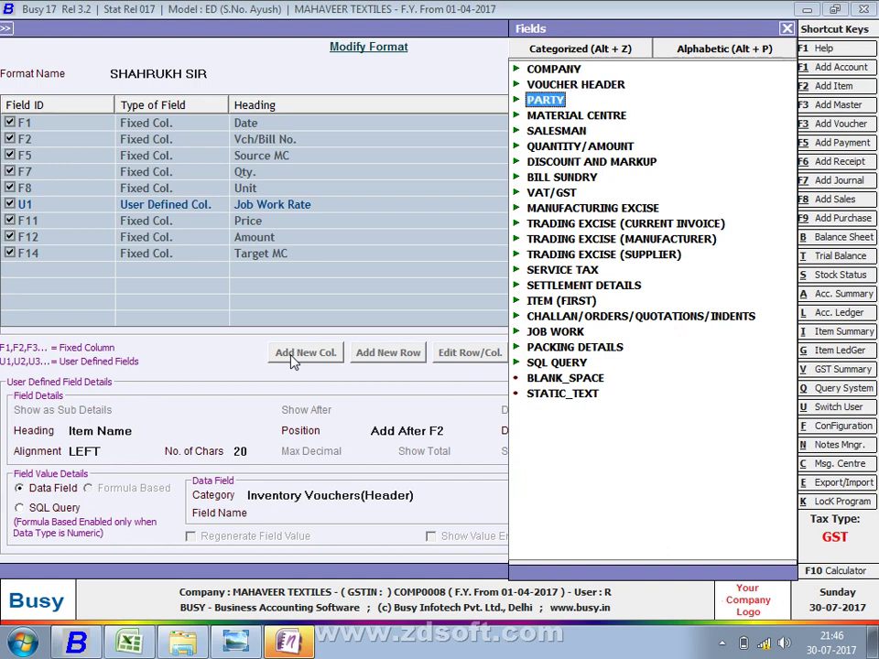
pyautogui.press('v')
pyautogui.press('i')
pyautogui.press('v')
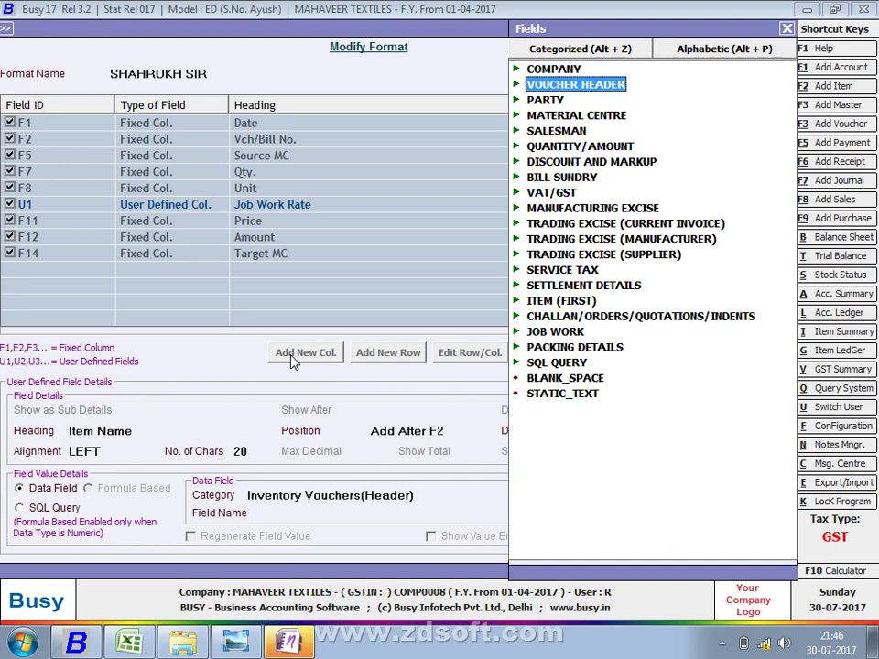
pyautogui.press('p')
pyautogui.press('t')
pyautogui.press('t')
pyautogui.press('t')
pyautogui.press('s')
pyautogui.press('s')
pyautogui.press('i')
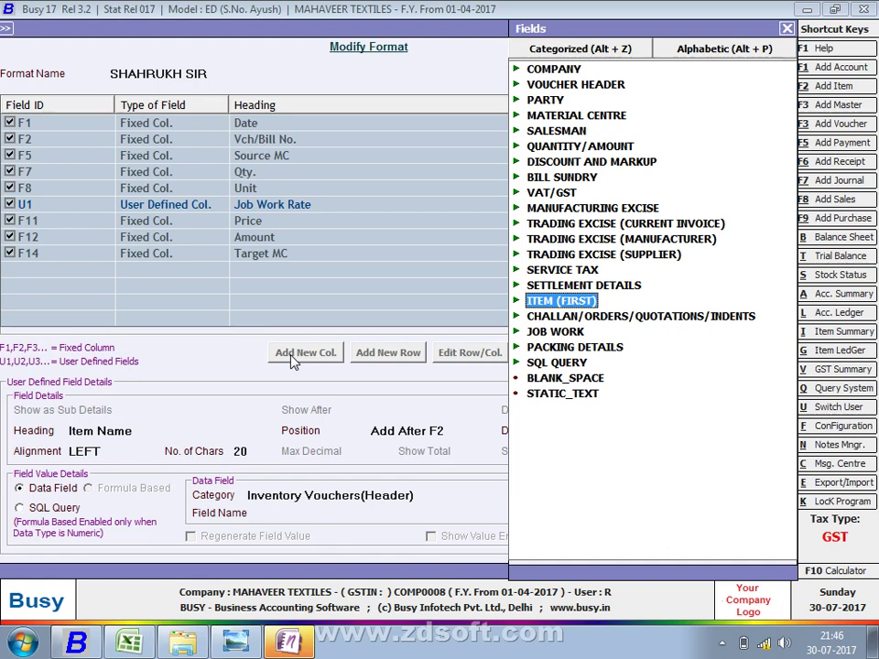
pyautogui.press('Escape')
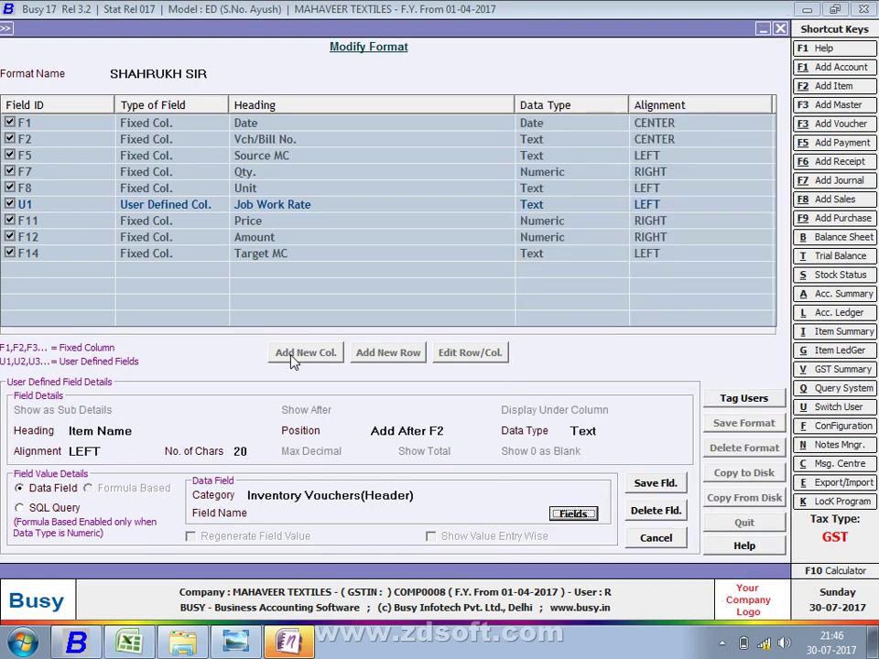
# Set the Item Name column's data field category to Inventory Vouchers(Body)
pyautogui.press('i')
pyautogui.press('Down')
pyautogui.press('Down')
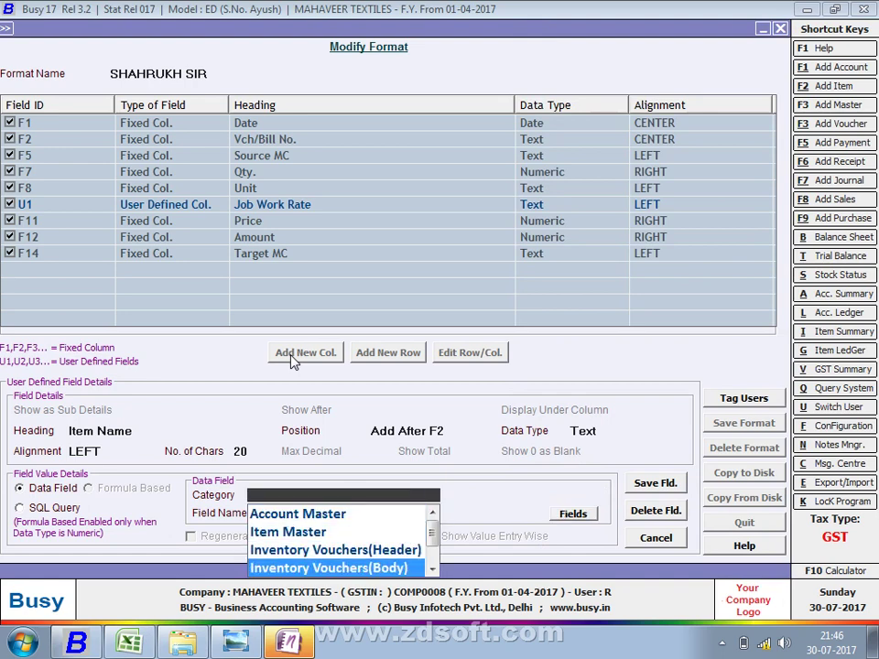
pyautogui.press('Return')
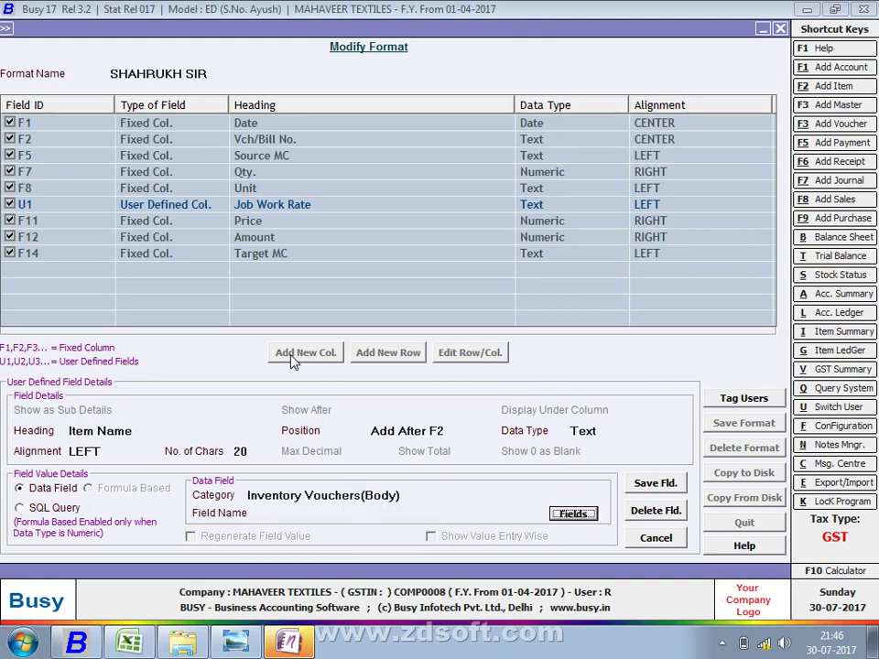
# Assign the ITEM_NAME field from the ITEM group to the Item Name column
pyautogui.press('Return')
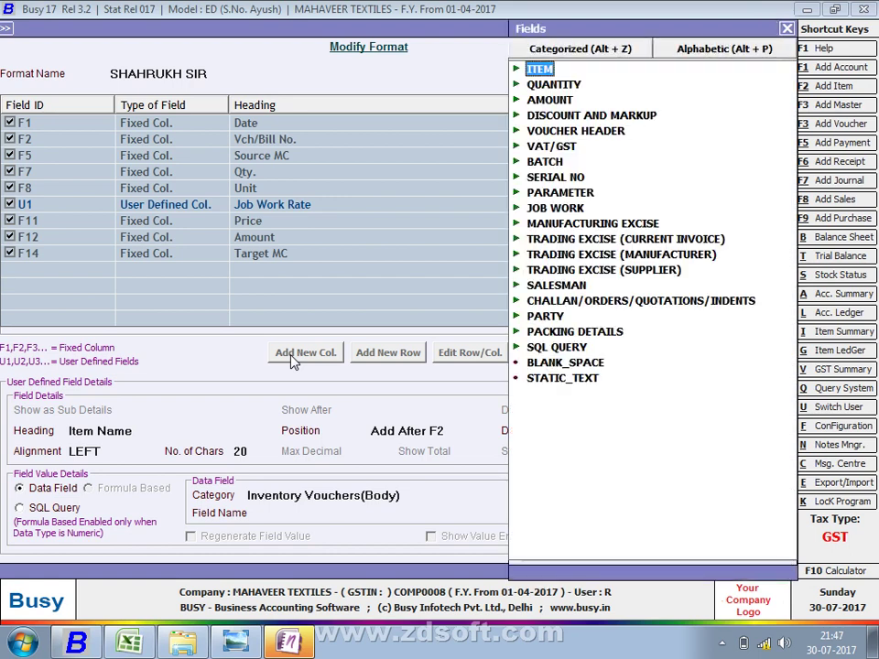
pyautogui.press('Right')
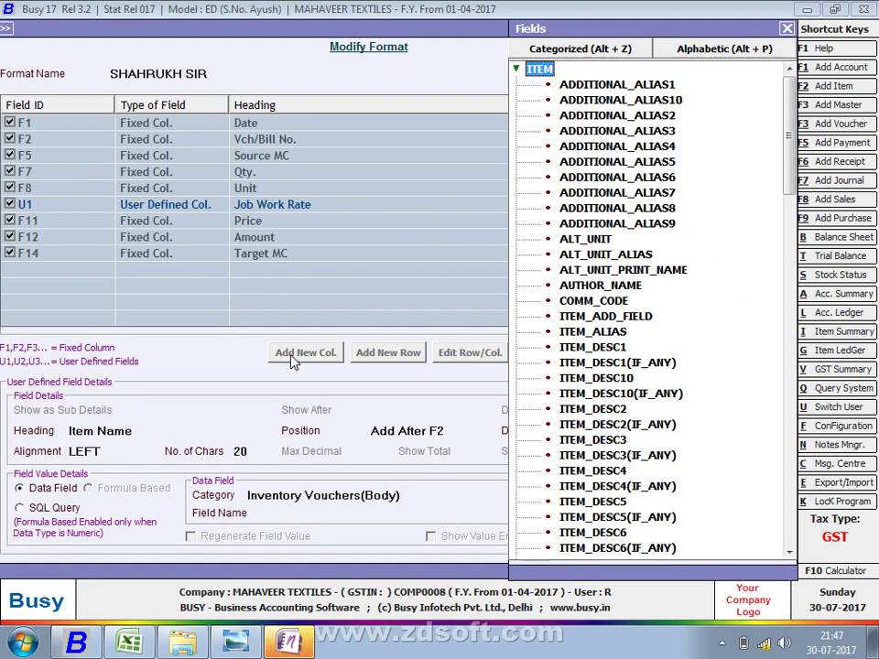
pyautogui.press('Down')
pyautogui.press('Down')
pyautogui.press('Down')
pyautogui.press('Down')
pyautogui.press('Down')
pyautogui.press('Down')
pyautogui.press('Down')
pyautogui.press('Down')
pyautogui.press('Down')
pyautogui.press('Down')
pyautogui.press('Down')
pyautogui.press('Down')
pyautogui.press('Down')
pyautogui.press('Down')
pyautogui.press('Down')
pyautogui.press('Down')
pyautogui.press('Down')
pyautogui.press('Down')
pyautogui.press('Down')
pyautogui.press('Down')
pyautogui.press('Down')
pyautogui.press('Down')
pyautogui.press('Down')
pyautogui.press('Down')
pyautogui.press('Down')
pyautogui.press('Down')
pyautogui.press('Down')
pyautogui.press('Down')
pyautogui.press('Down')
pyautogui.press('Down')
pyautogui.press('Down')
pyautogui.press('Down')
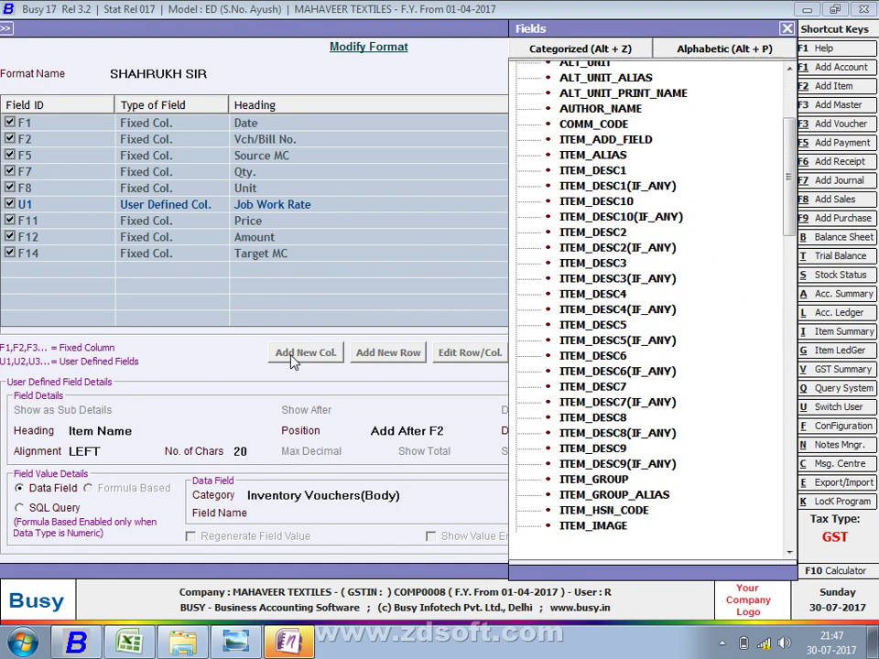
pyautogui.press('Up')
pyautogui.press('Down')
pyautogui.press('Down')
pyautogui.press('Down')
pyautogui.press('Down')
pyautogui.press('Down')
pyautogui.press('Down')
pyautogui.press('Down')
pyautogui.press('Down')
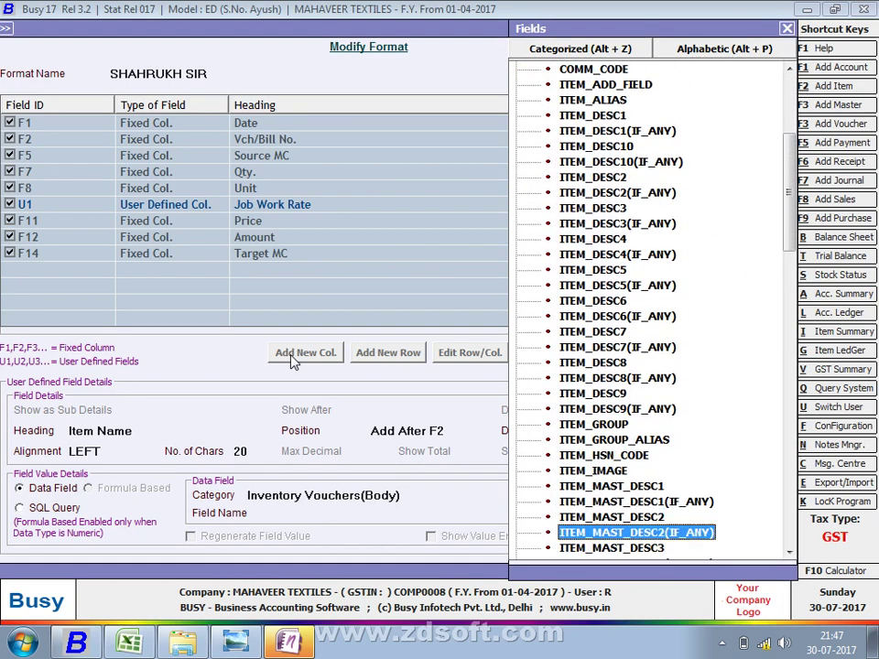
pyautogui.press('Down')
pyautogui.press('Down')
pyautogui.press('Down')
pyautogui.press('Down')
pyautogui.press('Down')
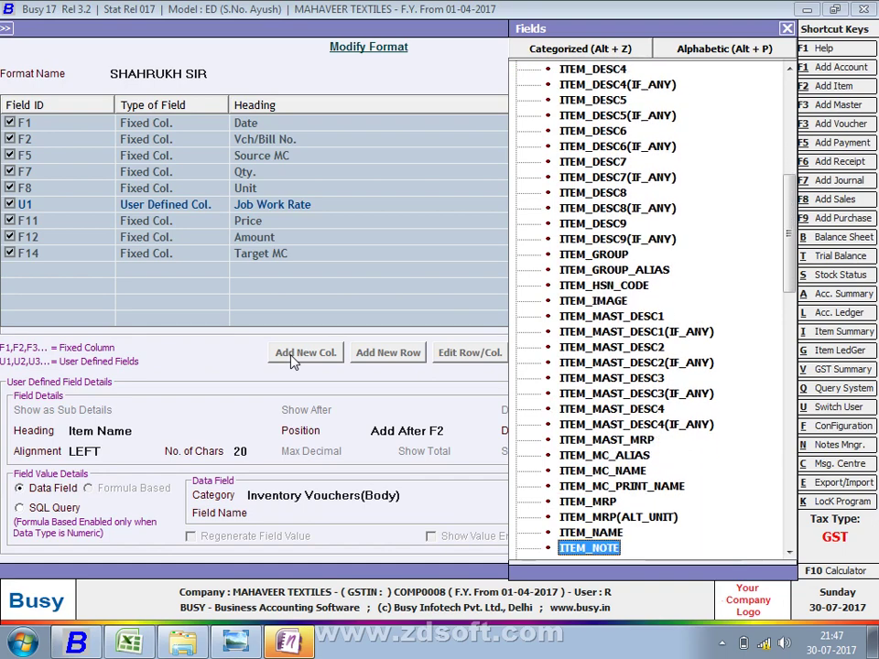
pyautogui.press('Up')
pyautogui.press('Return')
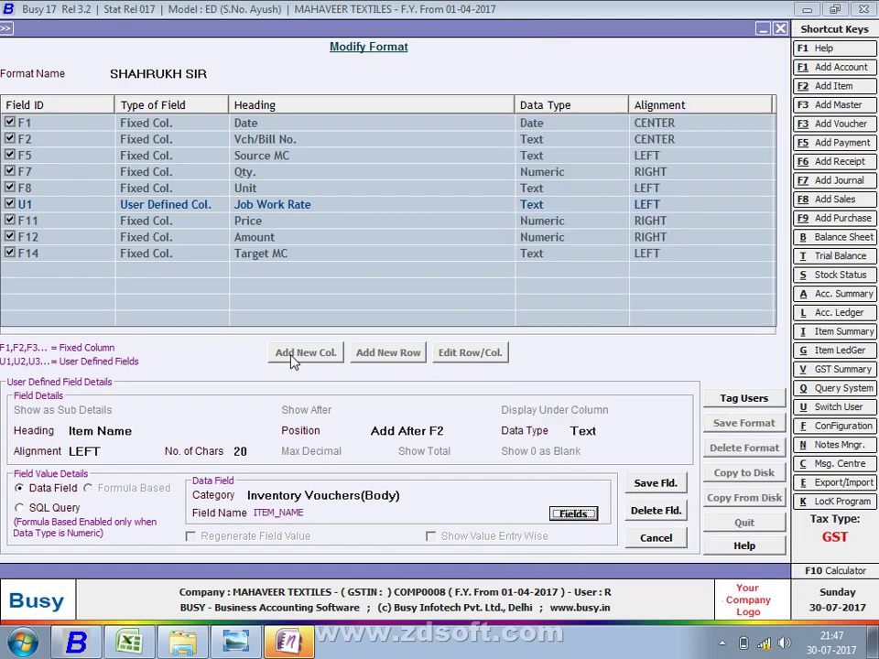
# Save the Item Name column and the modified report format, and return to the stock transfer query options
pyautogui.press('F2')
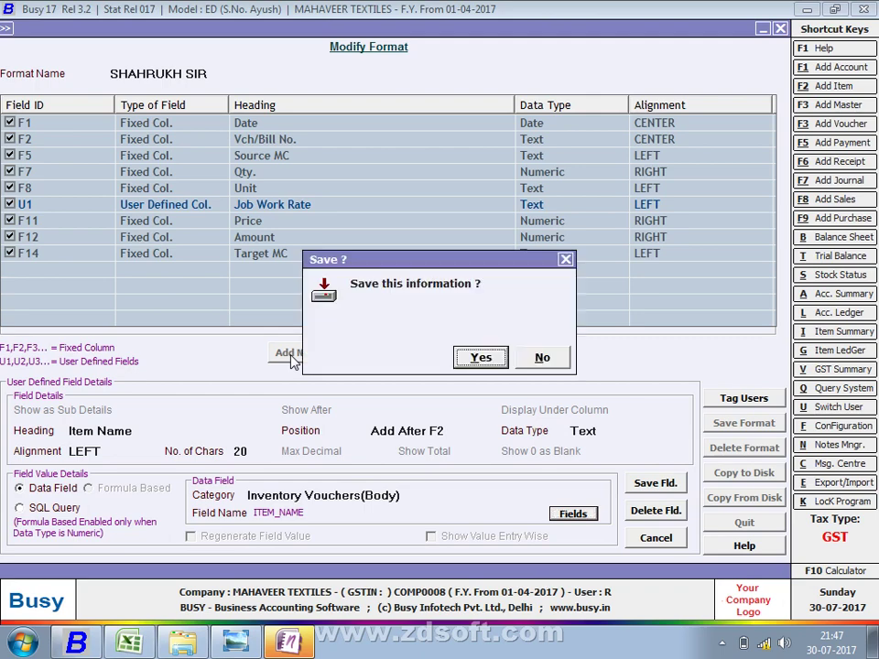
pyautogui.press('Return')
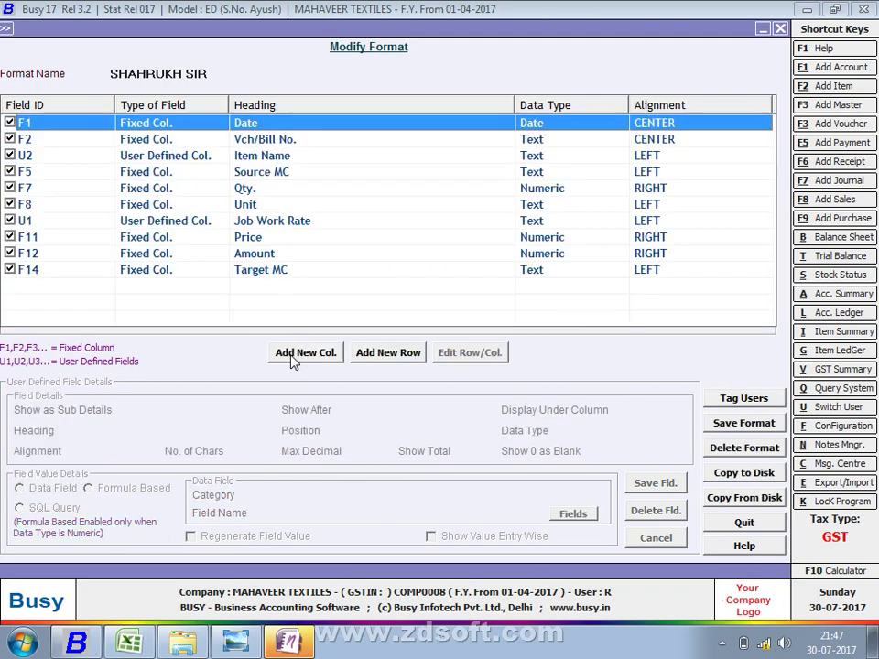
pyautogui.click(293, 353)
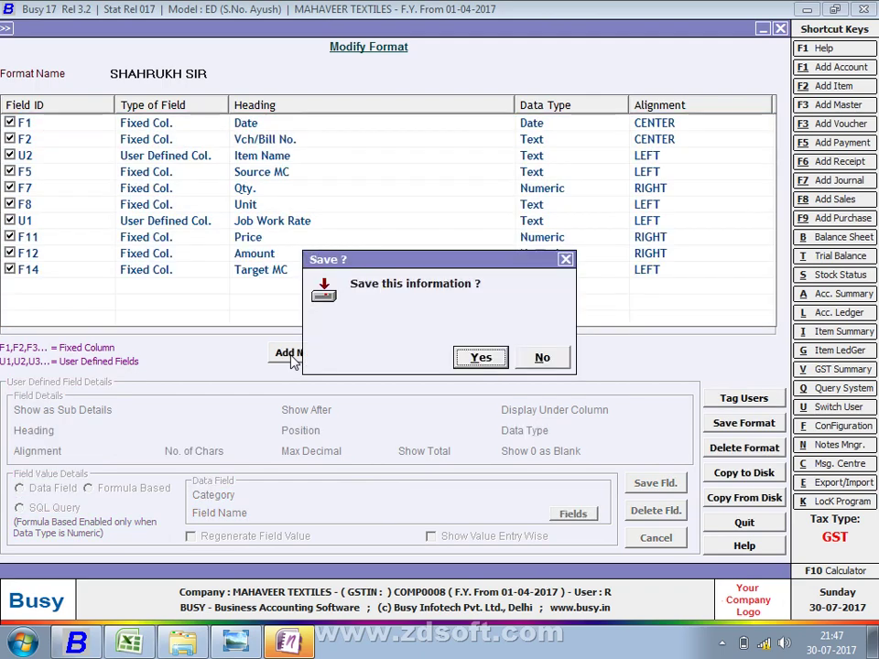
pyautogui.press('Return')
pyautogui.press('Return')
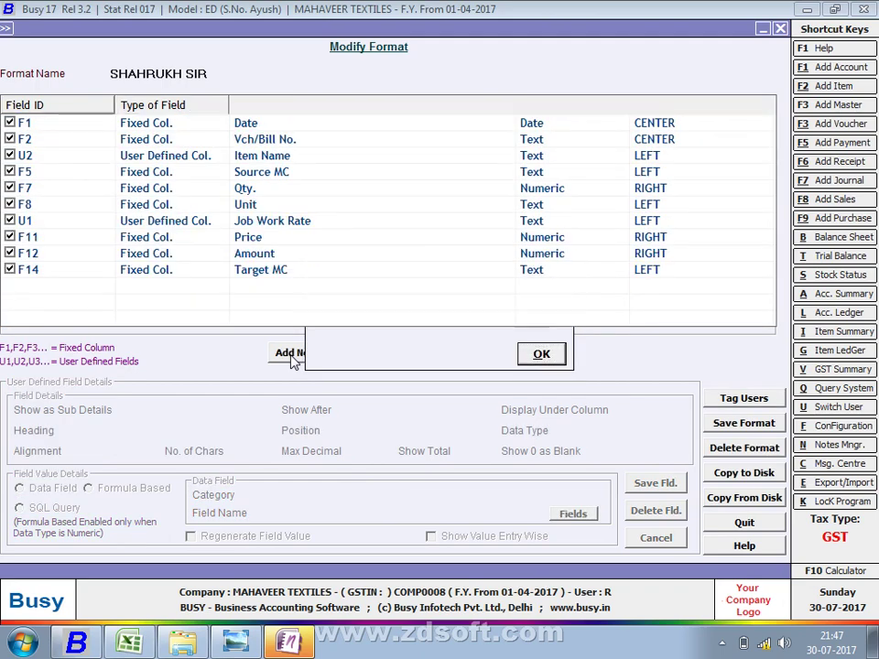
pyautogui.press('Escape')
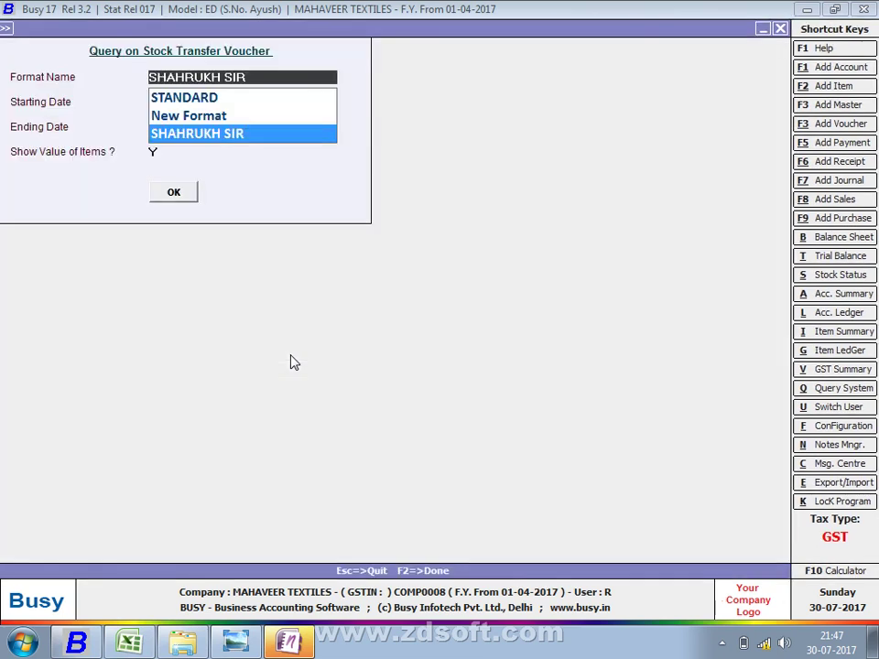
# Run the stock transfer query with the custom format from 01-04-2017 to 08-07-2017, including item values
pyautogui.press('Return')
pyautogui.press('Return')
pyautogui.press('Return')
pyautogui.press('Return')
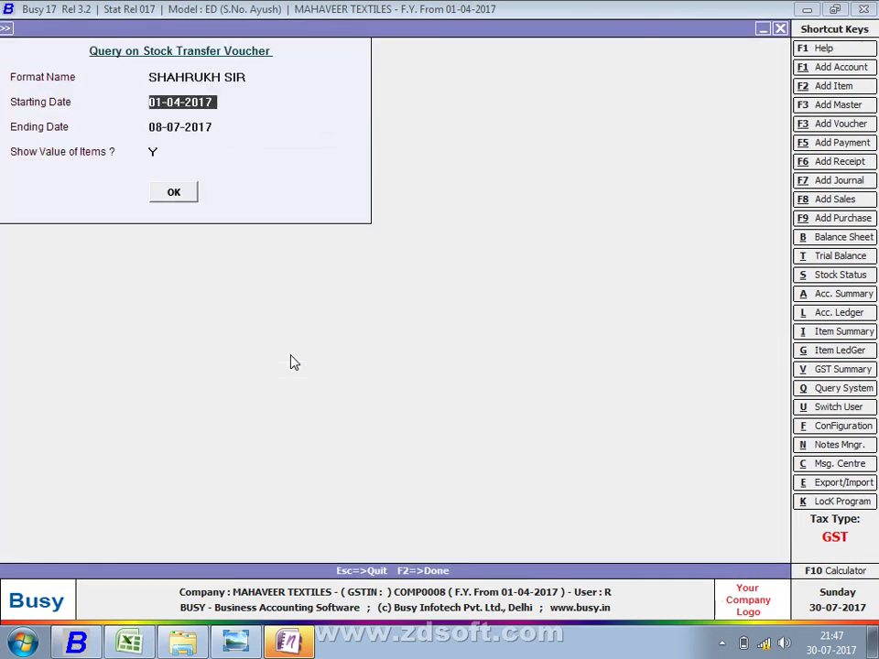
pyautogui.press('Return')
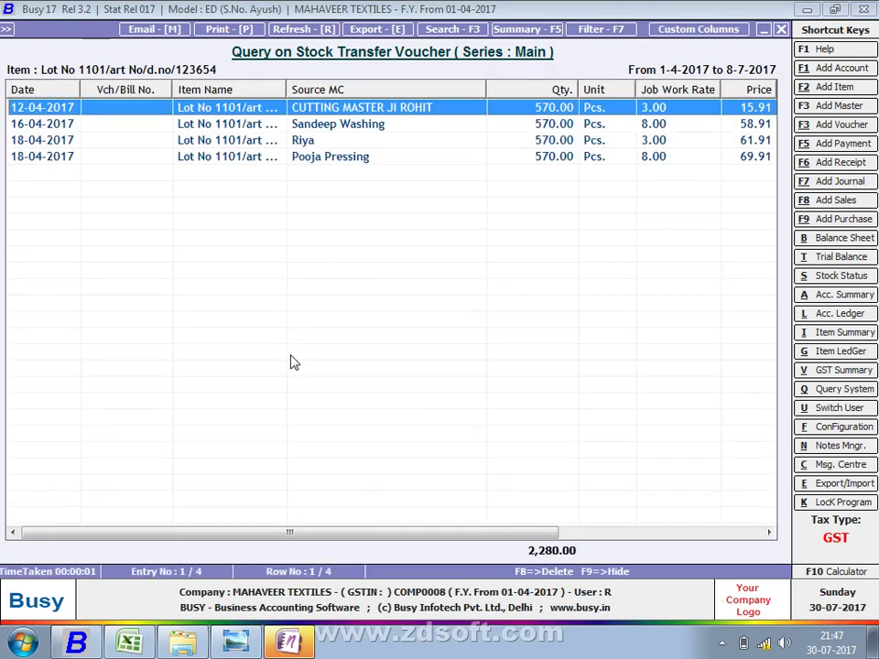
# Preview the report printout from Busy at 100% zoom, then close the preview and the print options
pyautogui.hotkey('alt', 'p')
pyautogui.press('Return')
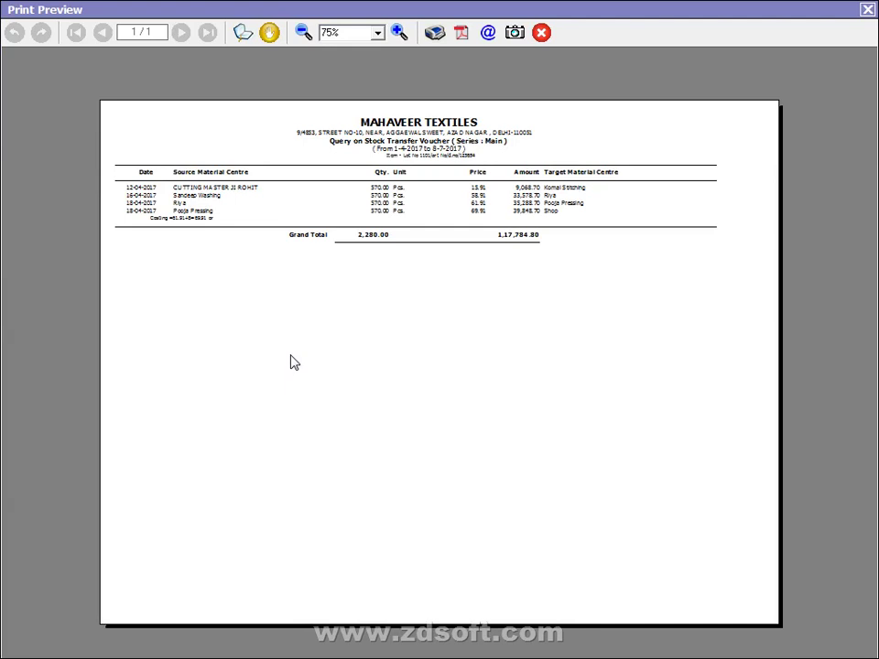
pyautogui.click(378, 33)
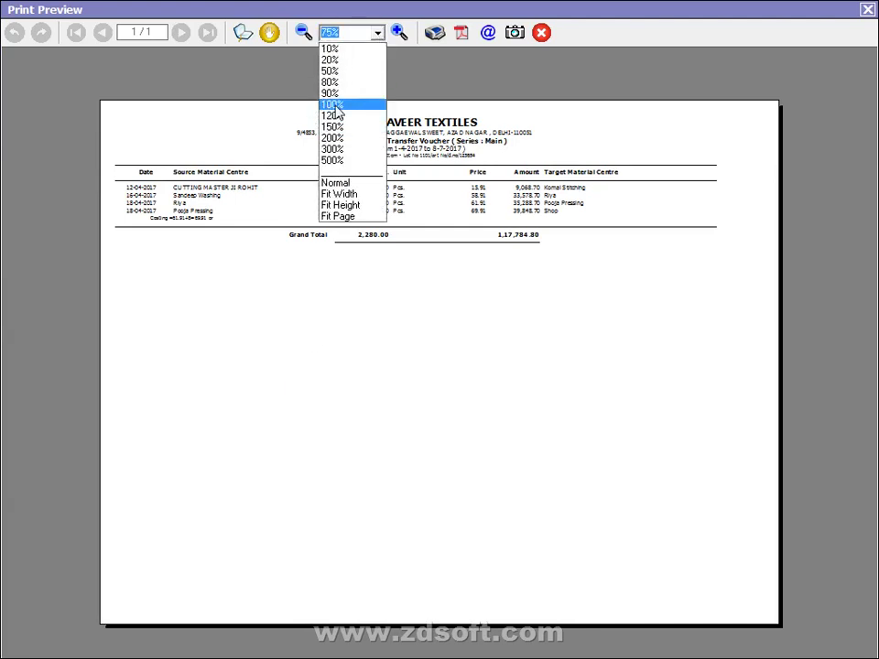
pyautogui.click(338, 105)
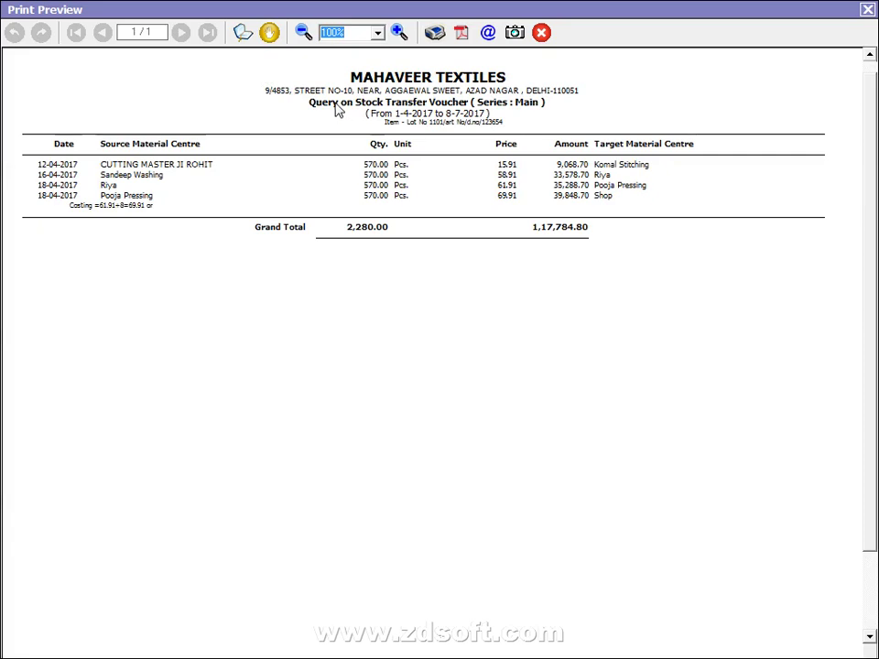
pyautogui.click(866, 11)
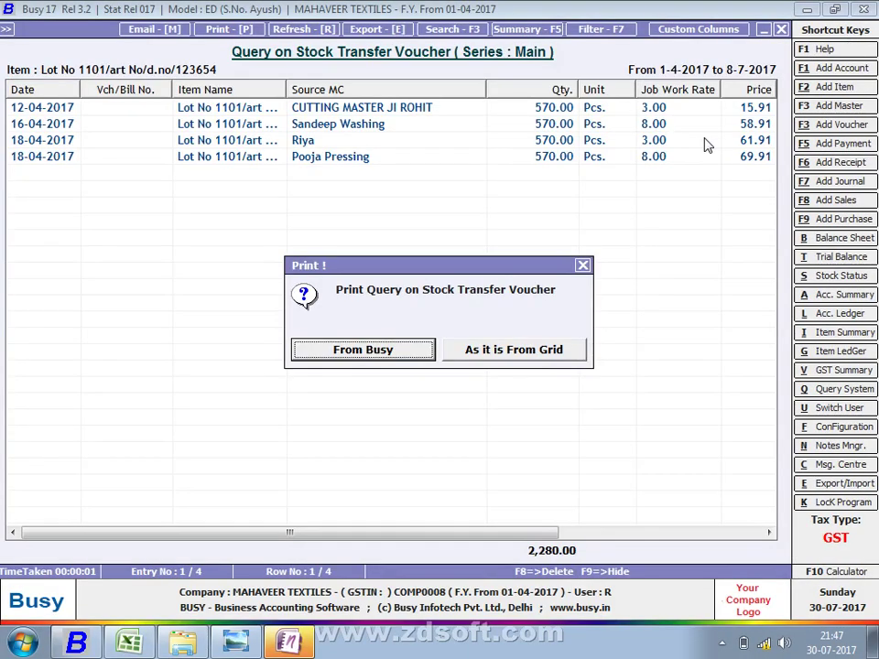
pyautogui.press('Escape')
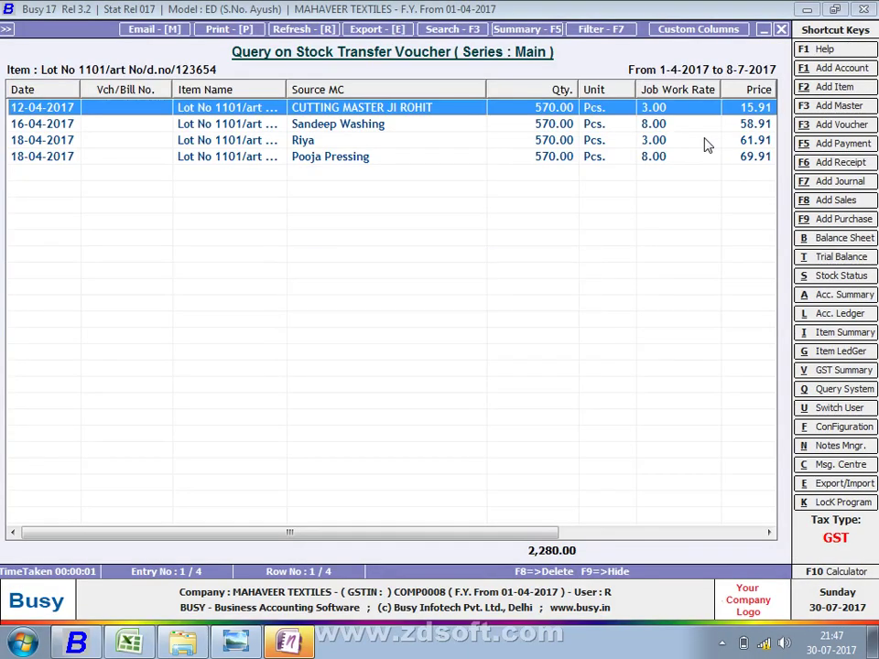
# Preview the stock transfer report printout as it is from the grid, then close the preview and the print options
pyautogui.click(217, 30)
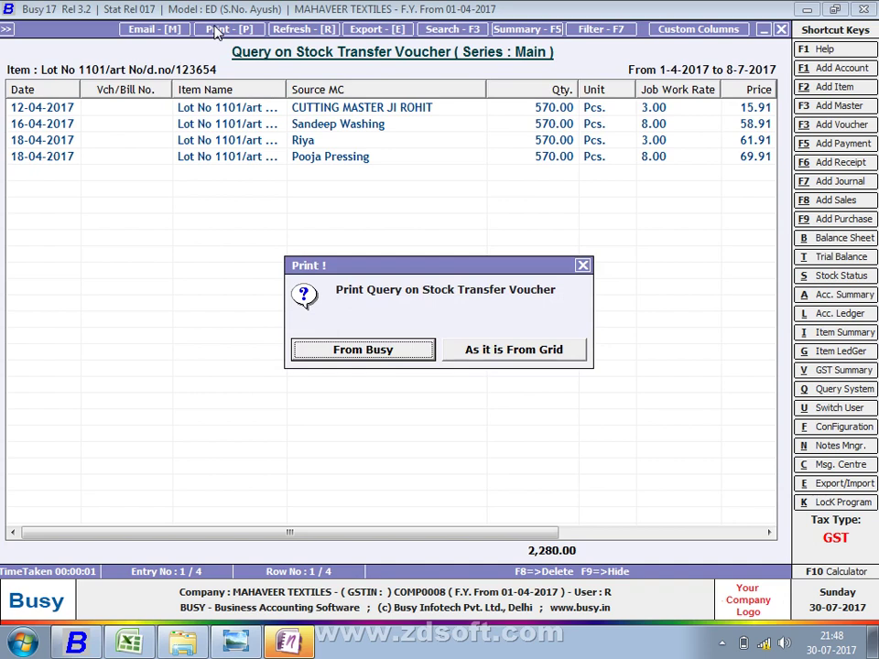
pyautogui.press('Right')
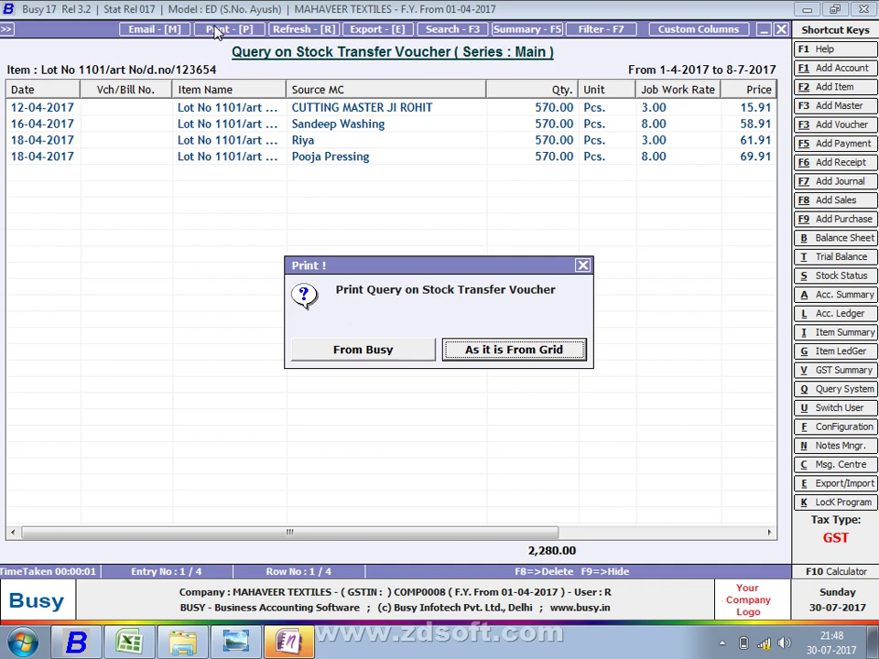
pyautogui.press('Return')
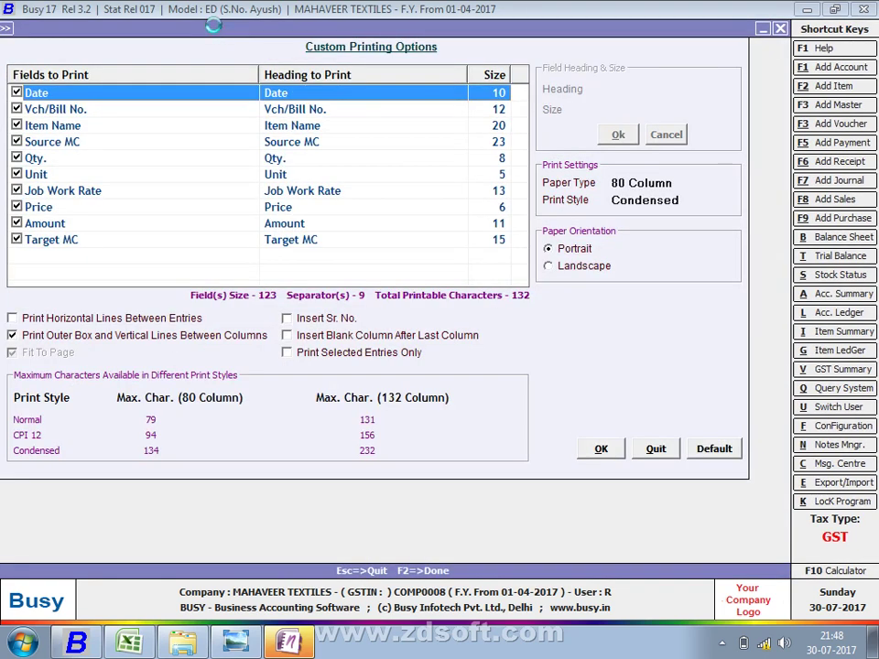
pyautogui.press('F2')
pyautogui.press('Return')
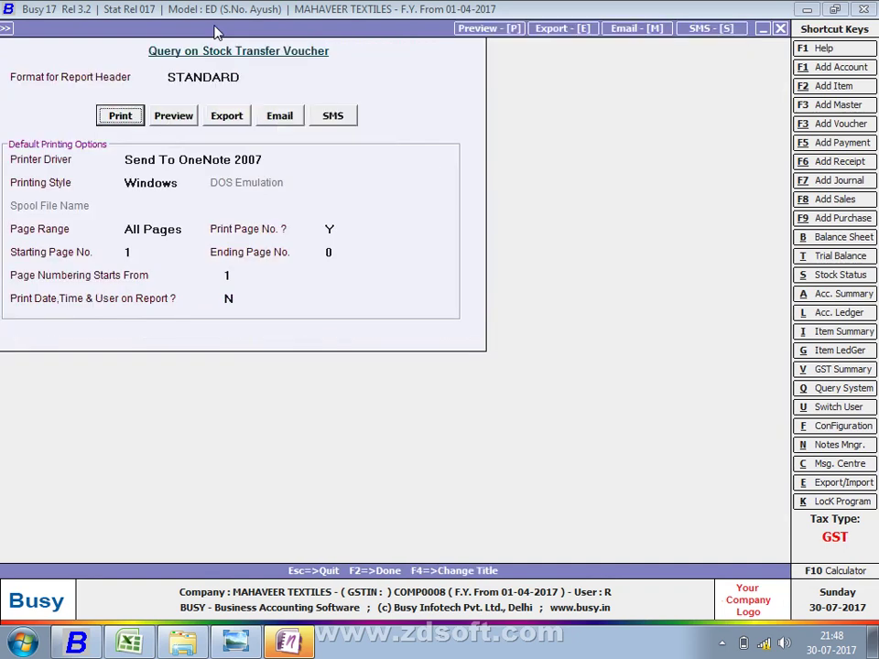
pyautogui.hotkey('alt', 'p')
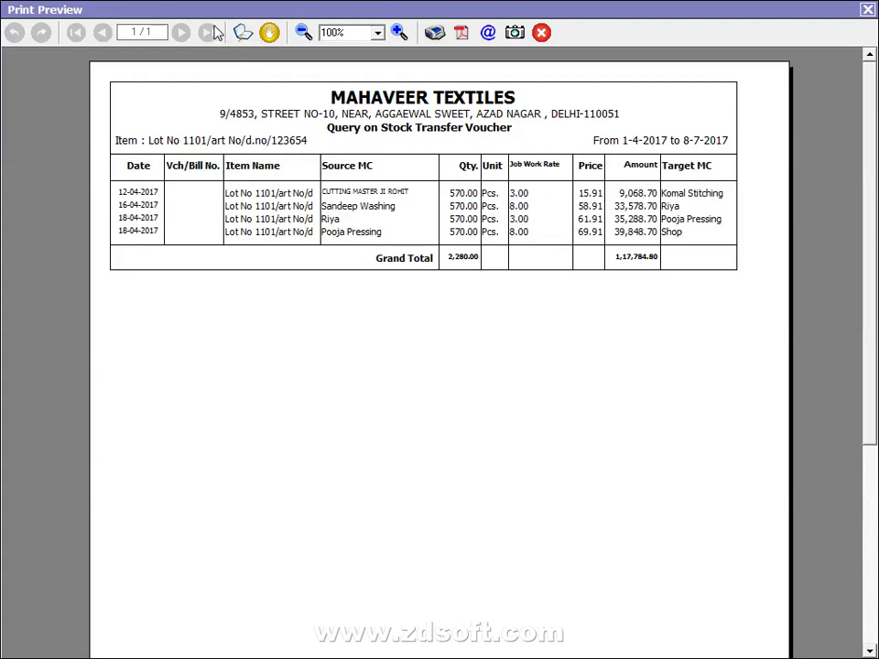
pyautogui.press('Escape')
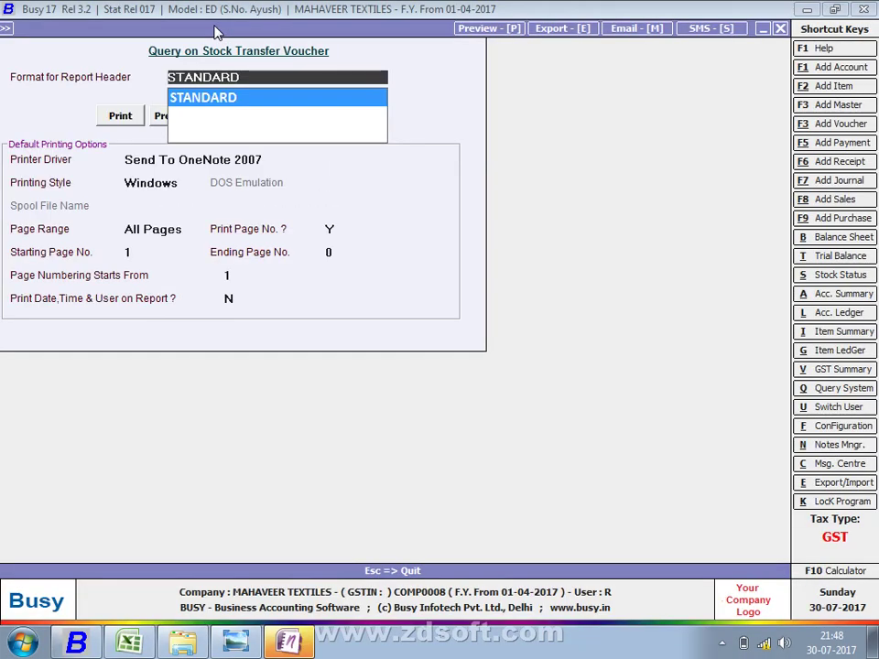
pyautogui.press('Escape')
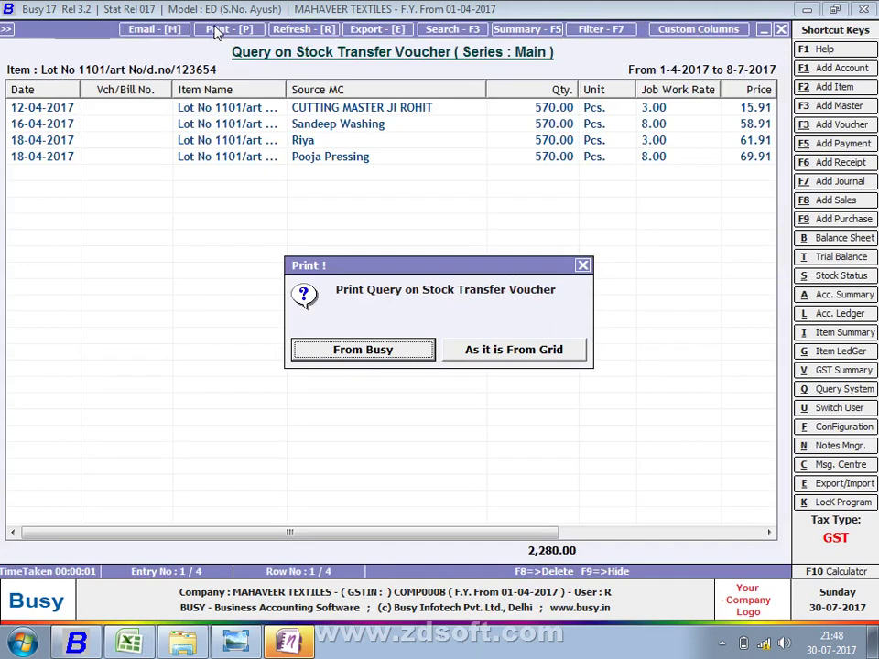
pyautogui.press('Escape')
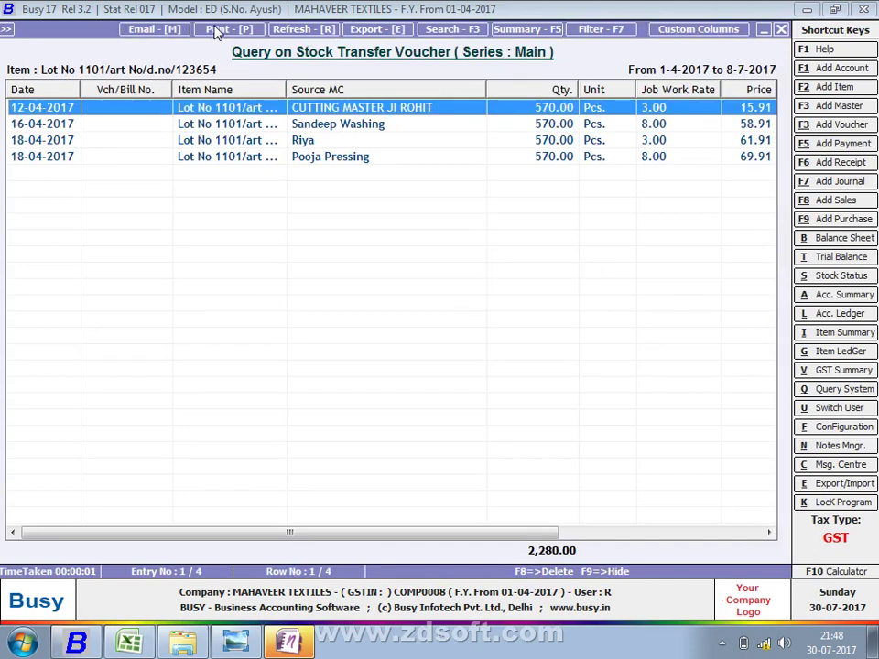
# Preview the printout from Busy for 01-04-2017 to 08-07-2017 with the STANDARD header format, then return to the choice of print source
pyautogui.click(218, 32)
pyautogui.press('Escape')
pyautogui.click(218, 32)
pyautogui.press('Return')
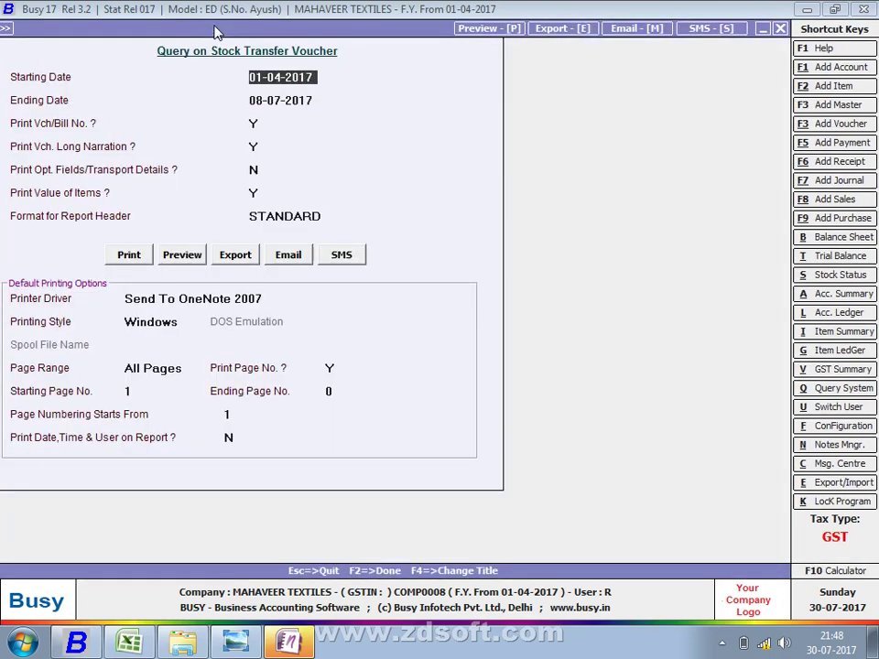
pyautogui.press('Return')
pyautogui.press('Return')
pyautogui.press('Return')
pyautogui.press('Return')
pyautogui.press('Return')
pyautogui.press('Return')
pyautogui.press('Return')
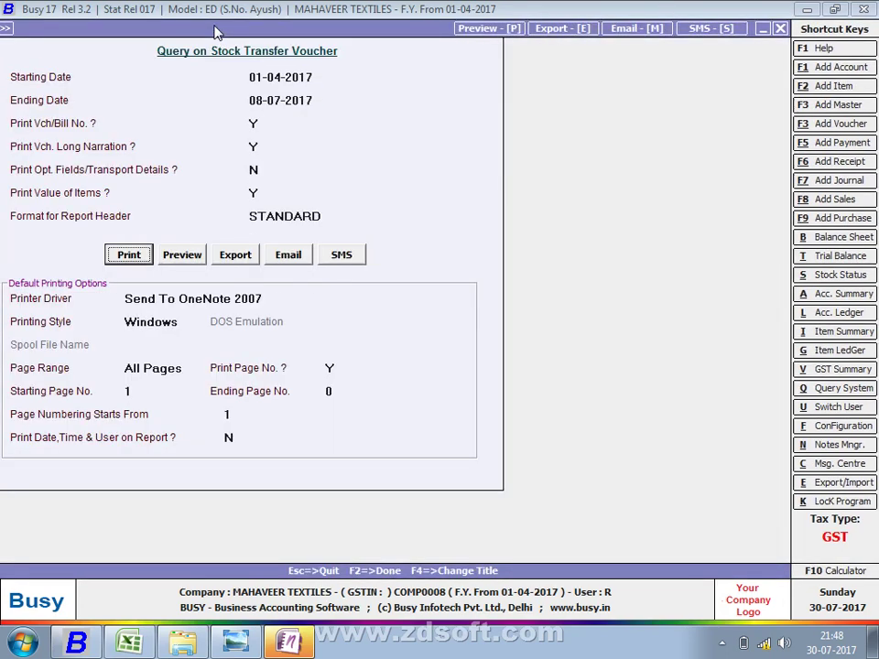
pyautogui.press('Right')
pyautogui.press('Return')
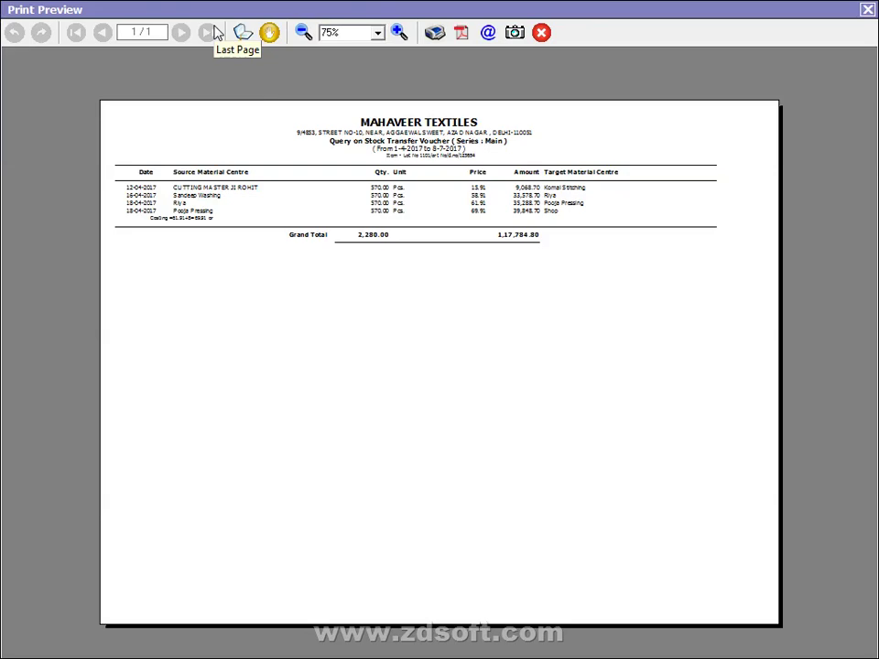
pyautogui.press('Escape')
pyautogui.press('Escape')
# Preview the printout as it is from the grid with the STANDARD header format, then return to the custom printing options
pyautogui.press('Right')
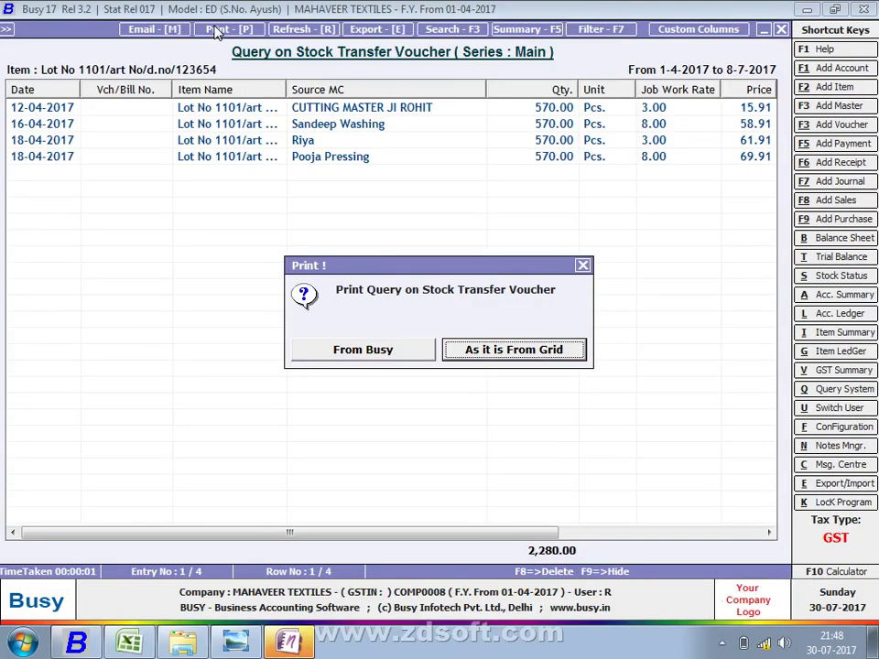
pyautogui.press('Return')
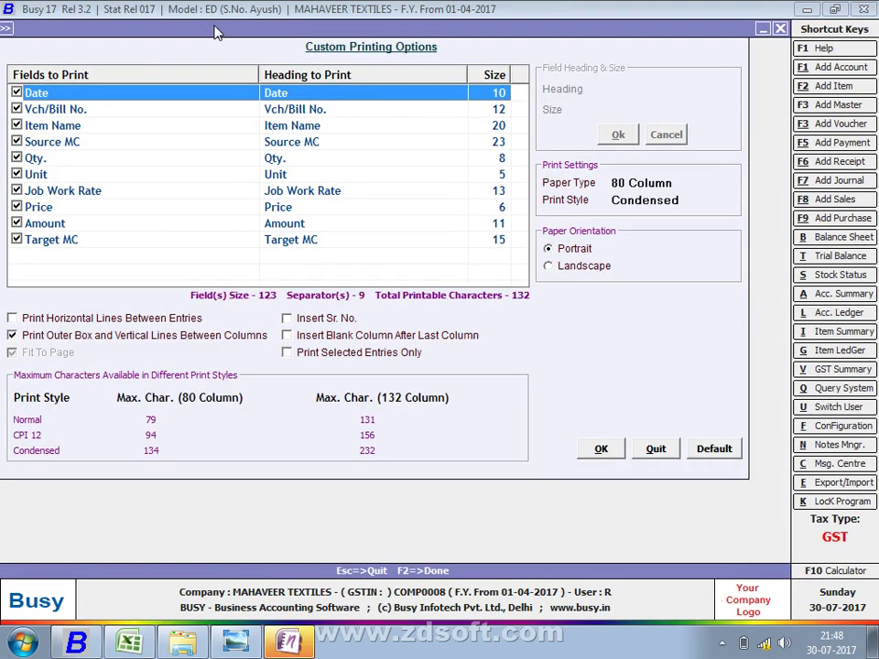
pyautogui.press('Return')
pyautogui.press('Return')
pyautogui.press('Return')
pyautogui.press('Return')
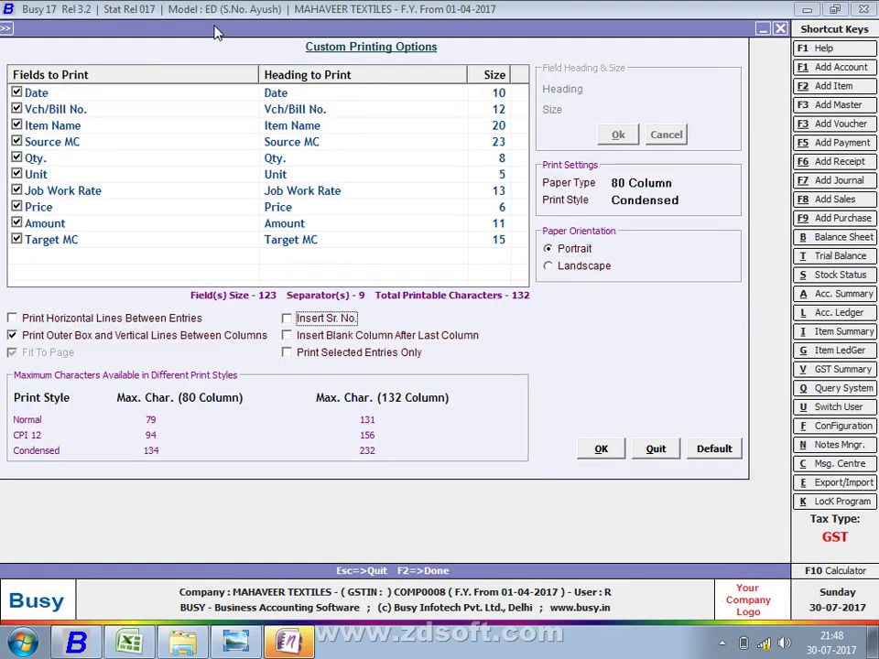
pyautogui.press('Return')
pyautogui.press('Return')
pyautogui.press('F2')
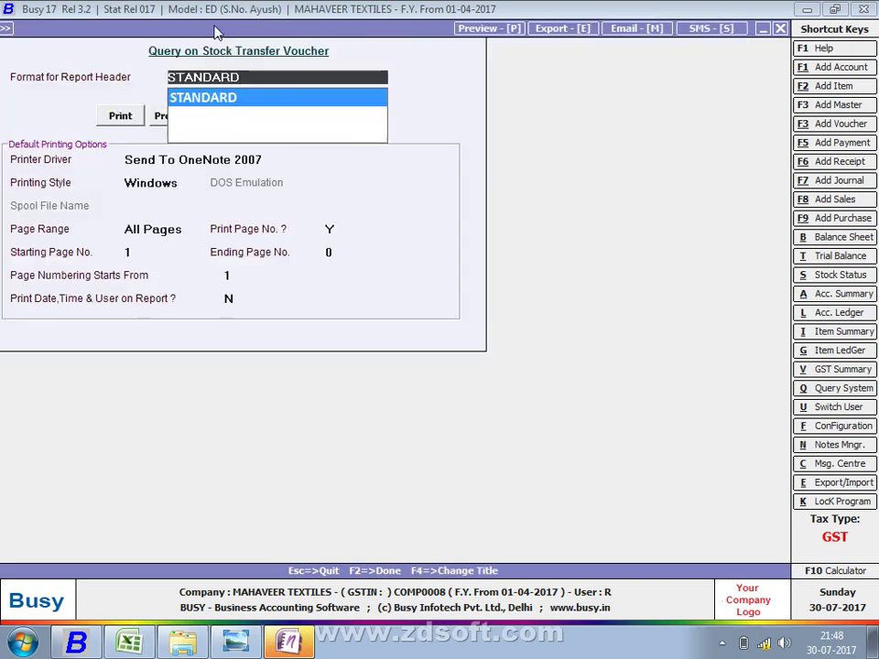
pyautogui.press('Return')
pyautogui.press('Right')
pyautogui.press('Return')
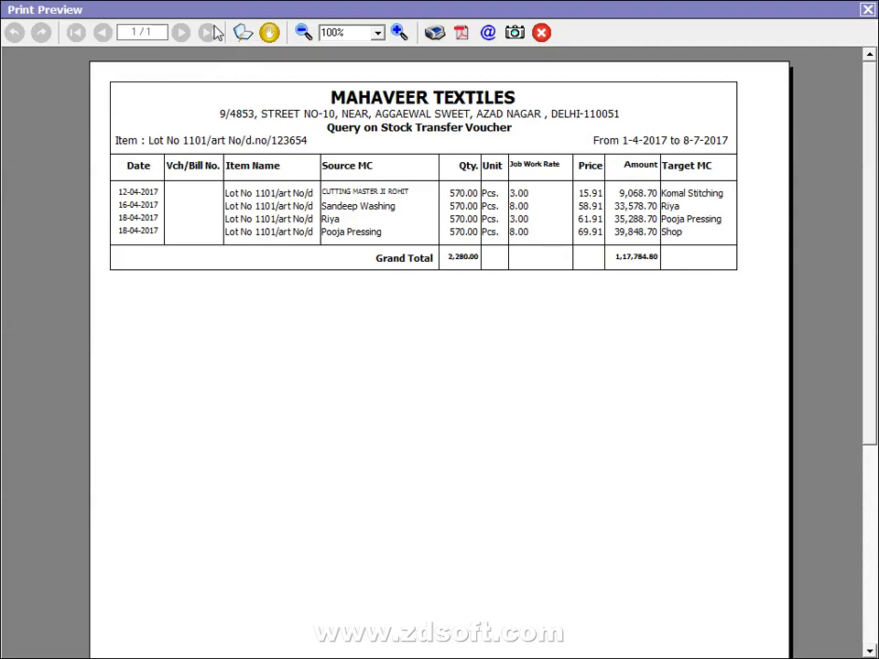
pyautogui.press('Escape')
pyautogui.press('Return')
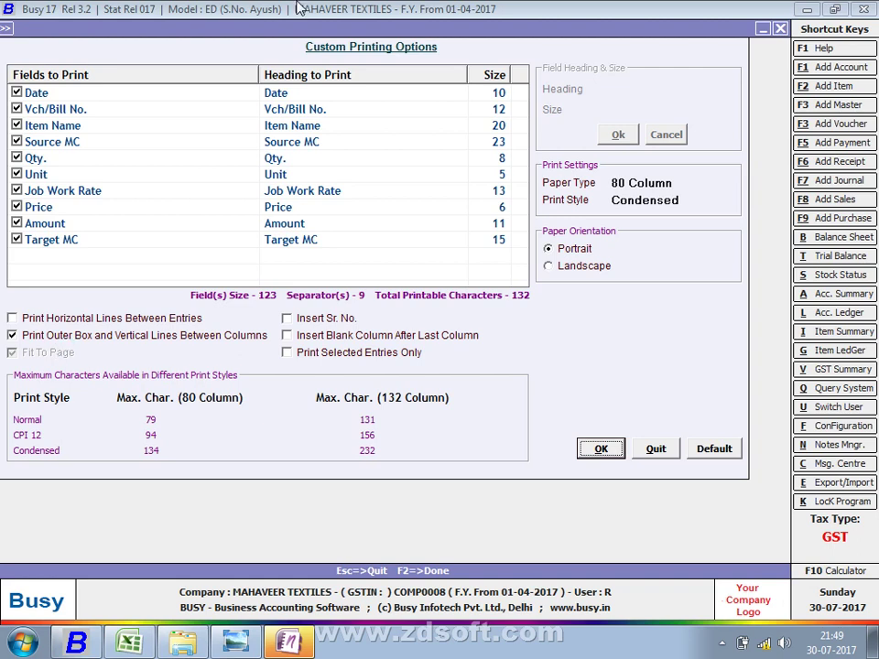
# Turn off the outer box and vertical lines between columns, preview the grid printout, and return to the custom printing options
pyautogui.click(26, 337)
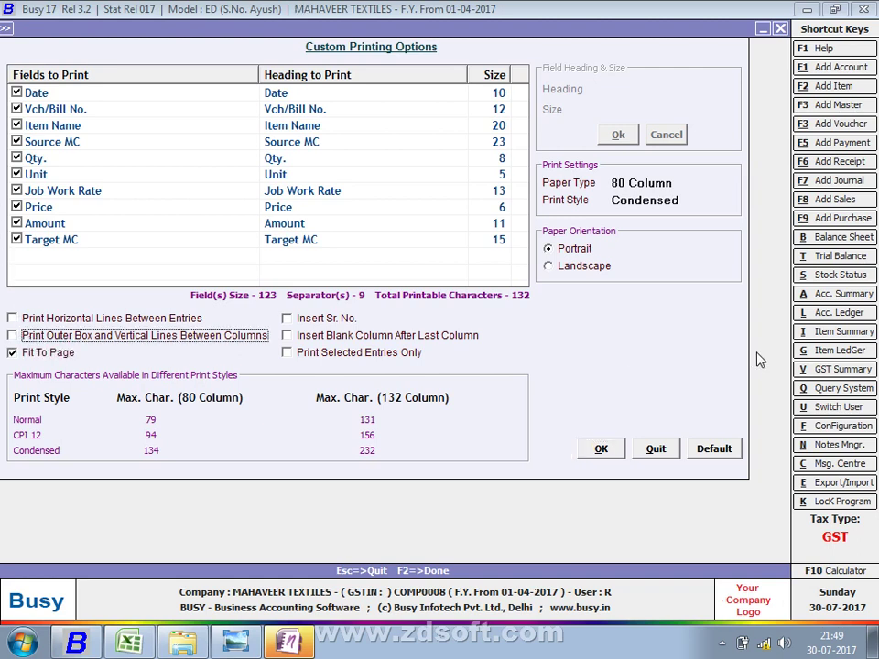
pyautogui.click(601, 449)
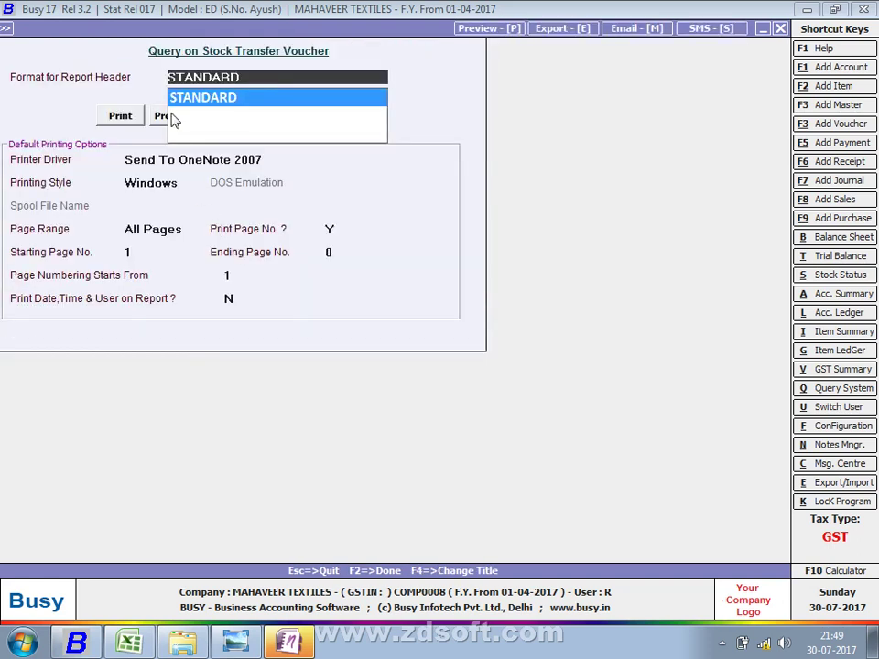
pyautogui.click(172, 117)
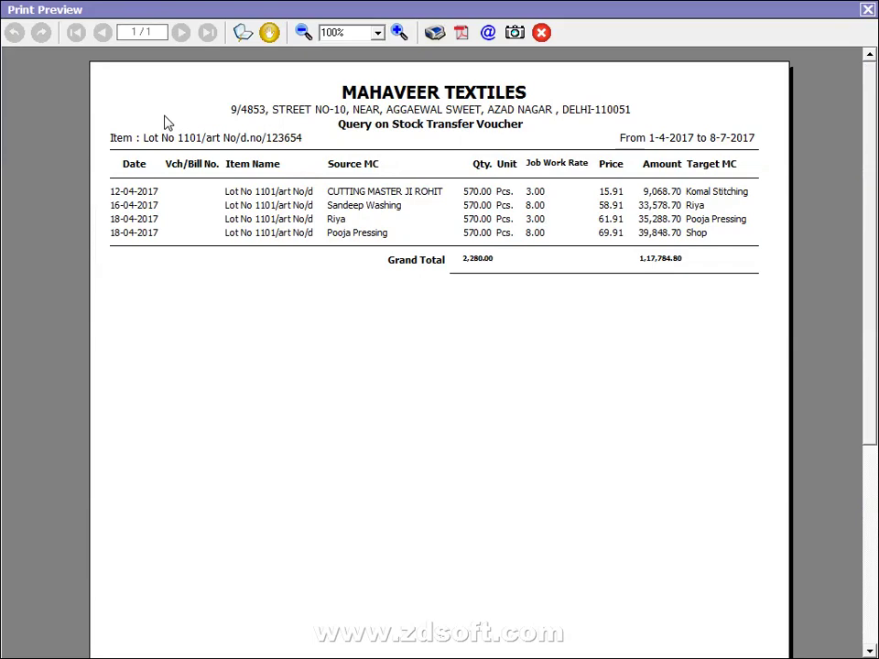
pyautogui.press('Escape')
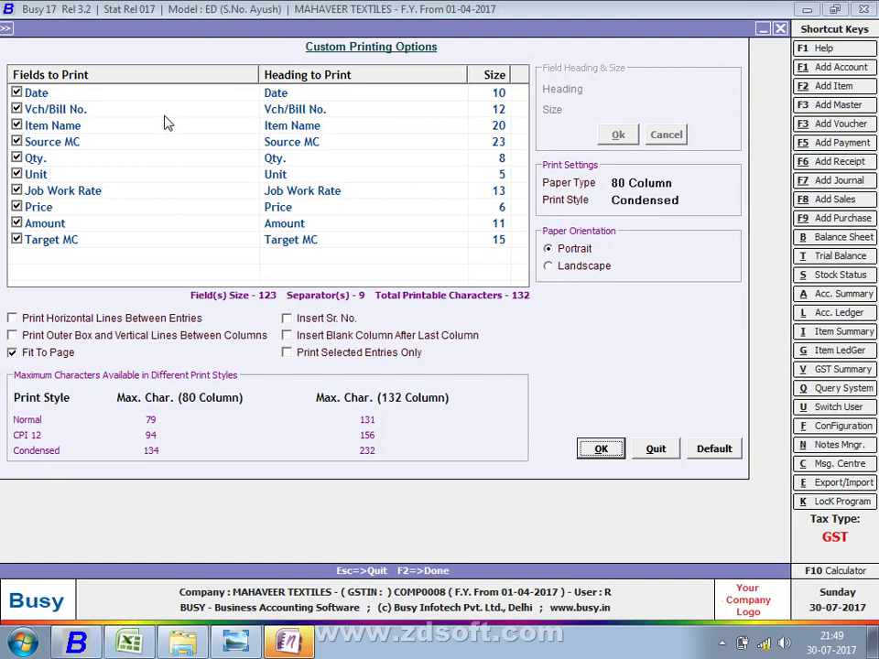
# Insert serial numbers with the outer box and vertical lines turned on, preview the grid printout, and leave the printing options
pyautogui.click(340, 320)
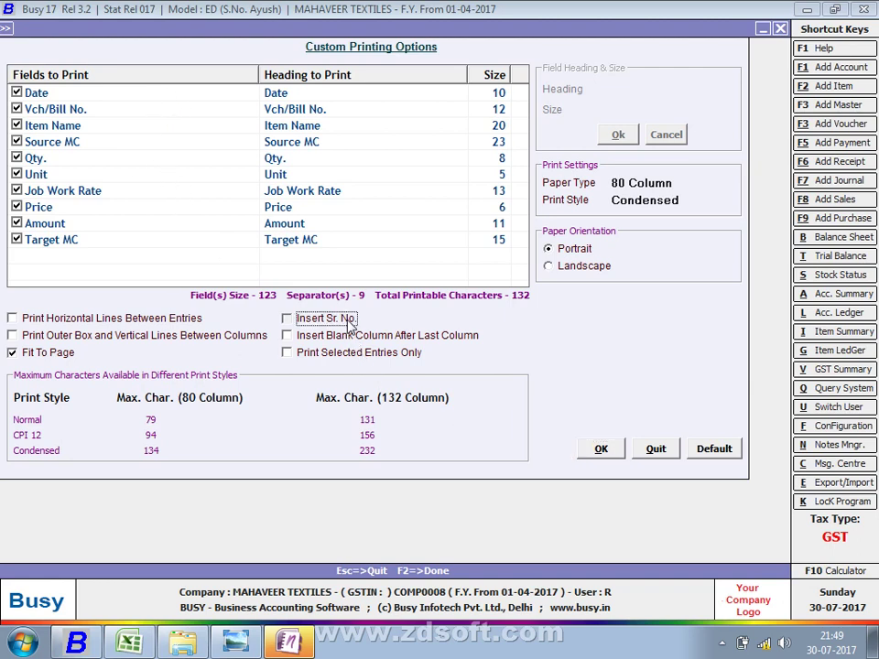
pyautogui.click(593, 447)
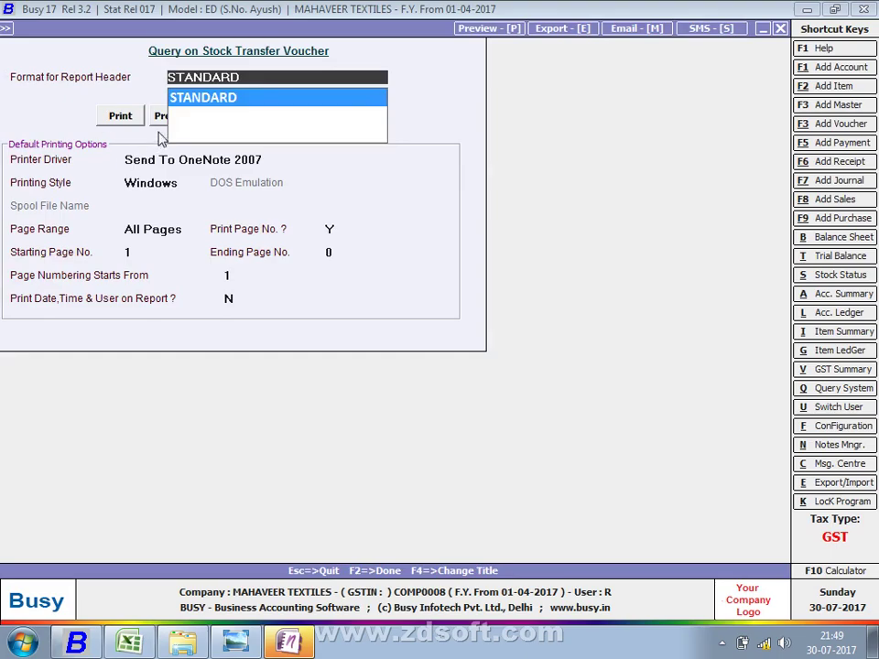
pyautogui.click(160, 121)
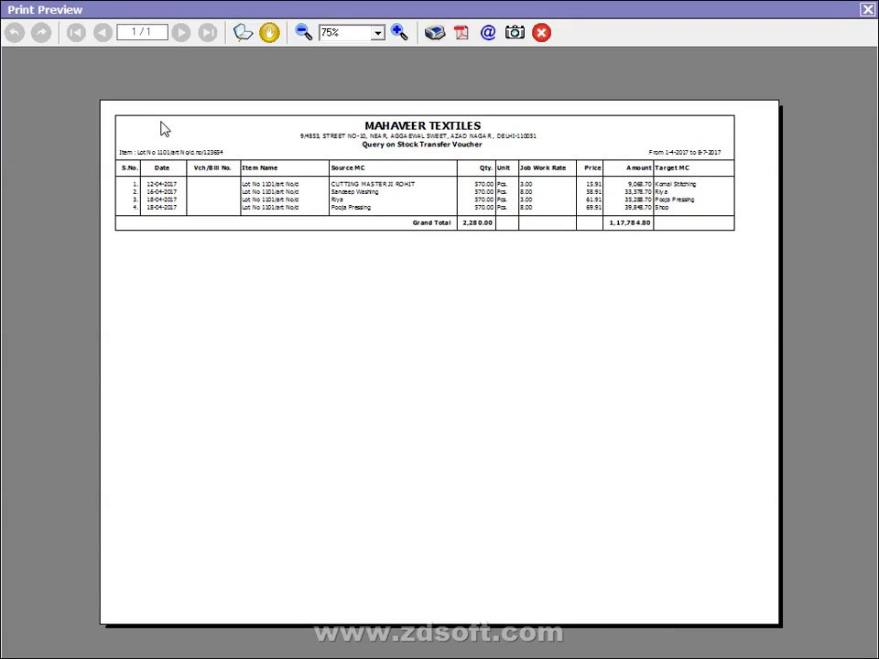
pyautogui.press('Escape')
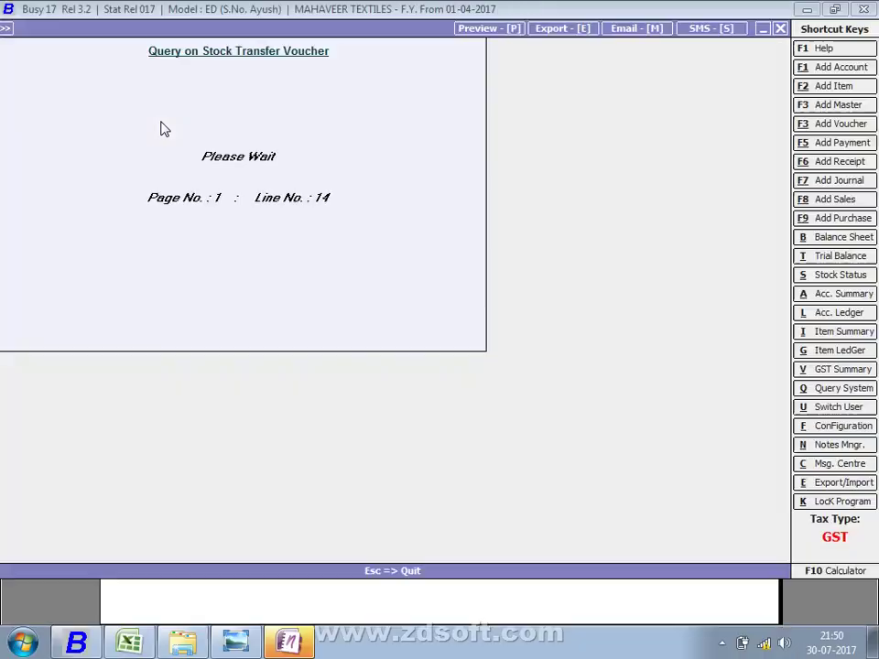
pyautogui.press('Return')
pyautogui.press('Return')
pyautogui.press('Escape')
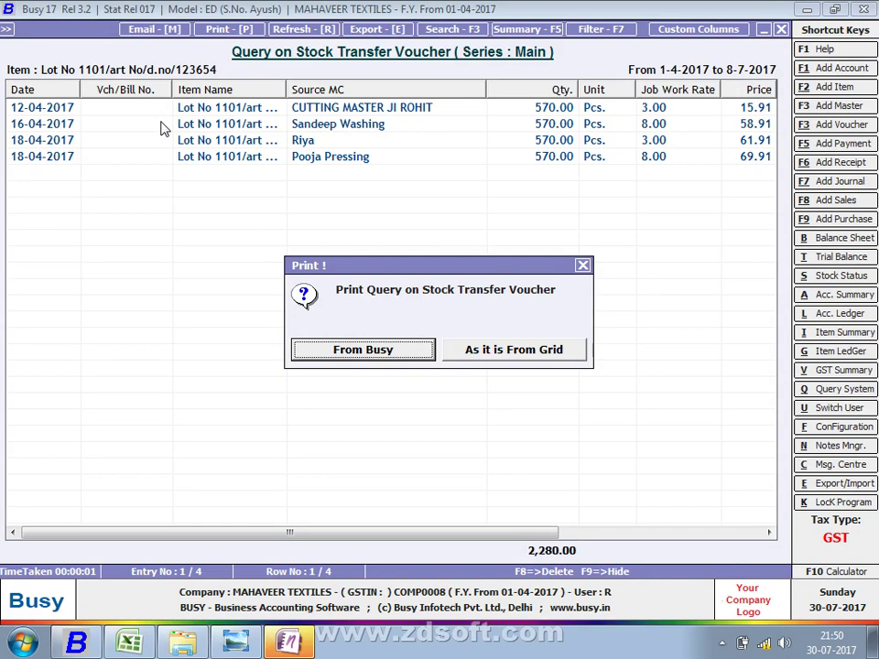
# Dismiss the print source prompt, then bring up the OneNote window and close it
pyautogui.press('Return')
pyautogui.click(288, 643)
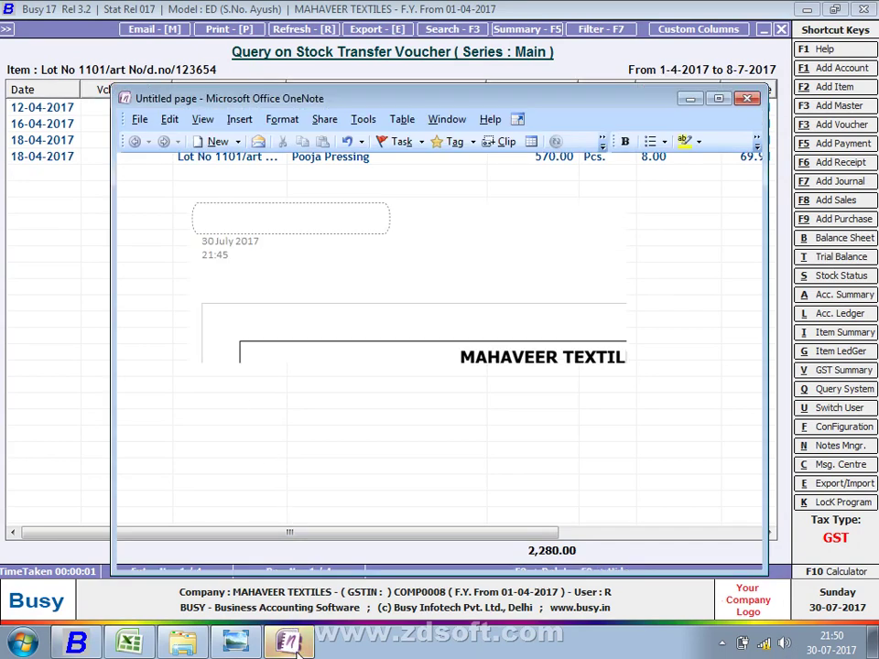
pyautogui.click(748, 98)
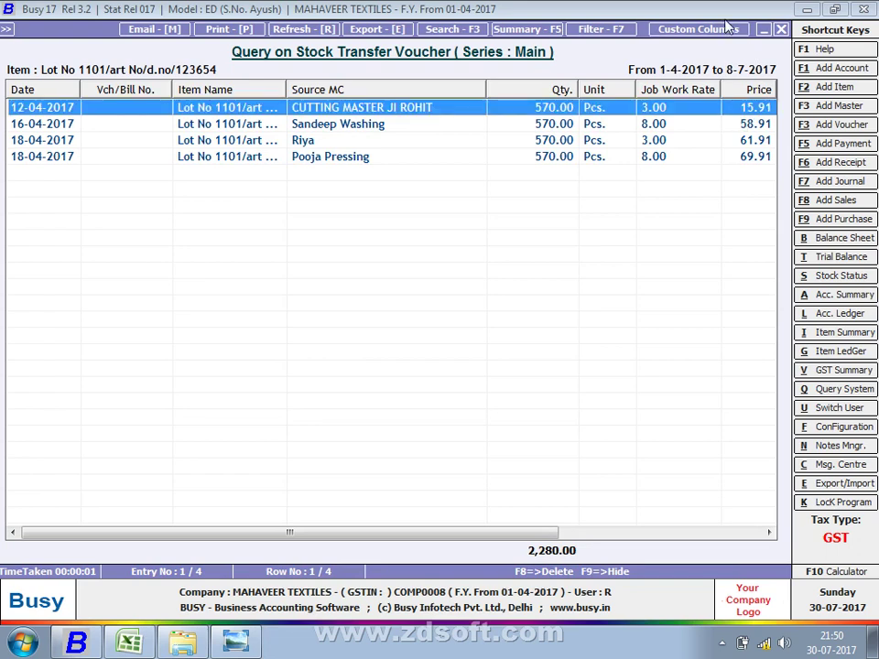
# View the report's custom column format and quit it without changes
pyautogui.click(686, 32)
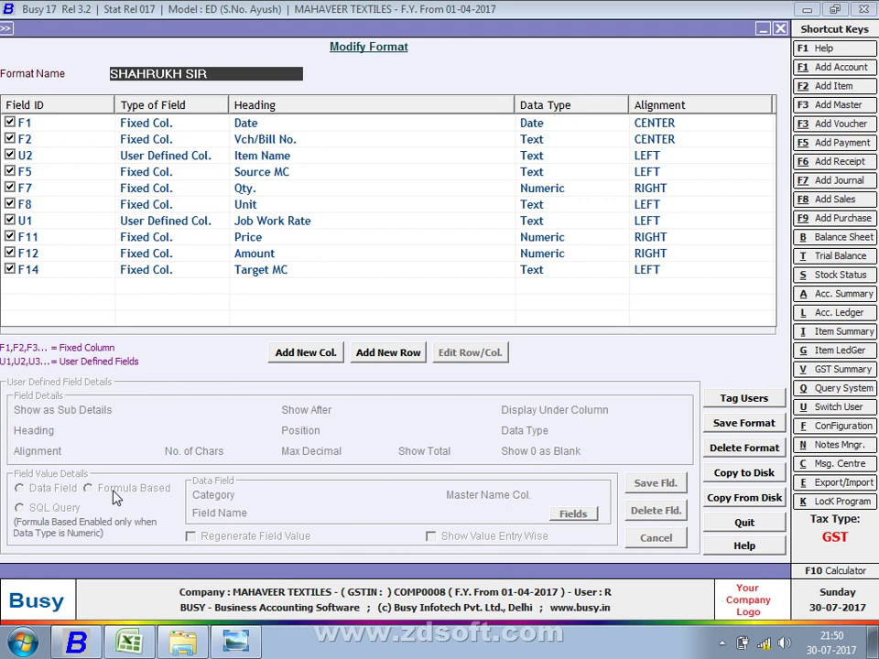
pyautogui.press('Escape')
pyautogui.press('Return')
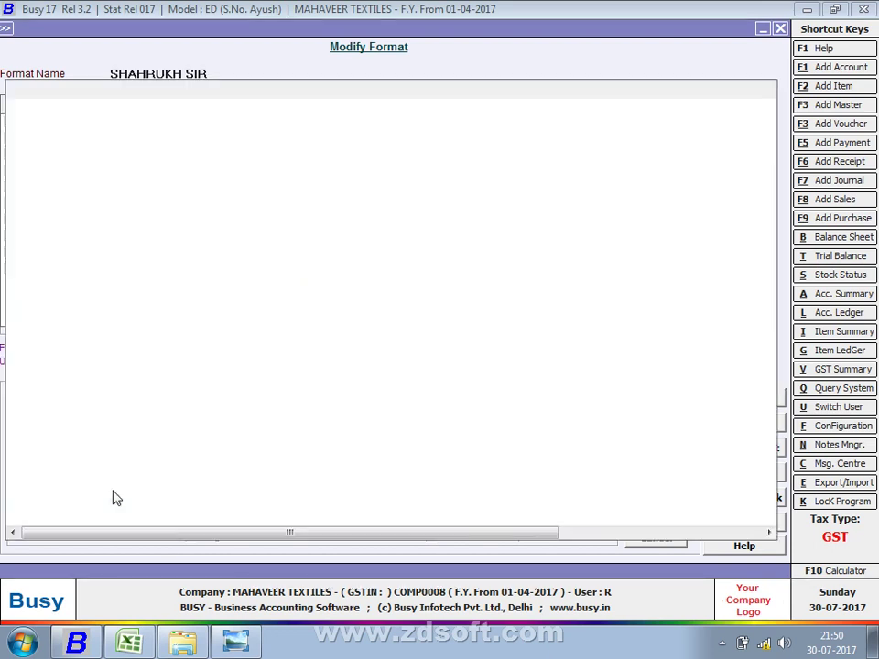
# Rerun the stock transfer query with the custom format from 01-04-2017 to 08-07-2017, including item values, and review its rows and columns through Target MC
pyautogui.press('Escape')
pyautogui.press('Return')
pyautogui.press('Return')
pyautogui.press('Return')
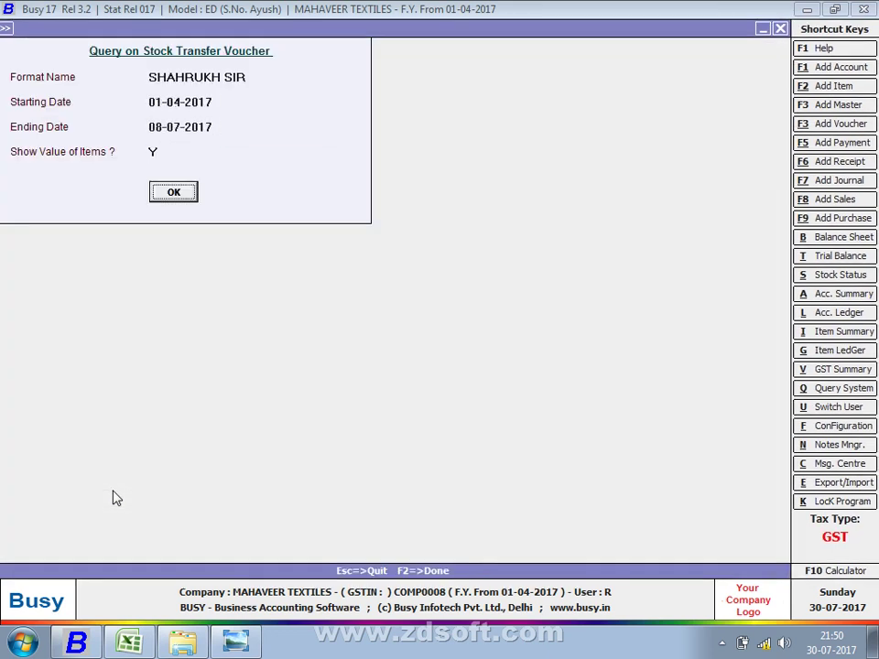
pyautogui.press('Return')
pyautogui.press('Return')
pyautogui.press('Right')
pyautogui.press('Right')
pyautogui.press('Right')
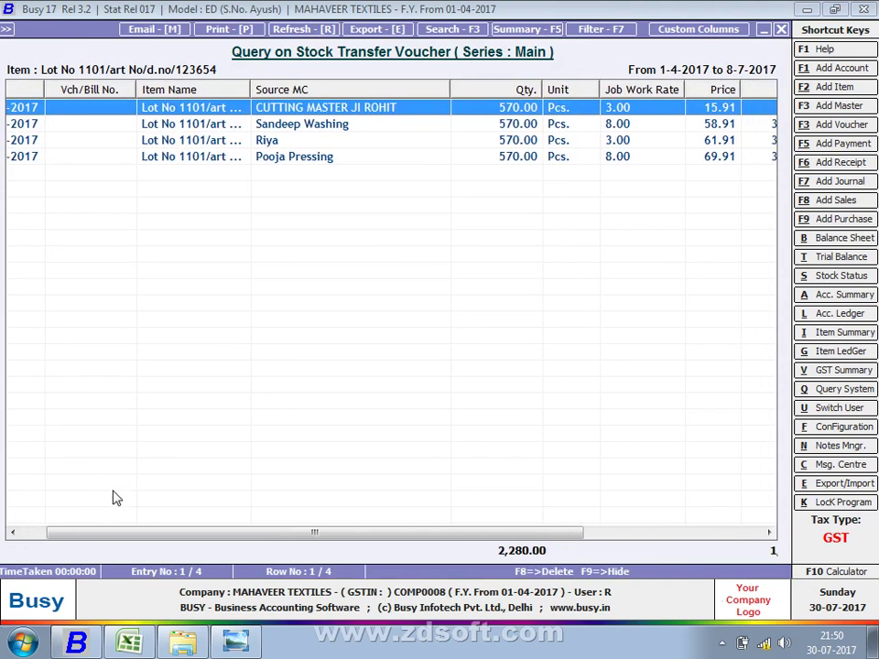
pyautogui.press('Right')
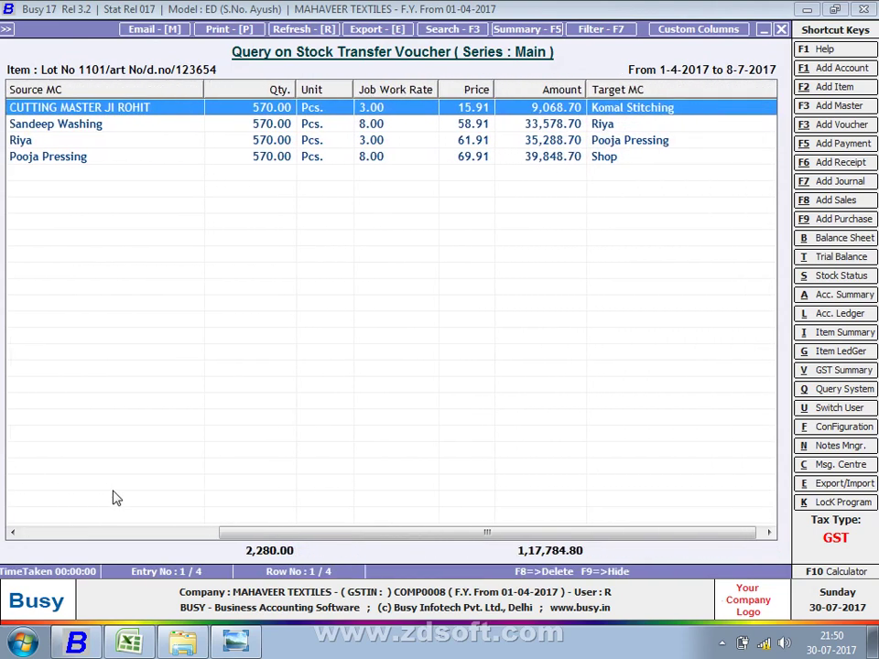
pyautogui.press('Down')
pyautogui.press('Down')
pyautogui.press('Down')
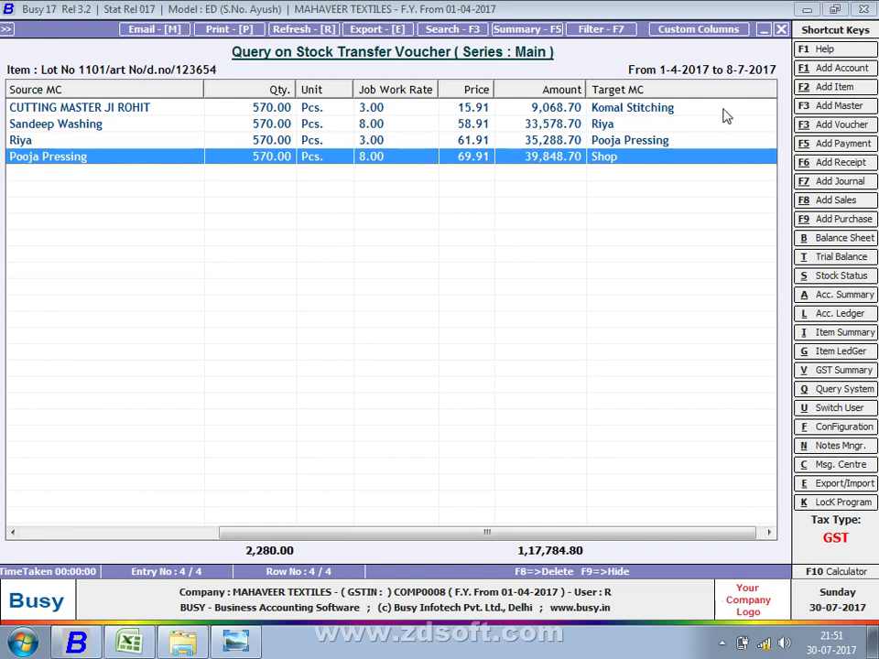
# Add a new column headed Profit to the report's custom format, positioned after the Amount field F12
pyautogui.click(689, 30)
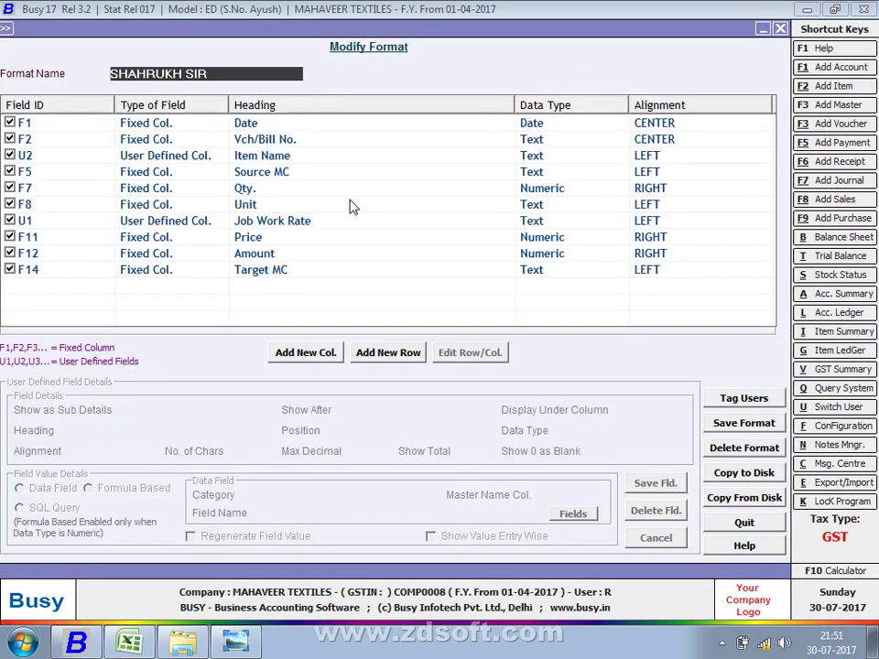
pyautogui.click(286, 357)
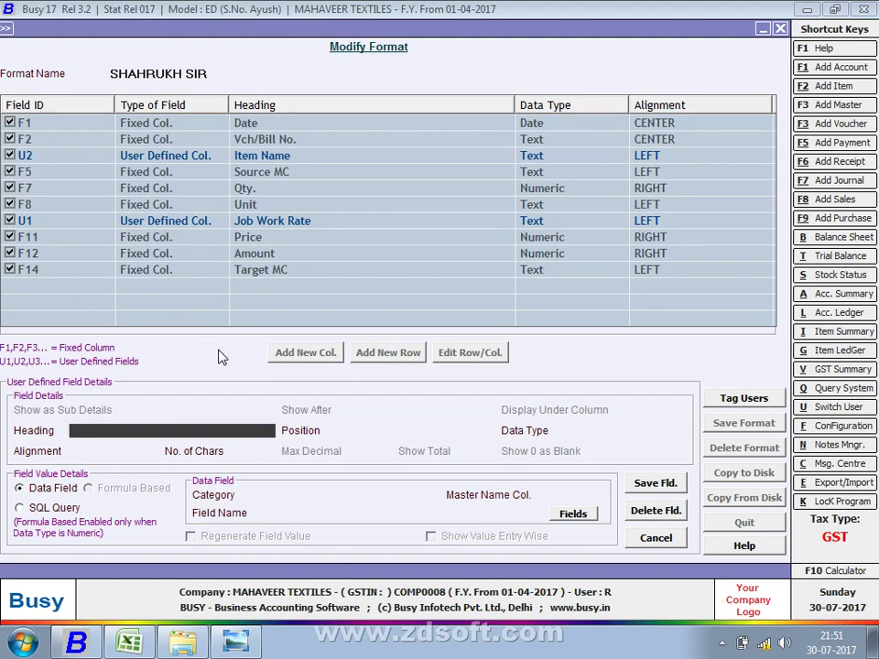
pyautogui.write('Profit')
pyautogui.press('Return')
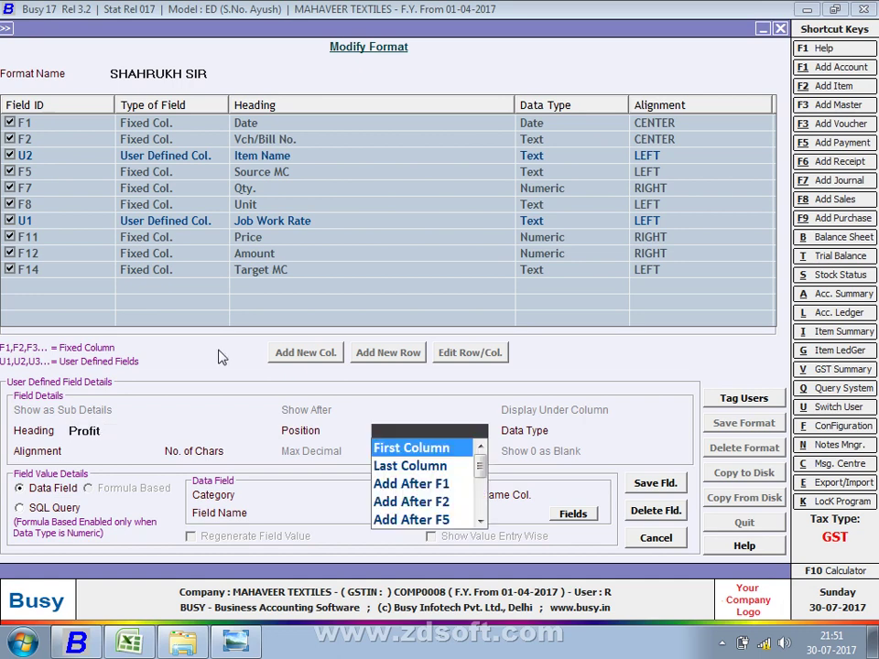
pyautogui.press('Down')
pyautogui.press('Down')
pyautogui.press('Down')
pyautogui.press('Down')
pyautogui.press('Down')
pyautogui.press('Down')
pyautogui.press('Down')
pyautogui.press('Down')
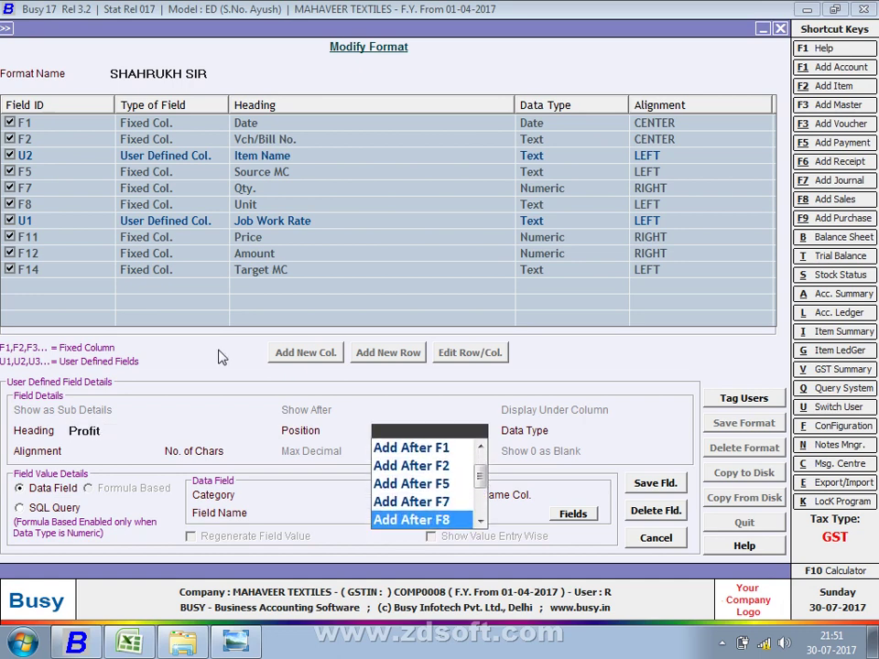
pyautogui.press('Down')
pyautogui.press('Down')
pyautogui.press('Up')
pyautogui.press('Up')
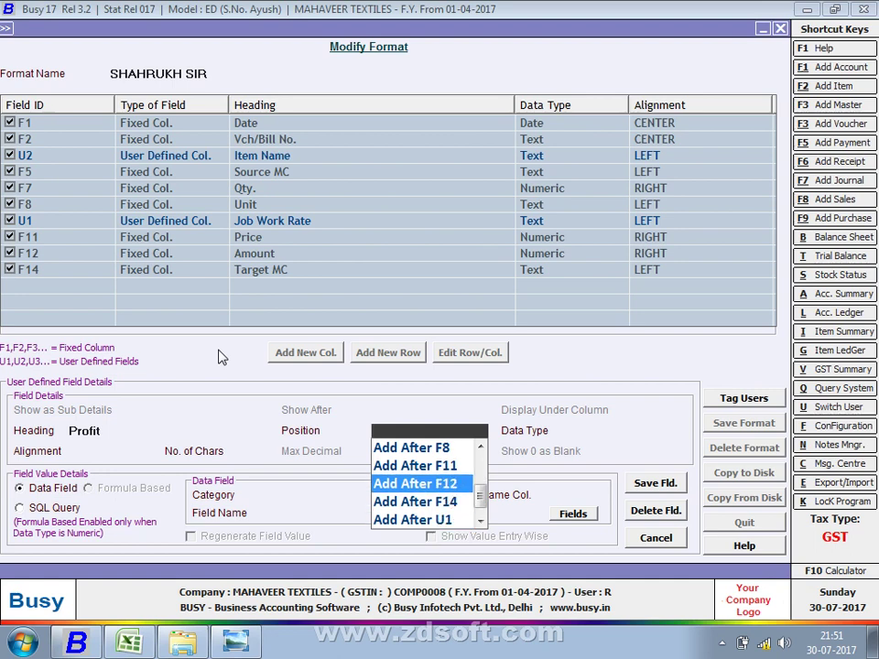
pyautogui.press('Return')
# Make the Profit column a Numeric, formula-based field with 16 characters and 2 decimals, closing the WMI Commandline Utility error prompts
pyautogui.press('Down')
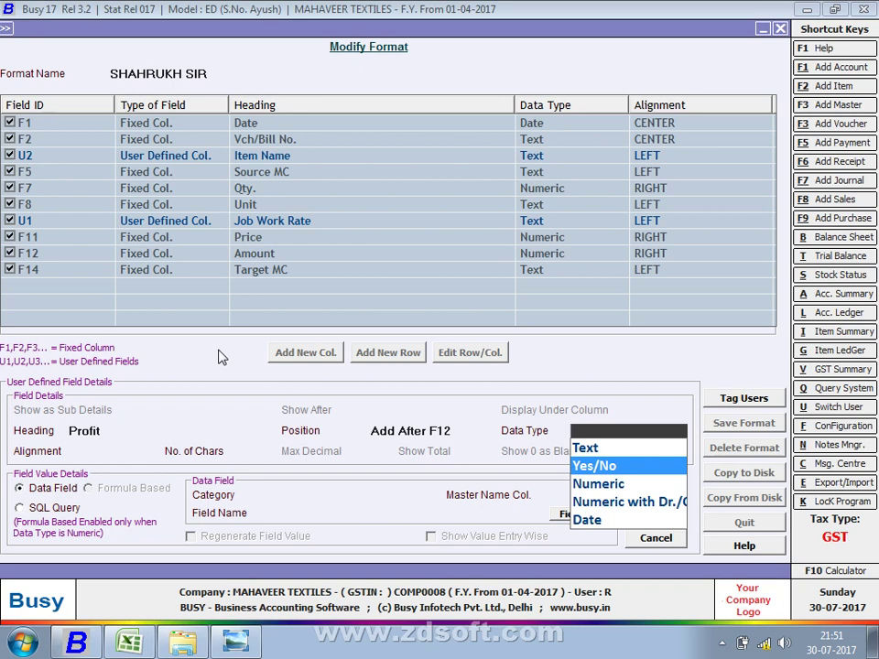
pyautogui.press('Down')
pyautogui.press('Return')
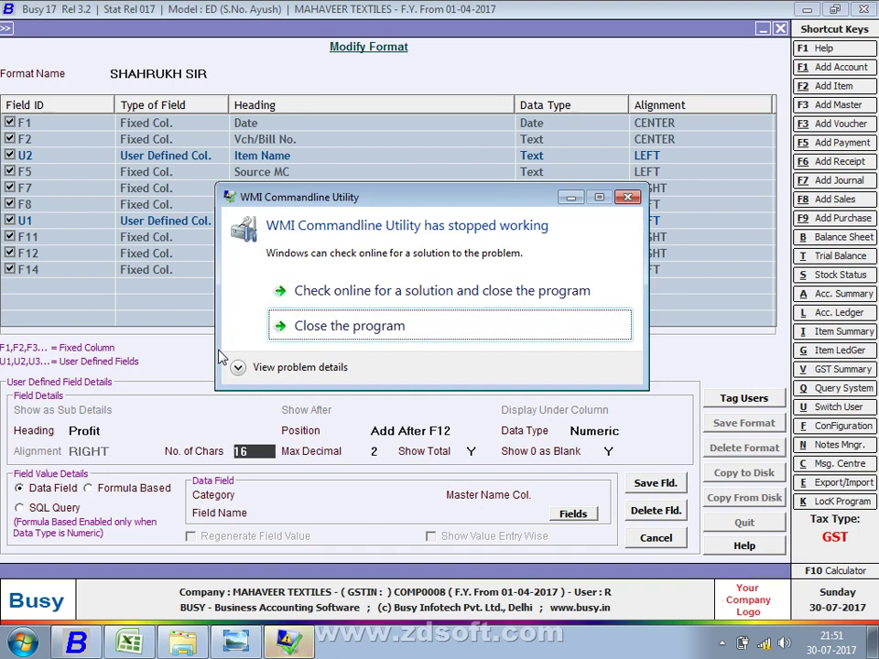
pyautogui.click(278, 325)
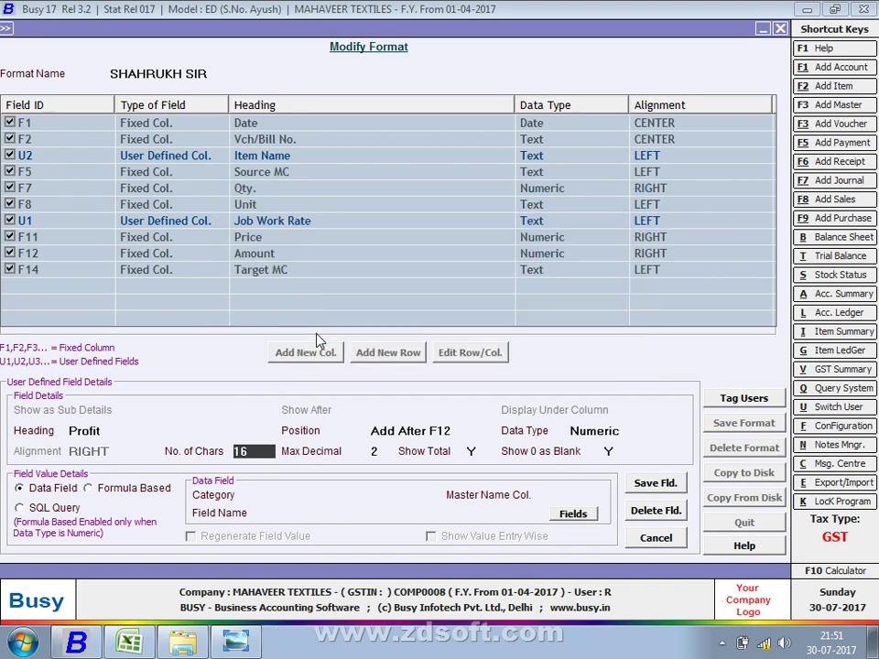
pyautogui.press('Return')
pyautogui.press('Return')
pyautogui.press('Return')
pyautogui.press('Return')
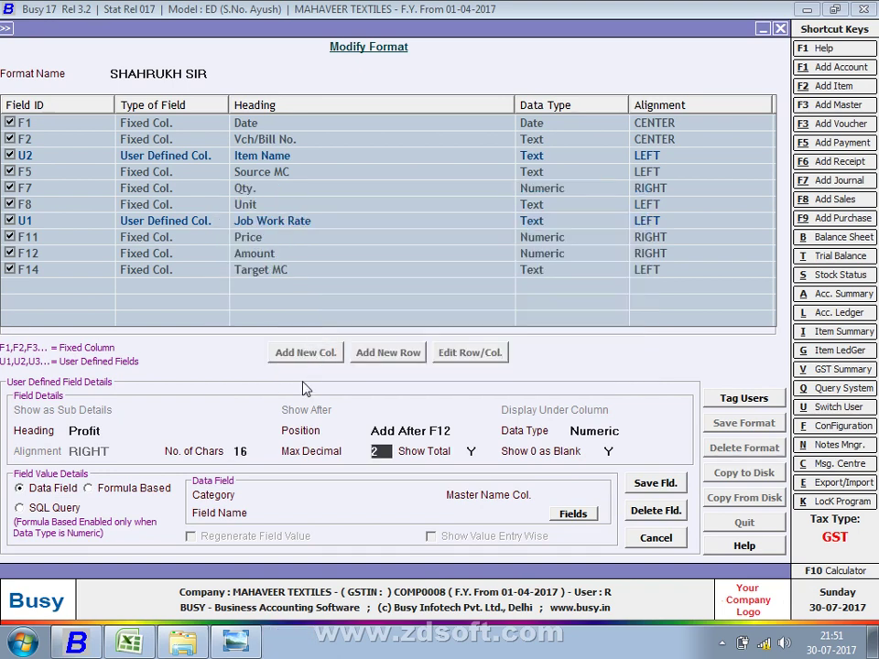
pyautogui.press('Down')
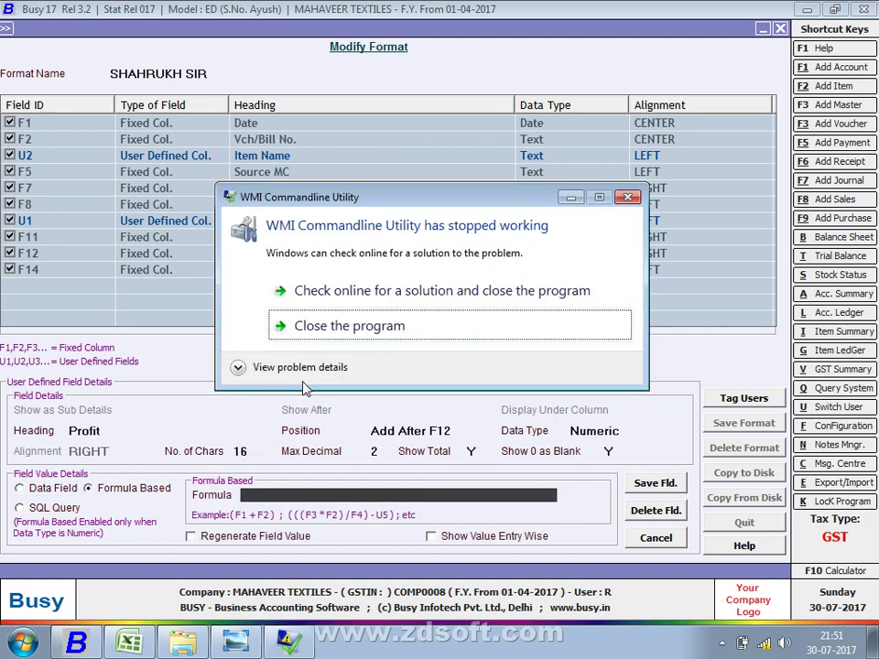
pyautogui.click(306, 339)
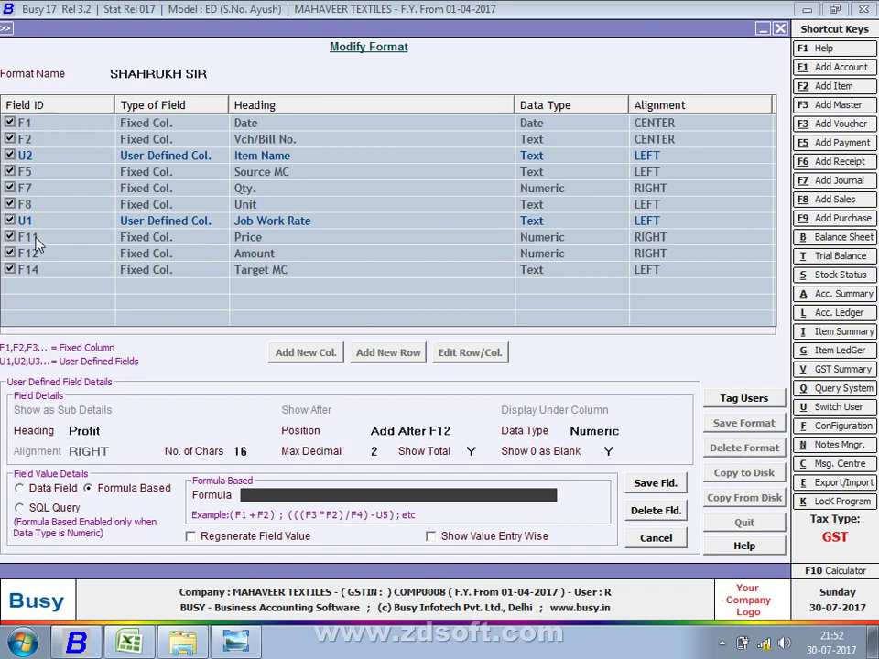
# Enter F11*20% as the Profit column's formula and try to save the field
pyautogui.write('f11*20%')
pyautogui.click(664, 482)
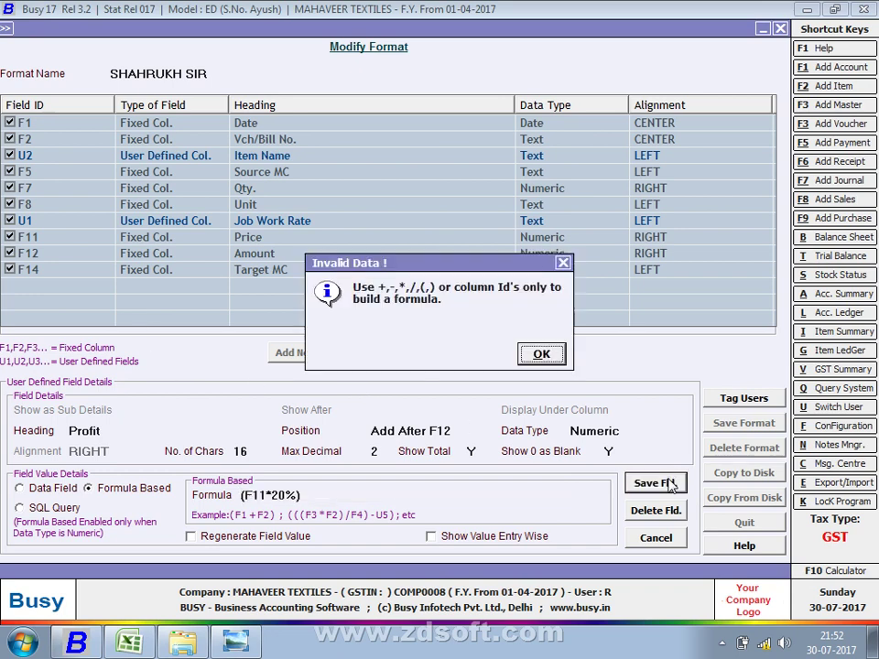
pyautogui.click(541, 356)
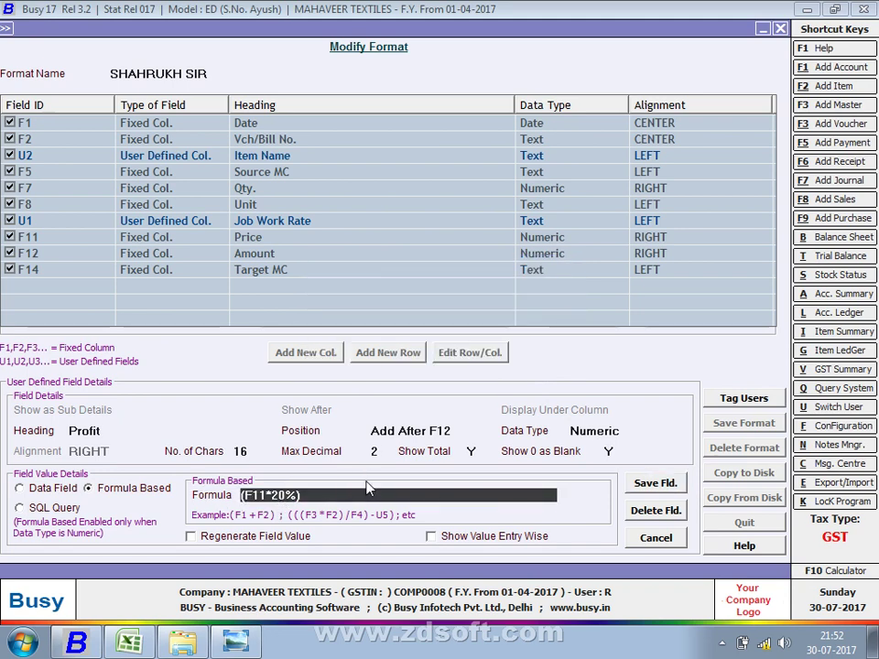
# Correct the Profit formula to ((F11*20)/100) and save the field
pyautogui.press('End')
pyautogui.press('Left')
pyautogui.press('BackSpace')
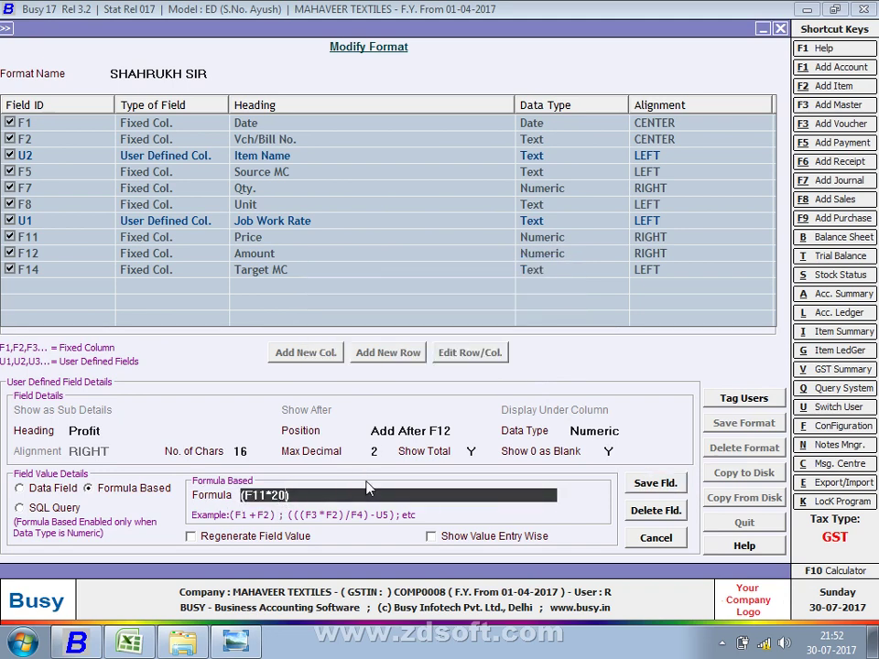
pyautogui.write('/100')
pyautogui.press('Return')
pyautogui.press('Return')
pyautogui.press('Return')
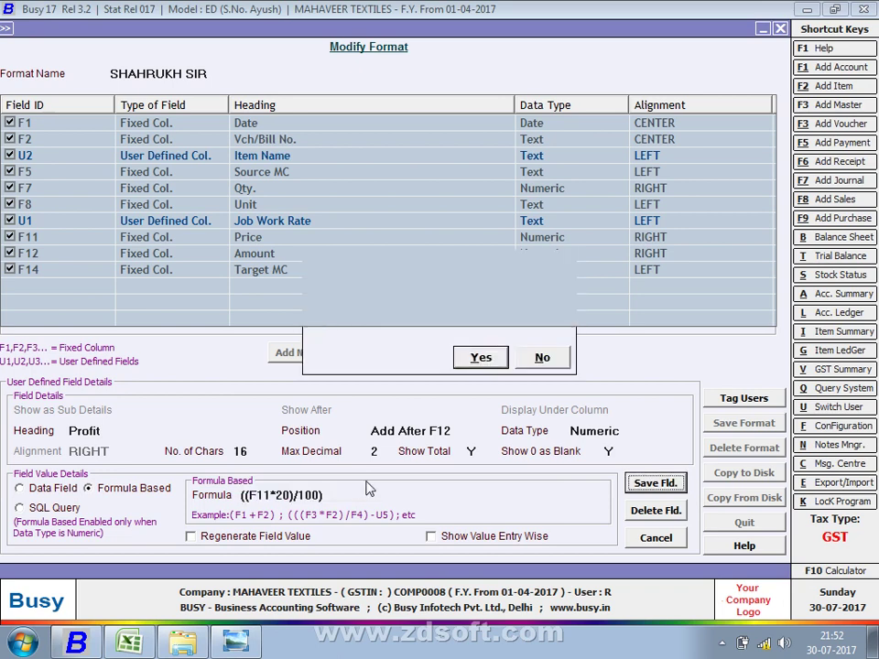
# Save the modified report format and return to the regenerated stock transfer query
pyautogui.press('Escape')
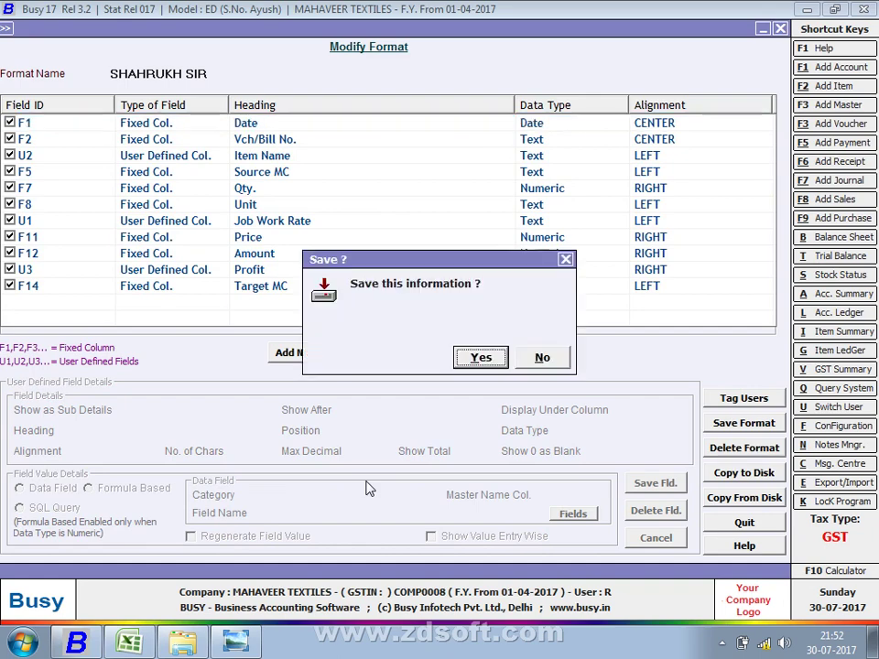
pyautogui.press('Return')
pyautogui.press('Return')
pyautogui.press('Escape')
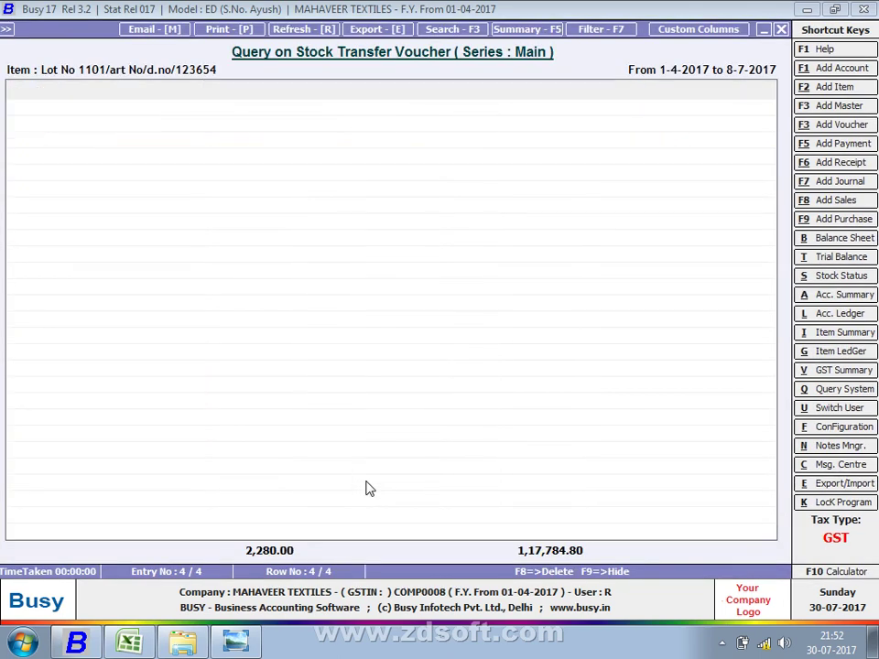
pyautogui.press('Up')
pyautogui.press('F2')
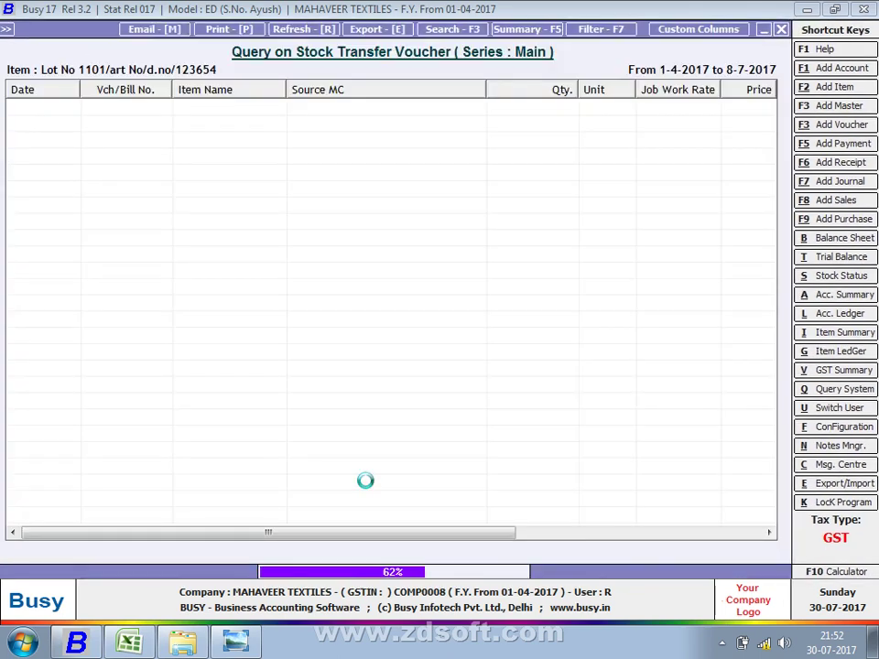
# Examine the Profit column beside Price, Amount and Target MC for every row of the stock transfer report
pyautogui.press('Right')
pyautogui.press('Right')
pyautogui.press('Right')
pyautogui.press('Right')
pyautogui.press('Right')
pyautogui.press('Right')
pyautogui.press('Right')
pyautogui.press('Right')
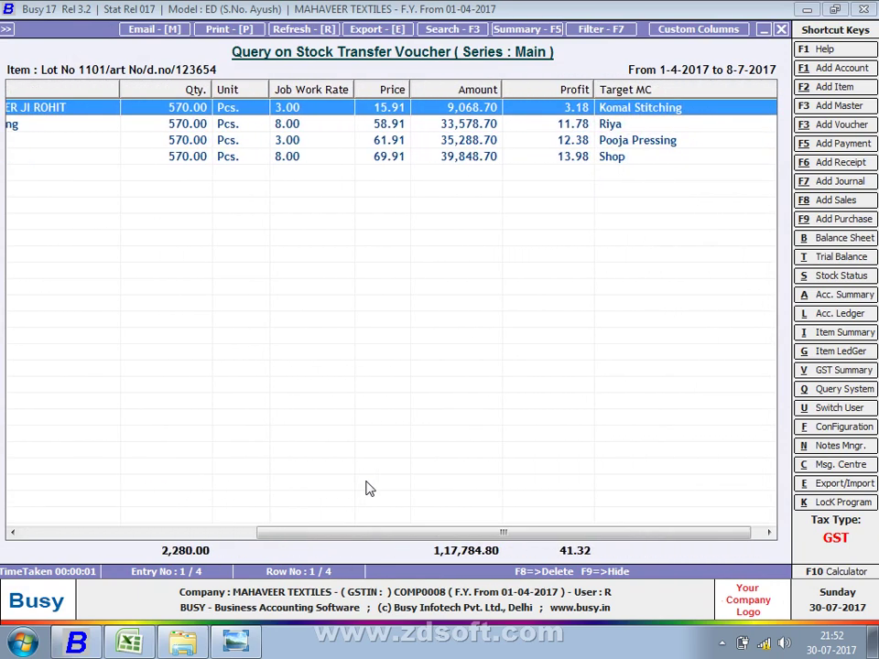
pyautogui.press('Down')
pyautogui.press('Down')
pyautogui.press('Down')
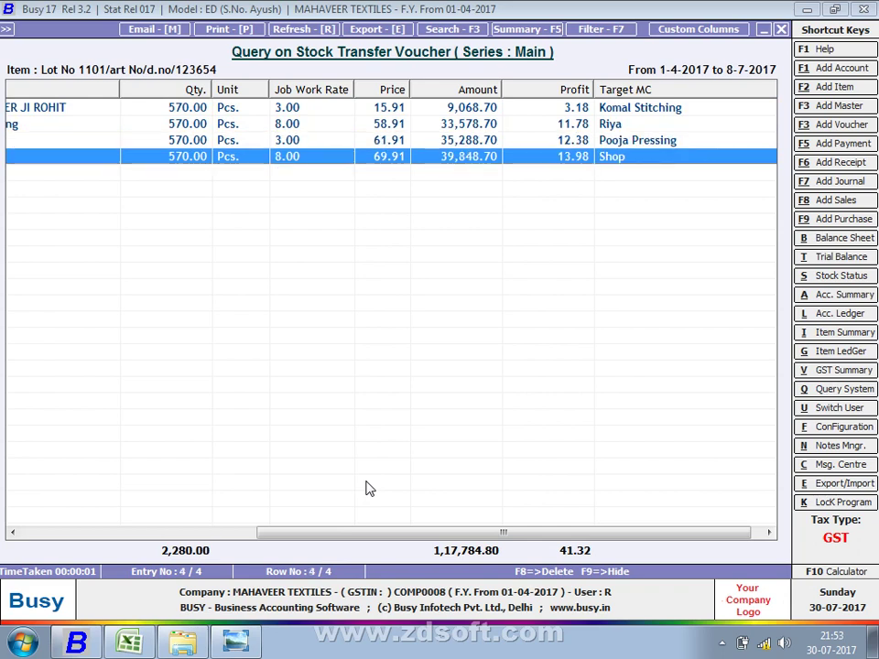
pyautogui.moveTo(263, 534); pyautogui.dragTo(338, 563)
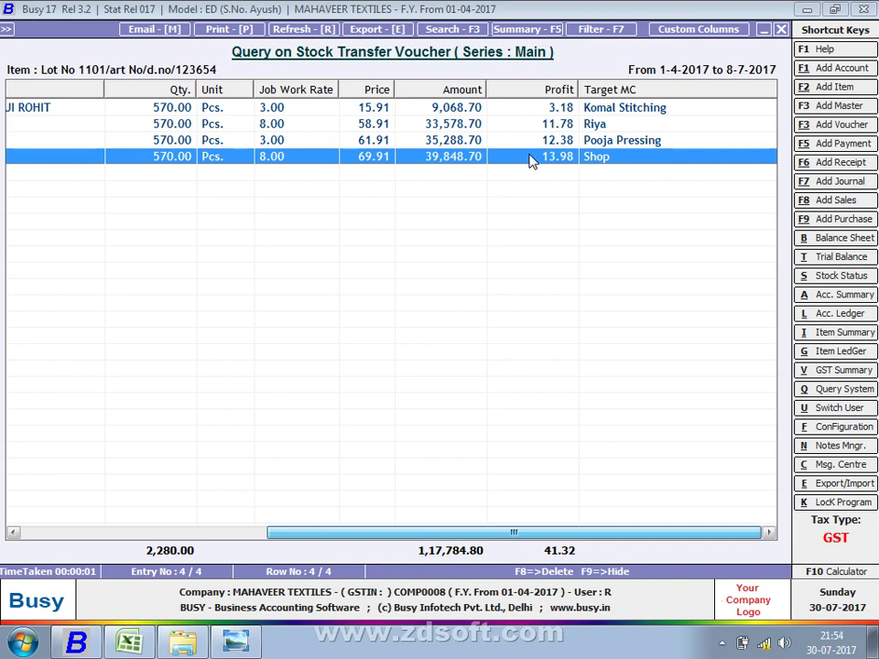
# Close the stock transfer report and quit all its query screens
pyautogui.press('Escape')
pyautogui.press('Escape')
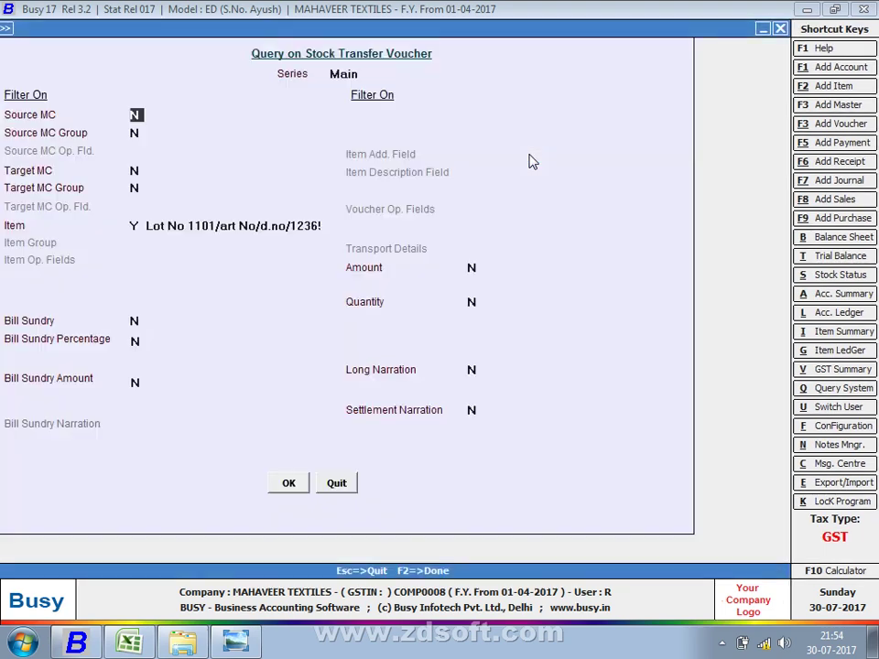
pyautogui.press('Escape')
pyautogui.press('Escape')
pyautogui.press('Escape')
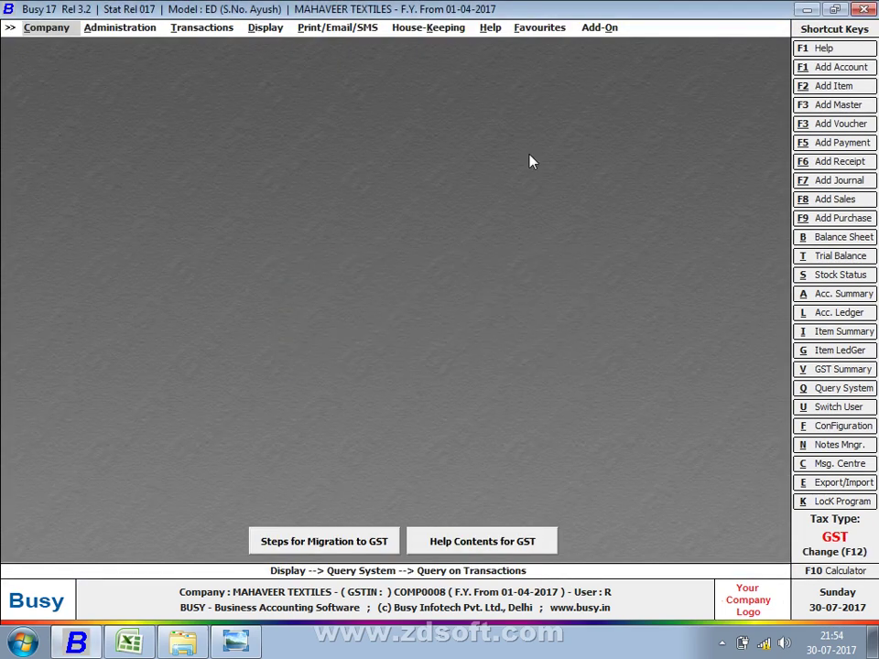
# Look through the available display reports and expand MIS Reports to its profitability group
pyautogui.press('alt')
pyautogui.press('Right')
pyautogui.press('Right')
pyautogui.press('Right')
pyautogui.press('Up')
pyautogui.press('Up')
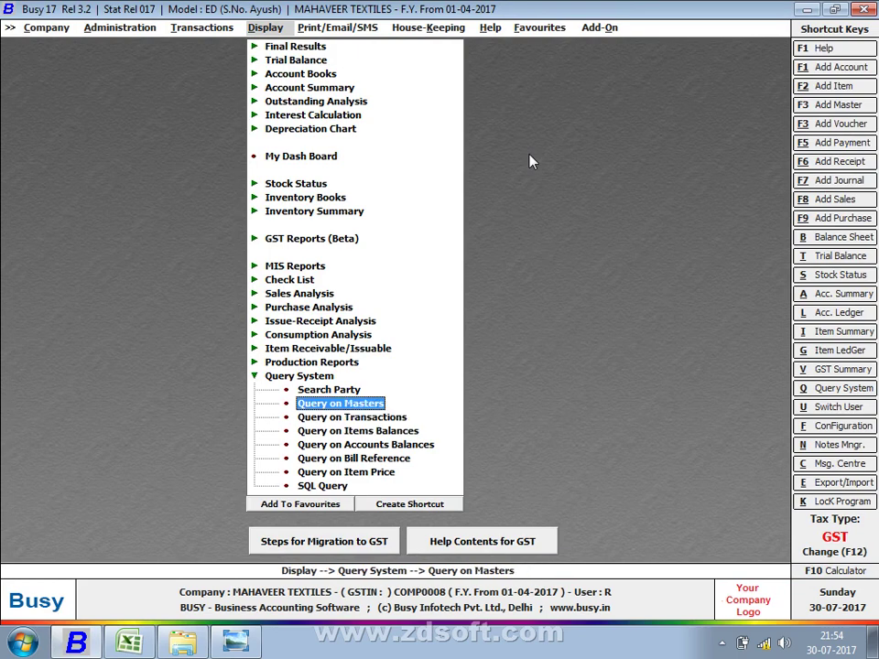
pyautogui.press('Up')
pyautogui.press('Up')
pyautogui.press('Up')
pyautogui.press('Up')
pyautogui.press('Up')
pyautogui.press('Up')
pyautogui.press('Up')
pyautogui.press('Up')
pyautogui.press('Up')
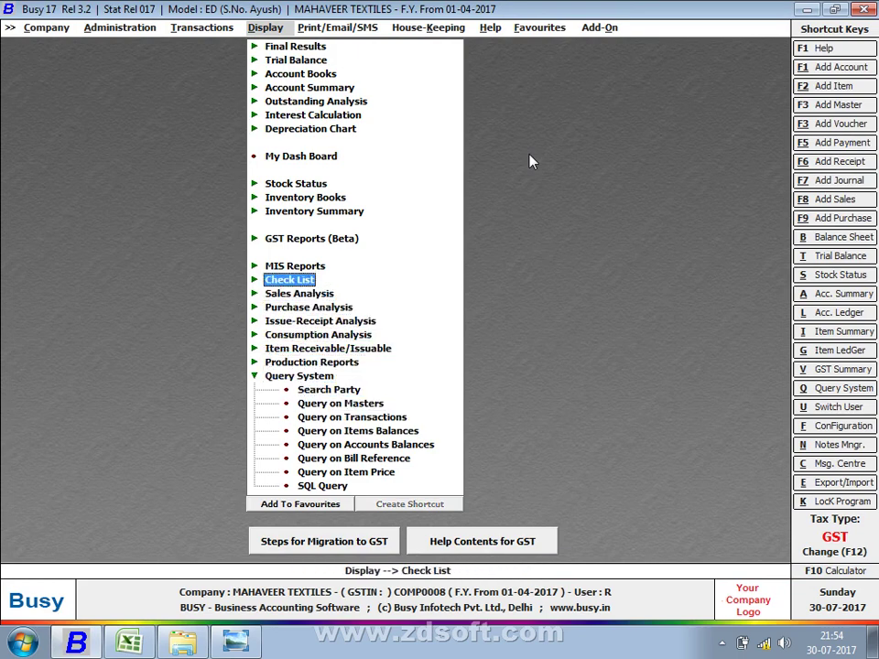
pyautogui.press('Up')
pyautogui.press('Right')
pyautogui.press('Down')
pyautogui.press('Down')
pyautogui.press('Down')
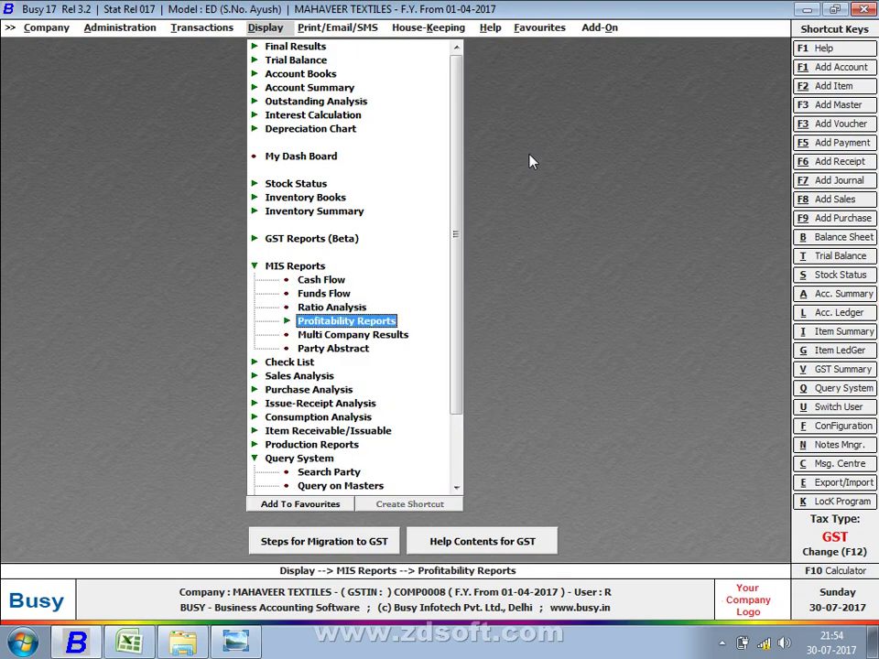
# Expand Profitability Reports and look over its report types and the analysis reports listed below
pyautogui.press('Right')
pyautogui.press('Down')
pyautogui.press('Down')
pyautogui.press('Down')
pyautogui.press('Down')
pyautogui.press('Down')
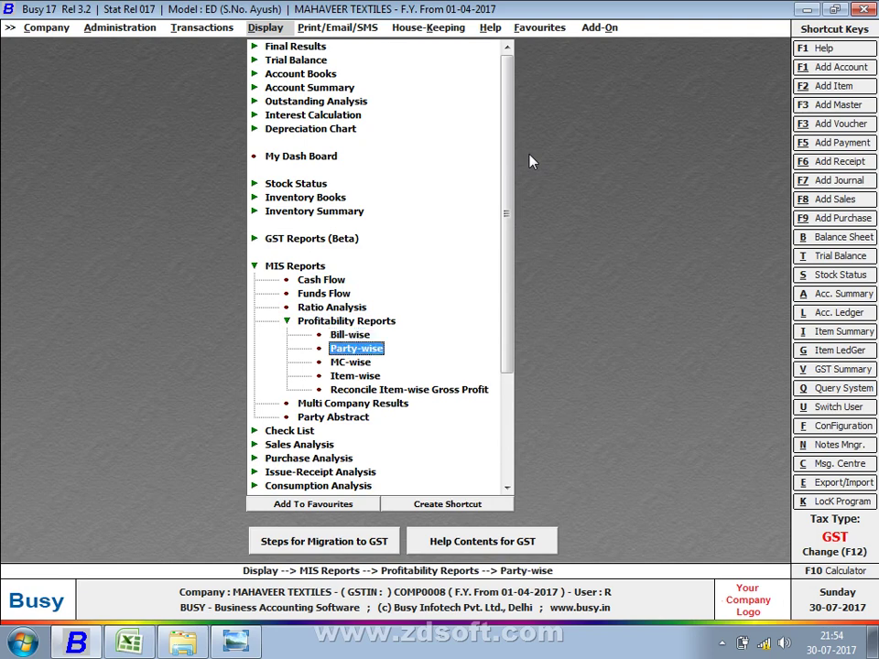
pyautogui.press('Down')
pyautogui.press('Down')
pyautogui.press('Down')
pyautogui.press('Down')
pyautogui.press('Down')
pyautogui.press('Down')
pyautogui.press('Down')
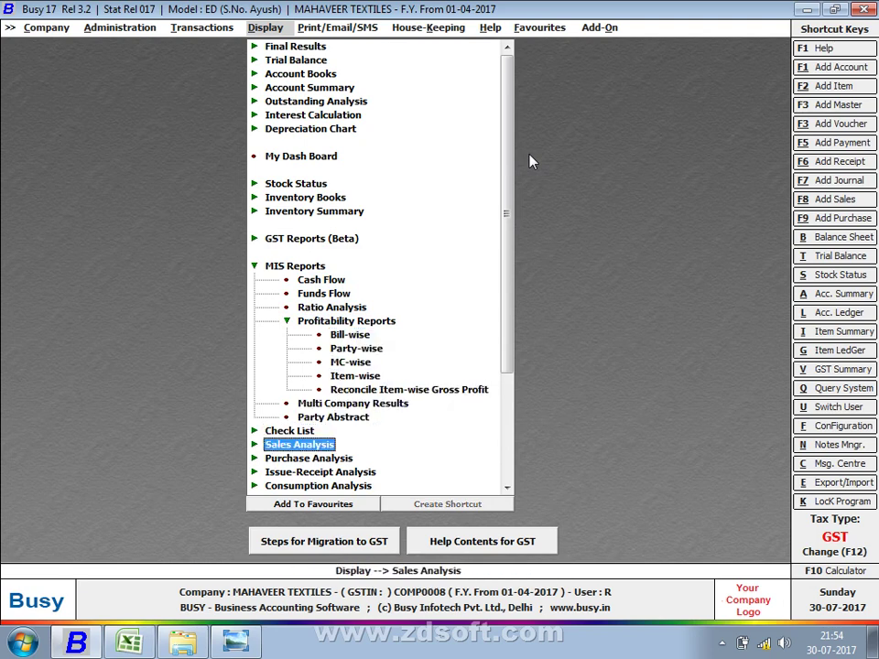
# Reopen Query on Transactions, select Stock Transfer among the inventory vouchers, and quit the query
pyautogui.press('Down')
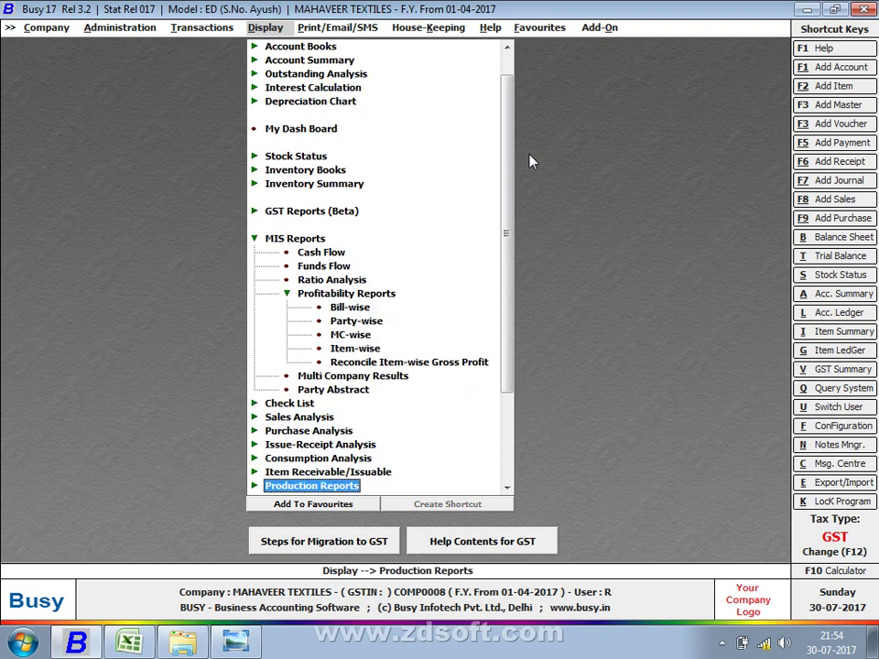
pyautogui.press('Down')
pyautogui.press('Right')
pyautogui.press('Down')
pyautogui.press('Down')
pyautogui.press('Down')
pyautogui.press('Down')
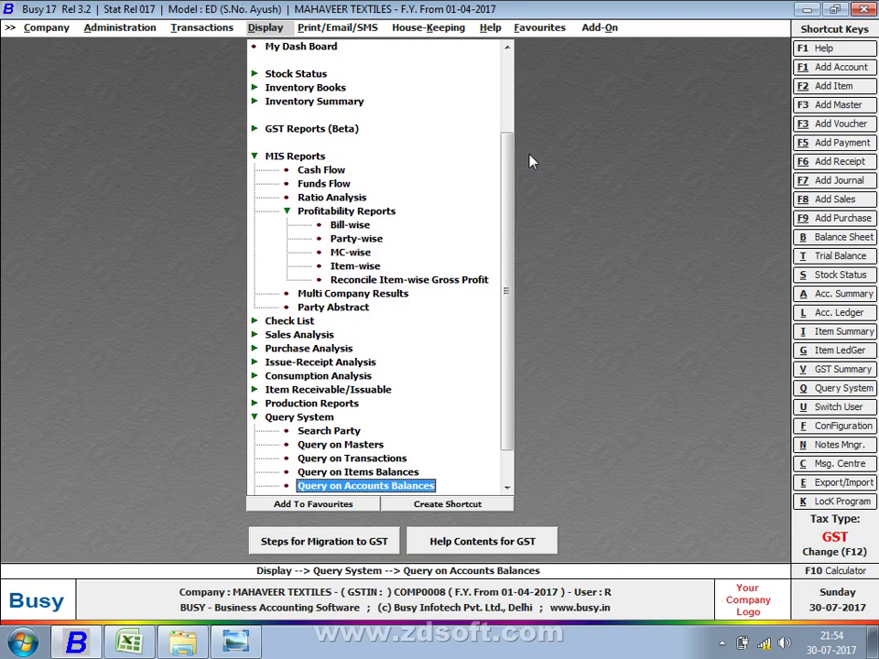
pyautogui.press('Up')
pyautogui.press('Up')
pyautogui.press('Return')
pyautogui.press('Tab')
pyautogui.press('Return')
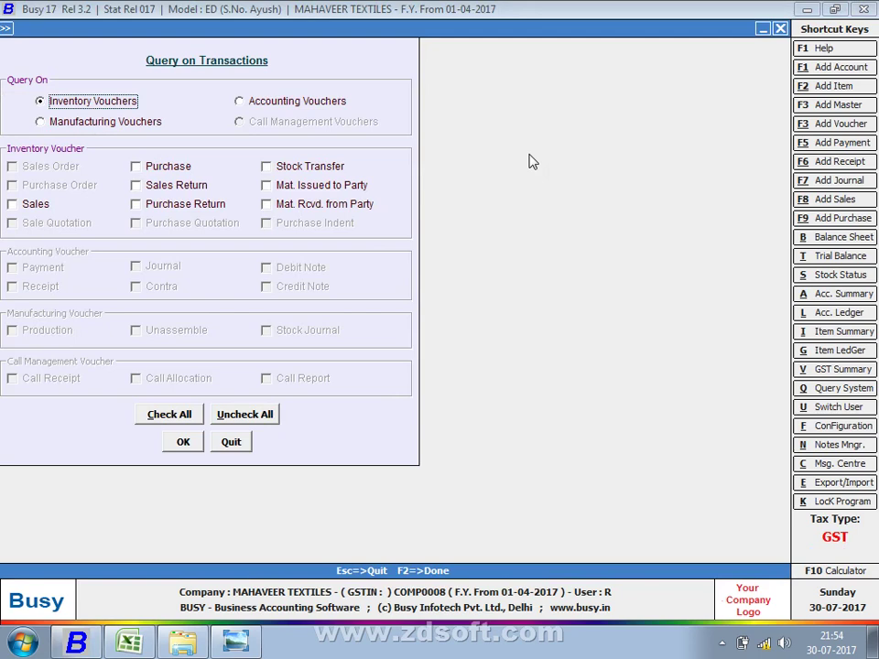
pyautogui.click(311, 162)
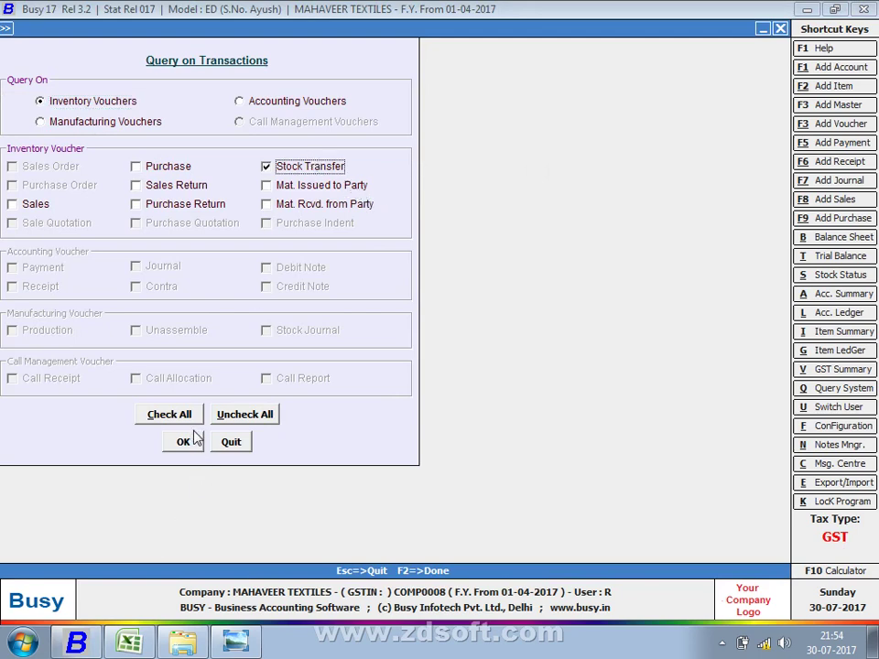
pyautogui.press('Escape')
pyautogui.press('Escape')
pyautogui.press('Escape')
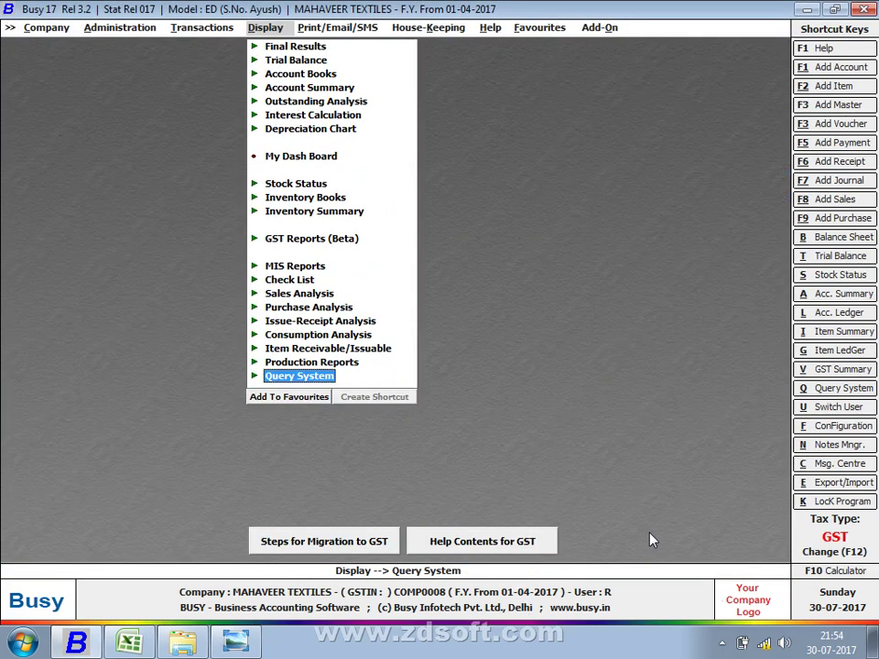
# Switch to Windows Photo Viewer to check the handwritten ledger and sales reporting layouts, and show the desktop
pyautogui.hotkey('alt', 'Tab')
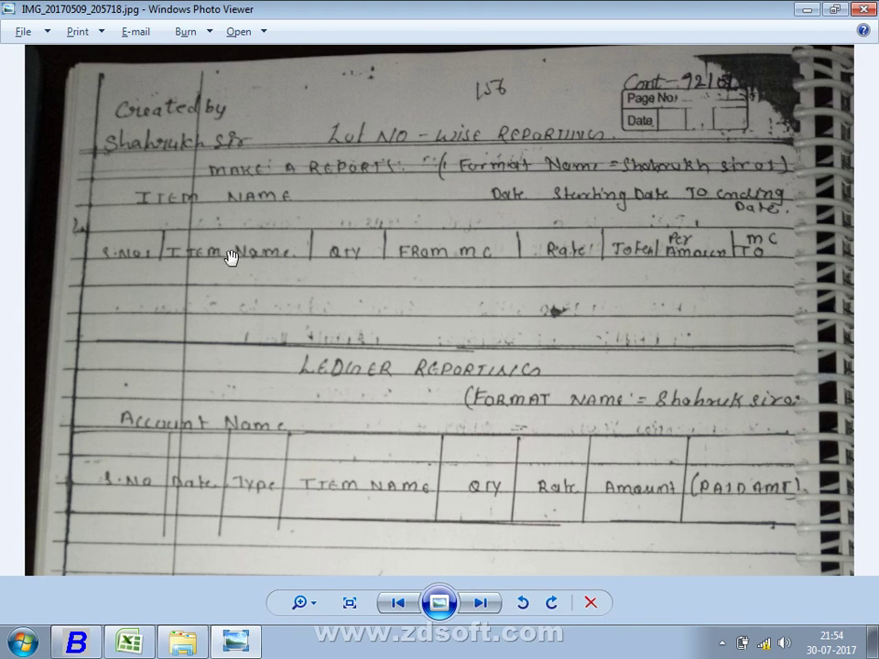
pyautogui.moveTo(337, 349); pyautogui.dragTo(322, 285)
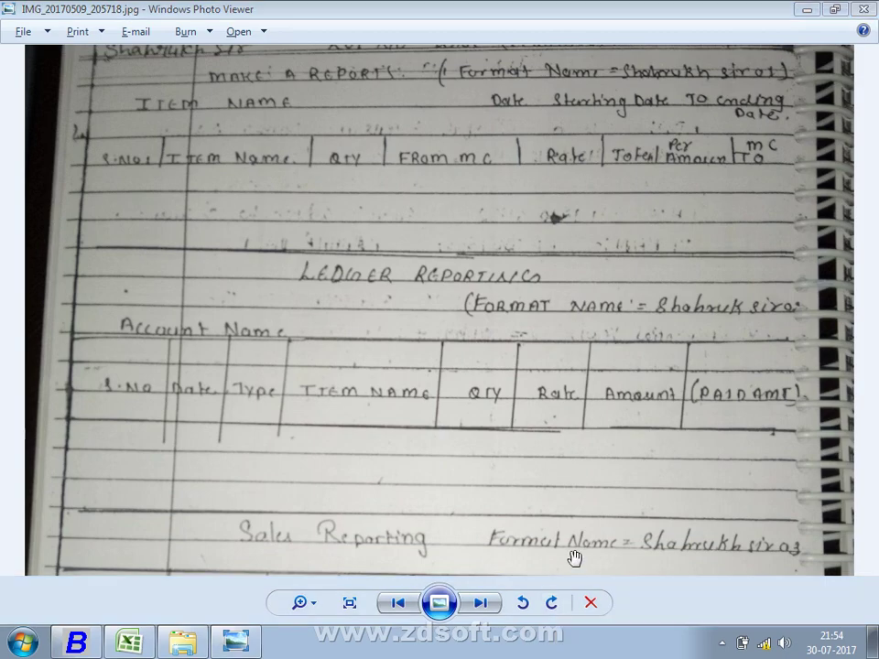
pyautogui.rightClick(560, 656)
pyautogui.click(574, 564)
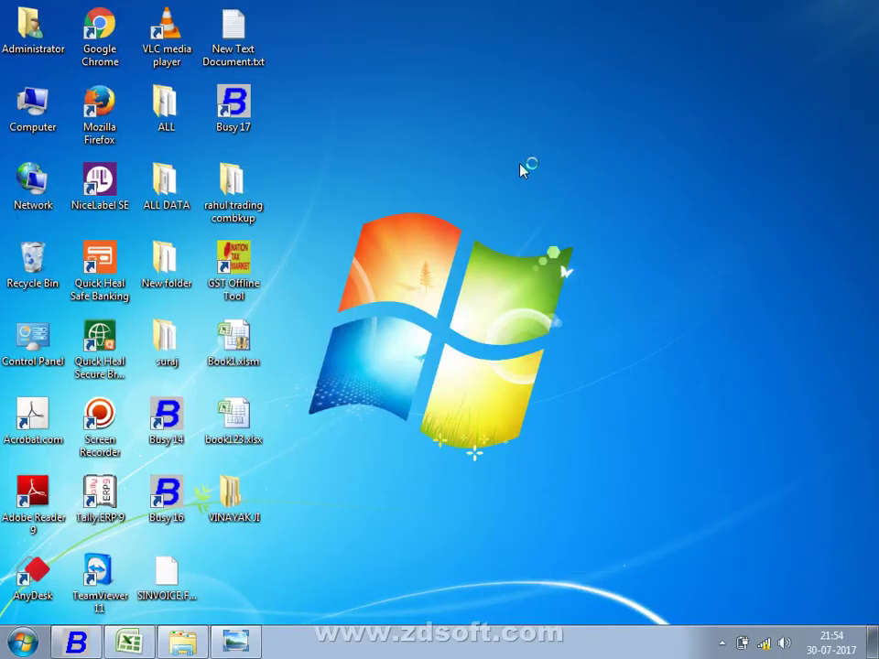
pyautogui.rightClick(546, 211)
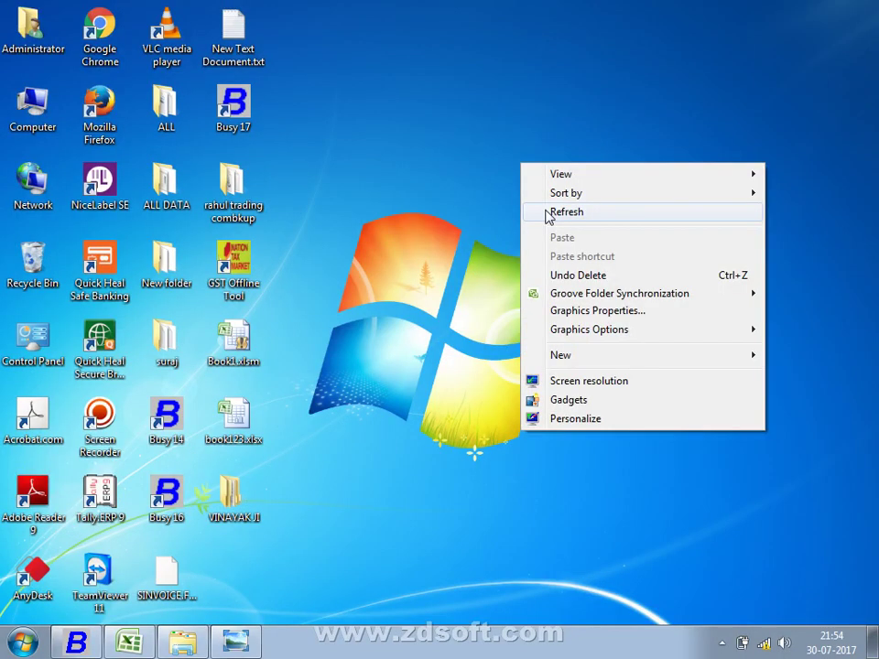
pyautogui.click(547, 211)
pyautogui.click(721, 643)
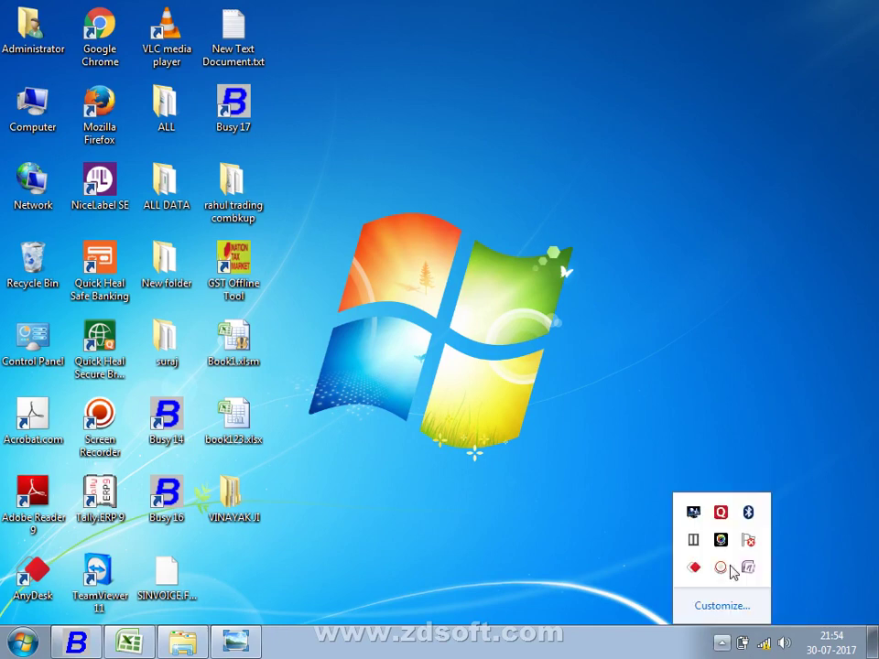
pyautogui.moveTo(726, 568)
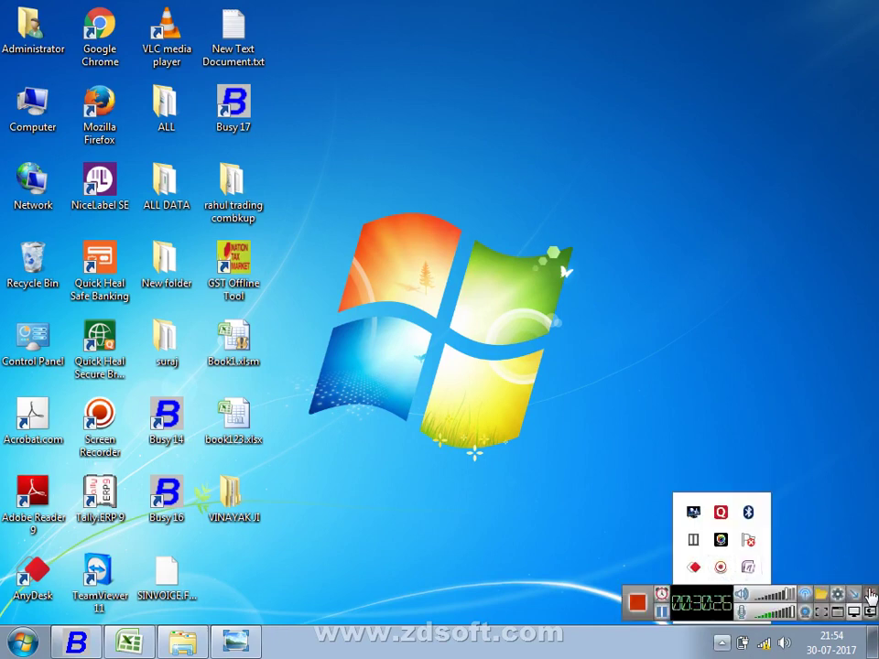